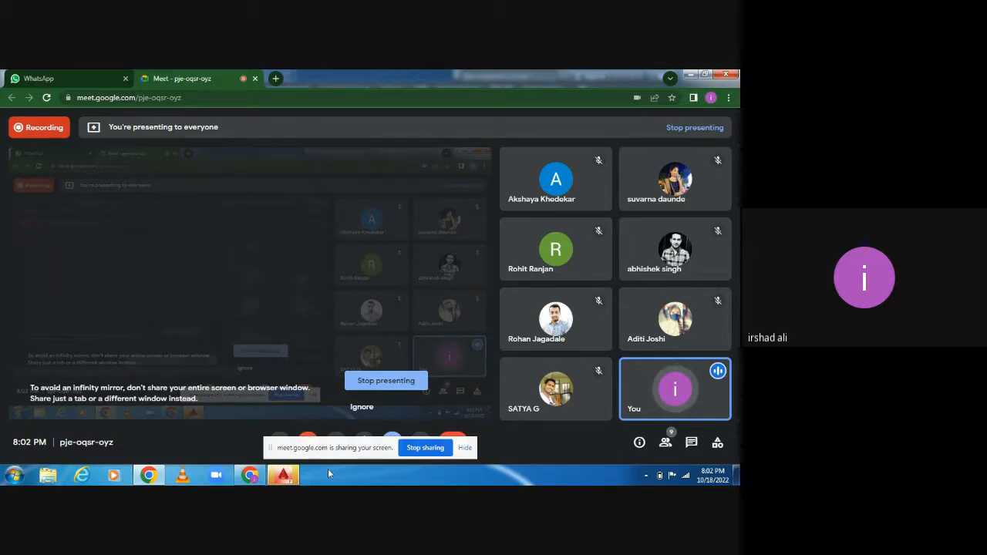
- Switch to AutoCAD Electrical and open PLC Connections.dwg and Motor circuit.dwg from the PRACTICE2 project
{"action": "mouse_move", "coordinate": [289, 476]}
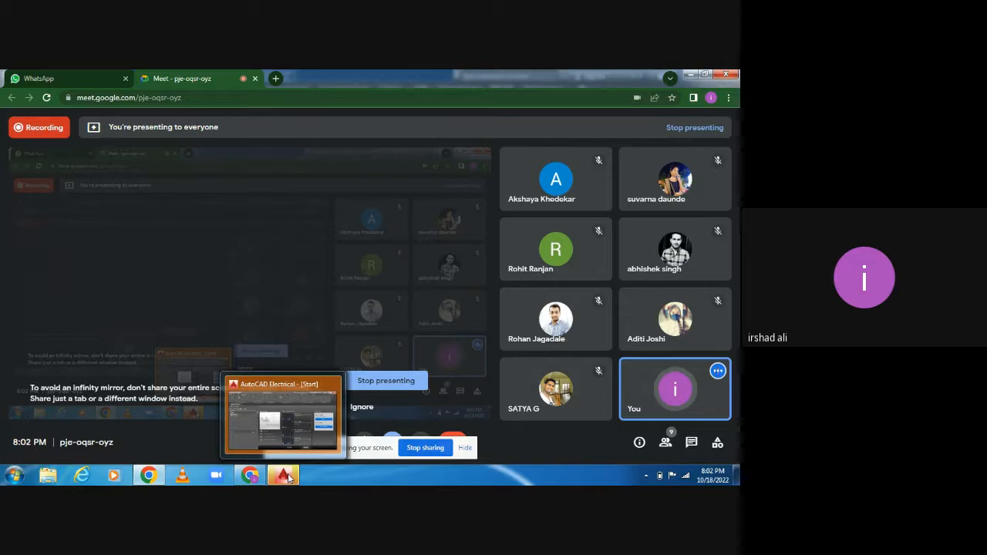
{"action": "left_click", "coordinate": [286, 476]}
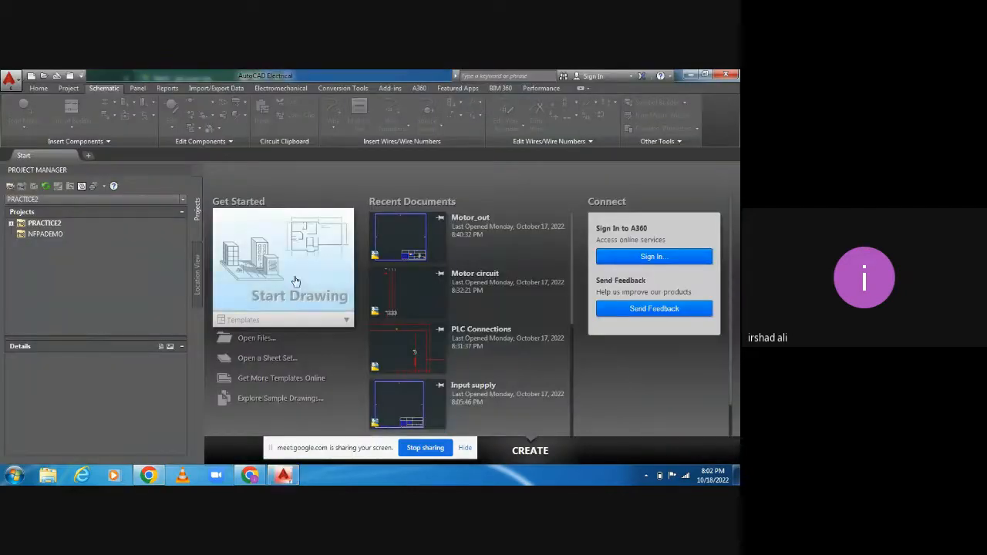
{"action": "left_click", "coordinate": [11, 223]}
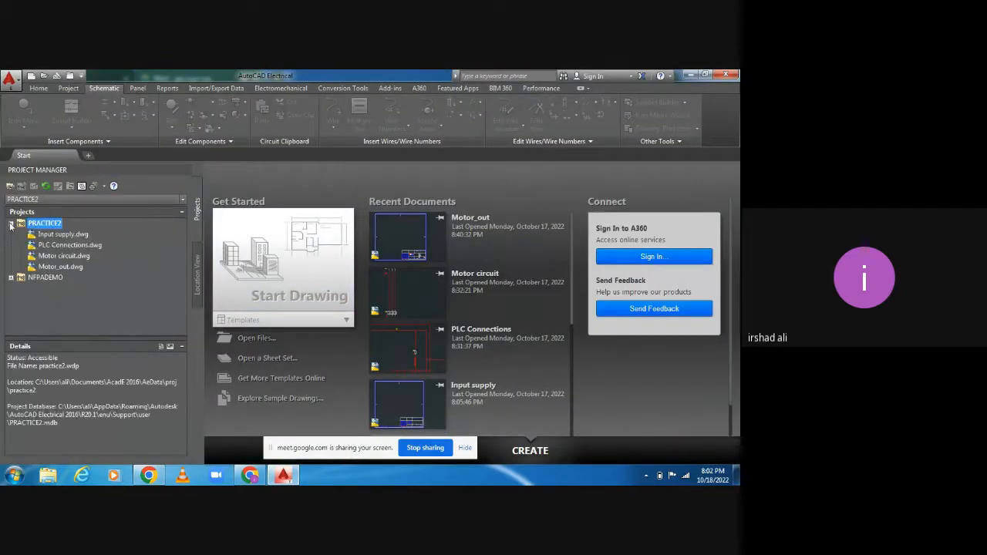
{"action": "double_click", "coordinate": [63, 245]}
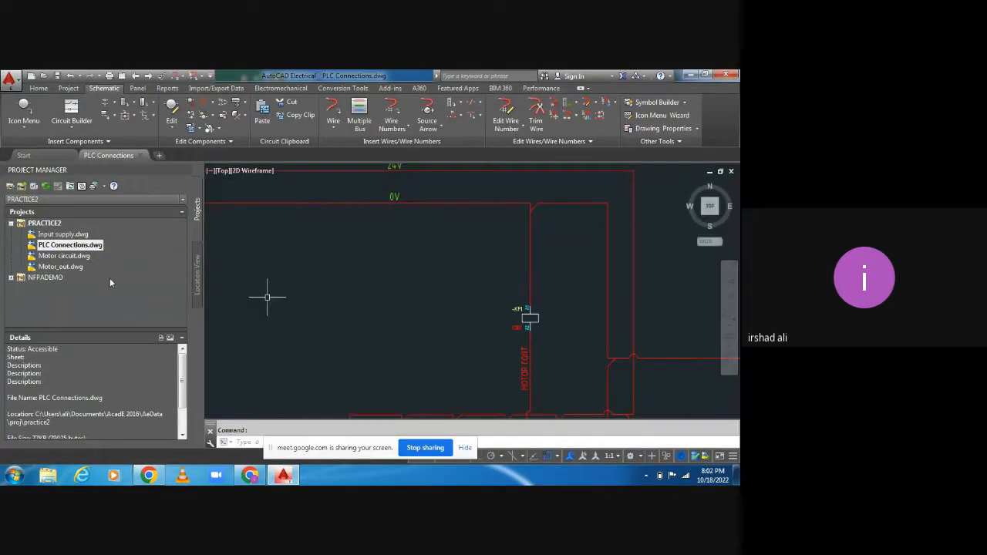
{"action": "double_click", "coordinate": [68, 257]}
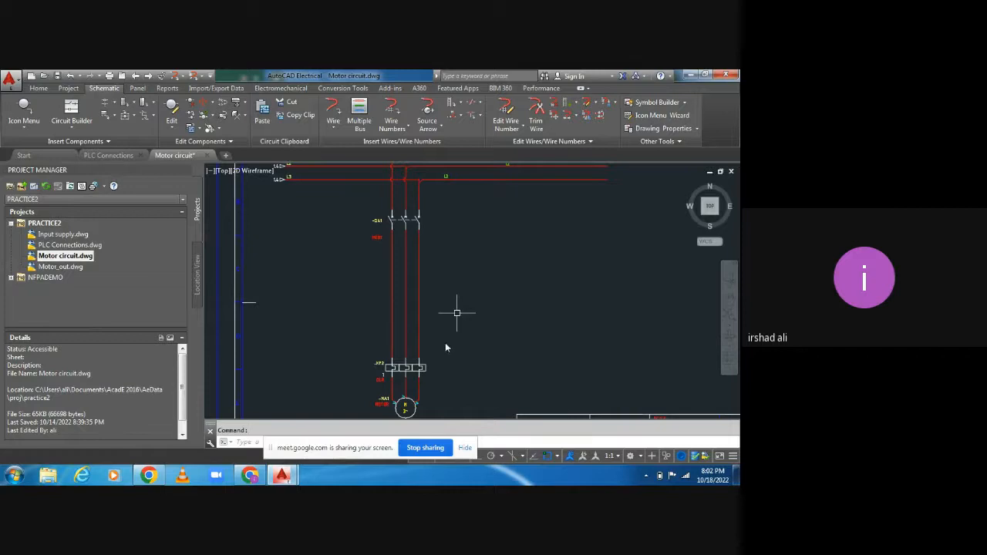
{"action": "scroll", "coordinate": [286, 417], "scroll_direction": "down", "scroll_amount": 2}
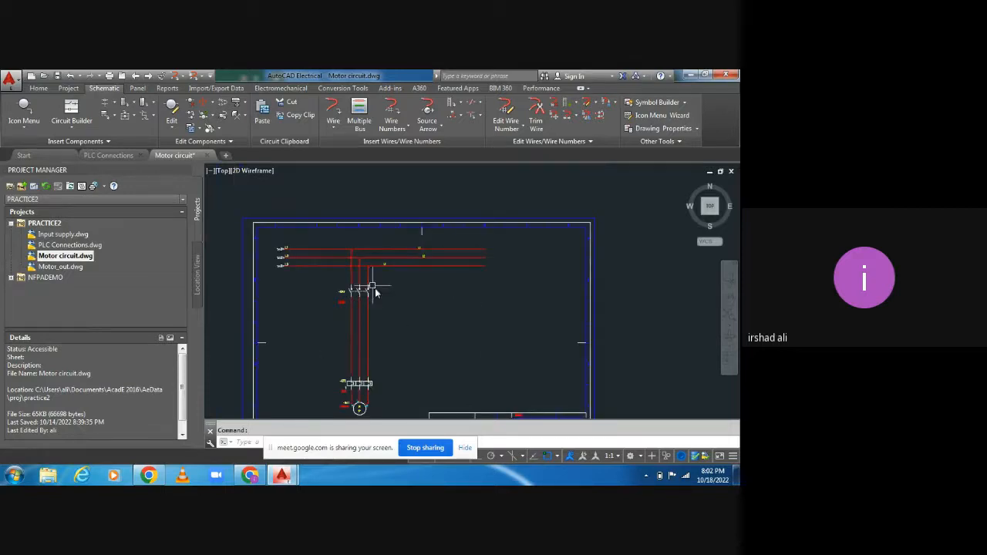
{"action": "scroll", "coordinate": [392, 330], "scroll_direction": "up", "scroll_amount": 2}
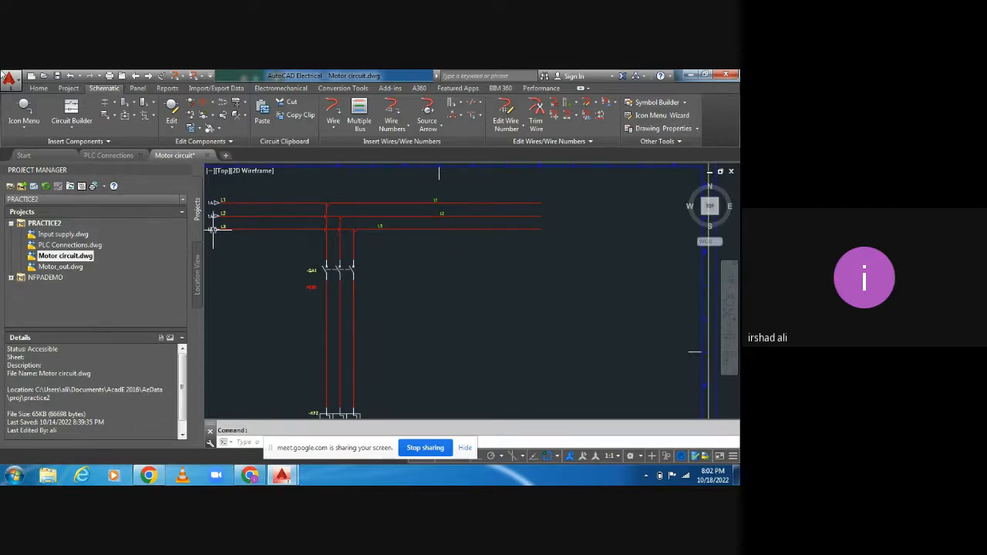
- Insert a Relay Coil from Relays/Contacts in the empty area beside the motor wires, keeping its default tag, and refresh the project list
{"action": "left_click", "coordinate": [24, 125]}
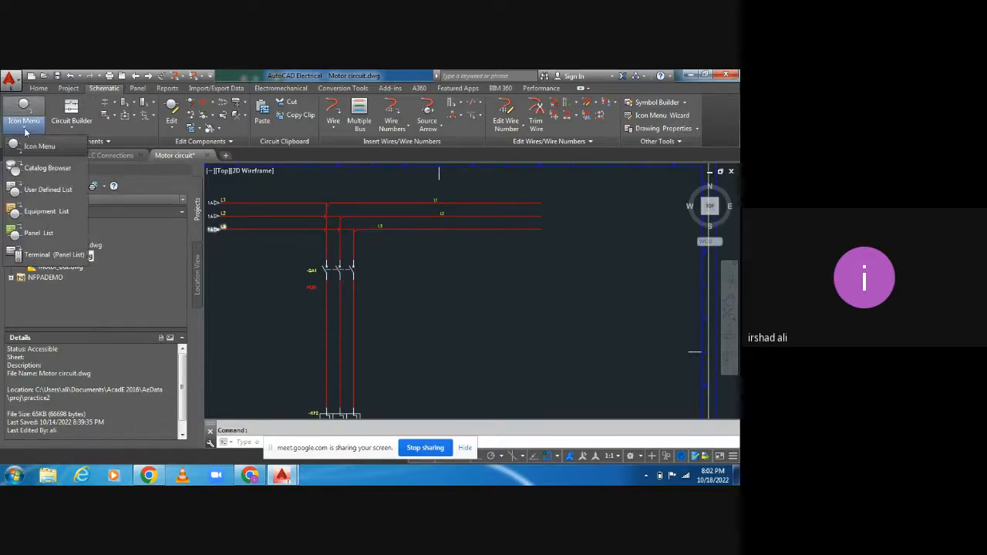
{"action": "left_click", "coordinate": [37, 147]}
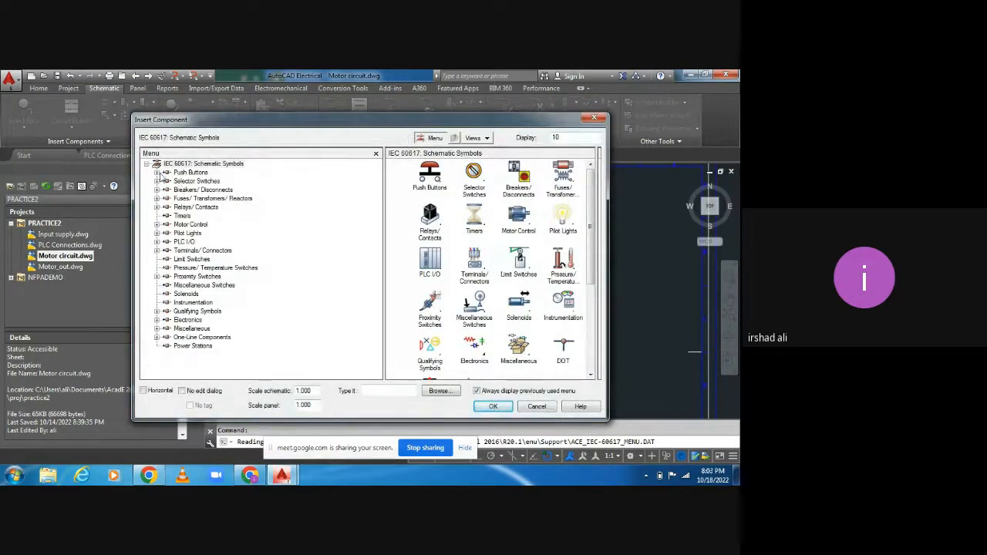
{"action": "left_click", "coordinate": [188, 208]}
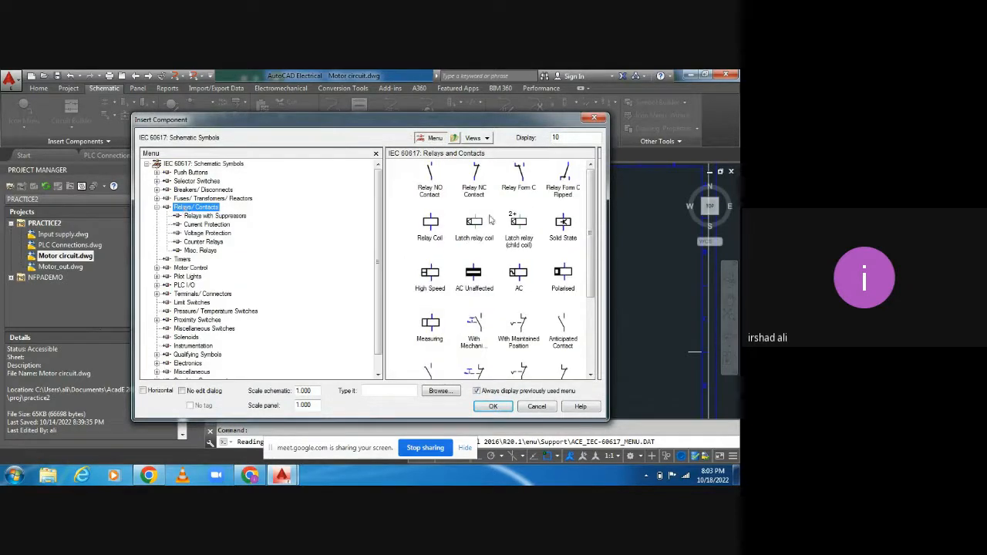
{"action": "left_click", "coordinate": [430, 227]}
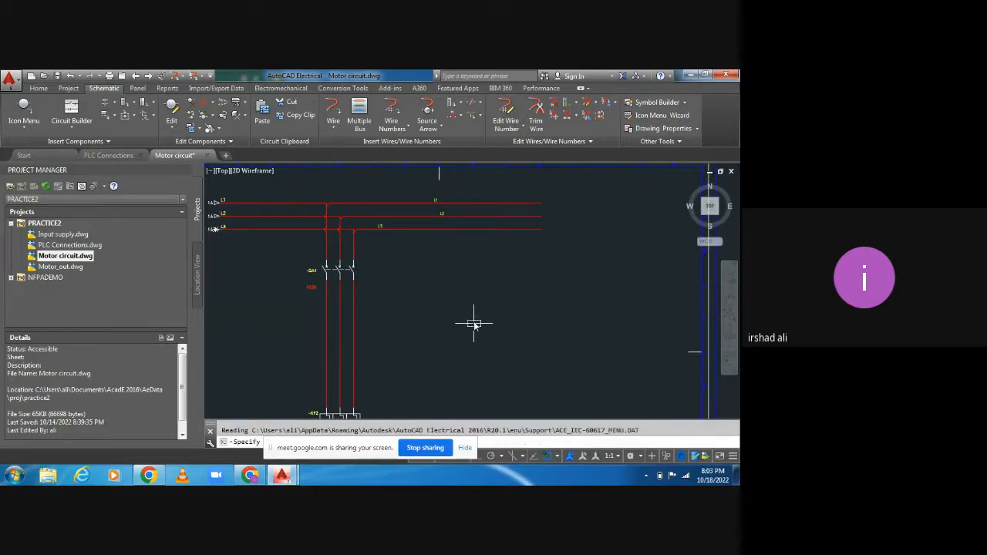
{"action": "left_click", "coordinate": [475, 326]}
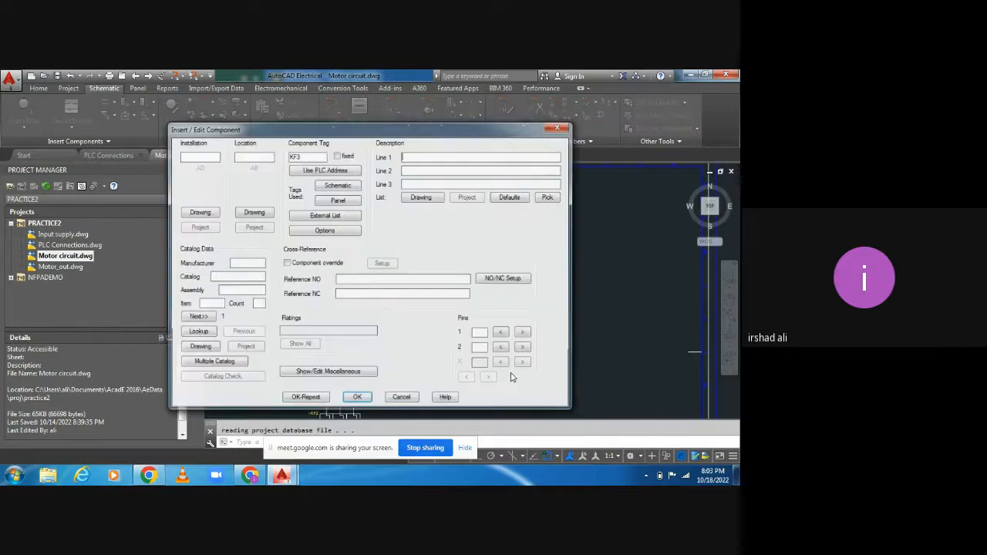
{"action": "left_click", "coordinate": [357, 398]}
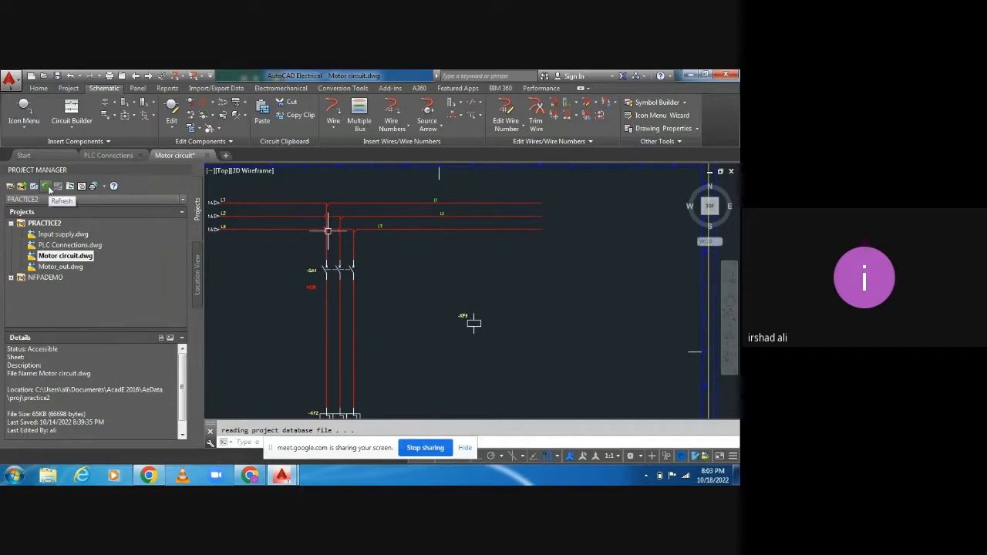
{"action": "left_click", "coordinate": [46, 186]}
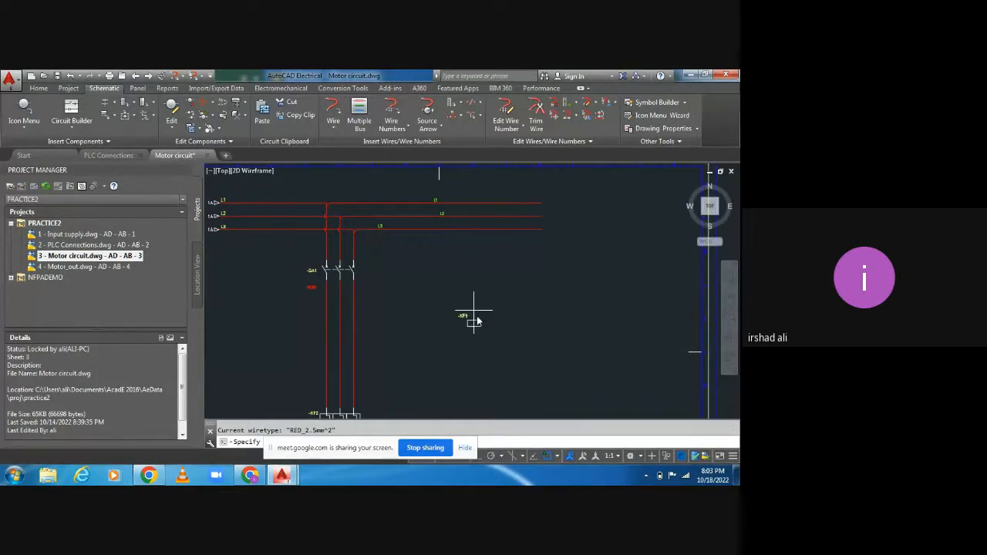
- Turn snap off and draw a wire from the relay coil's upper terminal straight up to the L3 supply line
{"action": "scroll", "coordinate": [474, 321], "scroll_direction": "up", "scroll_amount": 2}
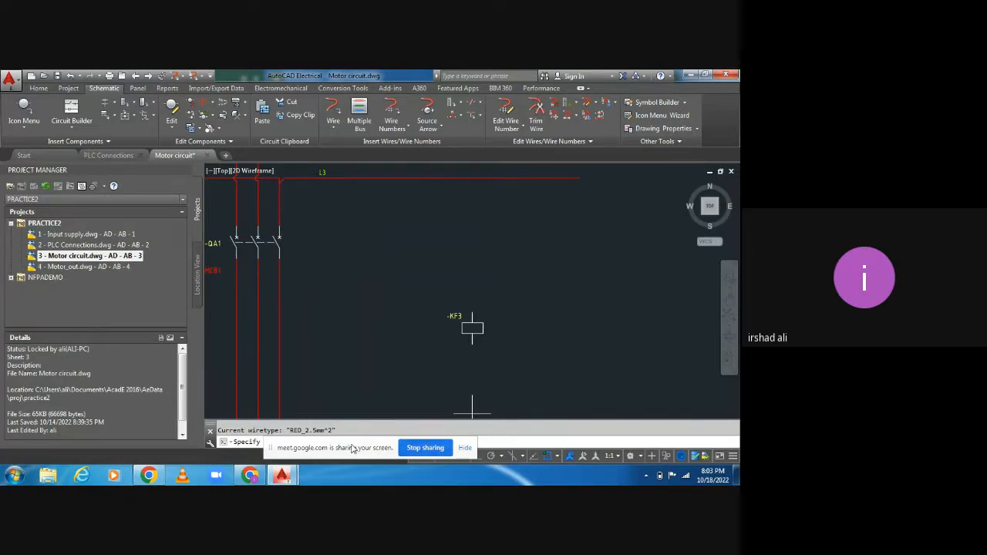
{"action": "left_click_drag", "start_coordinate": [353, 449], "coordinate": [446, 81]}
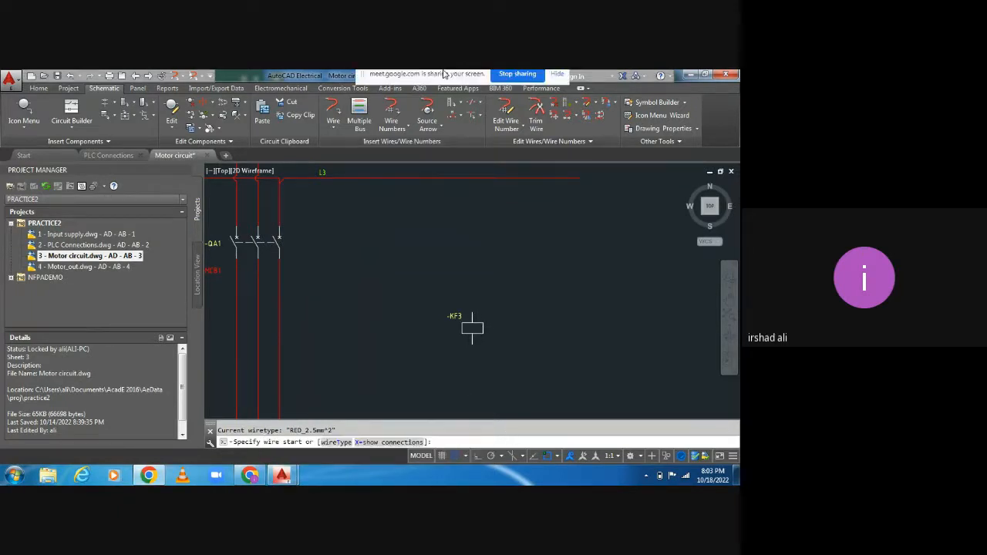
{"action": "left_click", "coordinate": [453, 456]}
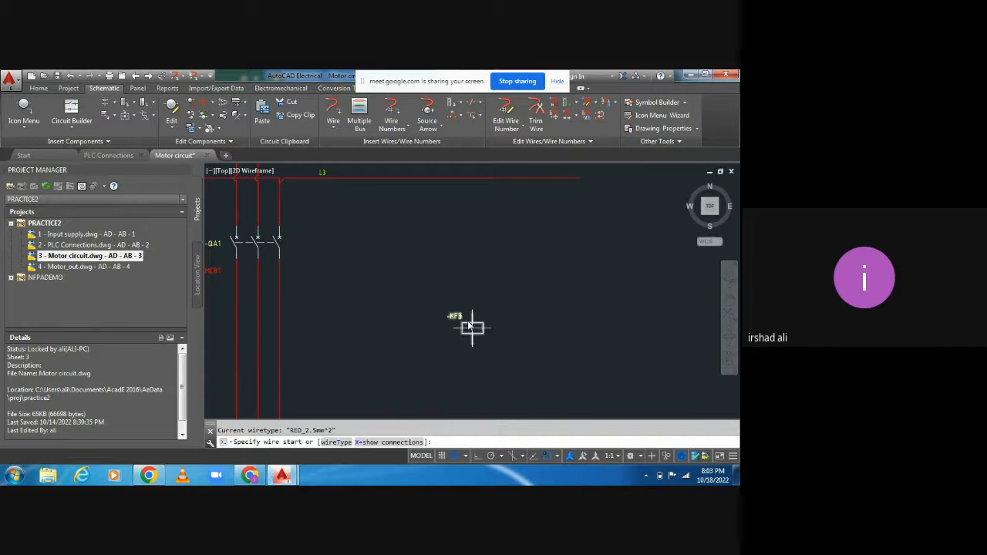
{"action": "left_click", "coordinate": [455, 456]}
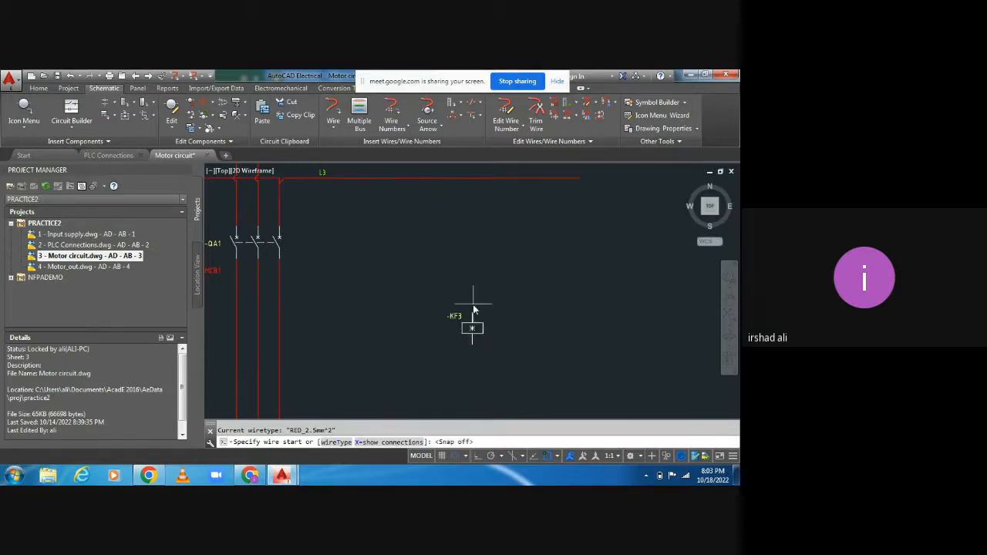
{"action": "left_click", "coordinate": [472, 318]}
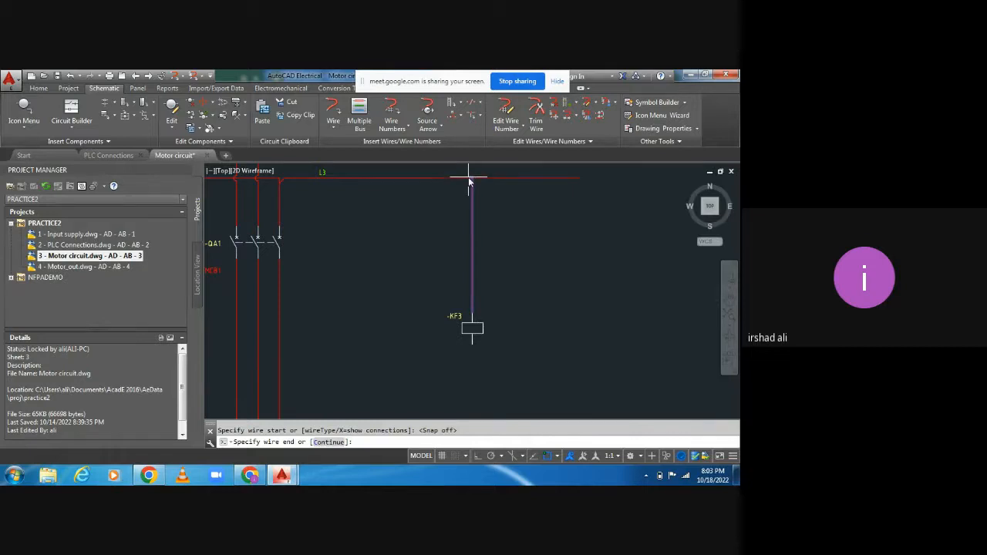
{"action": "left_click", "coordinate": [471, 178]}
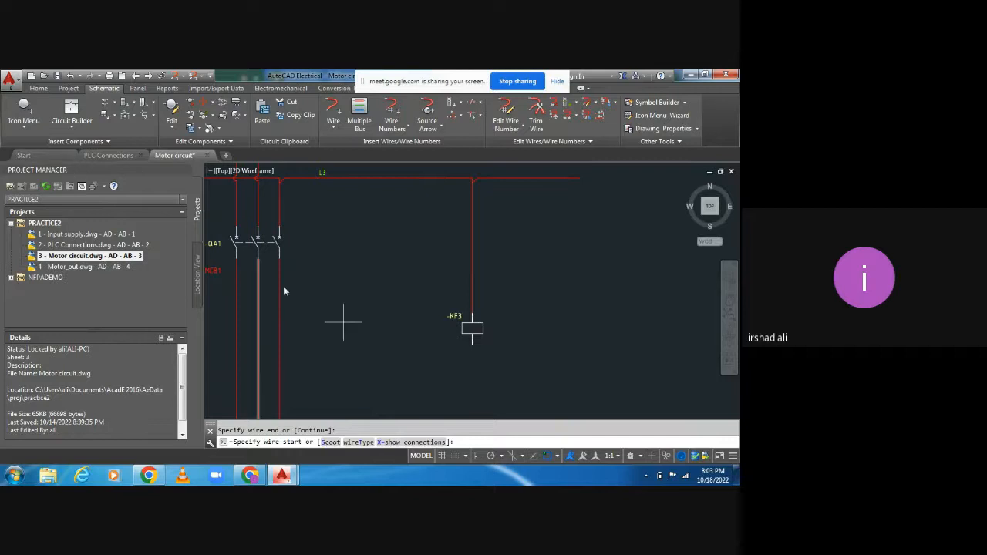
- Draw a wire from the relay coil's lower terminal, around its outer side, up to the L2 supply line
{"action": "left_click", "coordinate": [473, 351]}
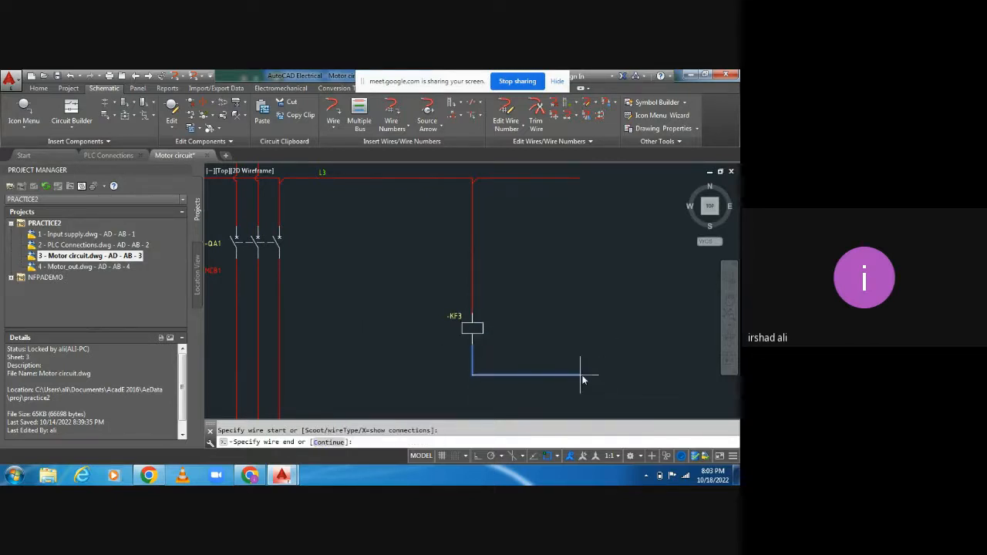
{"action": "left_click", "coordinate": [539, 367]}
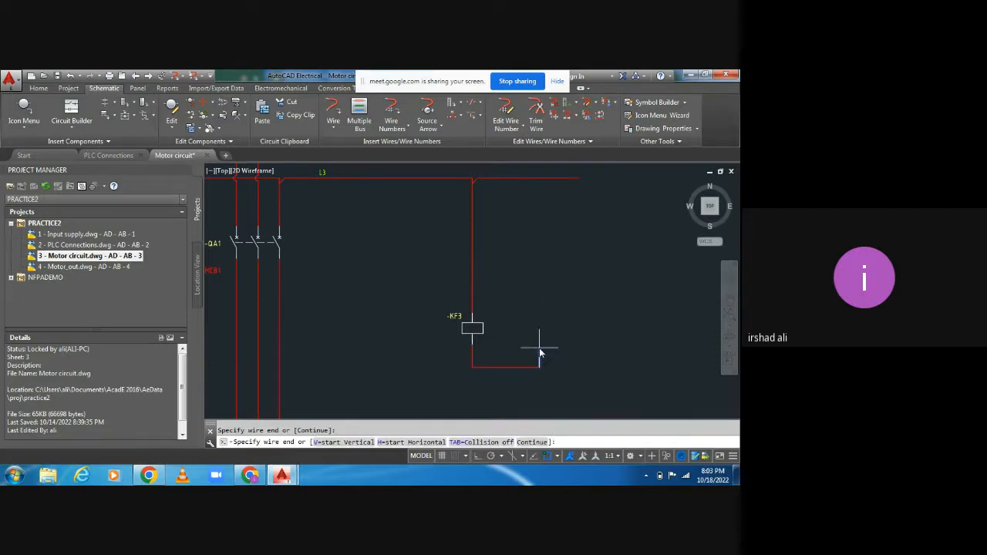
{"action": "scroll", "coordinate": [538, 348], "scroll_direction": "down", "scroll_amount": 2}
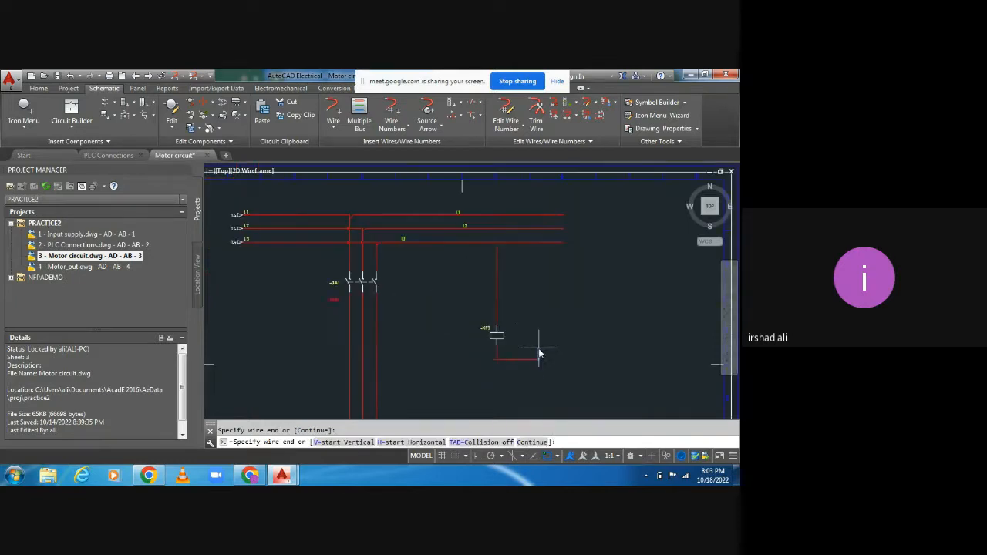
{"action": "left_click", "coordinate": [539, 228]}
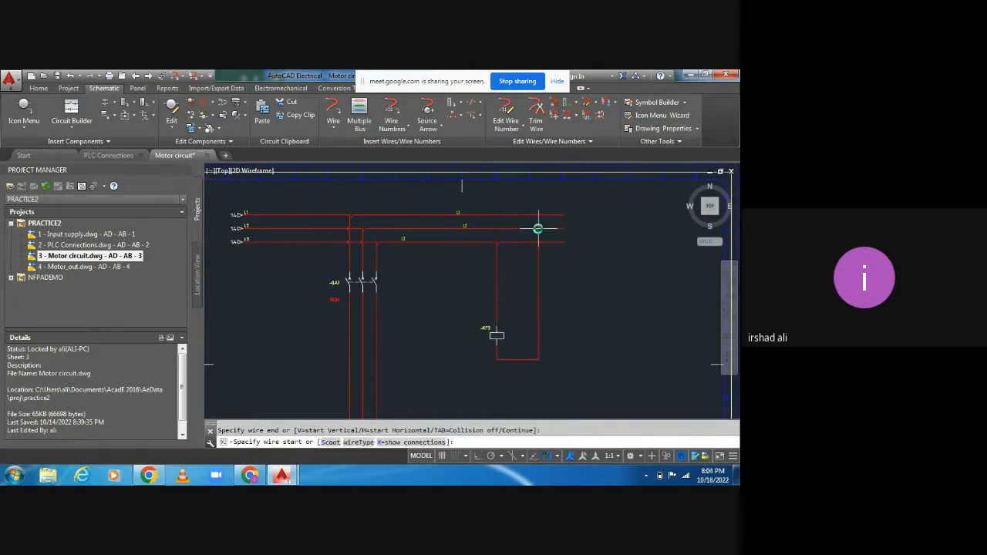
{"action": "scroll", "coordinate": [543, 269], "scroll_direction": "up", "scroll_amount": 3}
{"action": "scroll", "coordinate": [542, 269], "scroll_direction": "down", "scroll_amount": 4}
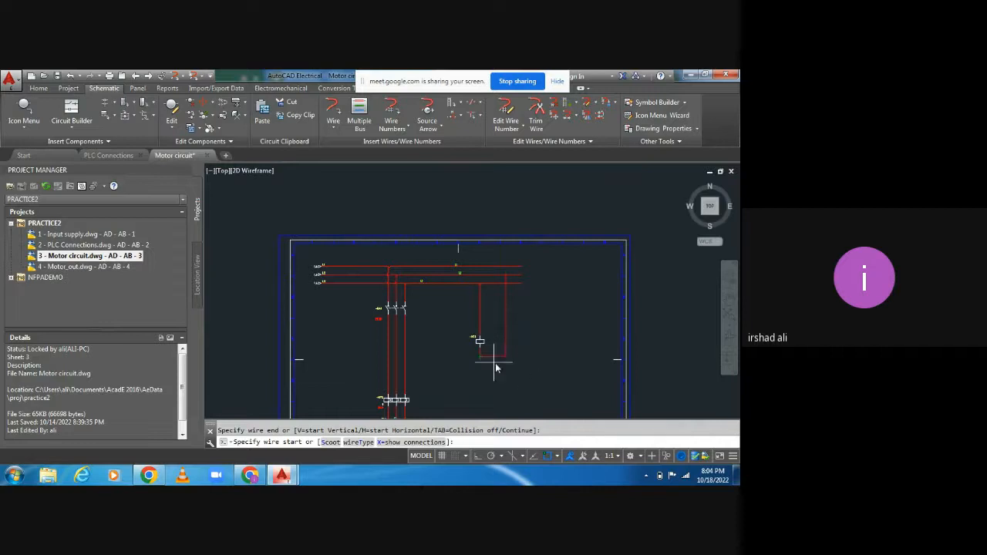
{"action": "scroll", "coordinate": [478, 359], "scroll_direction": "up", "scroll_amount": 2}
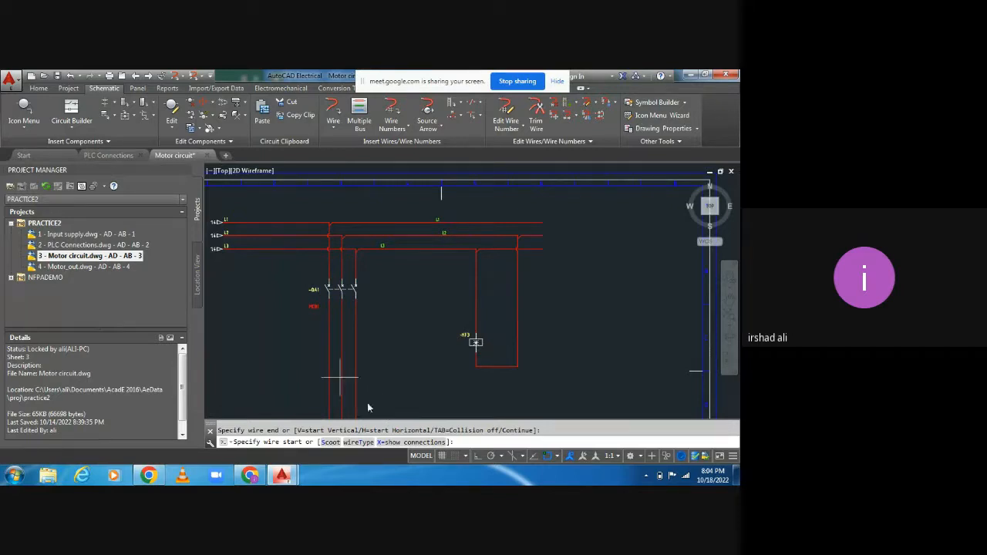
- Insert a Relay NO Contact on the first motor wire below the breaker and link it to the new relay coil as its parent
{"action": "left_click", "coordinate": [24, 131]}
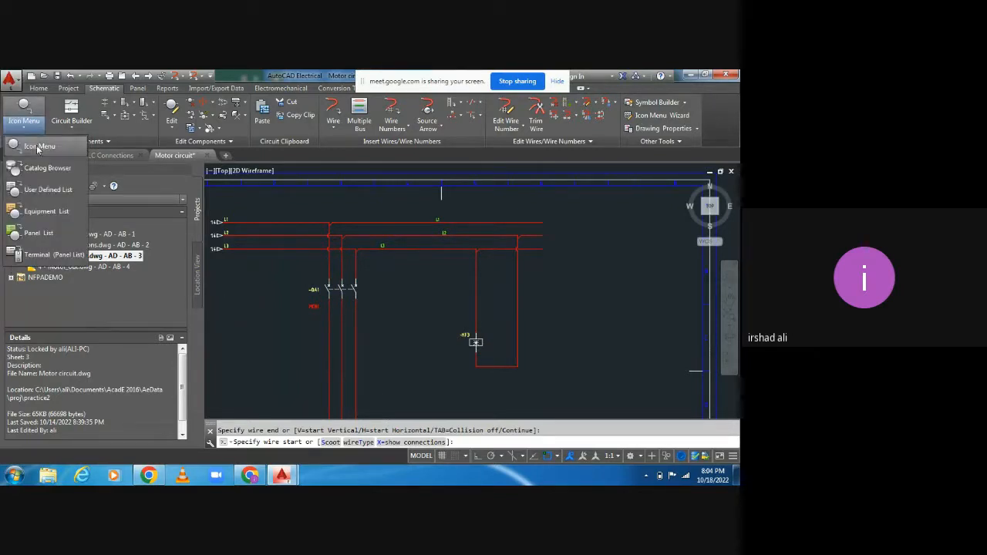
{"action": "key", "text": "Escape"}
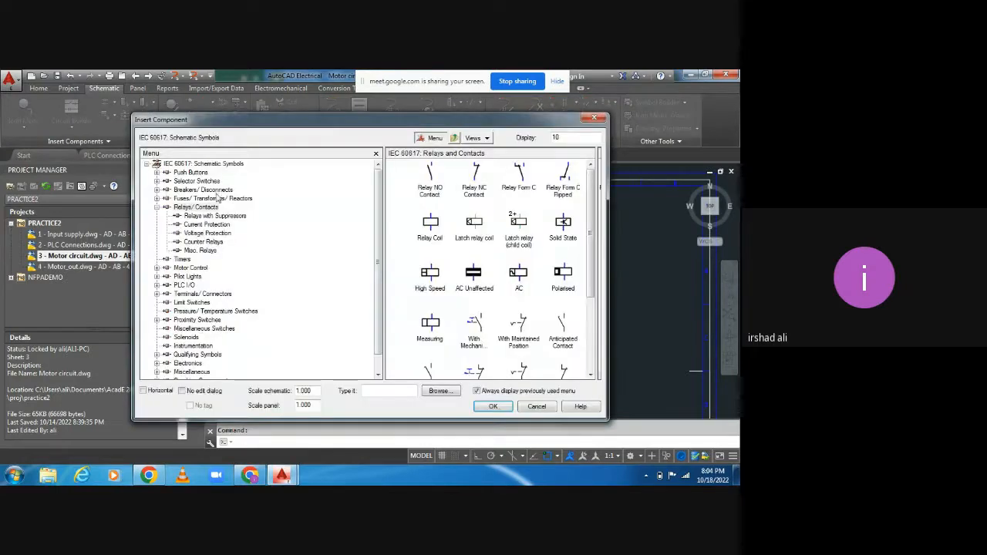
{"action": "left_click", "coordinate": [432, 183]}
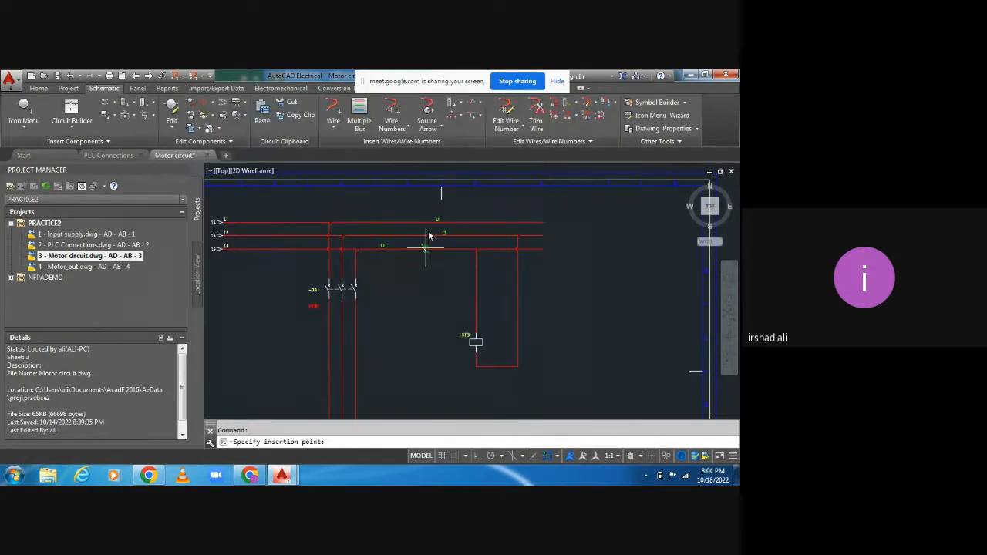
{"action": "left_click", "coordinate": [329, 377]}
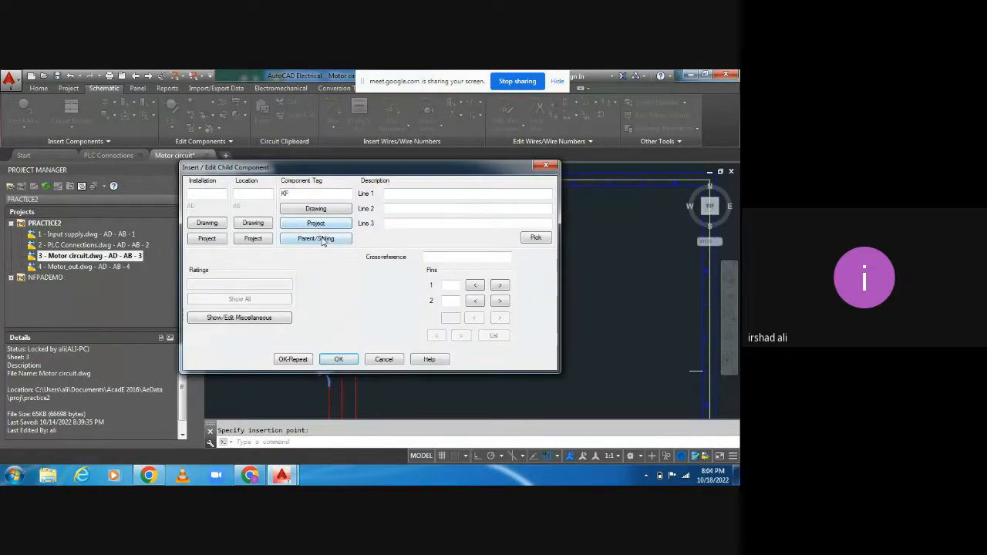
{"action": "left_click", "coordinate": [321, 240]}
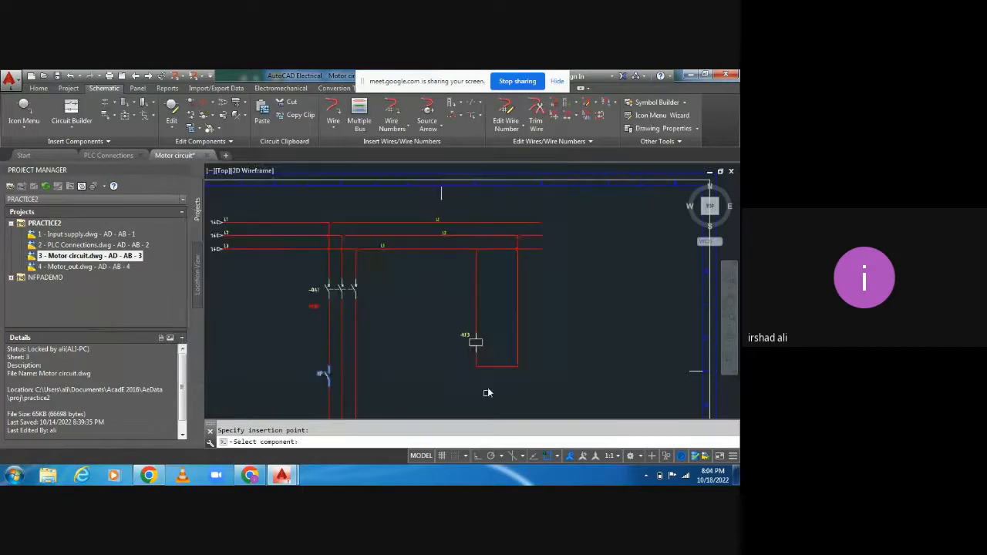
{"action": "left_click", "coordinate": [476, 344]}
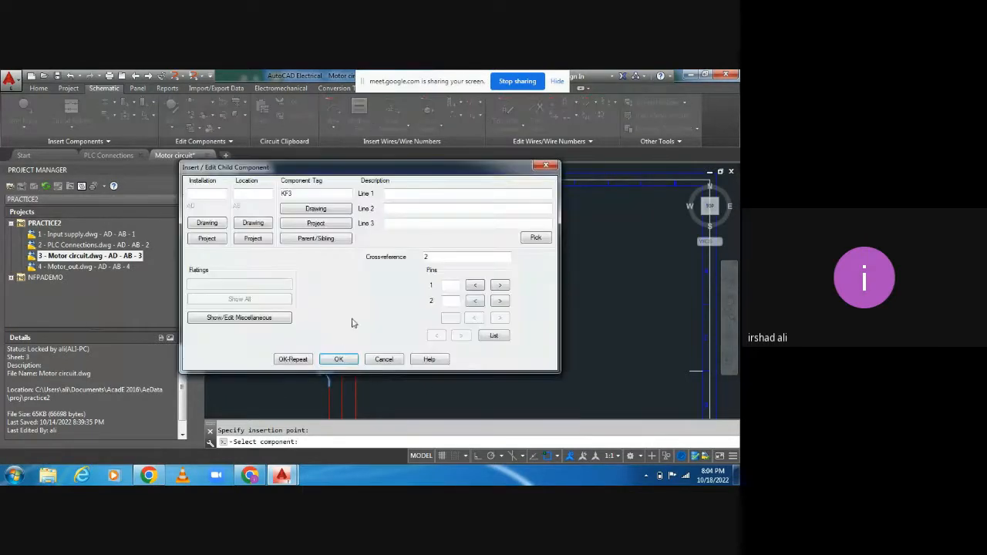
{"action": "left_click", "coordinate": [338, 360]}
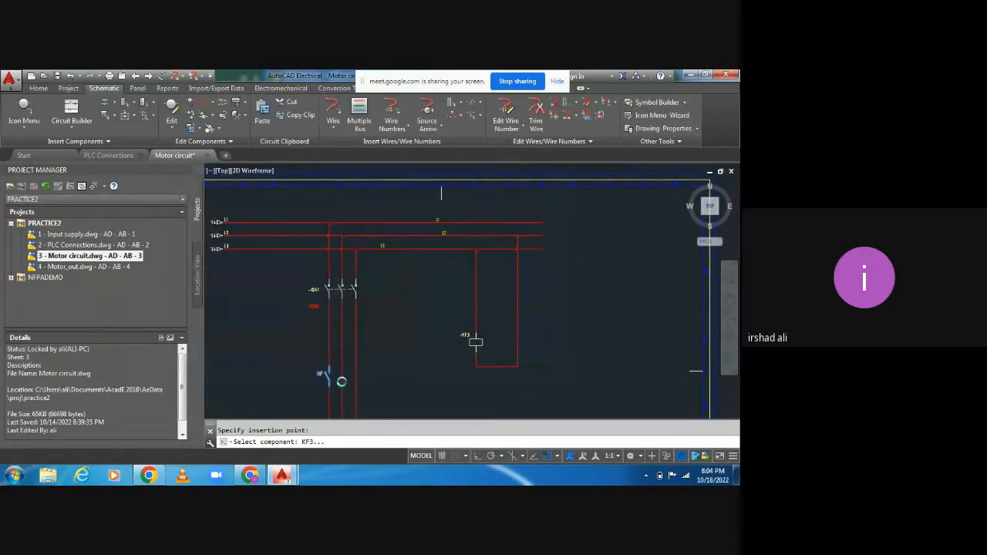
{"action": "left_click", "coordinate": [342, 381]}
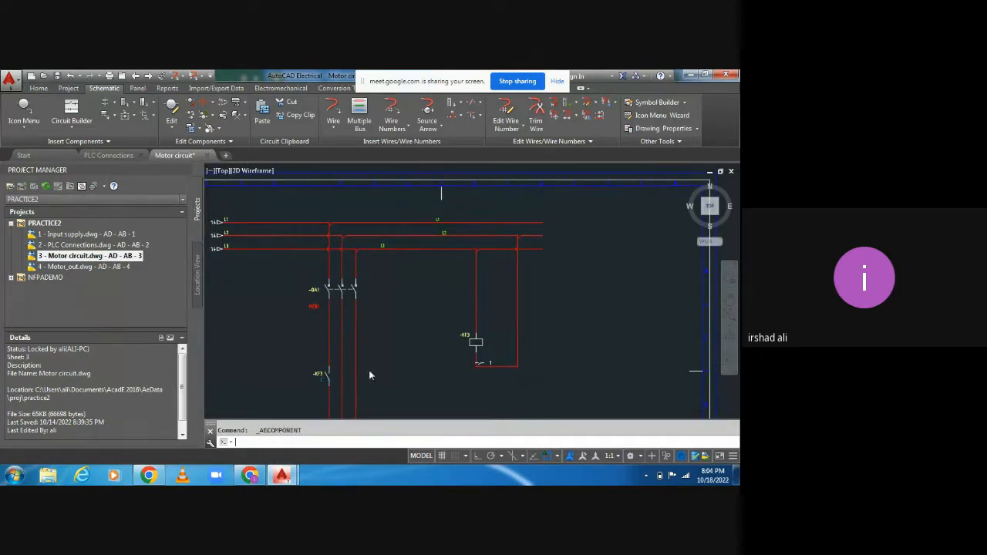
{"action": "key", "text": "Return"}
{"action": "left_click", "coordinate": [466, 339]}
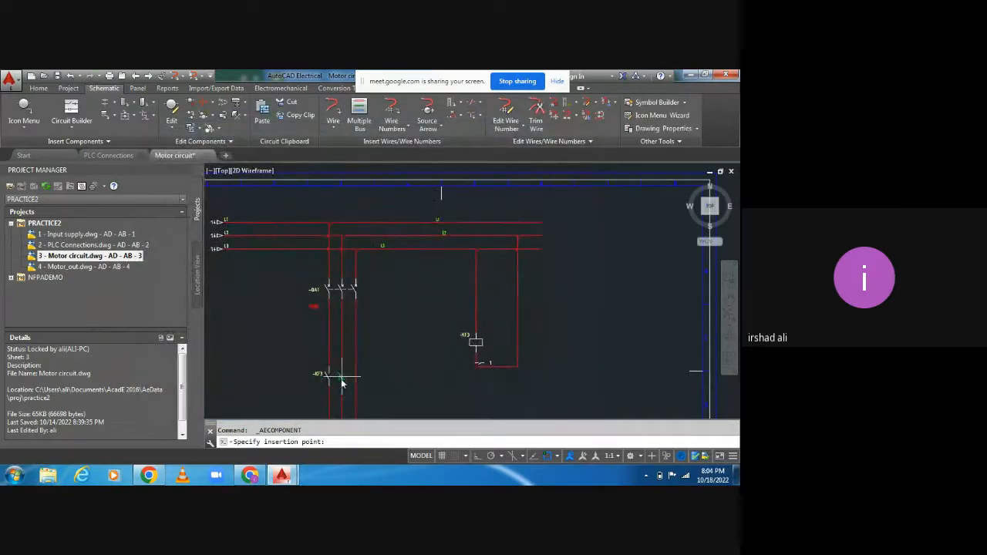
{"action": "left_click", "coordinate": [342, 379]}
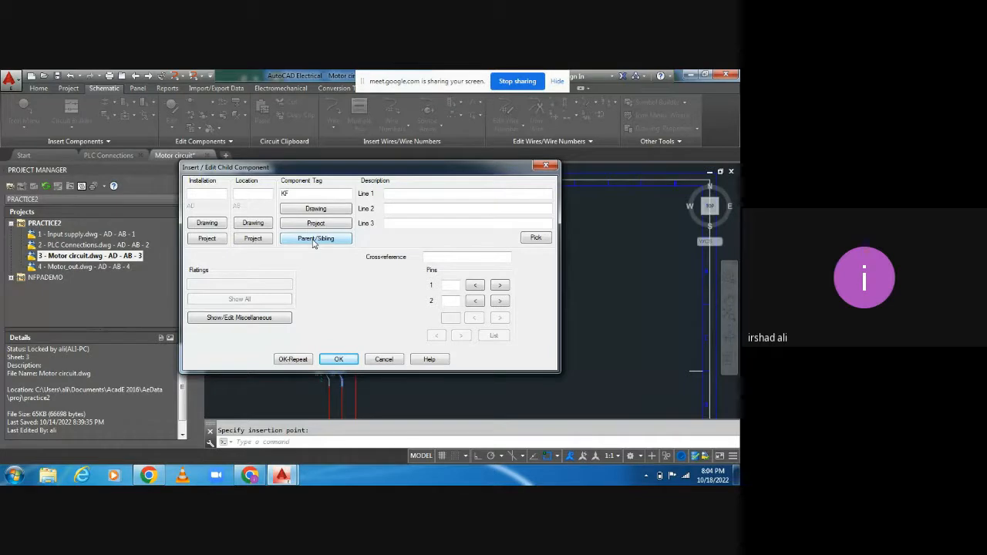
{"action": "left_click", "coordinate": [382, 360]}
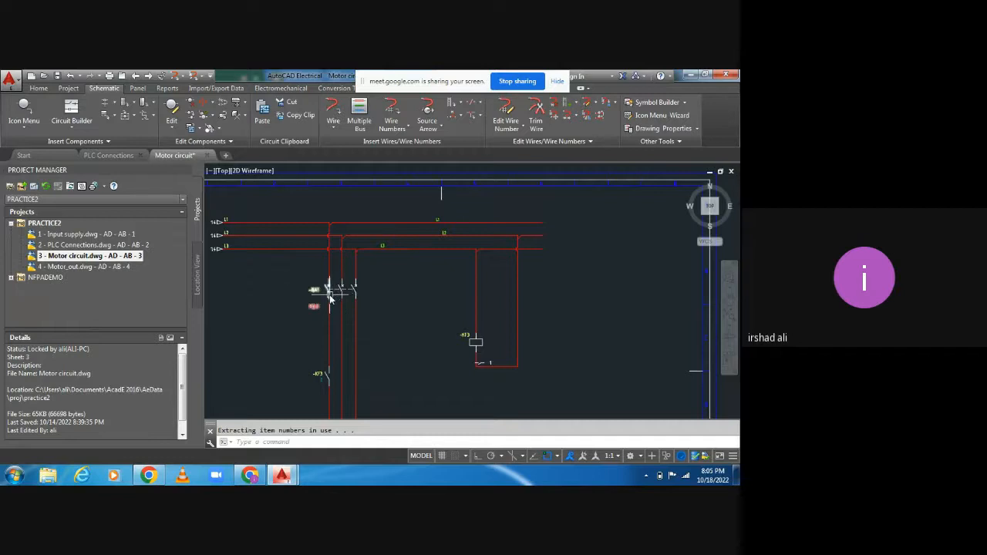
- Turn the grid on and insert a Relay NO Contact without a parent link in the empty area beyond the relay coil's wiring
{"action": "mouse_move", "coordinate": [330, 299]}
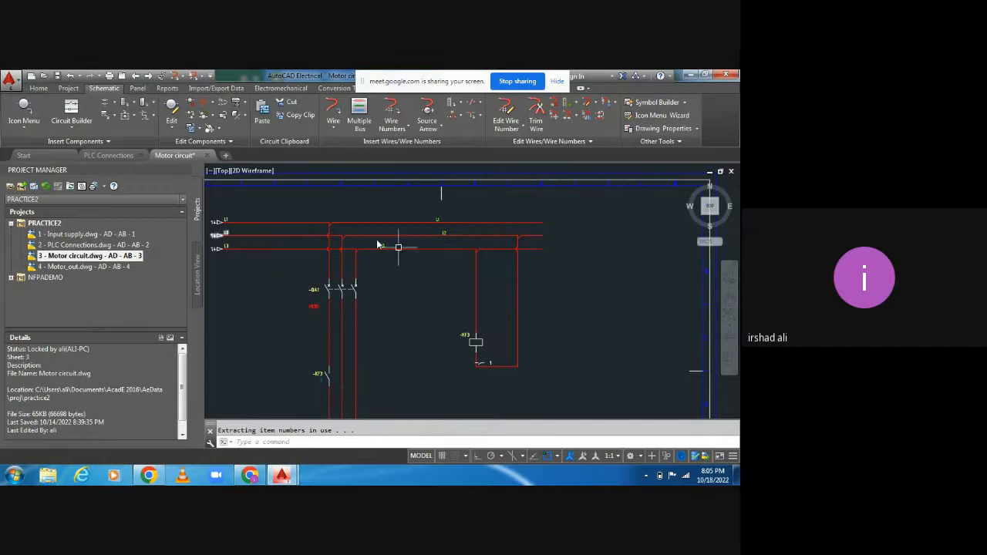
{"action": "scroll", "coordinate": [566, 300], "scroll_direction": "down", "scroll_amount": 3}
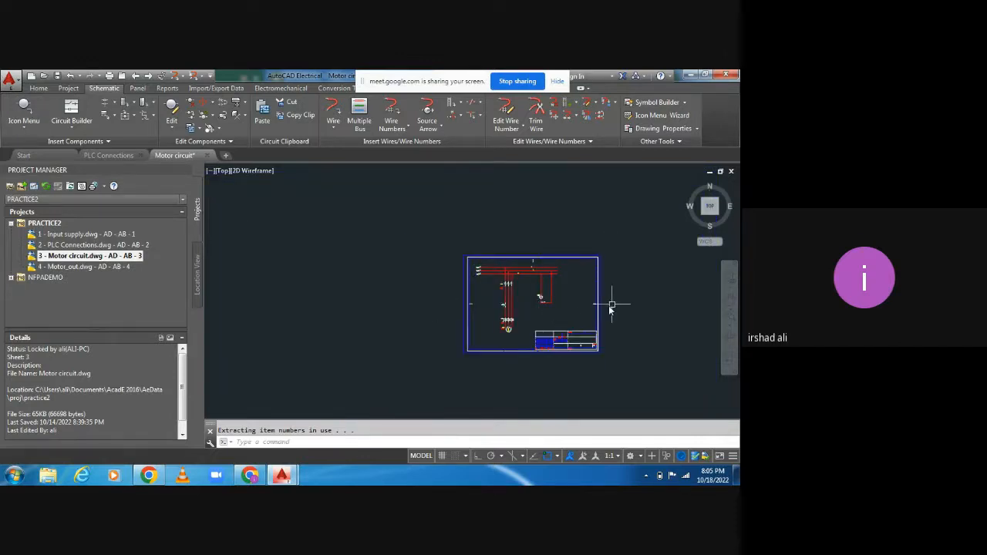
{"action": "scroll", "coordinate": [611, 309], "scroll_direction": "up", "scroll_amount": 5}
{"action": "scroll", "coordinate": [293, 304], "scroll_direction": "down", "scroll_amount": 3}
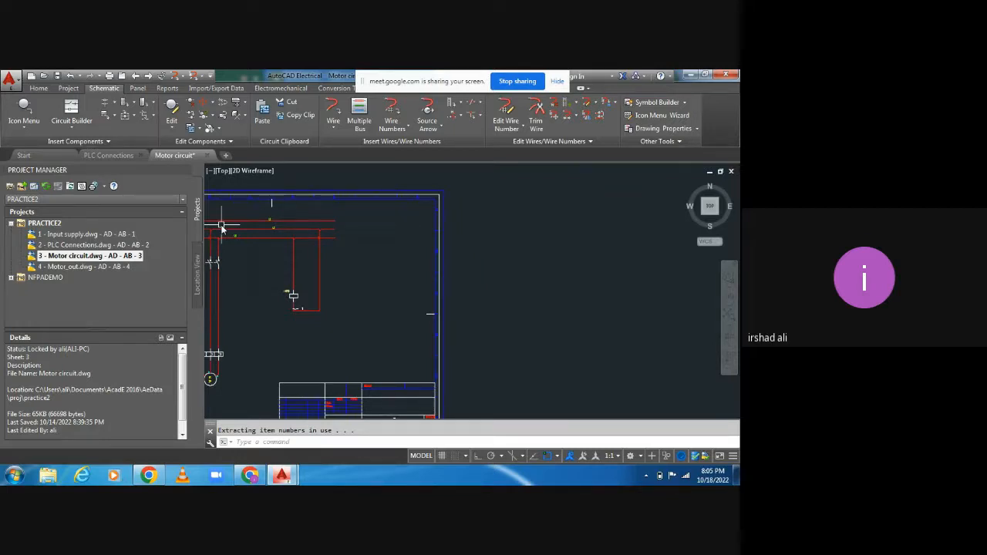
{"action": "left_click", "coordinate": [442, 456]}
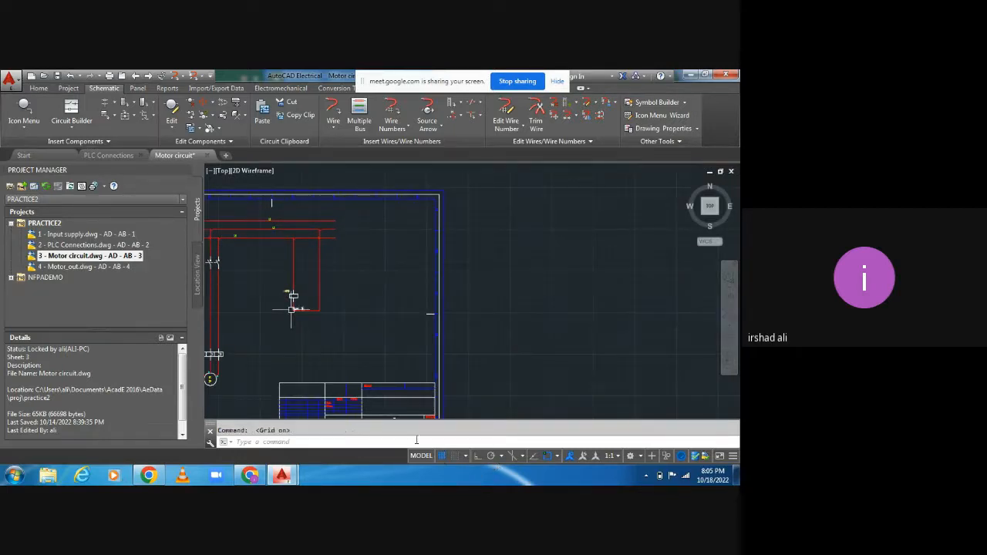
{"action": "left_click", "coordinate": [24, 123]}
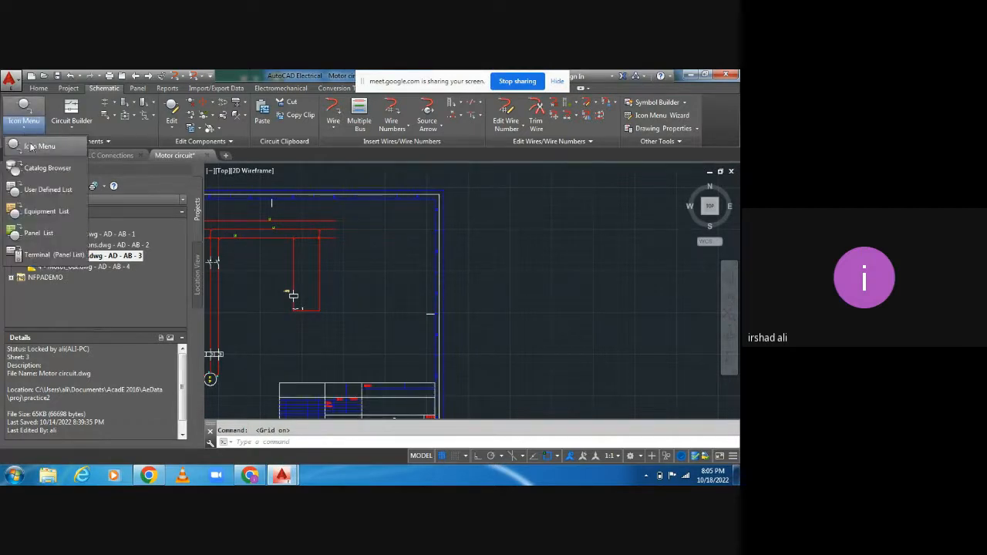
{"action": "left_click", "coordinate": [31, 147]}
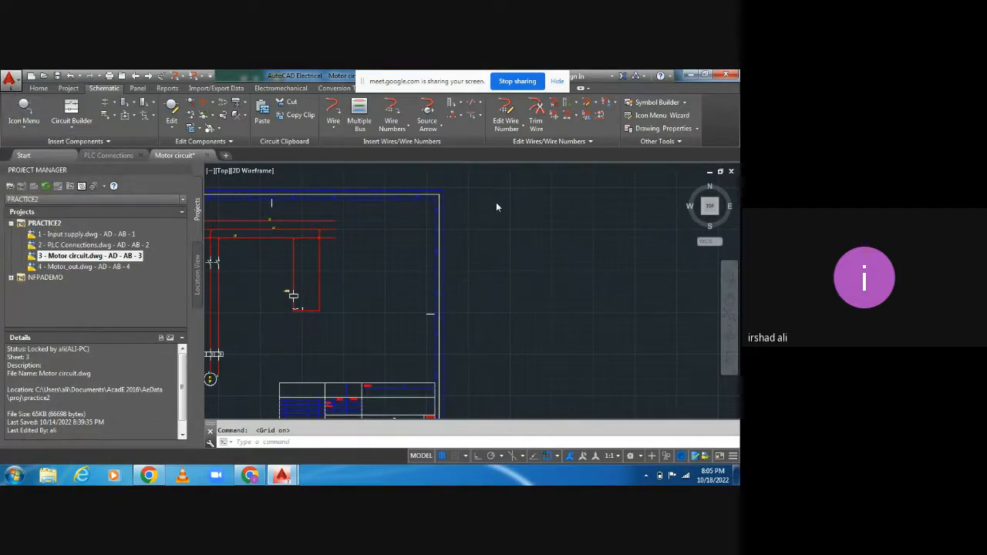
{"action": "left_click", "coordinate": [441, 182]}
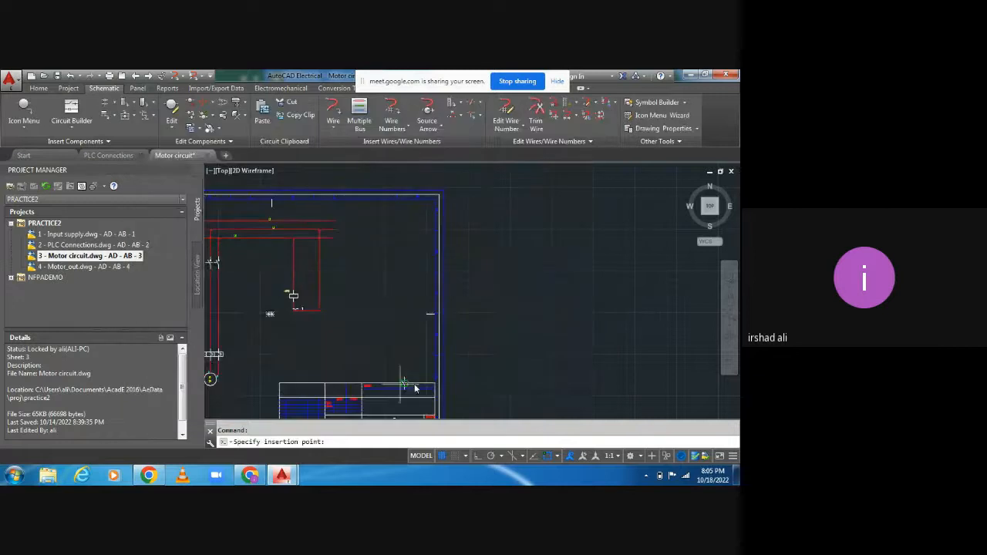
{"action": "left_click", "coordinate": [355, 311]}
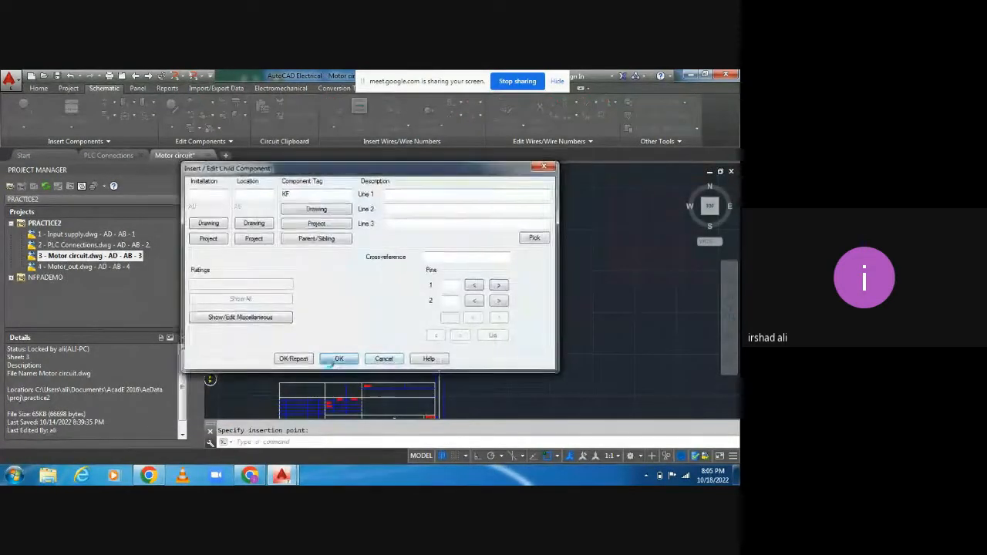
{"action": "left_click", "coordinate": [337, 358]}
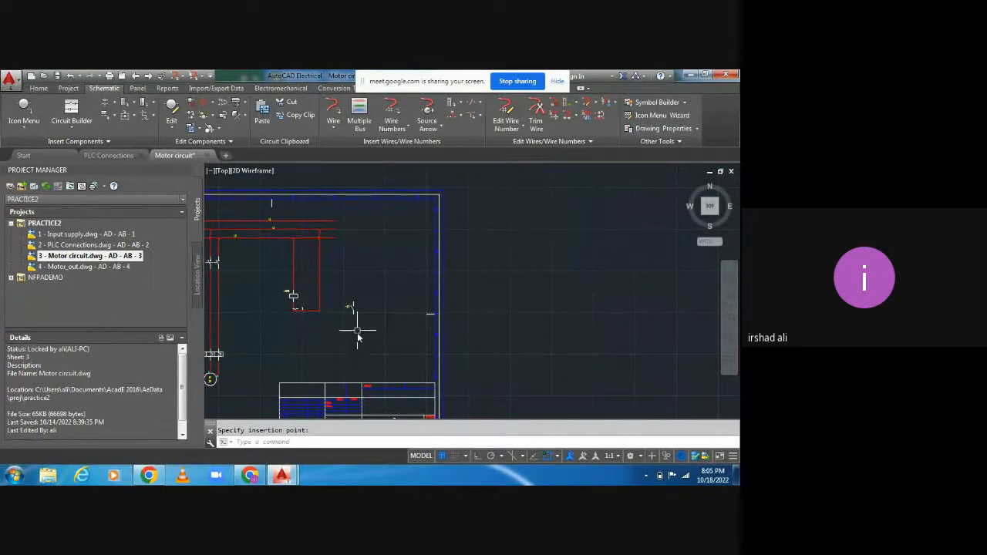
- Dimension the overall height of the unlinked NO contact symbol between its two terminal ends
{"action": "scroll", "coordinate": [357, 333], "scroll_direction": "up", "scroll_amount": 5}
{"action": "scroll", "coordinate": [374, 280], "scroll_direction": "down", "scroll_amount": 2}
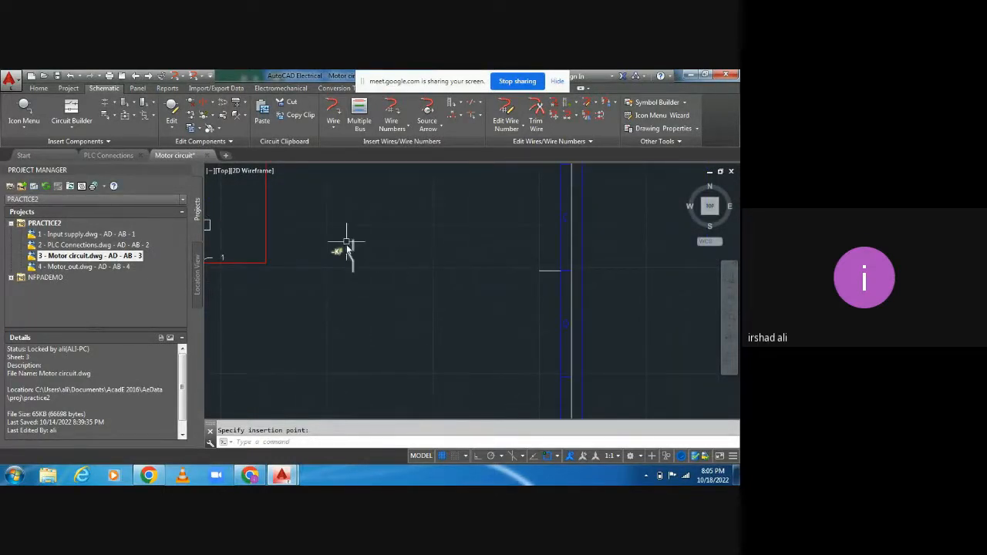
{"action": "left_click", "coordinate": [37, 88]}
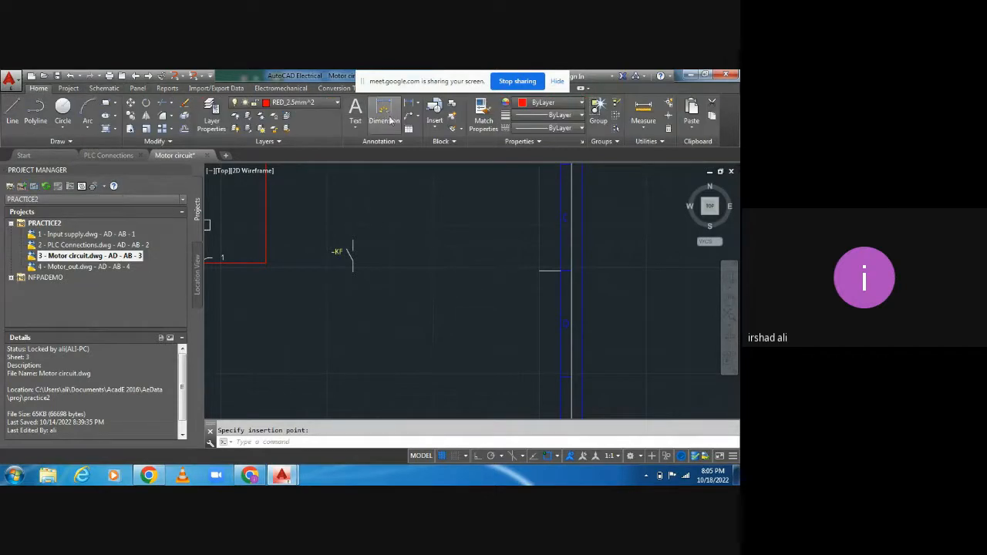
{"action": "left_click", "coordinate": [388, 115]}
{"action": "left_click", "coordinate": [351, 278]}
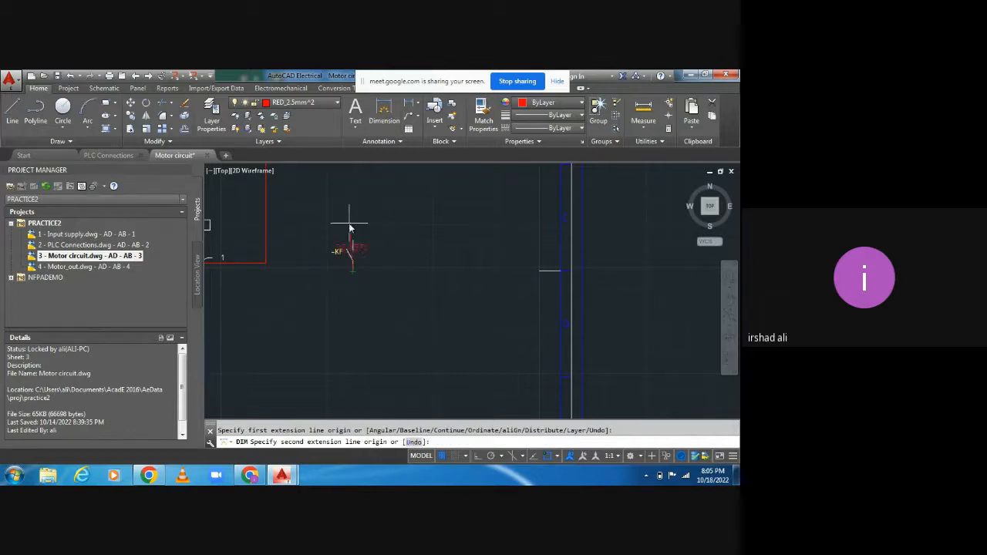
{"action": "left_click", "coordinate": [353, 241]}
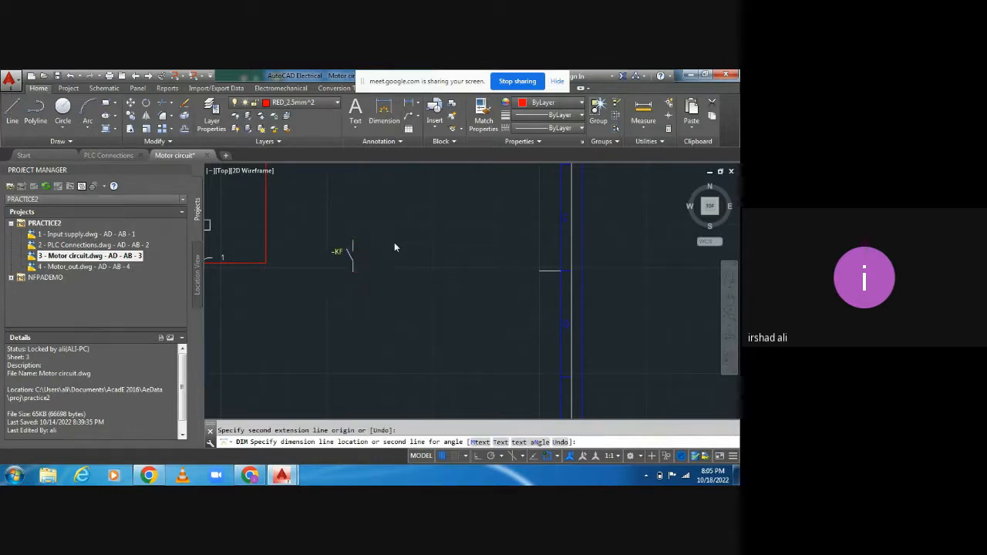
{"action": "left_click", "coordinate": [394, 244]}
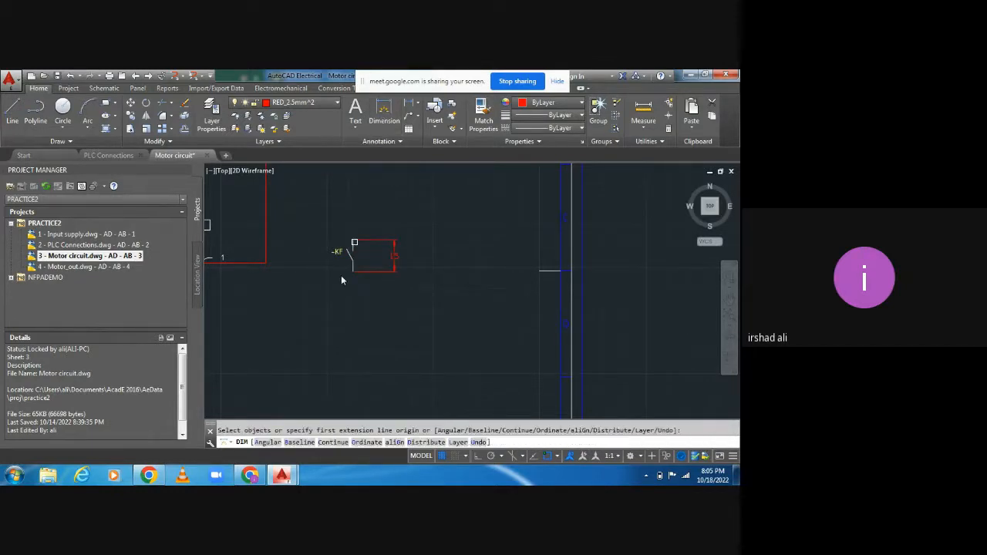
- Dimension the horizontal offset between the tip of the contact's slanted blade and its terminal line, placing the dimension above the symbol
{"action": "left_click", "coordinate": [347, 251]}
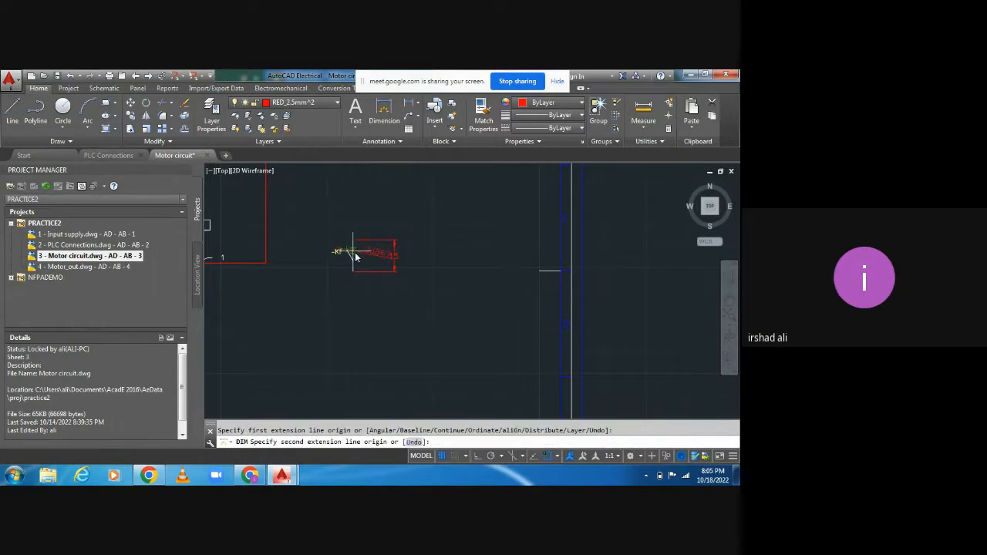
{"action": "left_click", "coordinate": [355, 251]}
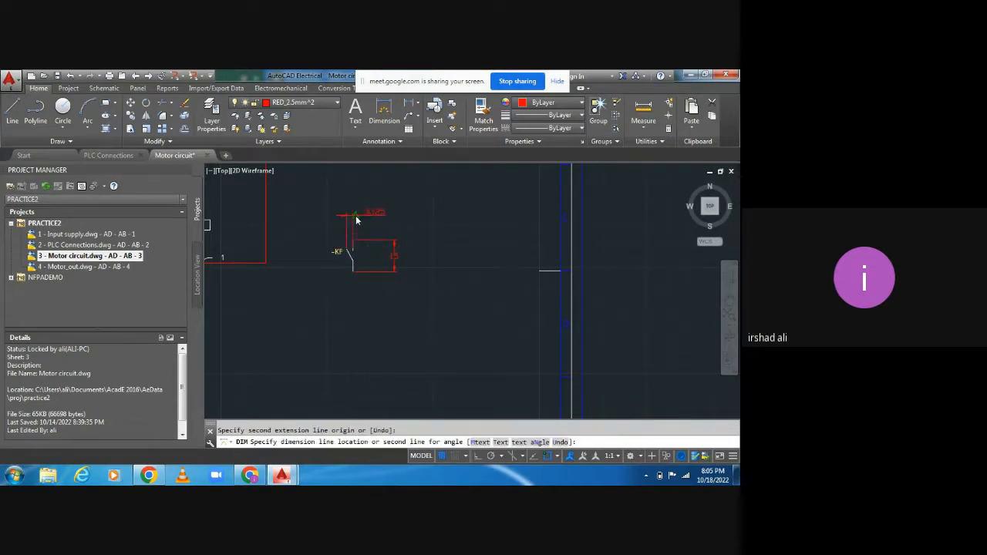
{"action": "left_click", "coordinate": [356, 216]}
{"action": "scroll", "coordinate": [379, 216], "scroll_direction": "up", "scroll_amount": 5}
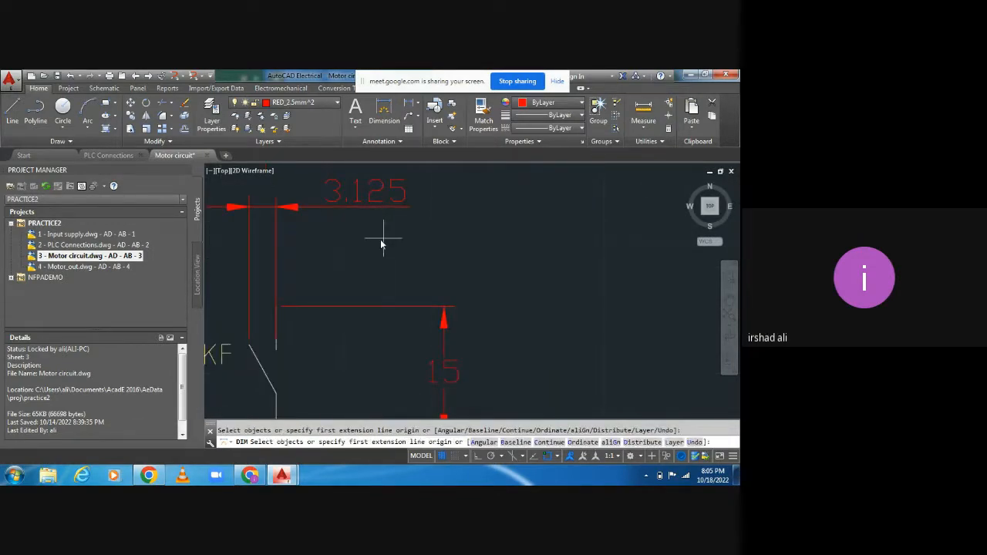
{"action": "scroll", "coordinate": [417, 245], "scroll_direction": "down", "scroll_amount": 3}
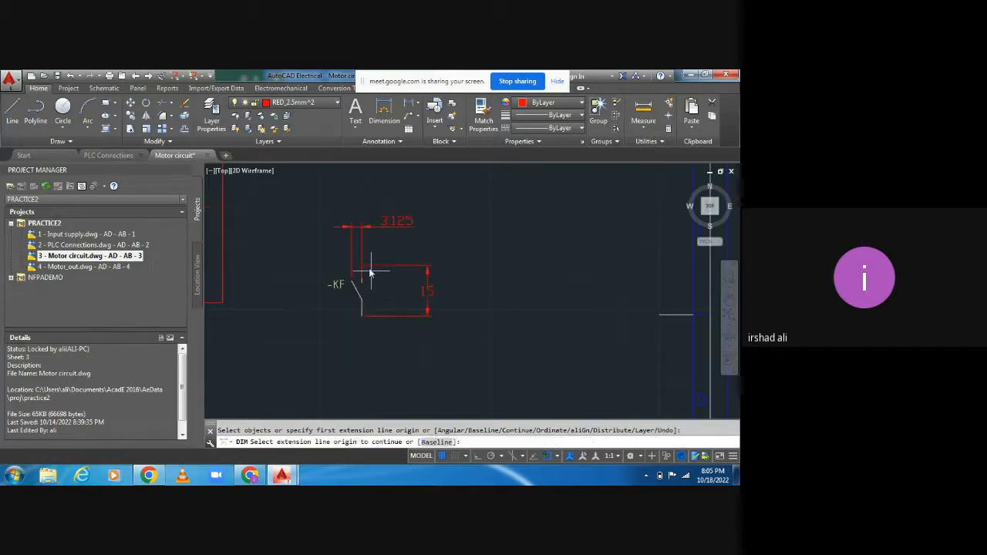
{"action": "scroll", "coordinate": [484, 331], "scroll_direction": "down", "scroll_amount": 2}
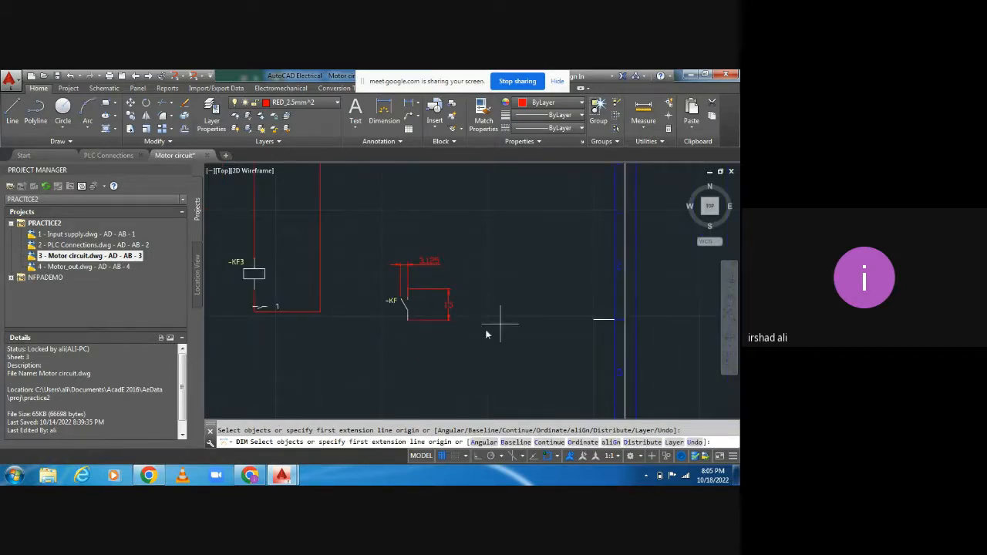
{"action": "key", "text": "Escape"}
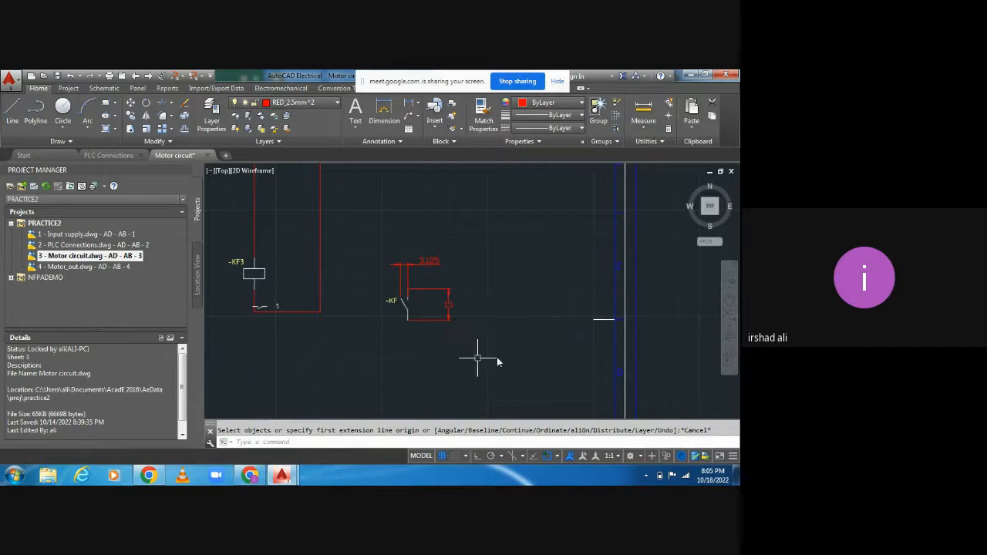
- With ortho on, draw a vertical line 15 units long in the empty area beside the dimensioned contact, and postpone the SupportAssist scan
{"action": "left_click", "coordinate": [13, 112]}
{"action": "left_click", "coordinate": [513, 287]}
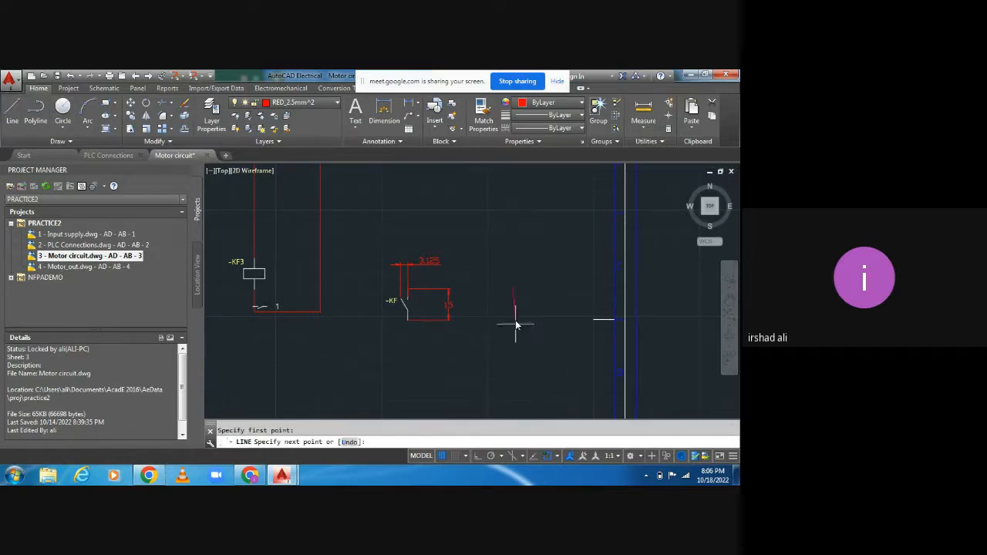
{"action": "left_click", "coordinate": [478, 456]}
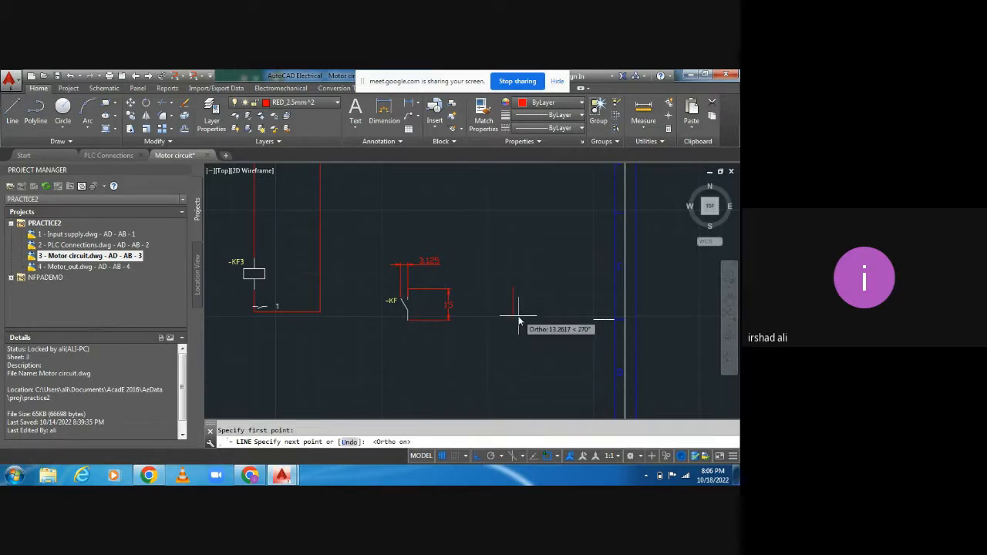
{"action": "type", "text": "15"}
{"action": "key", "text": "Return"}
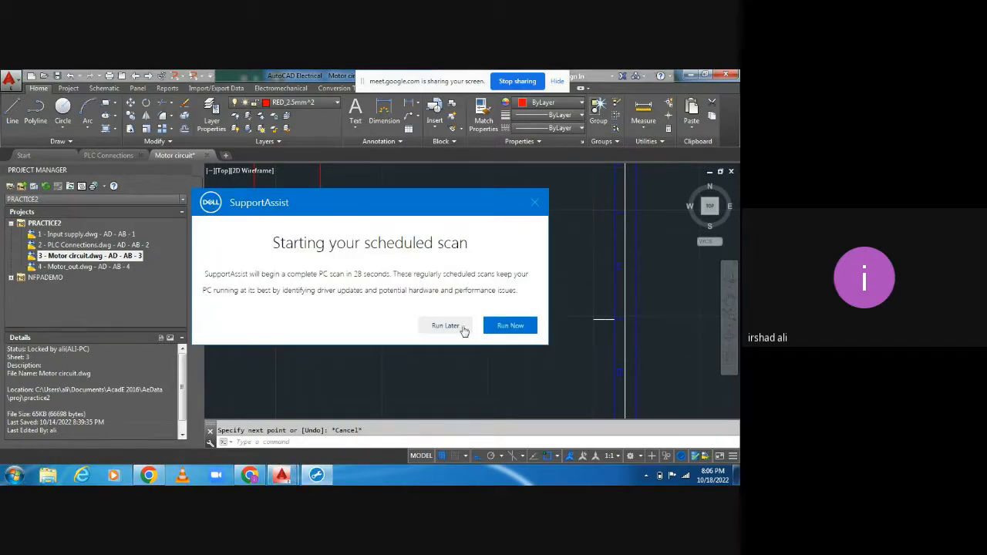
{"action": "left_click", "coordinate": [452, 326]}
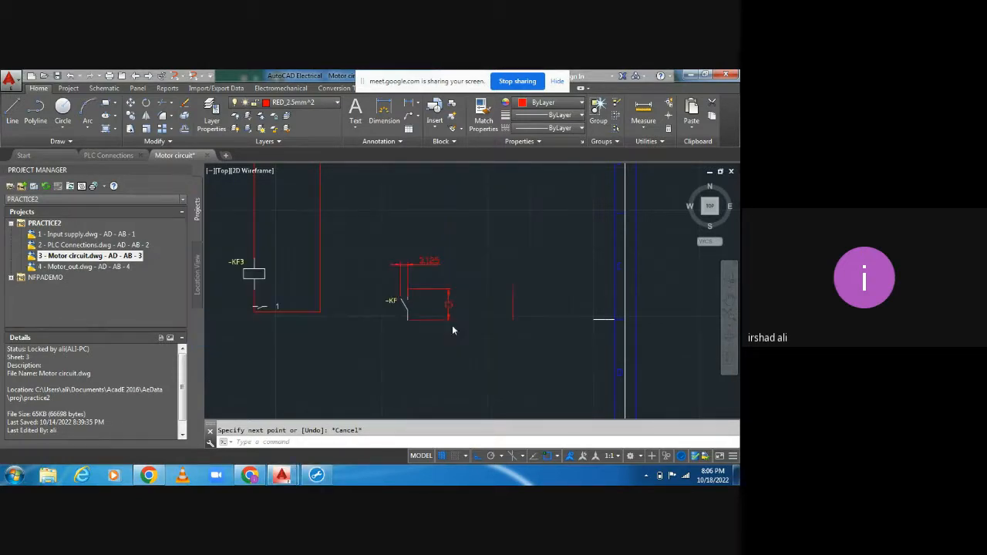
- Draw a 5-unit line upward from the lower end of the 15-unit vertical line
{"action": "scroll", "coordinate": [522, 320], "scroll_direction": "up", "scroll_amount": 4}
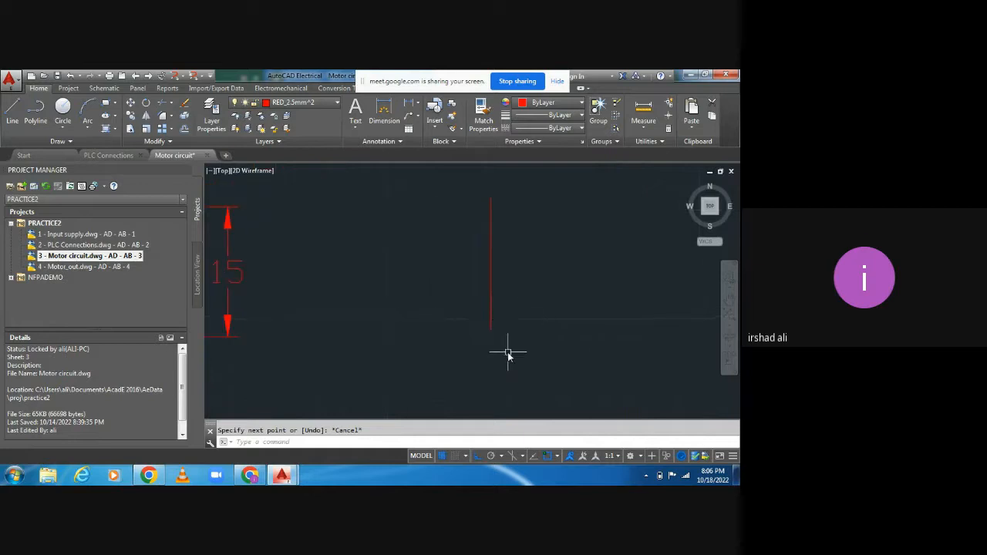
{"action": "scroll", "coordinate": [507, 348], "scroll_direction": "down", "scroll_amount": 2}
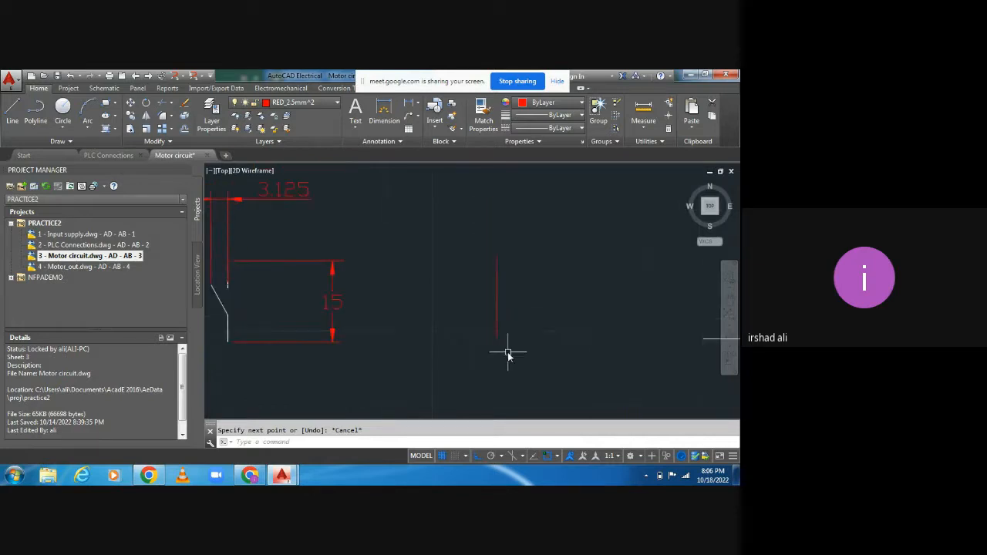
{"action": "left_click", "coordinate": [13, 110]}
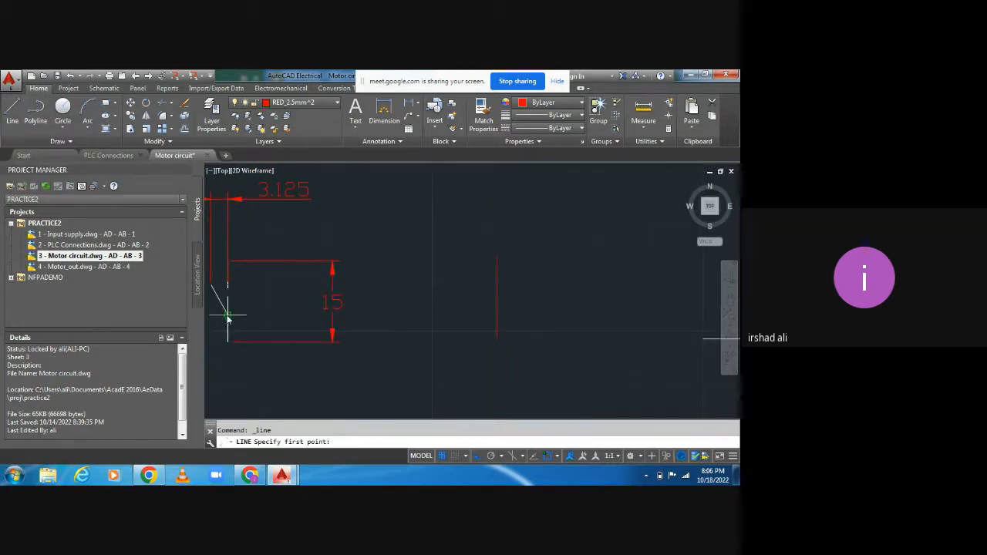
{"action": "left_click", "coordinate": [497, 340]}
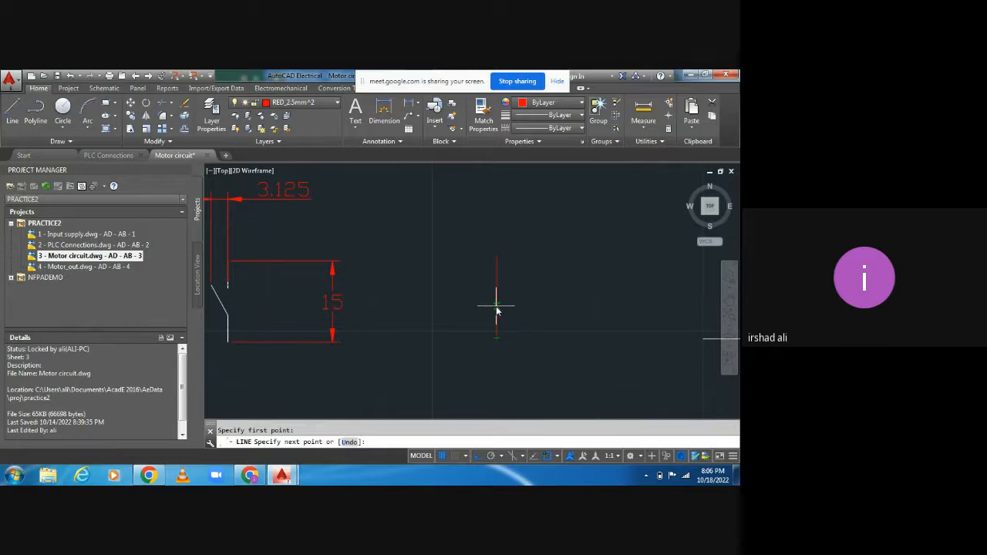
{"action": "type", "text": "5"}
{"action": "key", "text": "Return"}
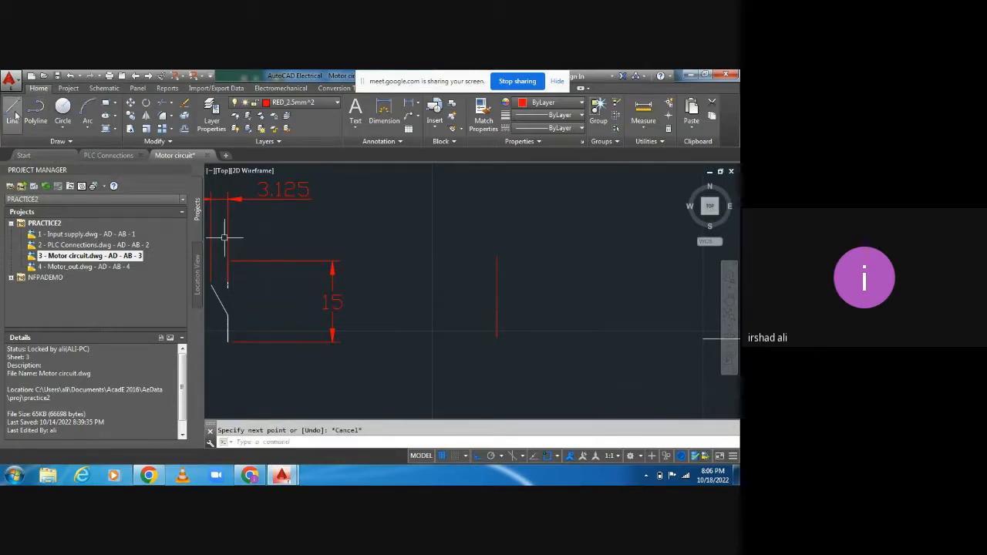
- Draw a 5-unit line downward from the upper end of the 15-unit vertical line, and delete the 15-unit line
{"action": "left_click", "coordinate": [13, 113]}
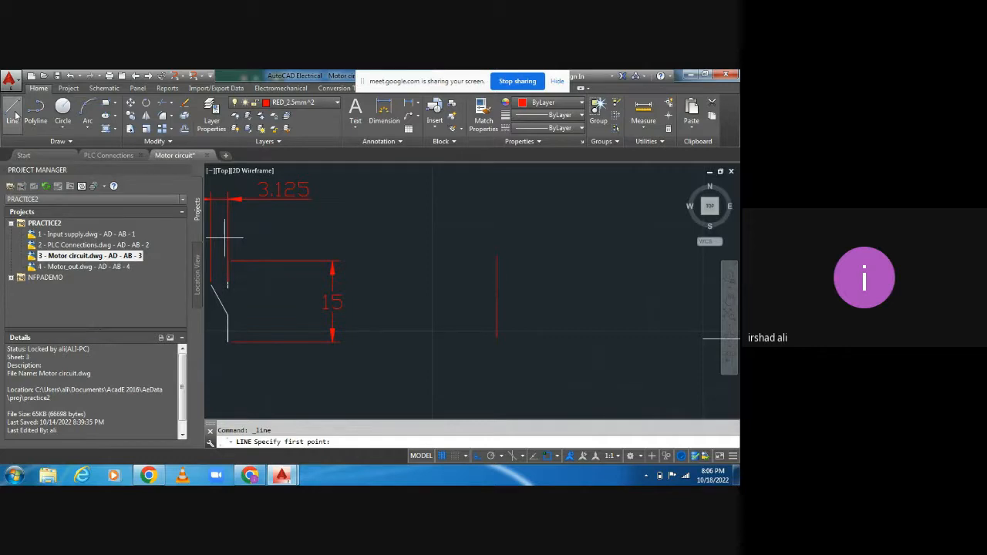
{"action": "left_click", "coordinate": [497, 258]}
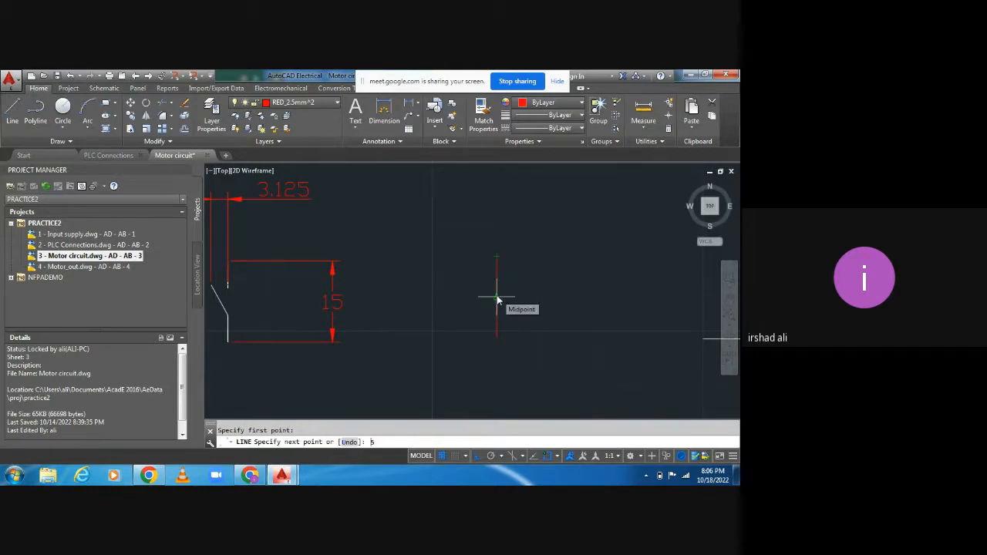
{"action": "key", "text": "Return"}
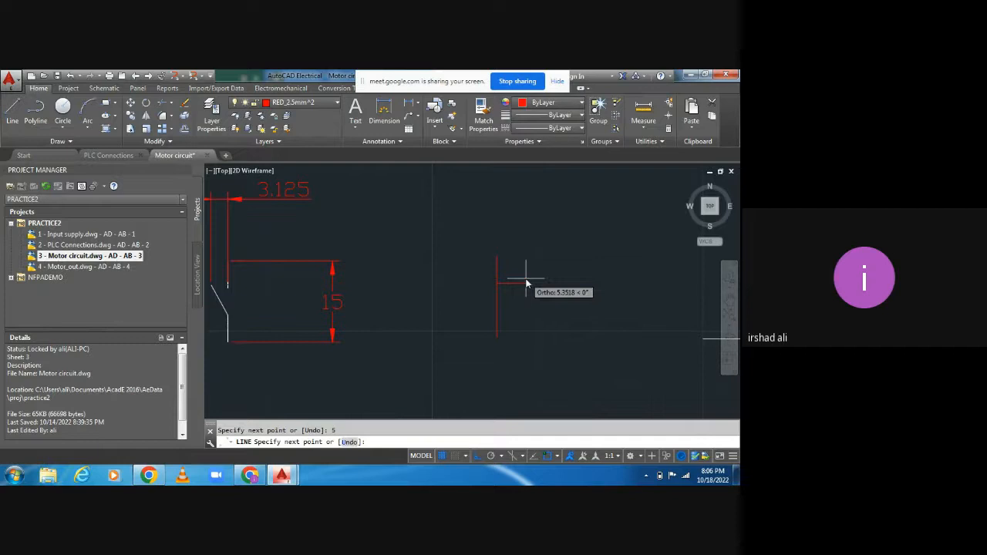
{"action": "key", "text": "Escape"}
{"action": "left_click", "coordinate": [497, 299]}
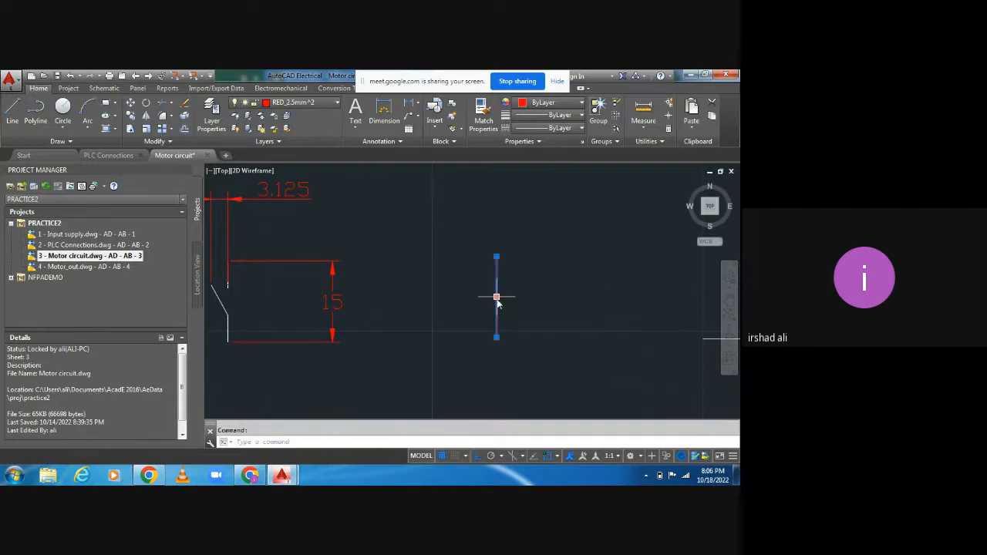
{"action": "key", "text": "Delete"}
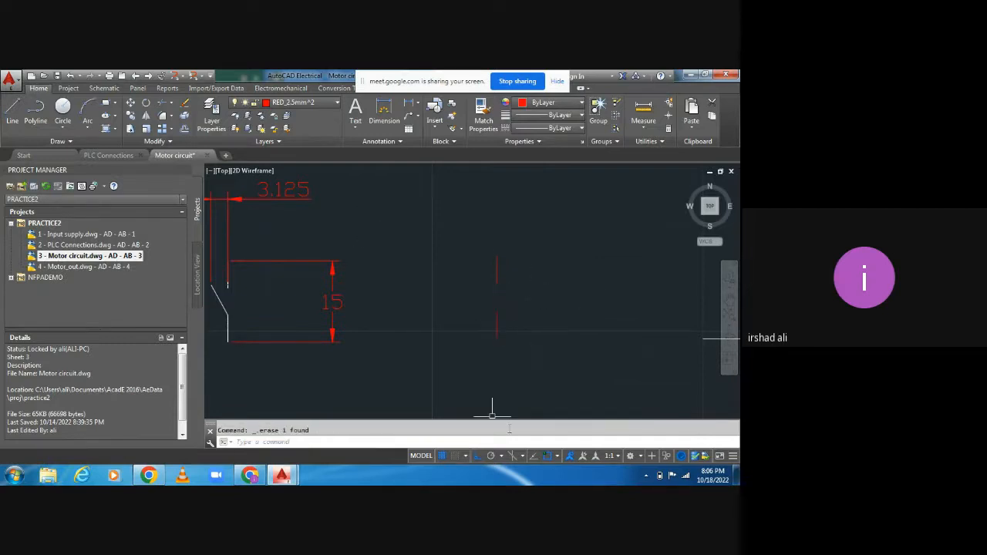
- With ortho off, draw the contact's slanted blade from the top of the lower terminal line up and outward, level with the upper line's lower end
{"action": "left_click", "coordinate": [477, 456]}
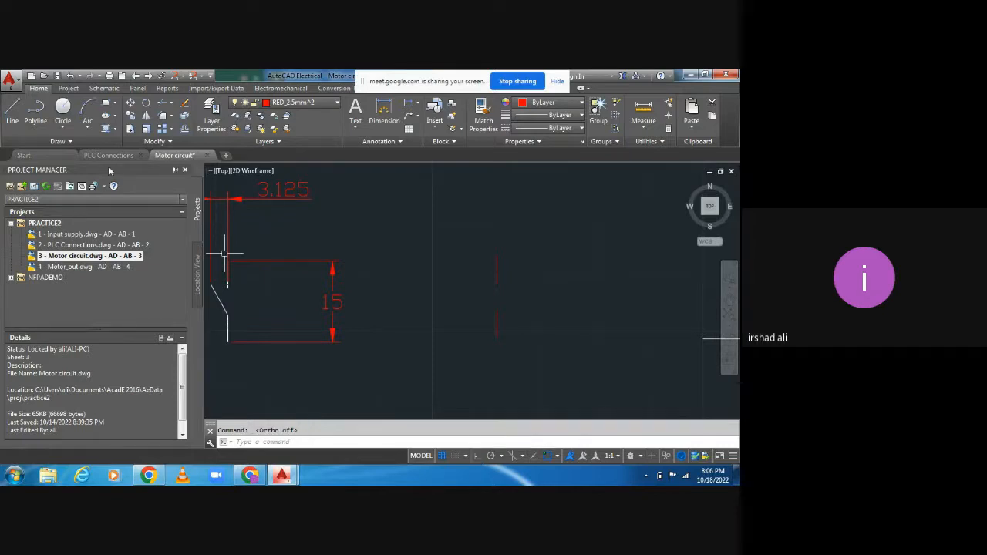
{"action": "left_click", "coordinate": [13, 112]}
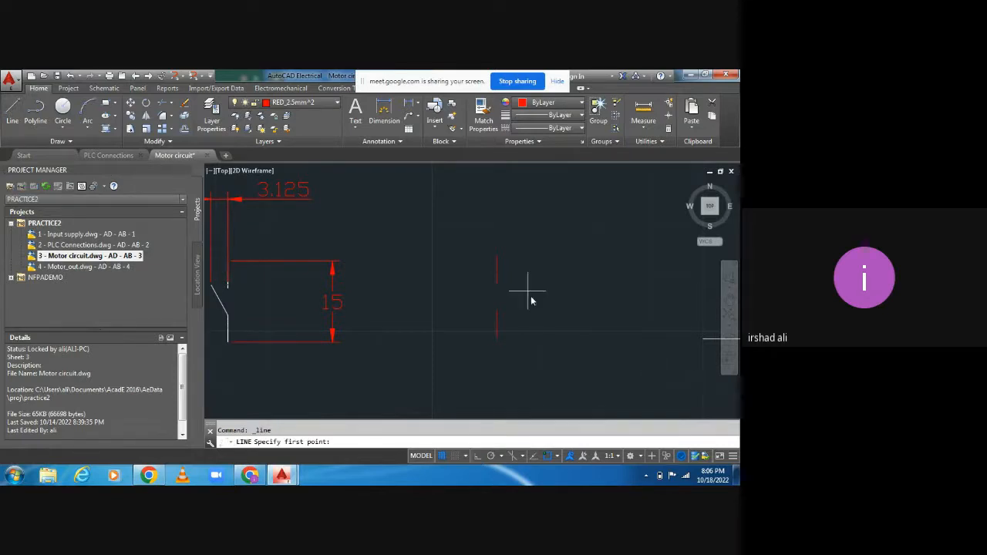
{"action": "left_click", "coordinate": [497, 314]}
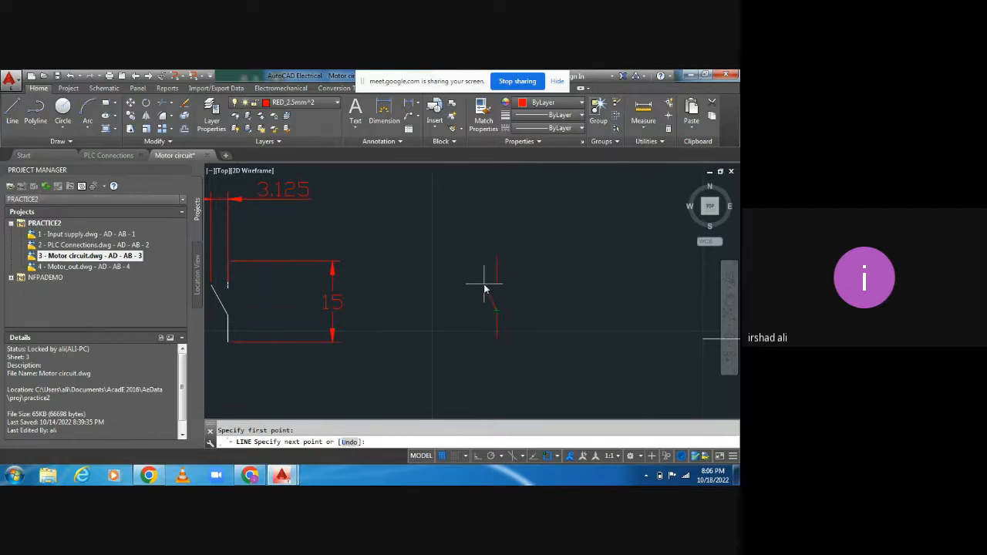
{"action": "left_click", "coordinate": [484, 287]}
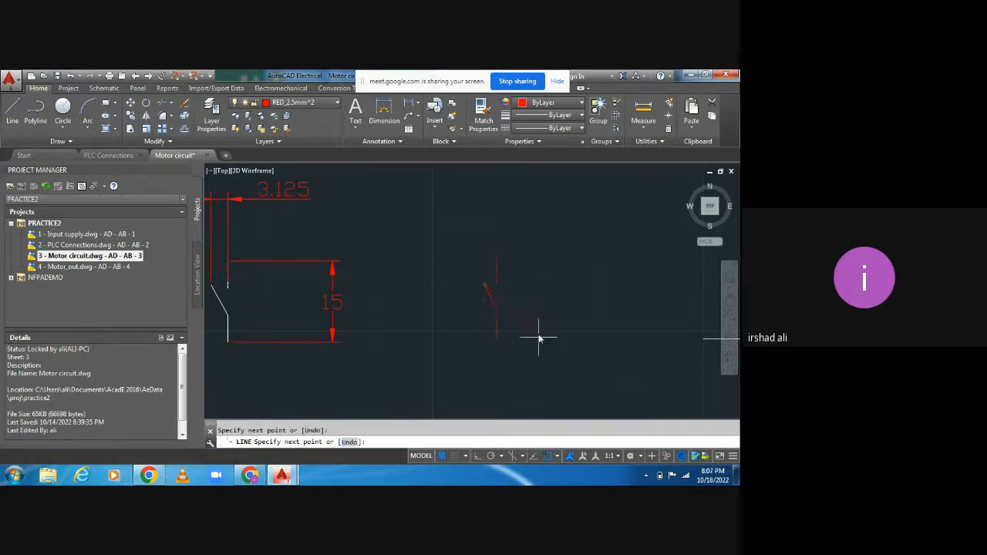
{"action": "key", "text": "Escape"}
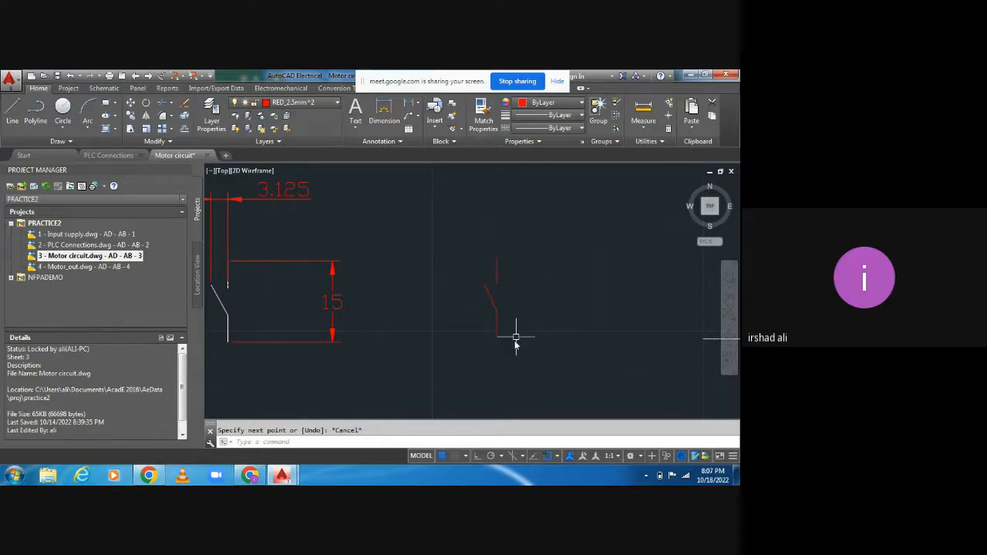
{"action": "scroll", "coordinate": [522, 290], "scroll_direction": "up", "scroll_amount": 2}
{"action": "scroll", "coordinate": [505, 313], "scroll_direction": "down", "scroll_amount": 4}
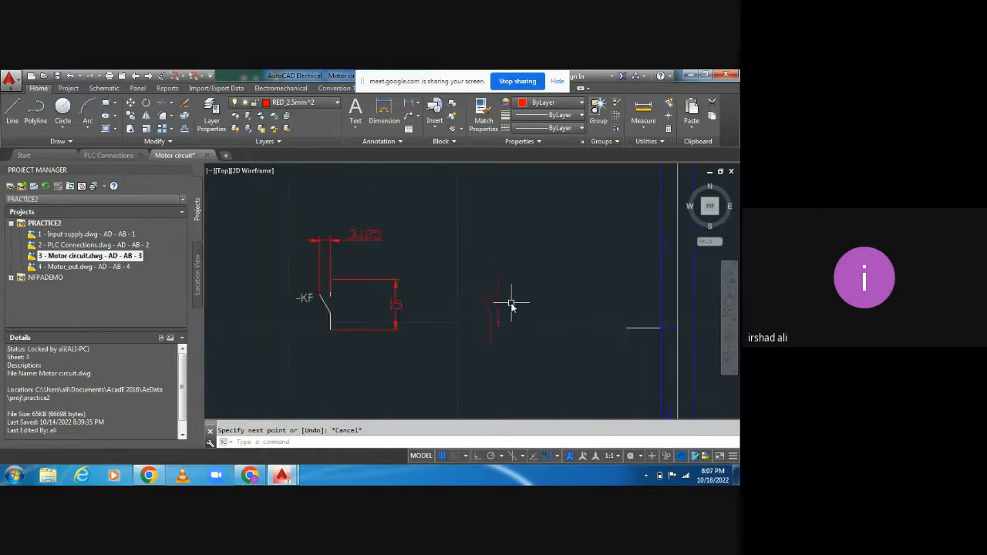
{"action": "scroll", "coordinate": [502, 300], "scroll_direction": "up", "scroll_amount": 2}
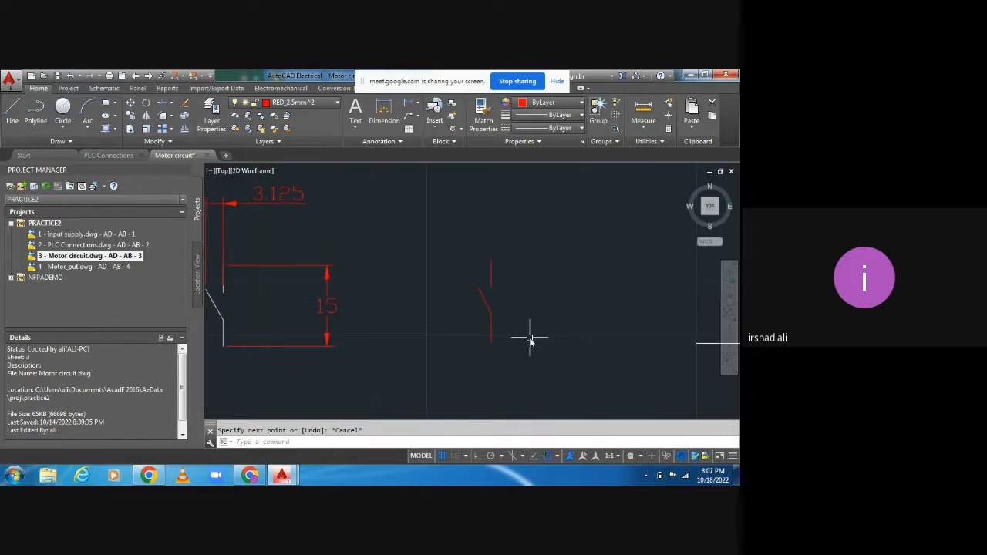
{"action": "scroll", "coordinate": [539, 302], "scroll_direction": "down", "scroll_amount": 4}
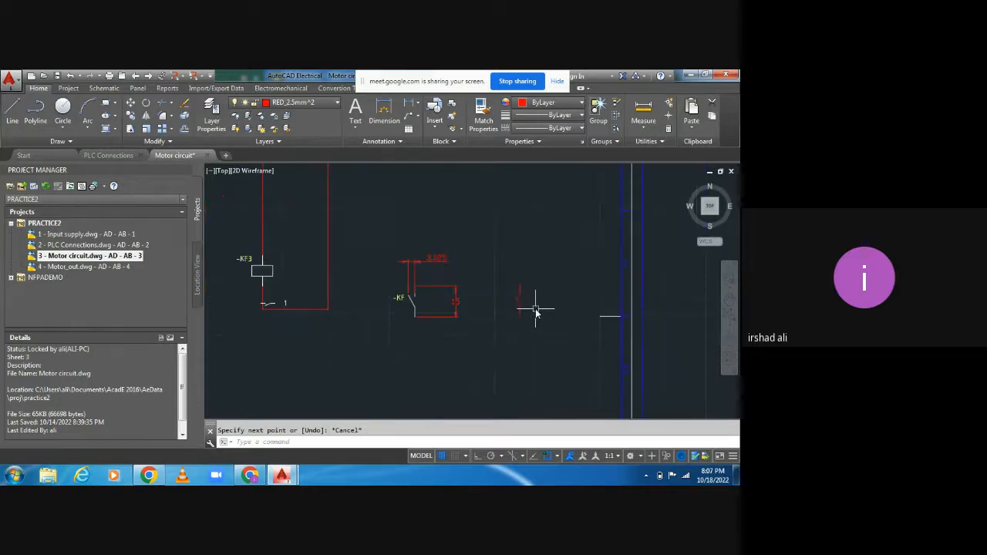
{"action": "scroll", "coordinate": [535, 307], "scroll_direction": "up", "scroll_amount": 4}
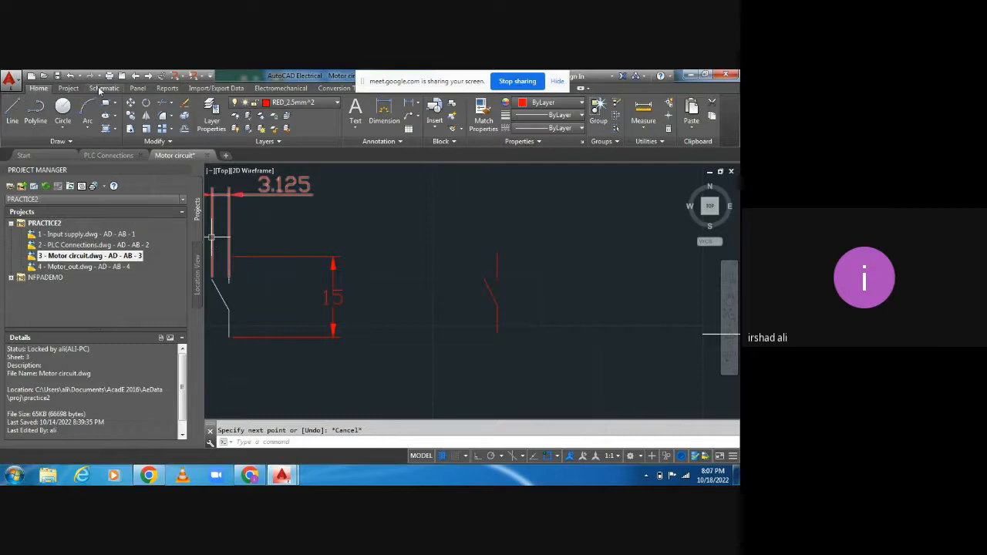
- Start the Symbol Builder with both the objects and the insertion point specified on screen
{"action": "left_click", "coordinate": [103, 88]}
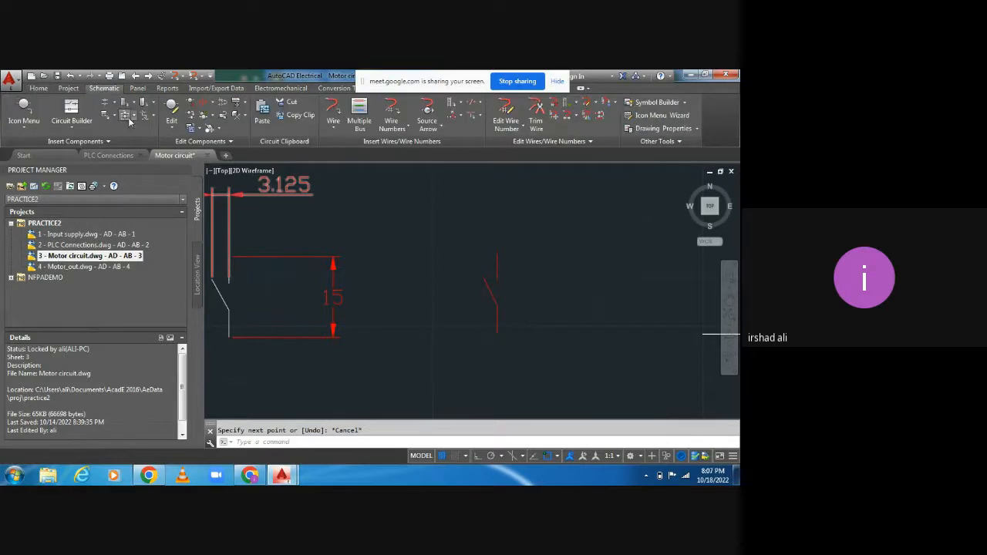
{"action": "left_click", "coordinate": [684, 103]}
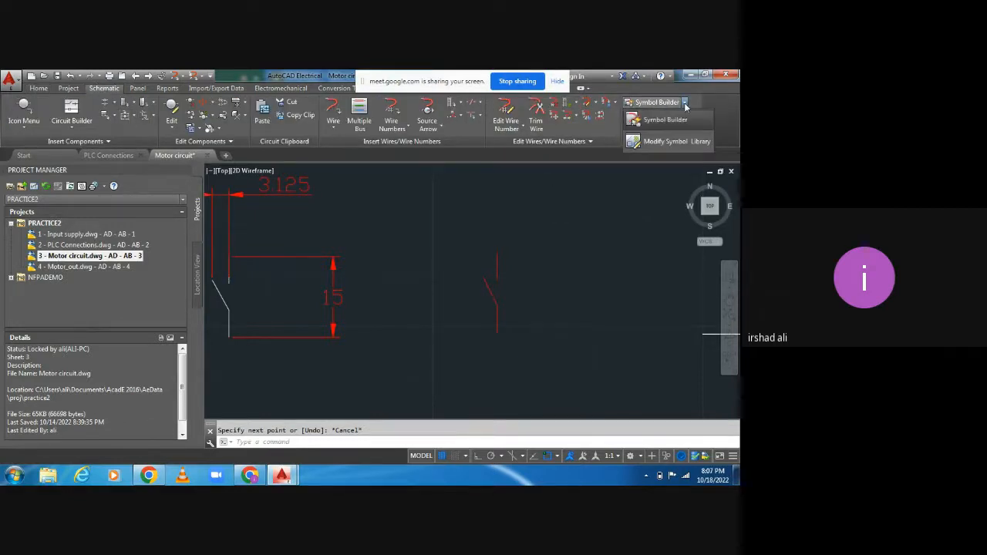
{"action": "left_click", "coordinate": [685, 104]}
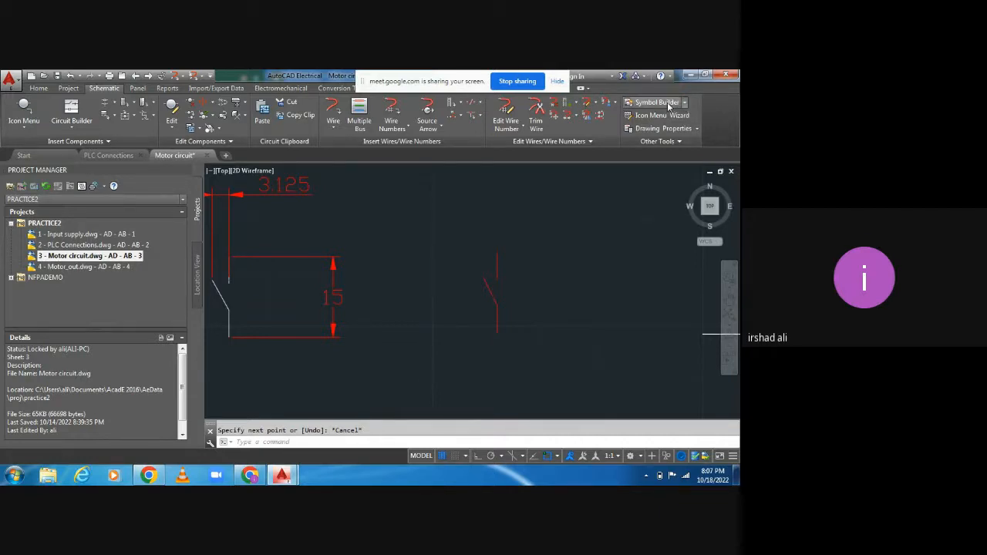
{"action": "left_click", "coordinate": [668, 104]}
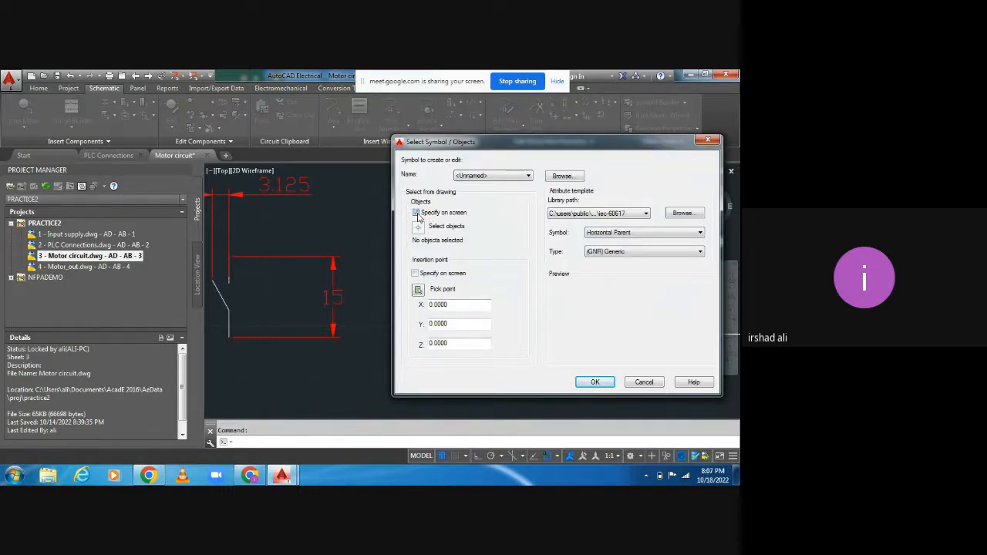
{"action": "left_click", "coordinate": [416, 274]}
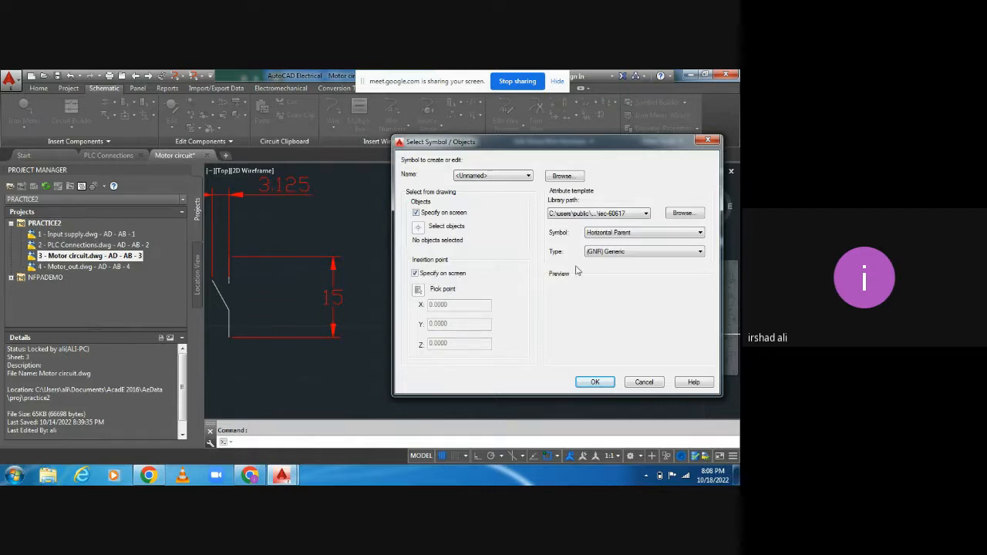
- Set the attribute template's symbol to Vertical Child and its type to (CR) Control relays
{"action": "left_click", "coordinate": [621, 235]}
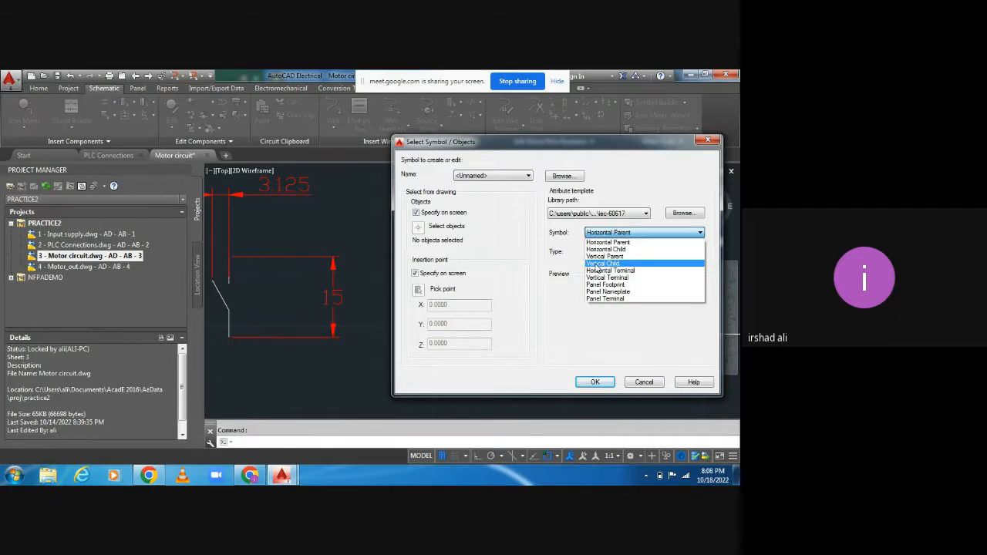
{"action": "left_click", "coordinate": [599, 263]}
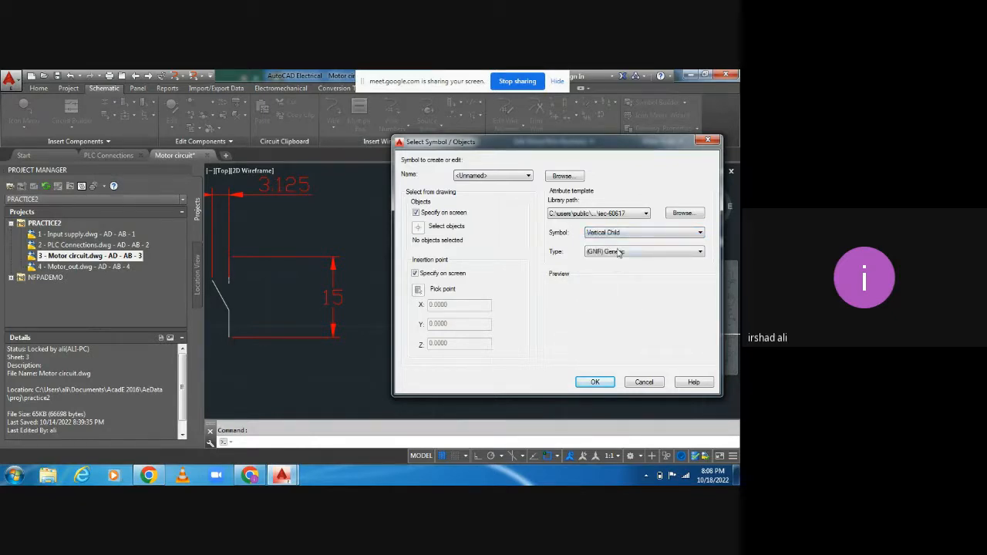
{"action": "left_click", "coordinate": [618, 254]}
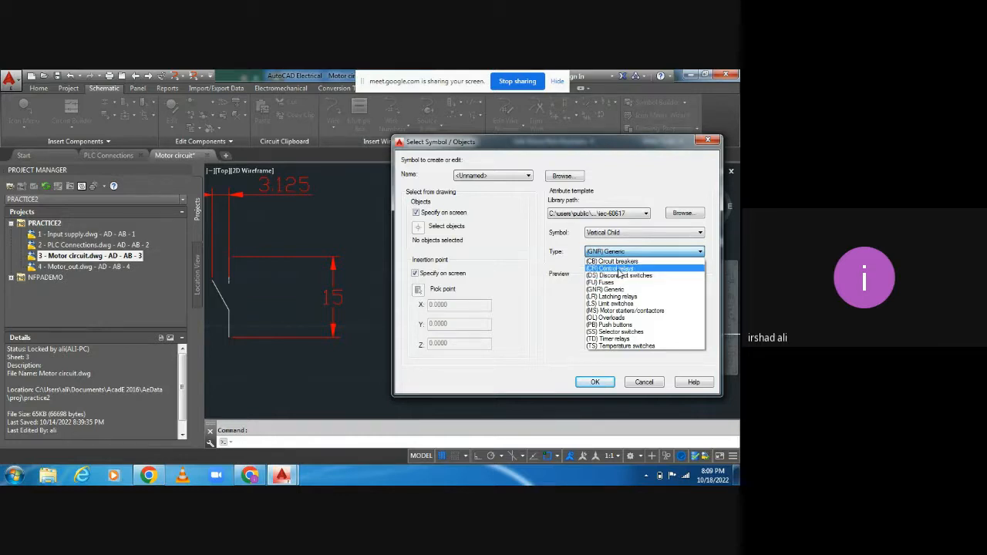
{"action": "left_click", "coordinate": [619, 269]}
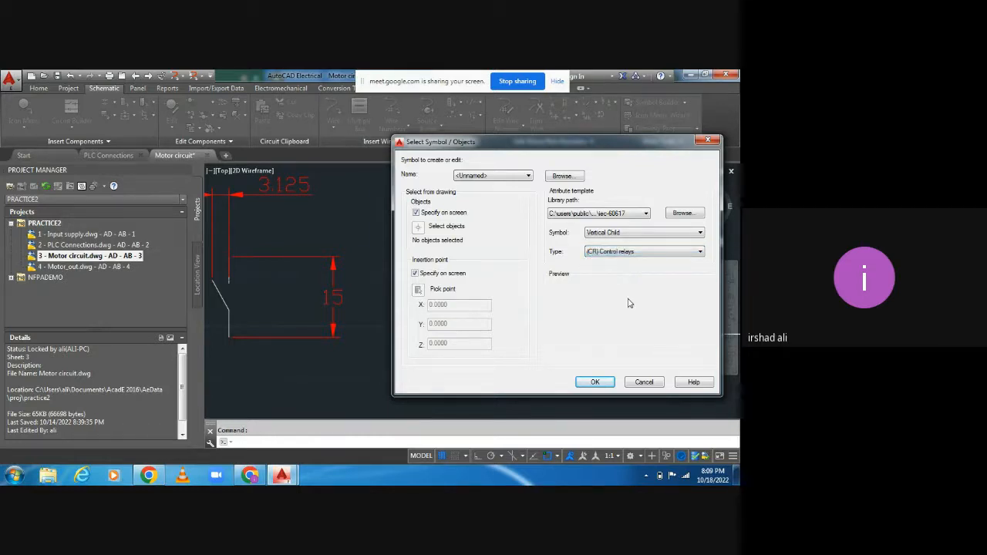
- Use the lower end of the drawn contact as the insertion base point and select its three lines as the symbol's objects
{"action": "left_click", "coordinate": [597, 383]}
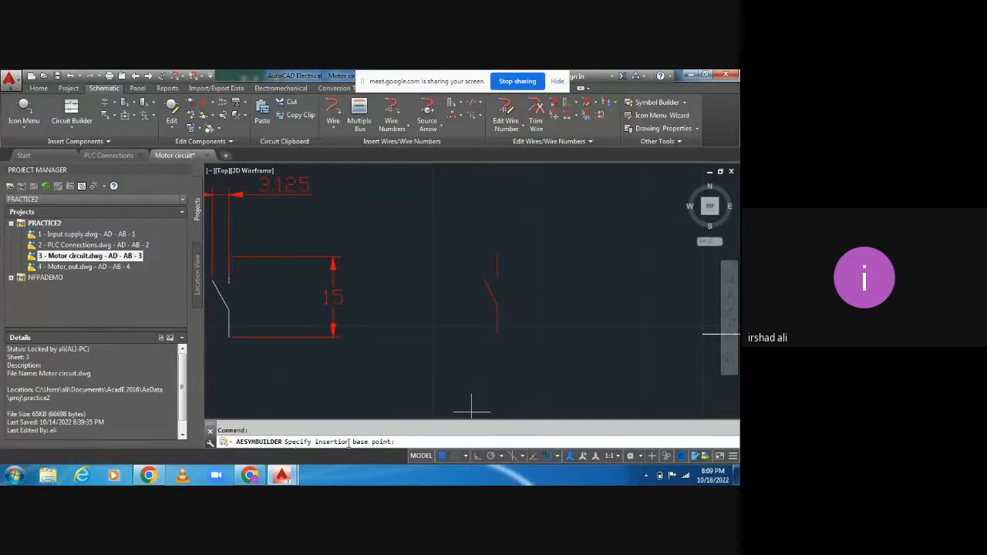
{"action": "left_click", "coordinate": [498, 336]}
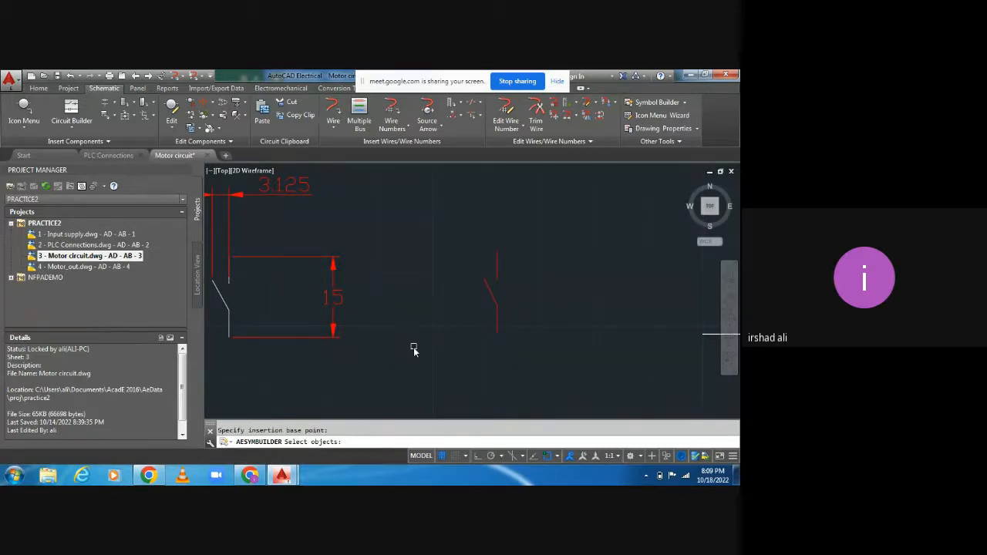
{"action": "mouse_move", "coordinate": [431, 225]}
{"action": "left_mouse_down"}
{"action": "mouse_move", "coordinate": [452, 348]}
{"action": "mouse_move", "coordinate": [533, 386]}
{"action": "mouse_move", "coordinate": [583, 221]}
{"action": "left_mouse_up"}
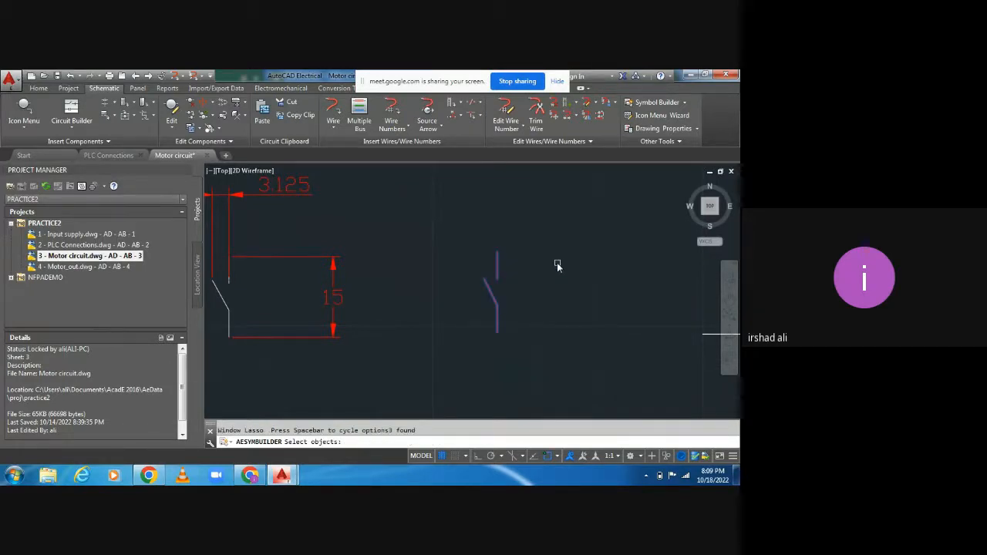
{"action": "key", "text": "Escape"}
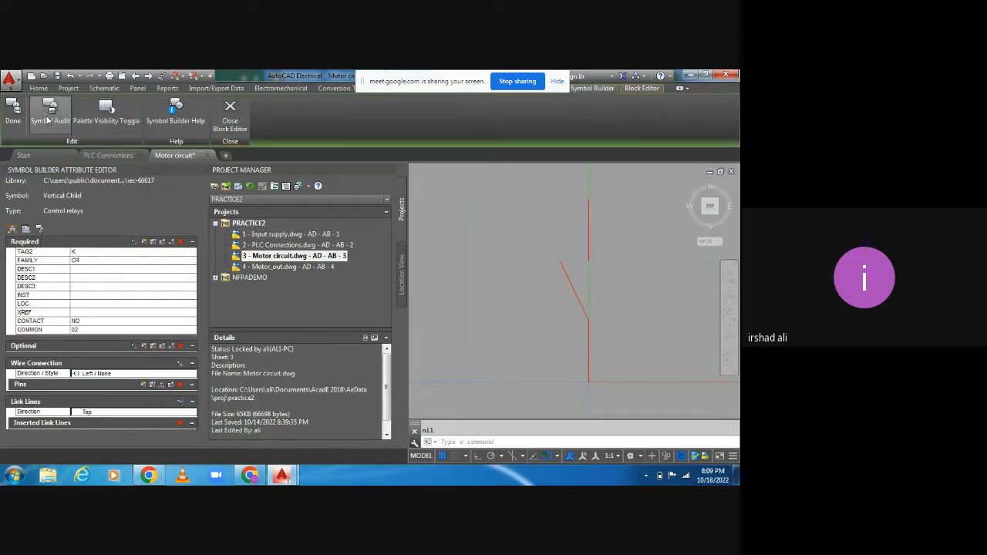
- Insert all required attributes, TAG2 through COMMON, together around the contact symbol
{"action": "left_click", "coordinate": [38, 253]}
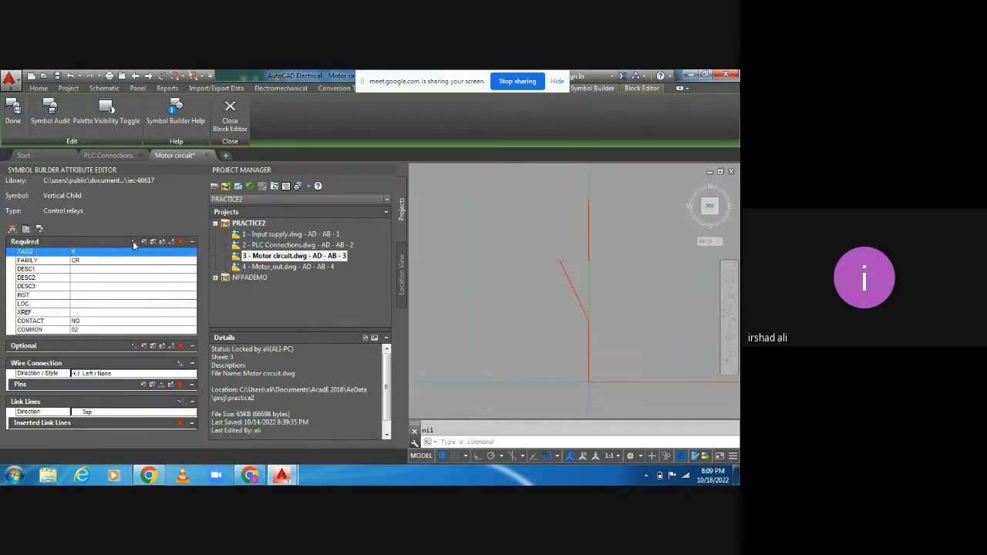
{"action": "left_click", "coordinate": [44, 331], "text": "shift"}
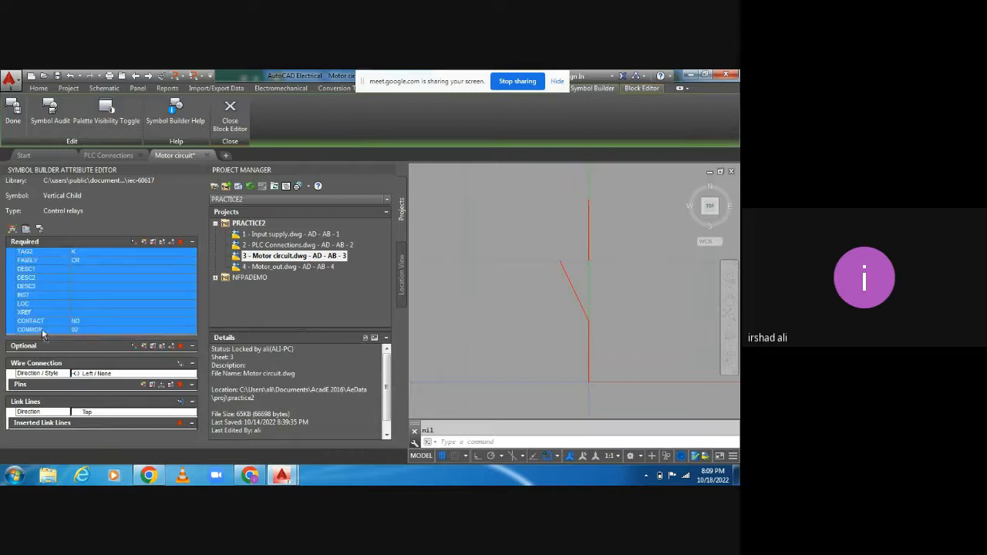
{"action": "left_click", "coordinate": [134, 245]}
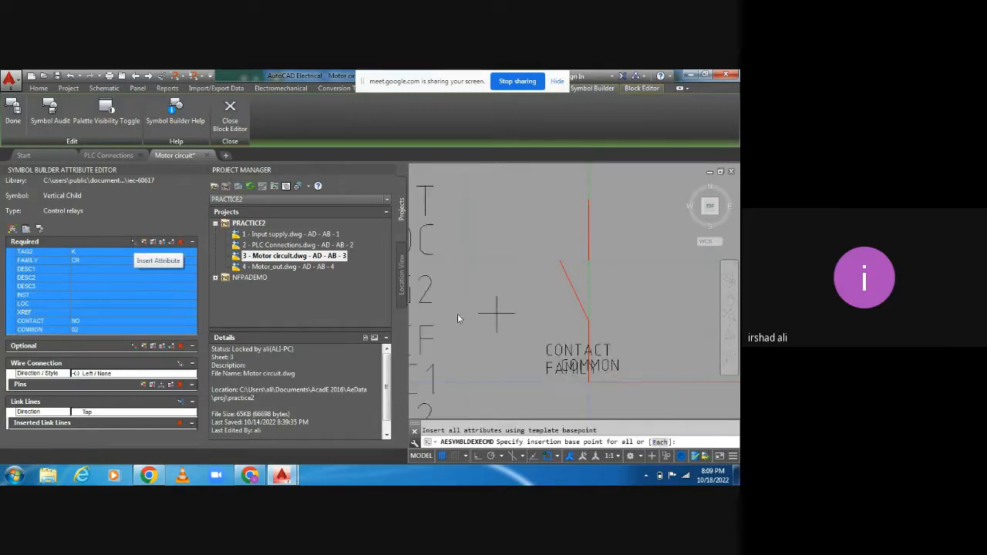
{"action": "left_click", "coordinate": [609, 317]}
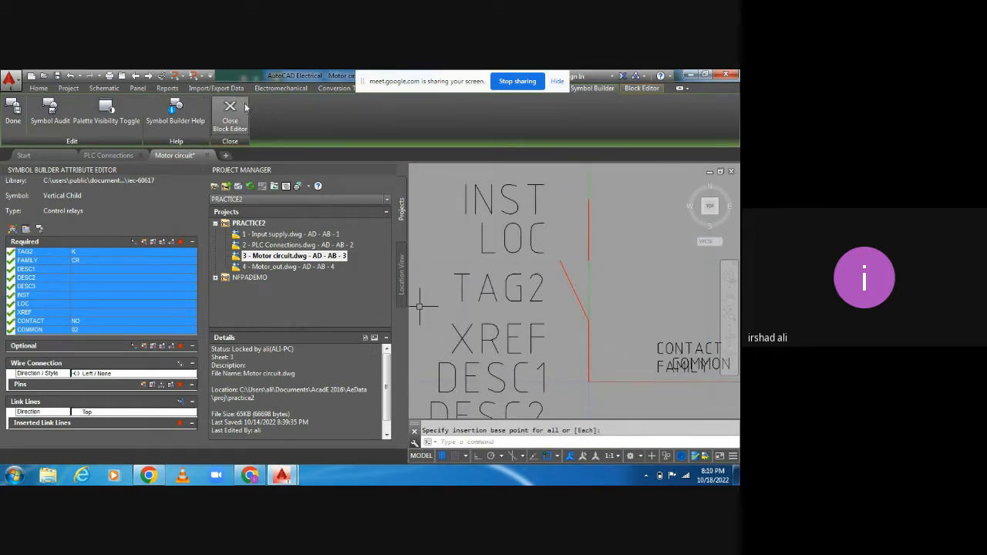
- Close the block editor without saving the contact symbol
{"action": "left_click", "coordinate": [230, 113]}
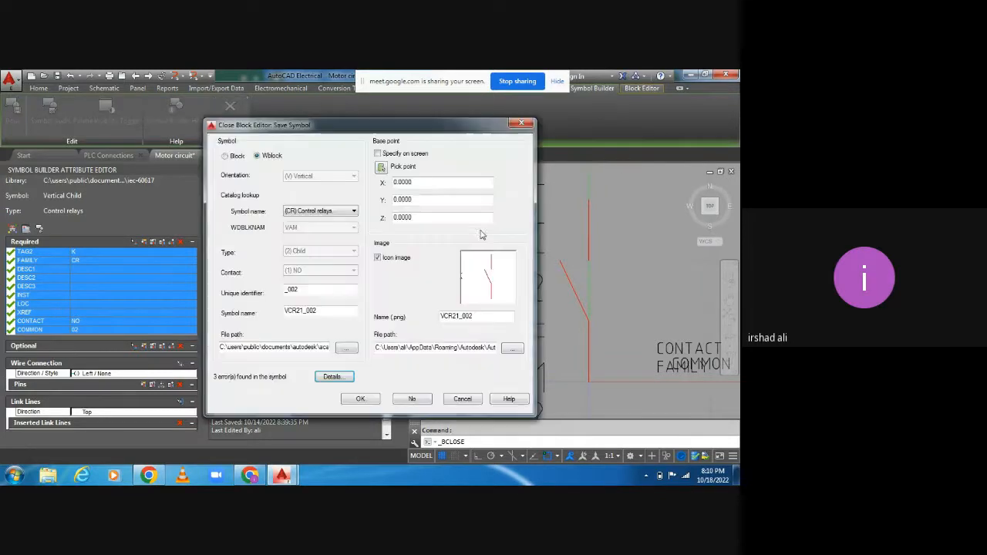
{"action": "left_click", "coordinate": [414, 401]}
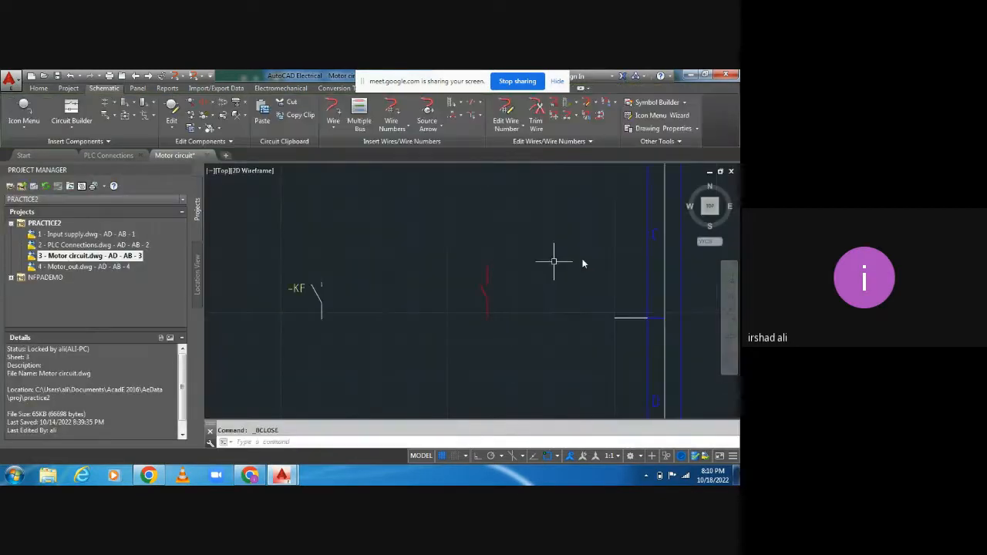
{"action": "key", "text": "Escape"}
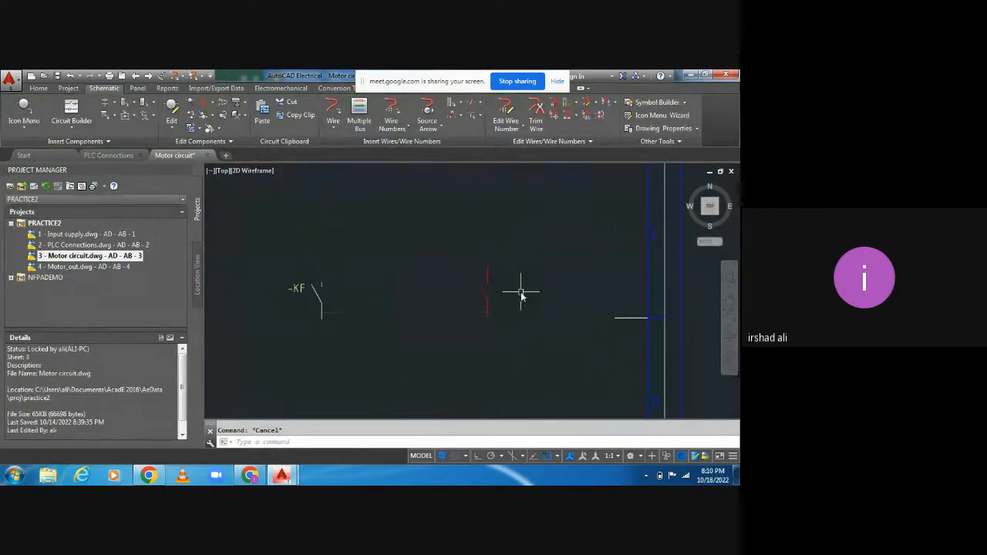
{"action": "scroll", "coordinate": [522, 289], "scroll_direction": "up", "scroll_amount": 4}
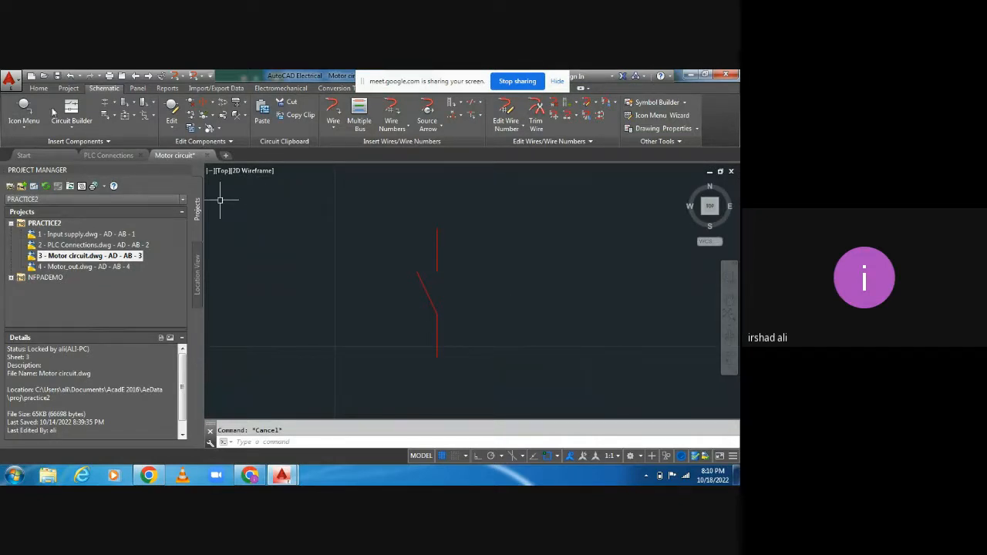
- Draw a horizontal line about 6.09 units long across the drawn contact's diagonal blade, with Ortho mode on
{"action": "left_click", "coordinate": [34, 88]}
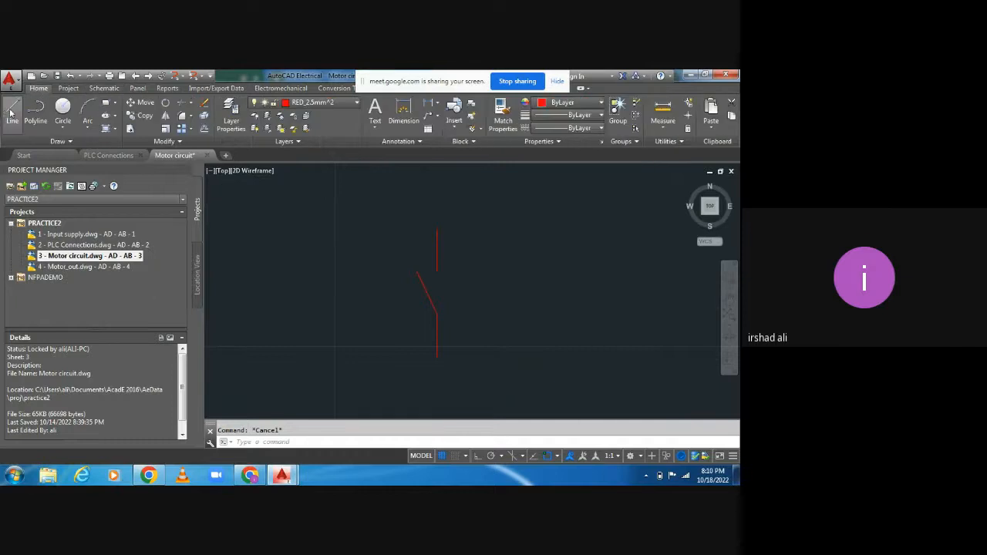
{"action": "left_click", "coordinate": [12, 112]}
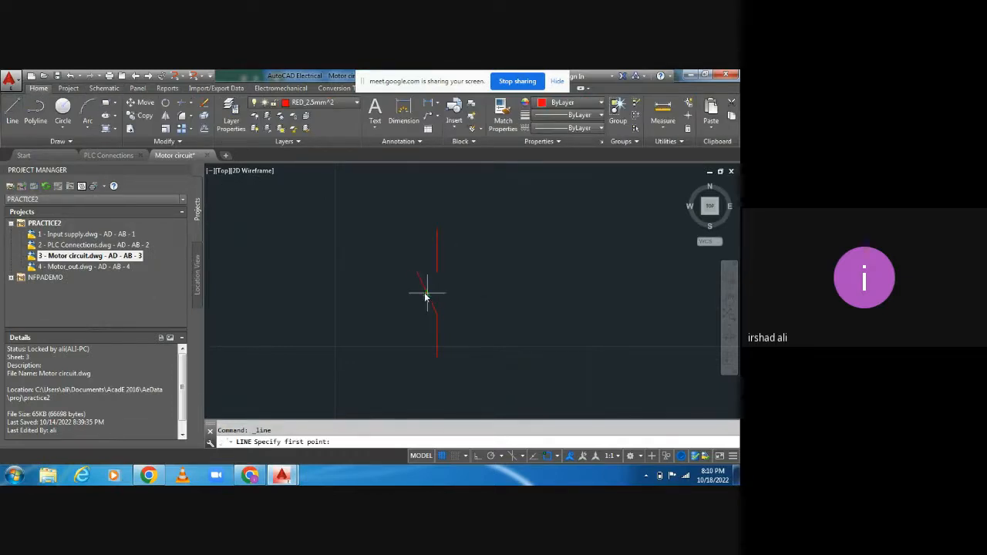
{"action": "left_click", "coordinate": [482, 457]}
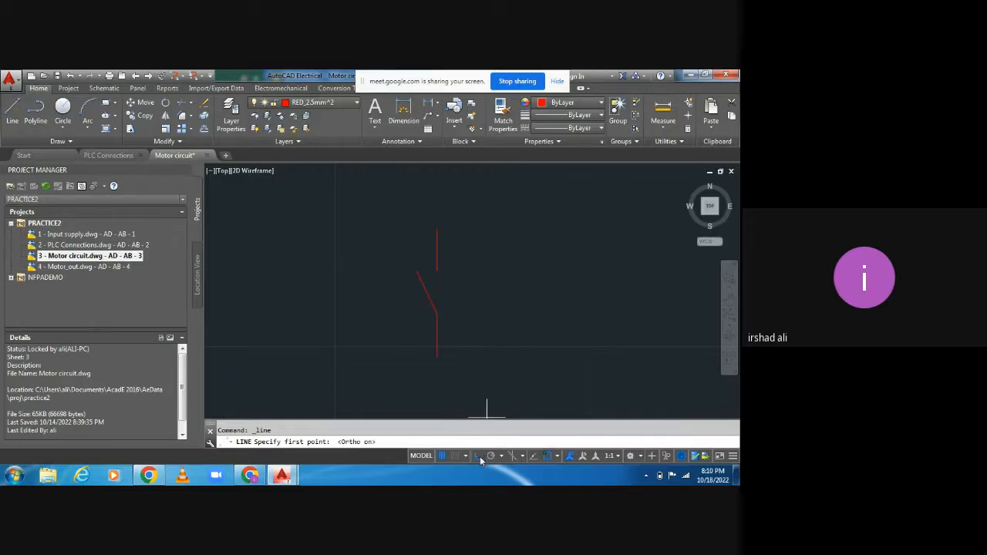
{"action": "left_click", "coordinate": [410, 294]}
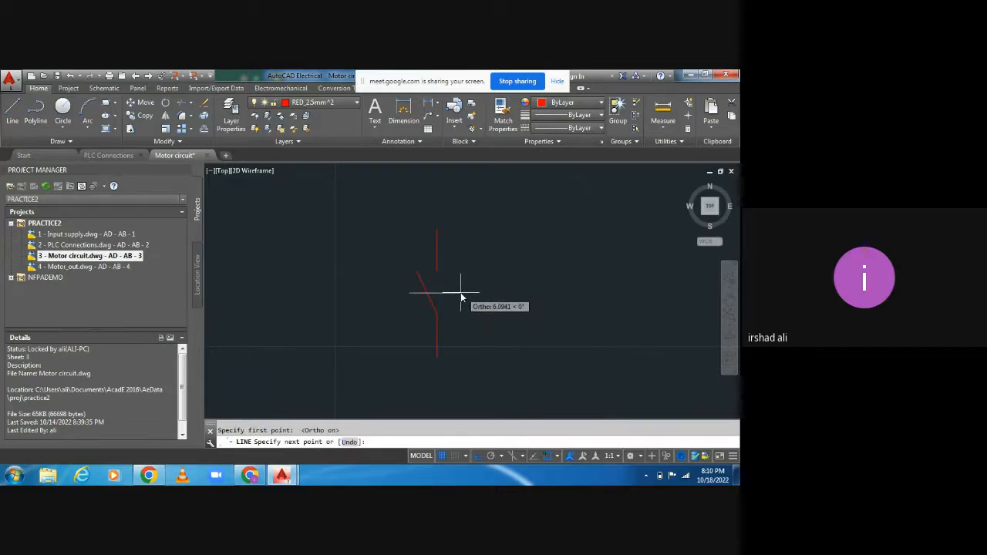
{"action": "left_click", "coordinate": [460, 293]}
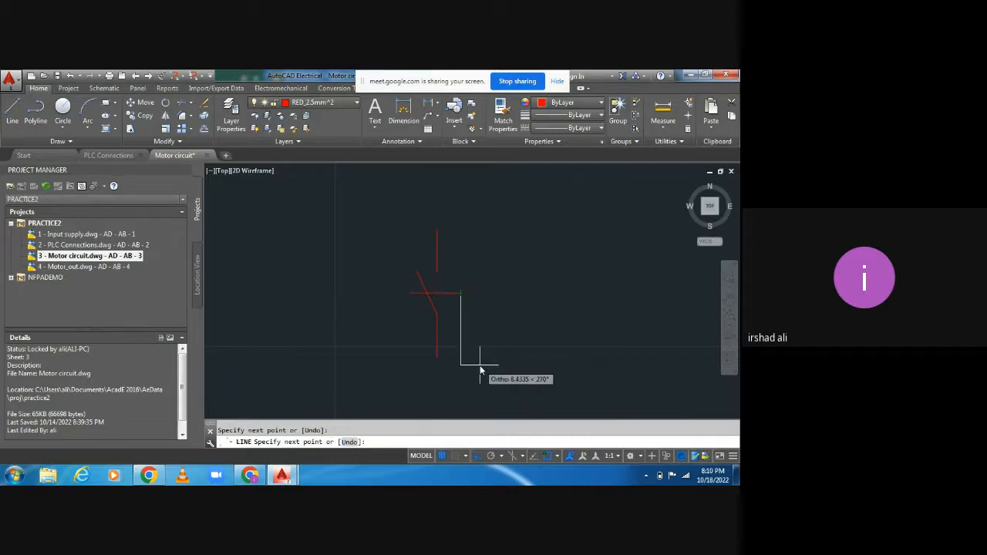
{"action": "key", "text": "Escape"}
{"action": "scroll", "coordinate": [479, 353], "scroll_direction": "down", "scroll_amount": 5}
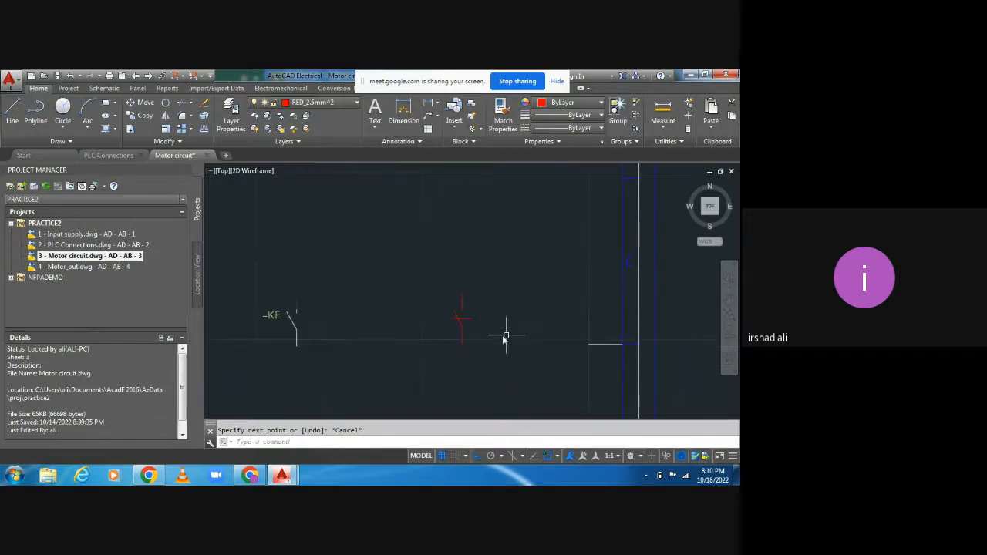
- Examine the drawn contact alongside the relay coil, the -KF contact and the rest of the motor circuit
{"action": "scroll", "coordinate": [505, 340], "scroll_direction": "down", "scroll_amount": 2}
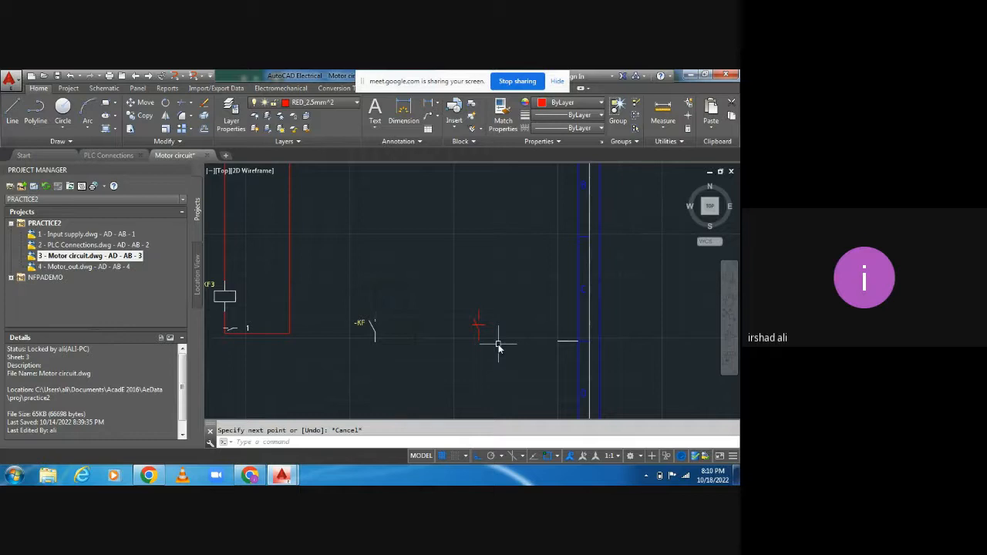
{"action": "scroll", "coordinate": [496, 337], "scroll_direction": "up", "scroll_amount": 4}
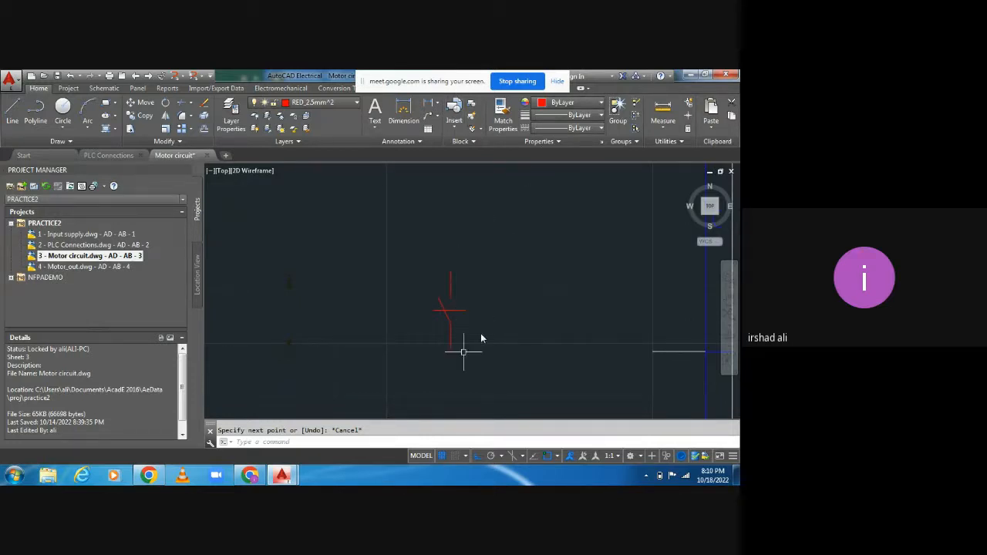
{"action": "scroll", "coordinate": [444, 343], "scroll_direction": "down", "scroll_amount": 4}
{"action": "scroll", "coordinate": [378, 351], "scroll_direction": "up", "scroll_amount": 2}
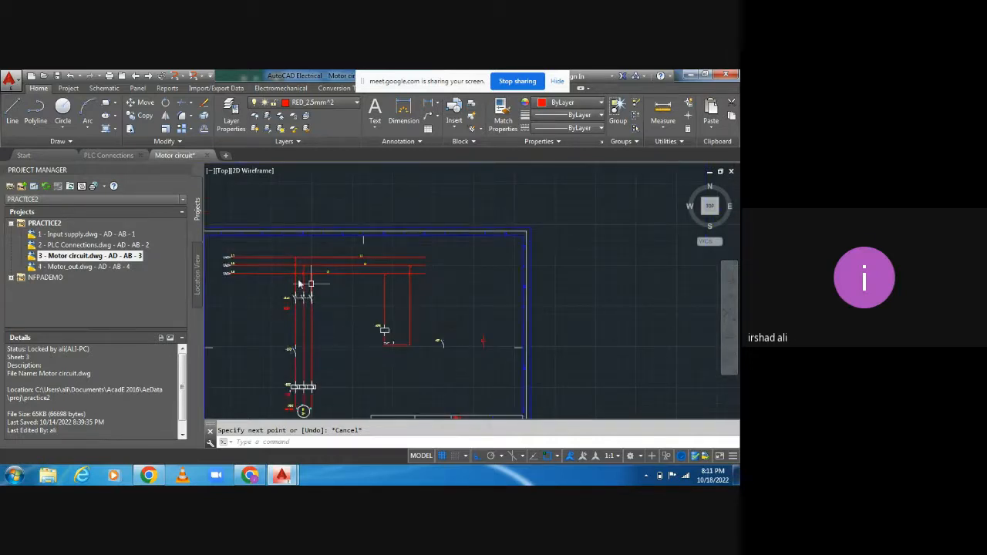
{"action": "scroll", "coordinate": [301, 302], "scroll_direction": "up", "scroll_amount": 4}
{"action": "scroll", "coordinate": [343, 310], "scroll_direction": "down", "scroll_amount": 3}
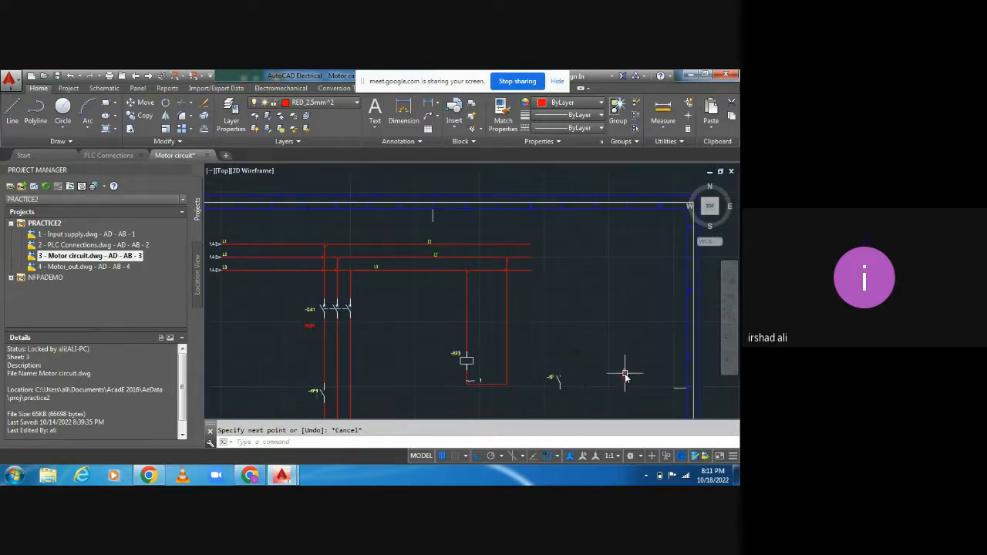
{"action": "scroll", "coordinate": [643, 384], "scroll_direction": "up", "scroll_amount": 5}
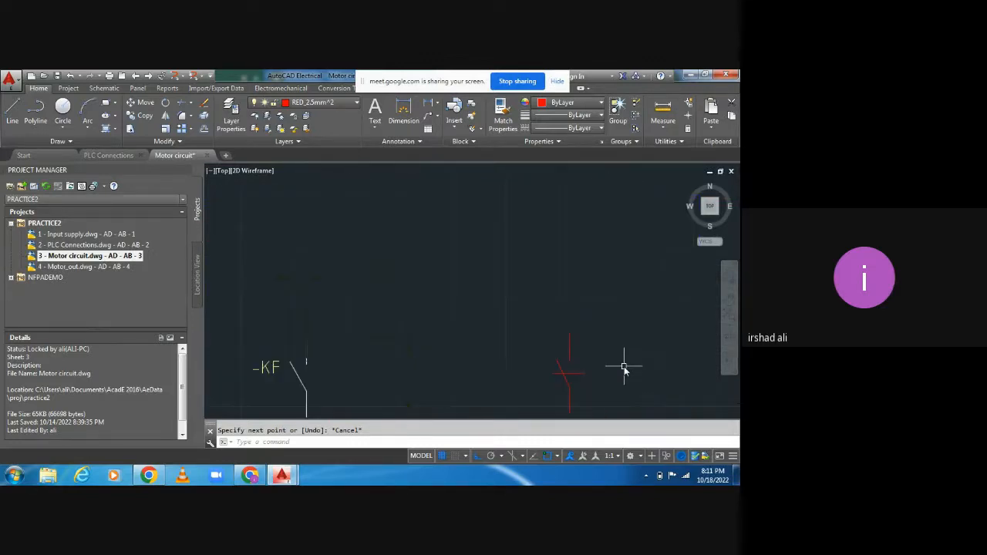
{"action": "scroll", "coordinate": [594, 375], "scroll_direction": "down", "scroll_amount": 2}
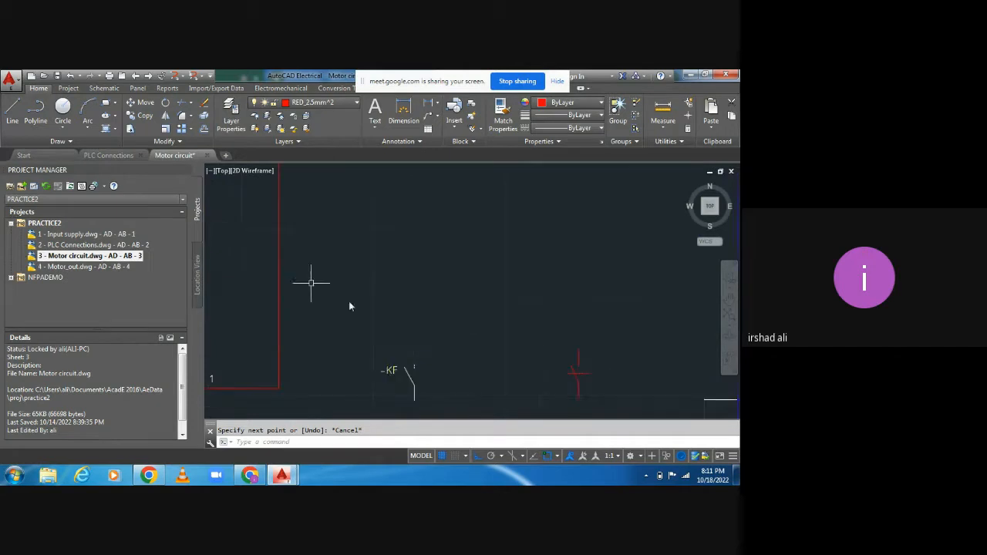
- Create a drawing named com in project PRACTICE2 from the ACAD_ELECTRICAL_IEC template and apply the project default values to its settings
{"action": "left_click", "coordinate": [44, 223]}
{"action": "right_click", "coordinate": [44, 223]}
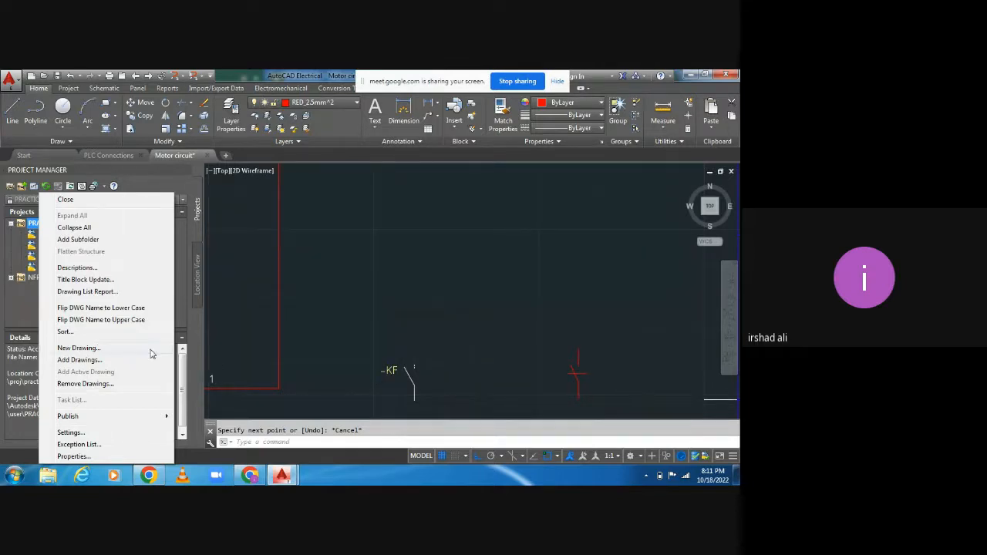
{"action": "left_click", "coordinate": [78, 347]}
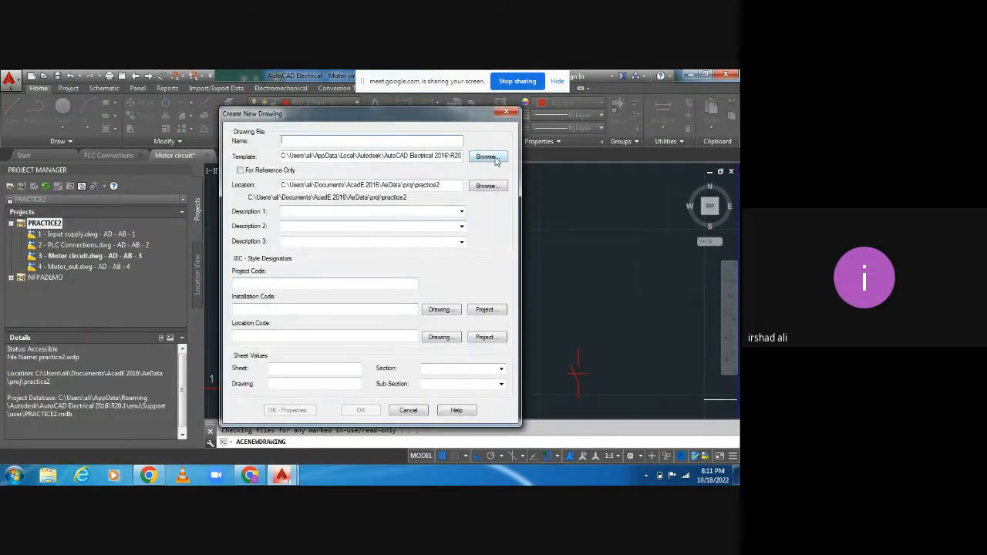
{"action": "type", "text": "co"}
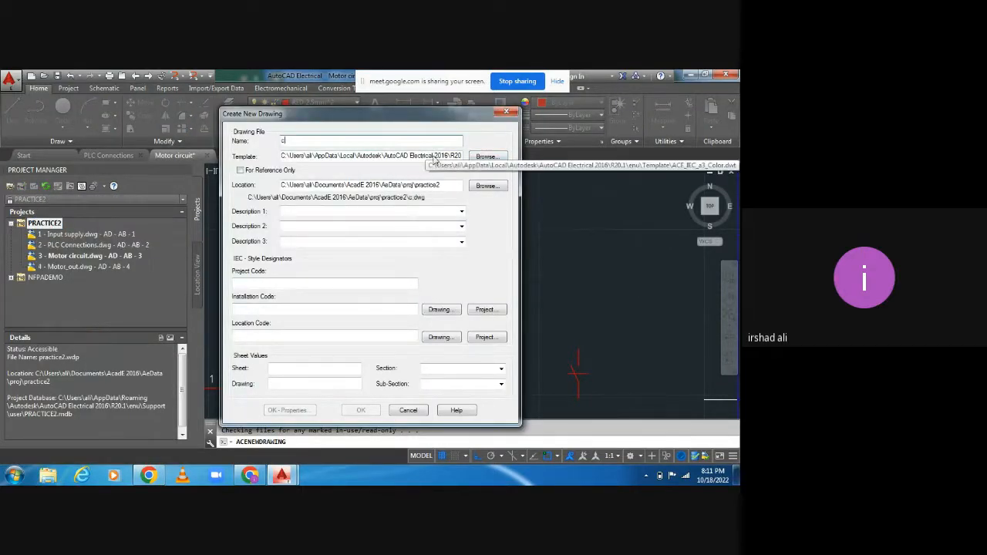
{"action": "type", "text": "m"}
{"action": "left_click", "coordinate": [486, 158]}
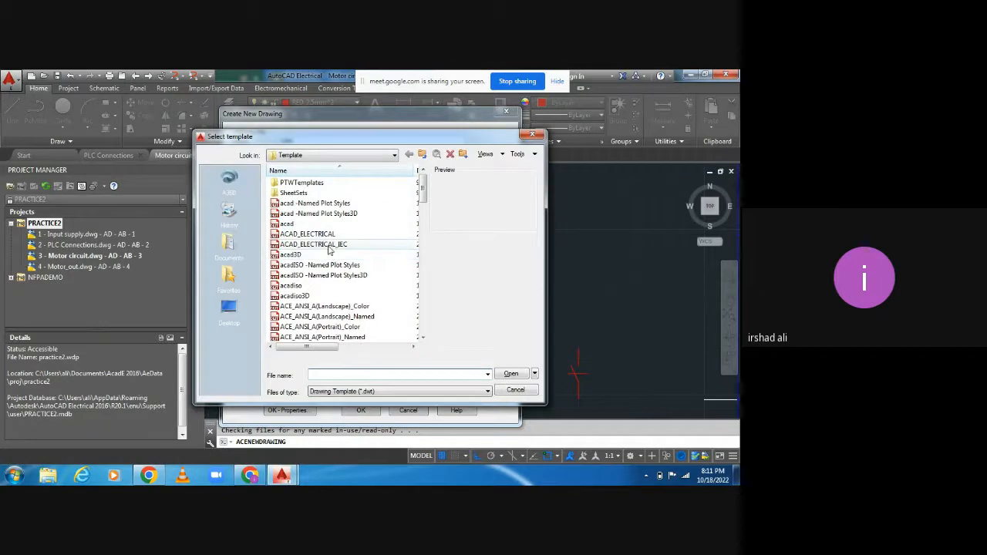
{"action": "left_click", "coordinate": [324, 245]}
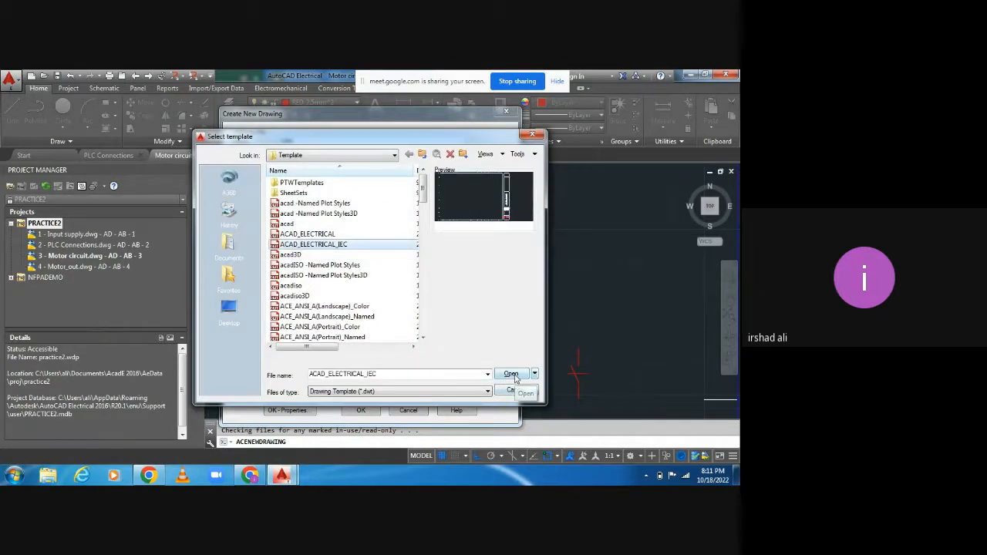
{"action": "left_click", "coordinate": [512, 374]}
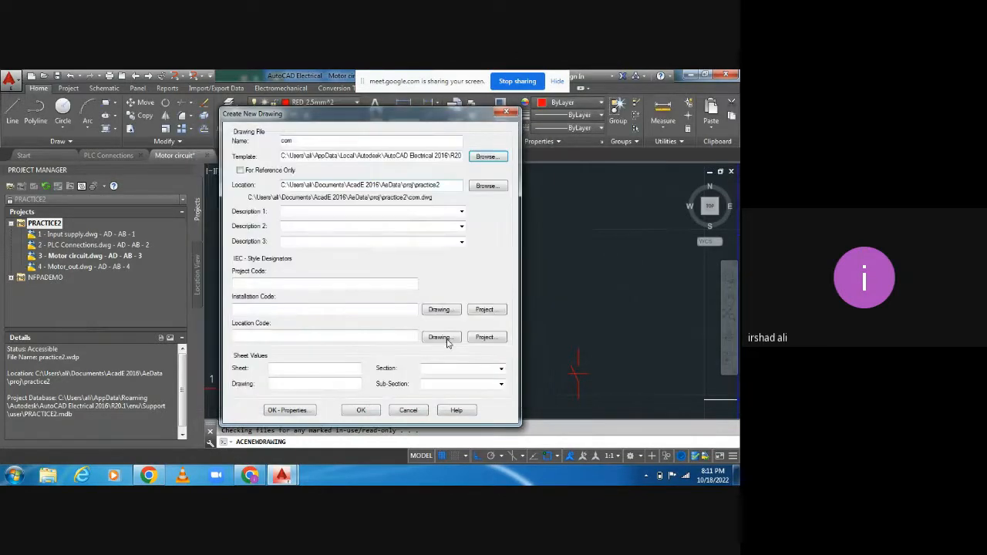
{"action": "left_click", "coordinate": [363, 411]}
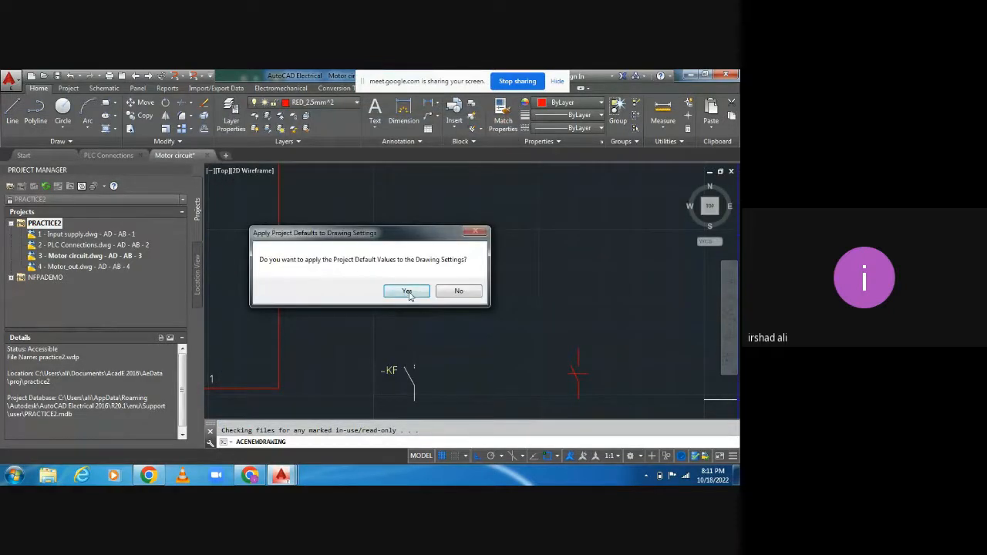
{"action": "left_click", "coordinate": [408, 292]}
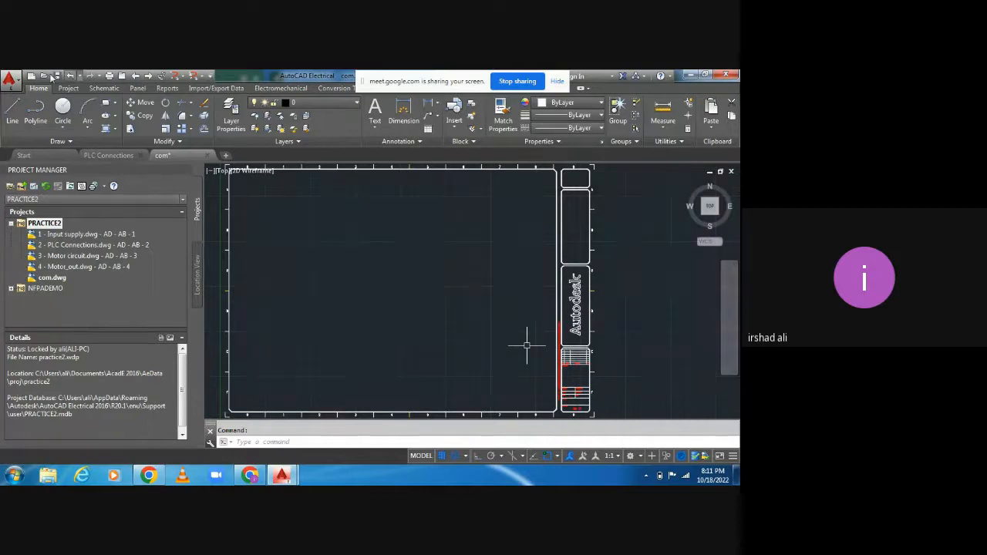
- Draw a 15-unit vertical line inside the empty drawing frame
{"action": "left_click", "coordinate": [12, 113]}
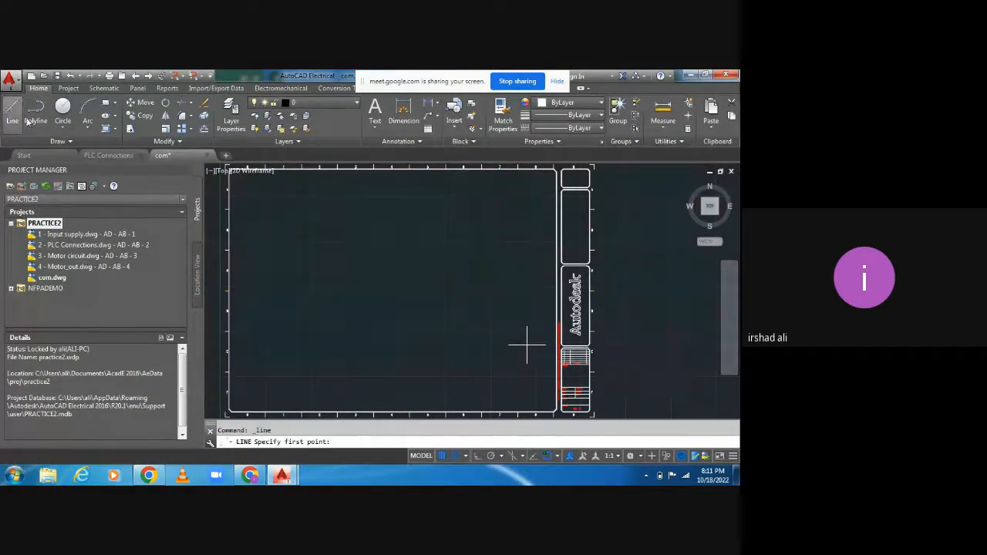
{"action": "left_click", "coordinate": [358, 348]}
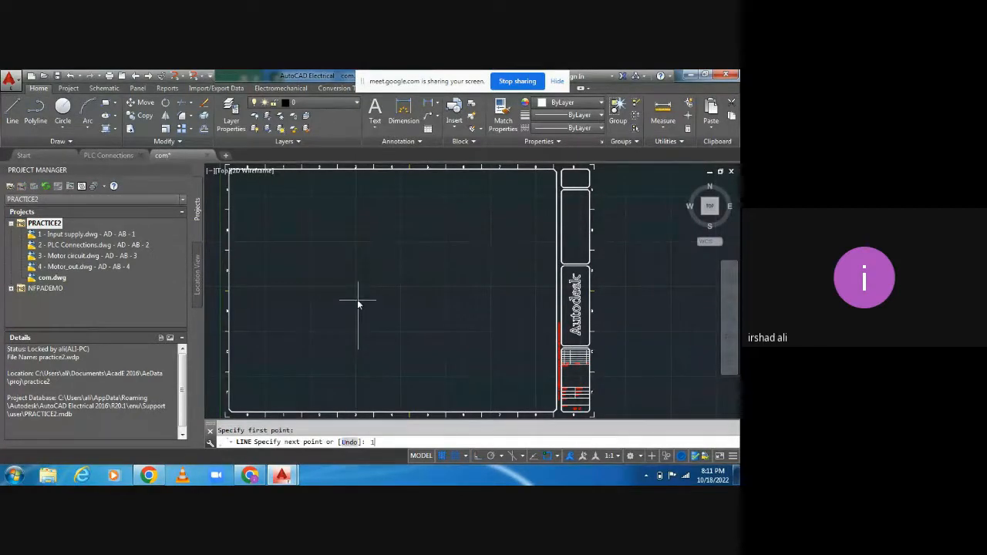
{"action": "type", "text": "15"}
{"action": "key", "text": "Return"}
{"action": "scroll", "coordinate": [385, 345], "scroll_direction": "up", "scroll_amount": 7}
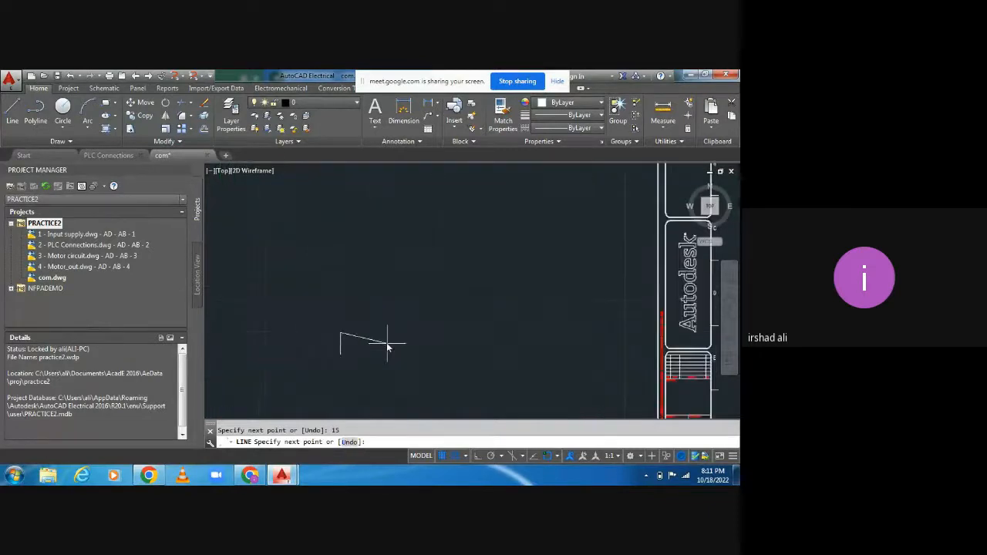
{"action": "key", "text": "Escape"}
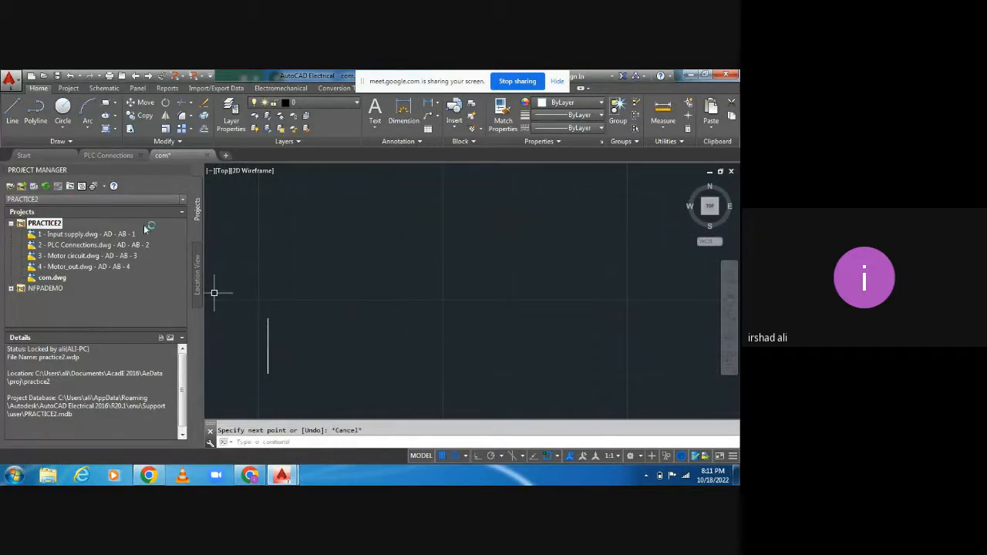
- Draw two 5-unit vertical lines over the 15-unit line, one upward from its lower end and one downward from its upper end
{"action": "key", "text": "Return"}
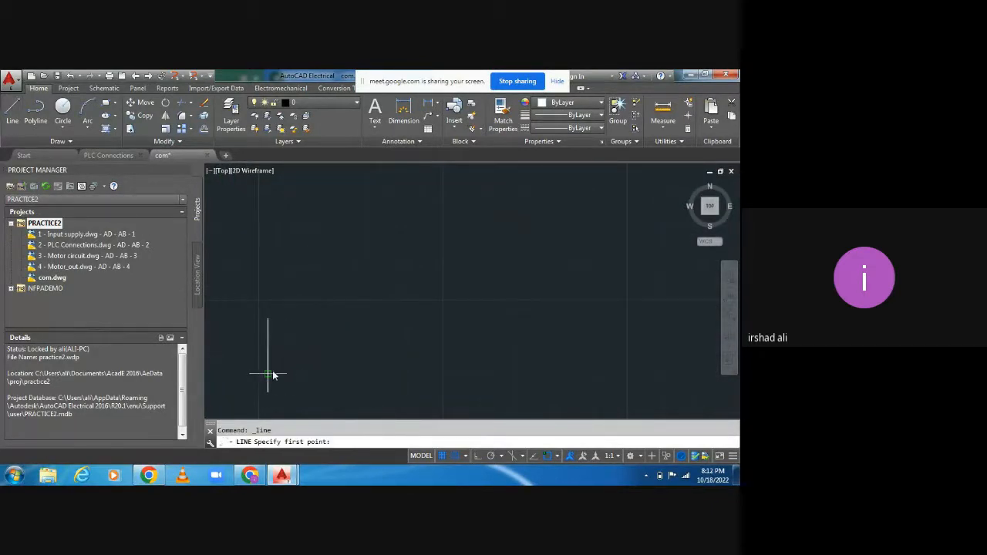
{"action": "left_click", "coordinate": [267, 375]}
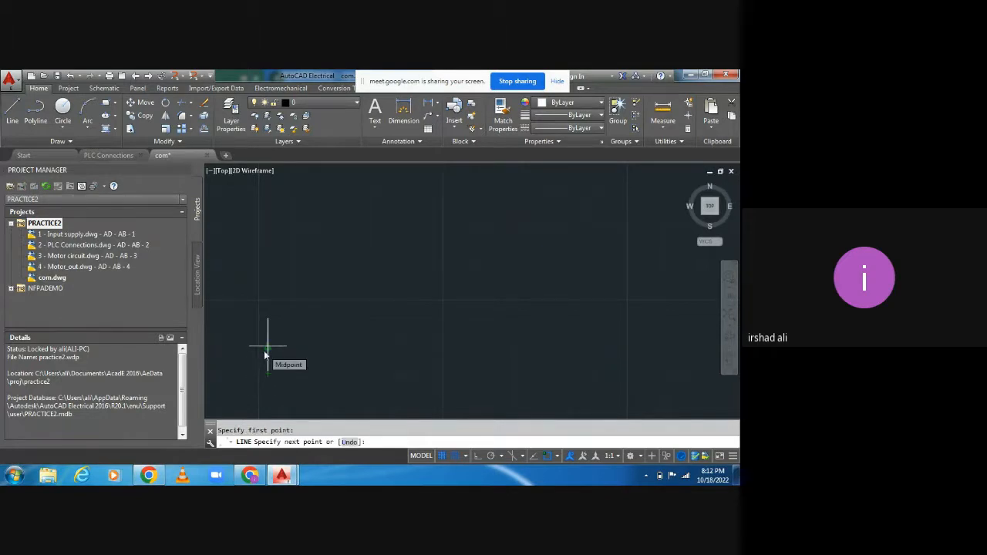
{"action": "type", "text": "5"}
{"action": "key", "text": "Return"}
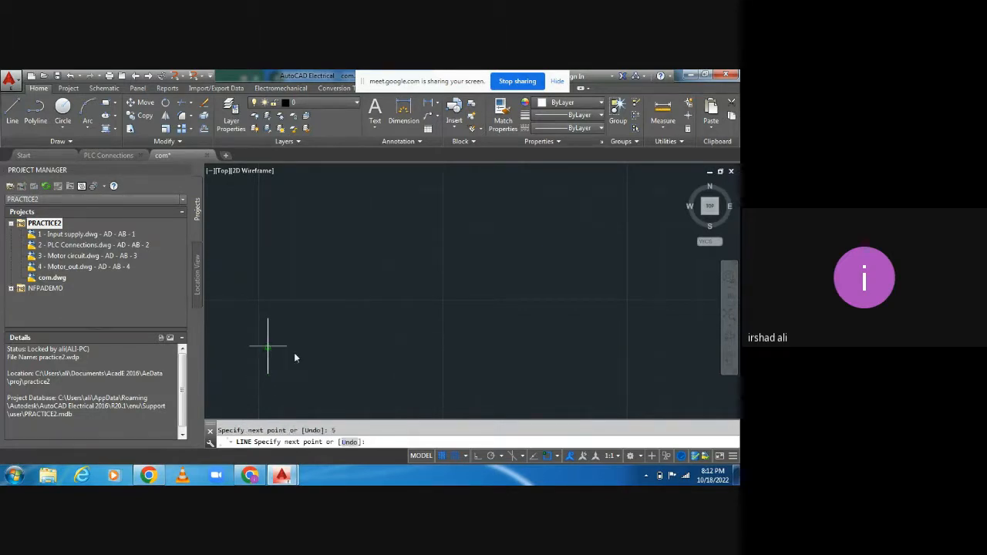
{"action": "key", "text": "Escape"}
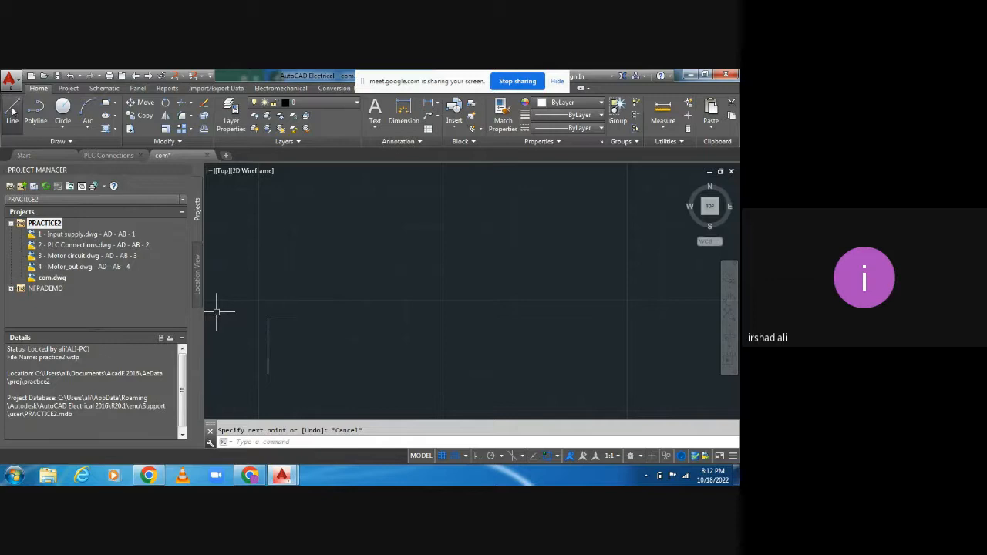
{"action": "key", "text": "Return"}
{"action": "left_click", "coordinate": [268, 318]}
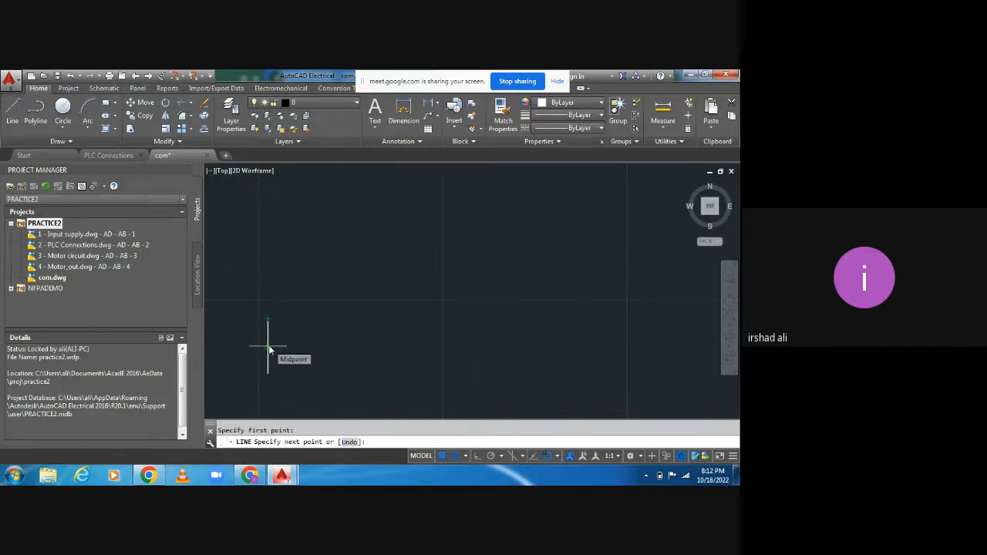
{"action": "key", "text": "Escape"}
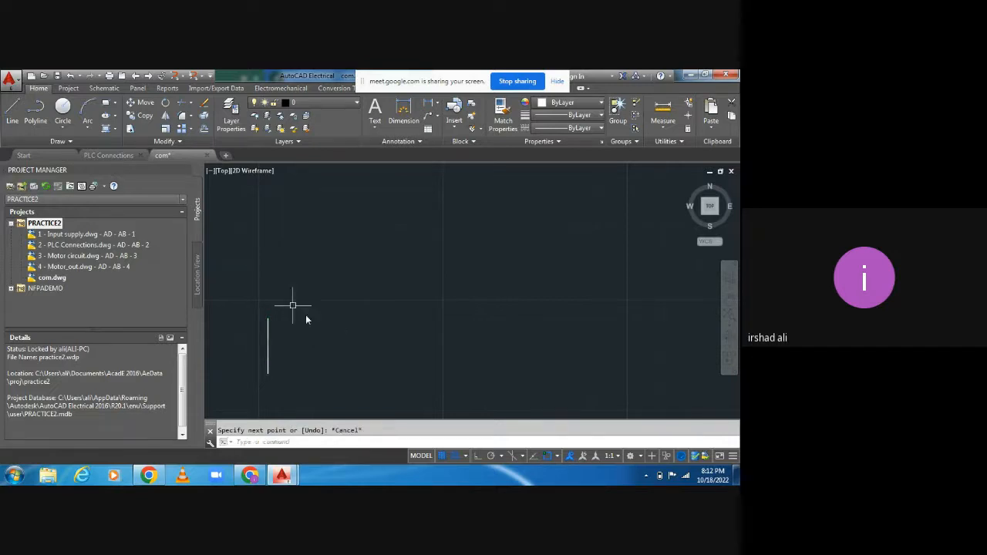
- Erase the 15-unit line and draw the contact's diagonal blade from the lower segment's upper end up to the left
{"action": "left_click", "coordinate": [267, 351]}
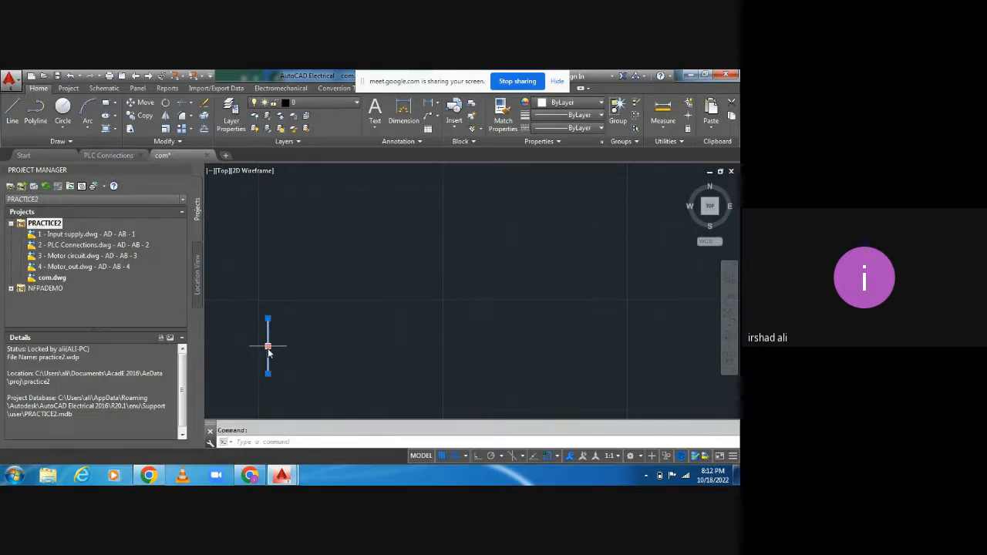
{"action": "key", "text": "Delete"}
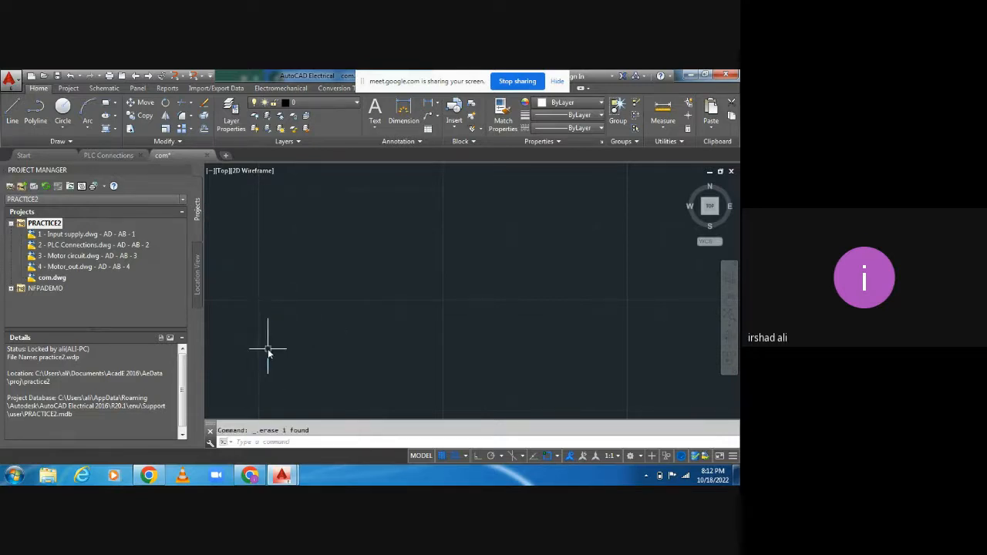
{"action": "left_click", "coordinate": [12, 111]}
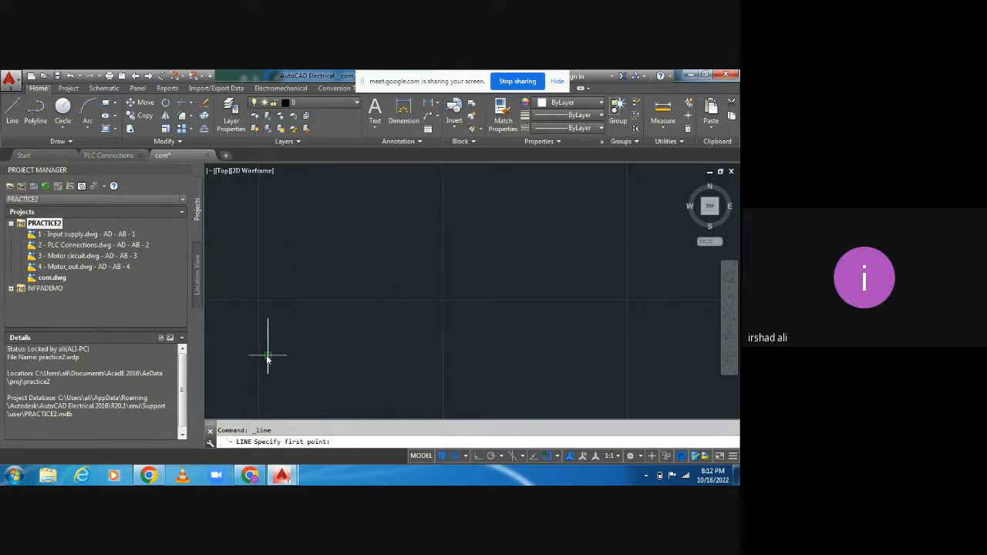
{"action": "left_click", "coordinate": [267, 356]}
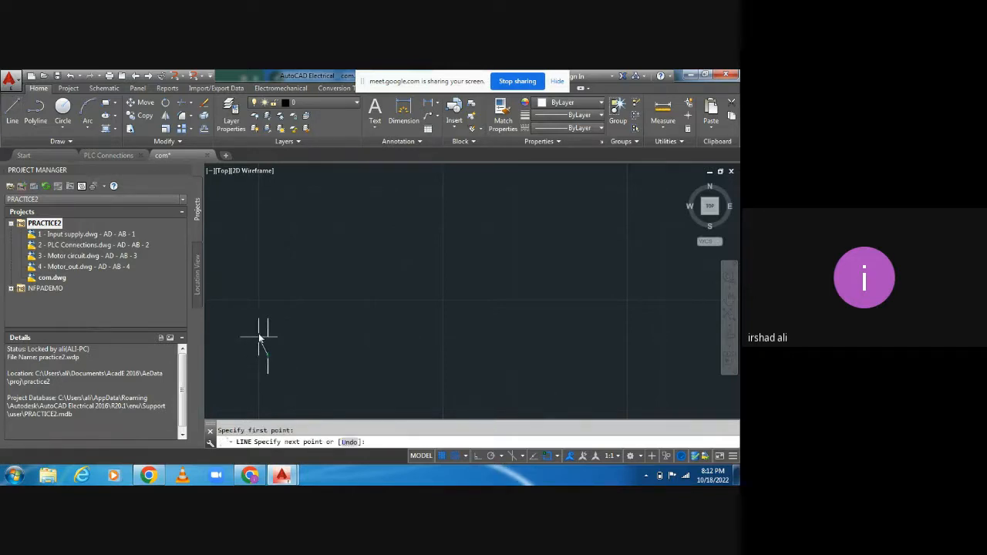
{"action": "left_click", "coordinate": [260, 337]}
{"action": "key", "text": "Escape"}
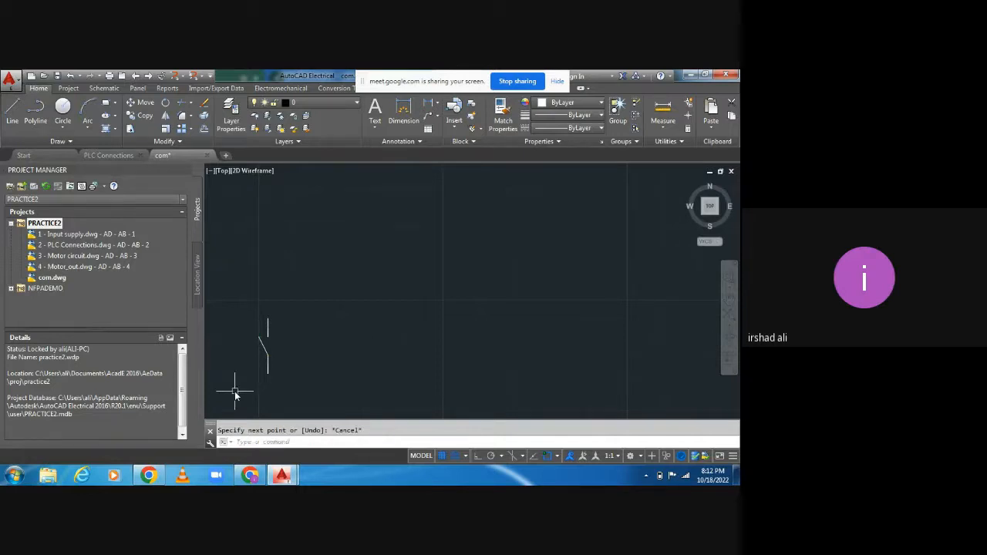
- Draw a horizontal line from the middle-left of the contact's blade across it to the right, between the two vertical segments
{"action": "left_click", "coordinate": [11, 112]}
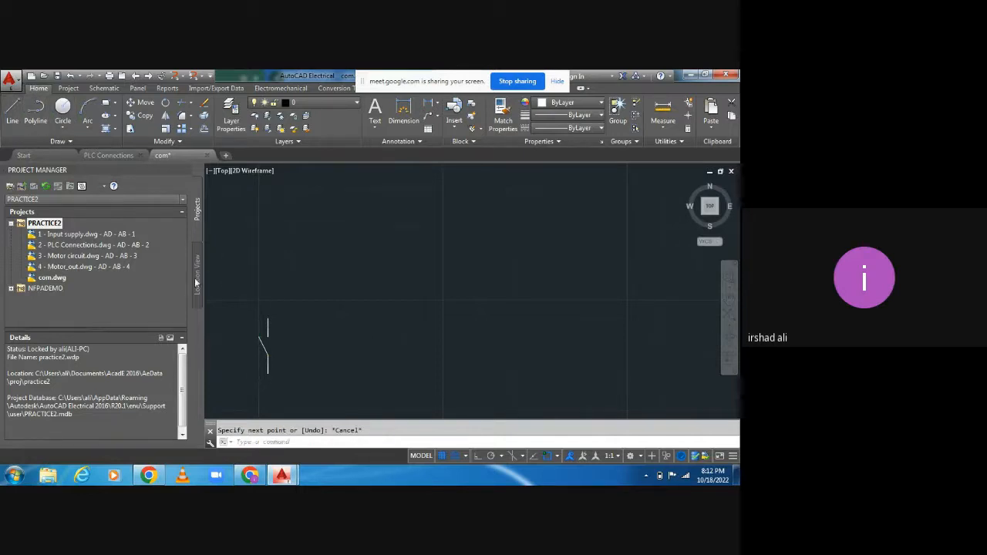
{"action": "left_click", "coordinate": [258, 344]}
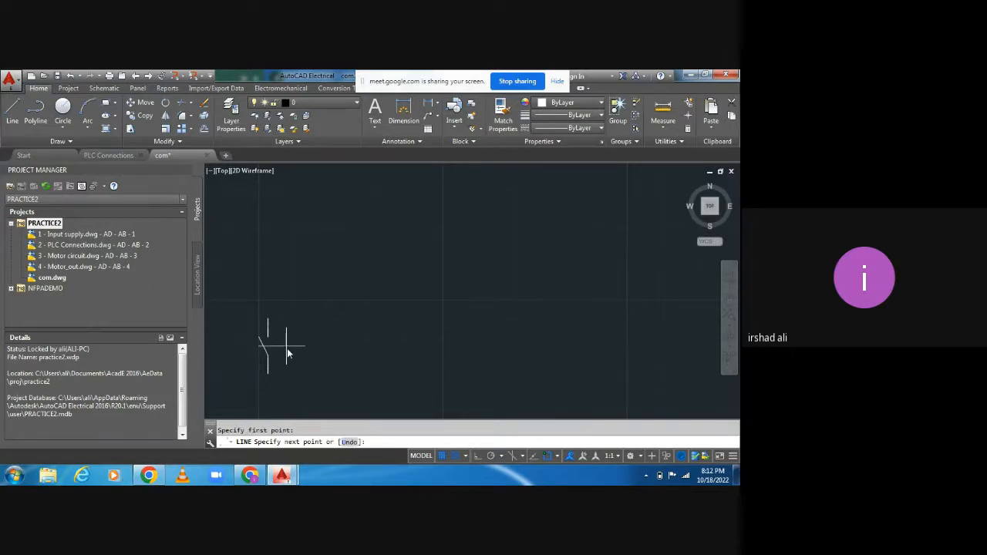
{"action": "left_click", "coordinate": [286, 347]}
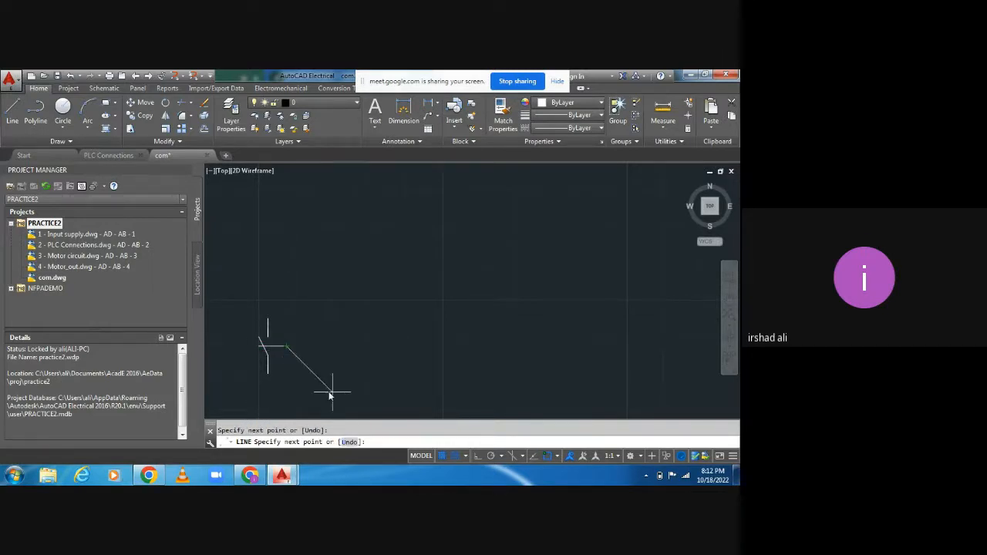
{"action": "key", "text": "Escape"}
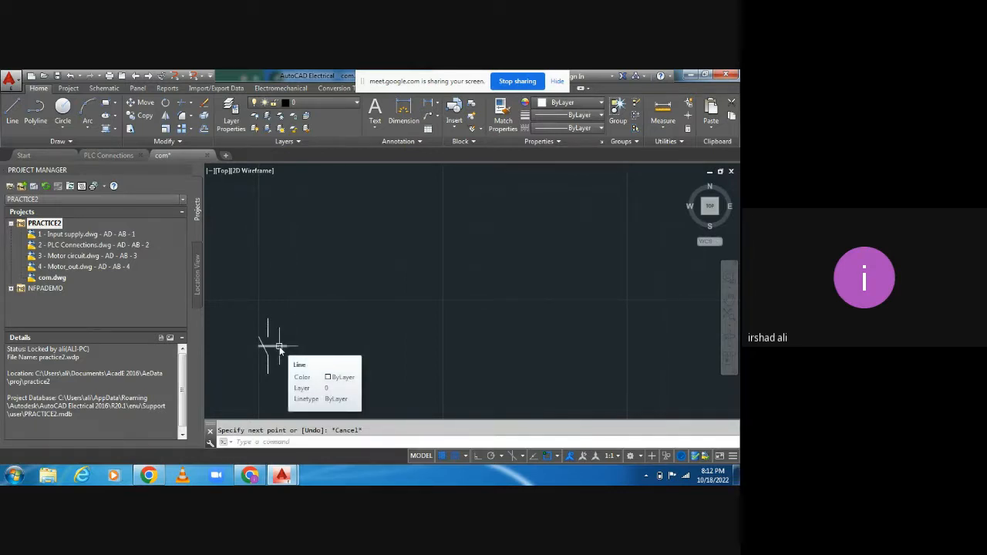
- Change the horizontal line's linetype to HIDDEN2 and deselect it
{"action": "left_click", "coordinate": [280, 349]}
{"action": "right_click", "coordinate": [280, 349]}
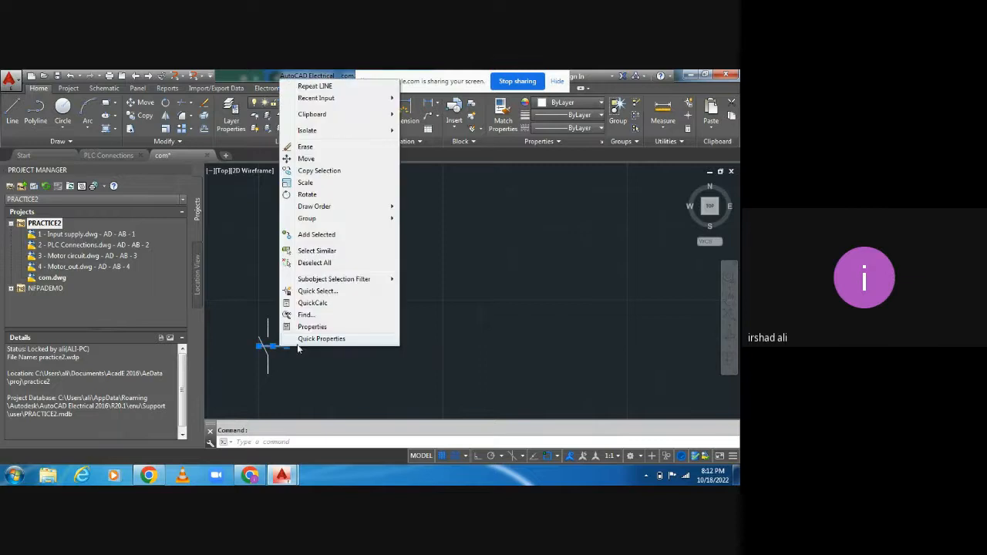
{"action": "left_click", "coordinate": [312, 327]}
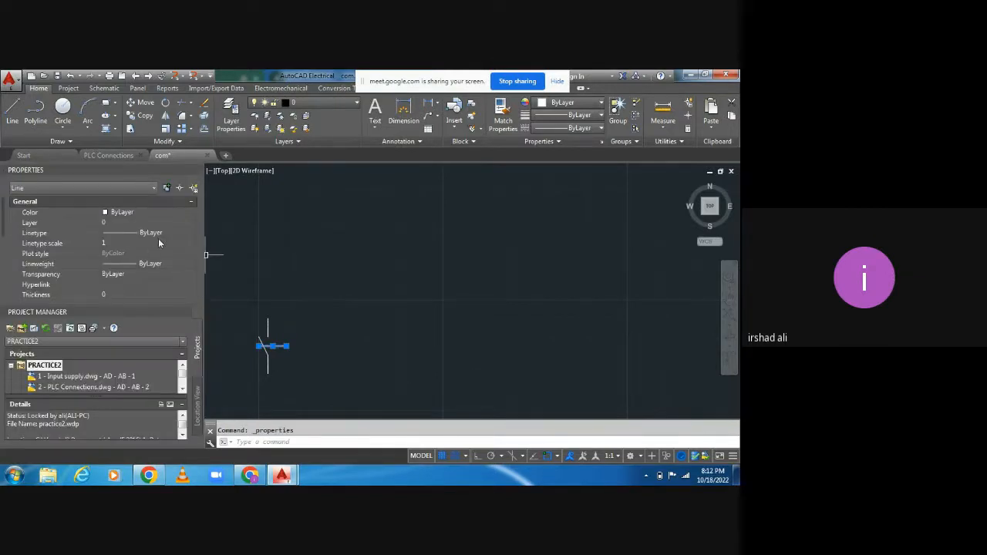
{"action": "left_click", "coordinate": [180, 234]}
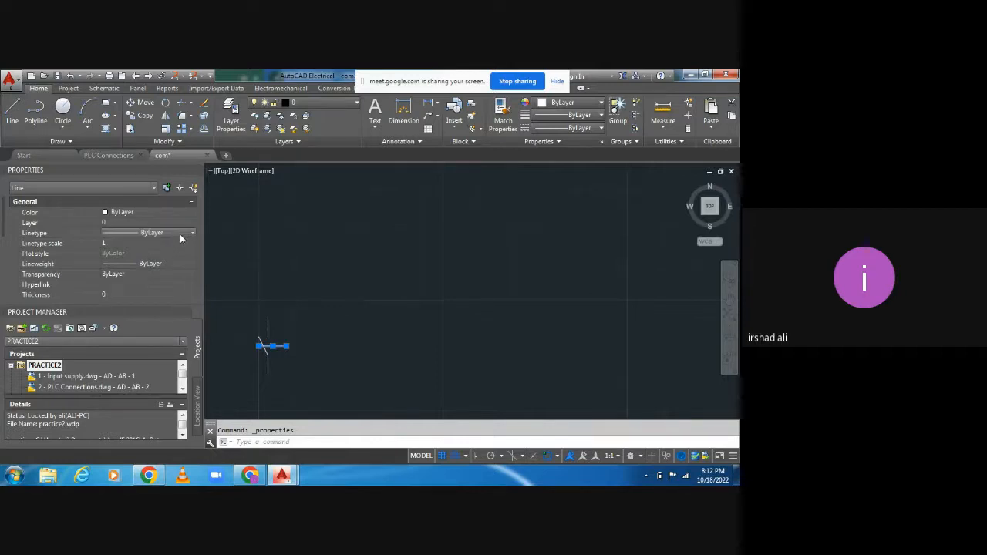
{"action": "left_click", "coordinate": [193, 233]}
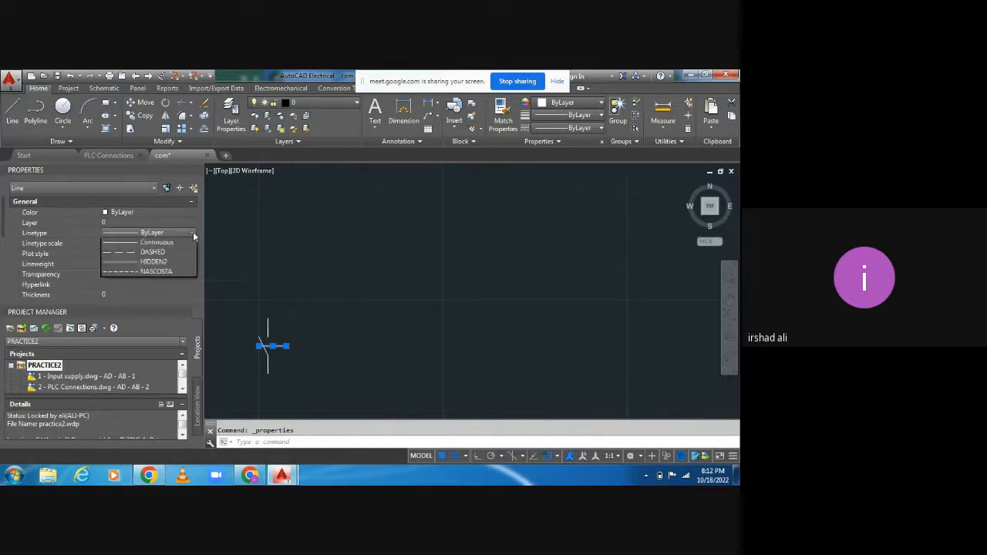
{"action": "left_click", "coordinate": [154, 283]}
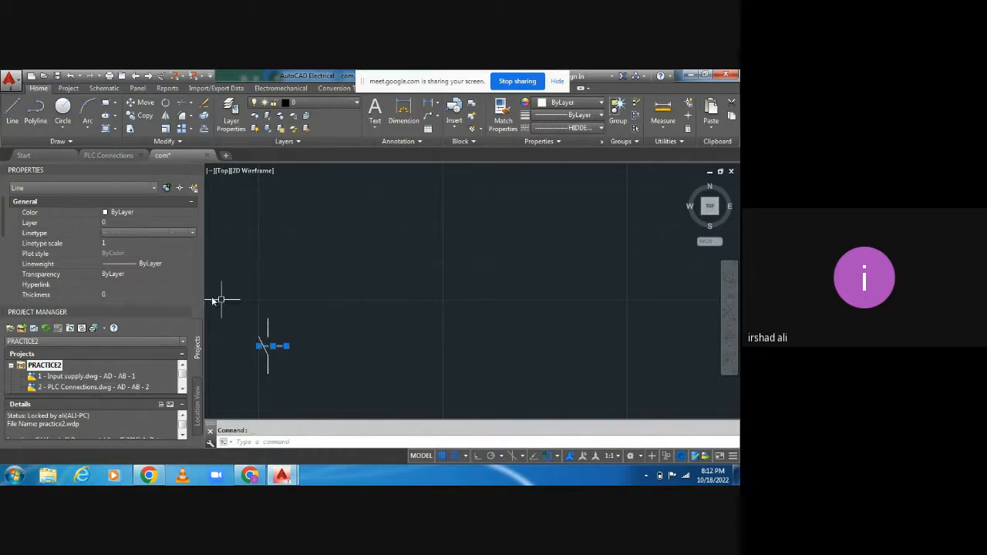
{"action": "left_click", "coordinate": [325, 349]}
{"action": "key", "text": "Escape"}
{"action": "key", "text": "Escape"}
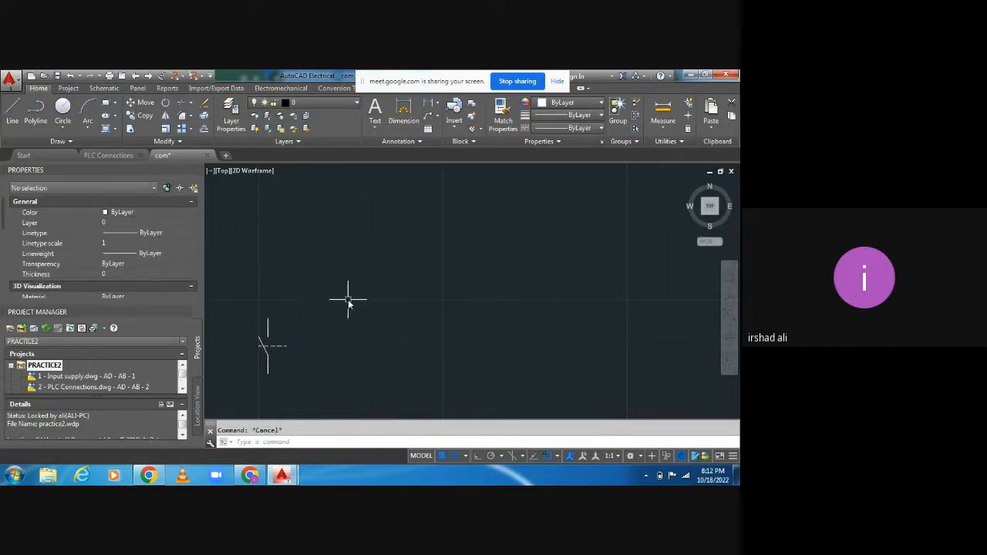
- Start Symbol Builder for a Vertical Child symbol of type (CR) Control relays, with objects and insertion point specified on screen
{"action": "left_click", "coordinate": [104, 88]}
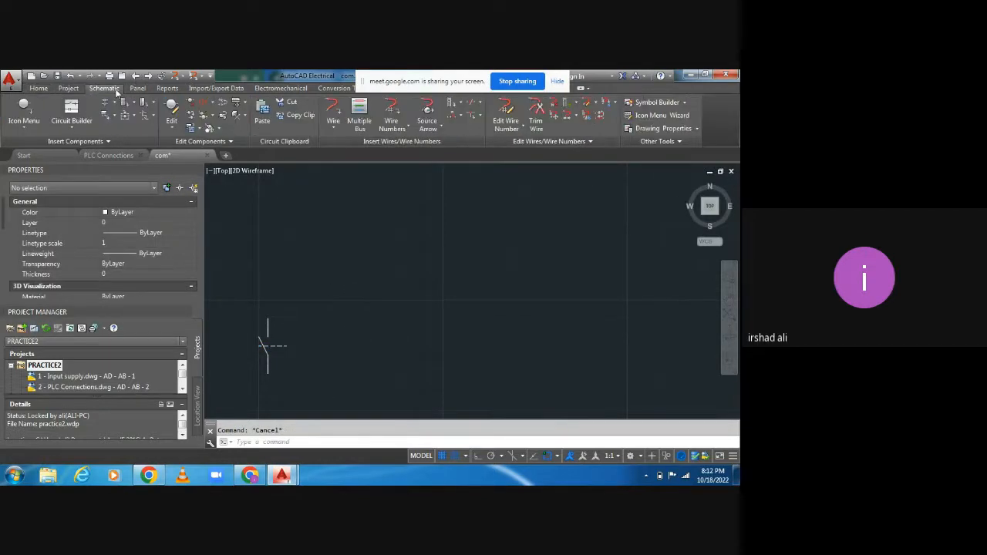
{"action": "left_click", "coordinate": [668, 122]}
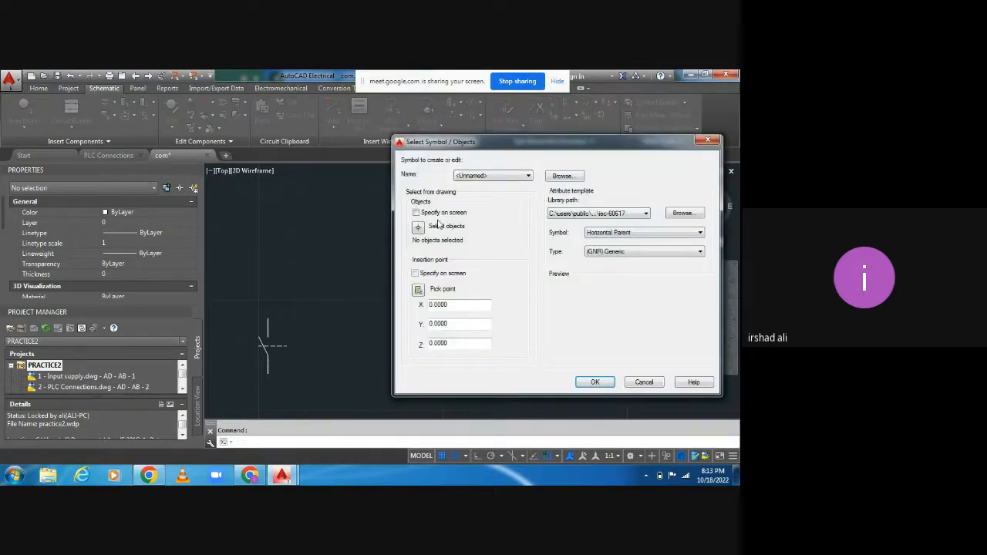
{"action": "left_click", "coordinate": [416, 212]}
{"action": "left_click", "coordinate": [415, 273]}
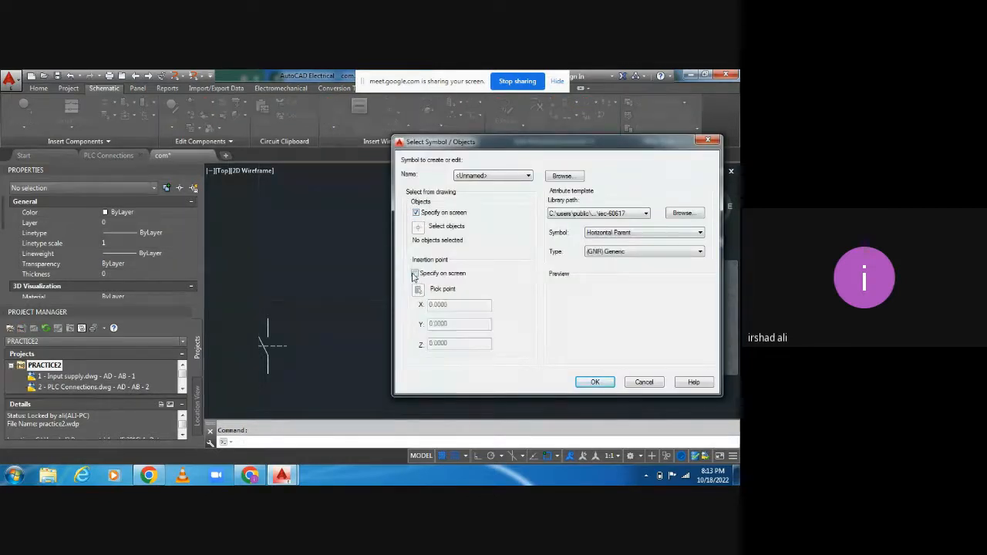
{"action": "left_click", "coordinate": [627, 233]}
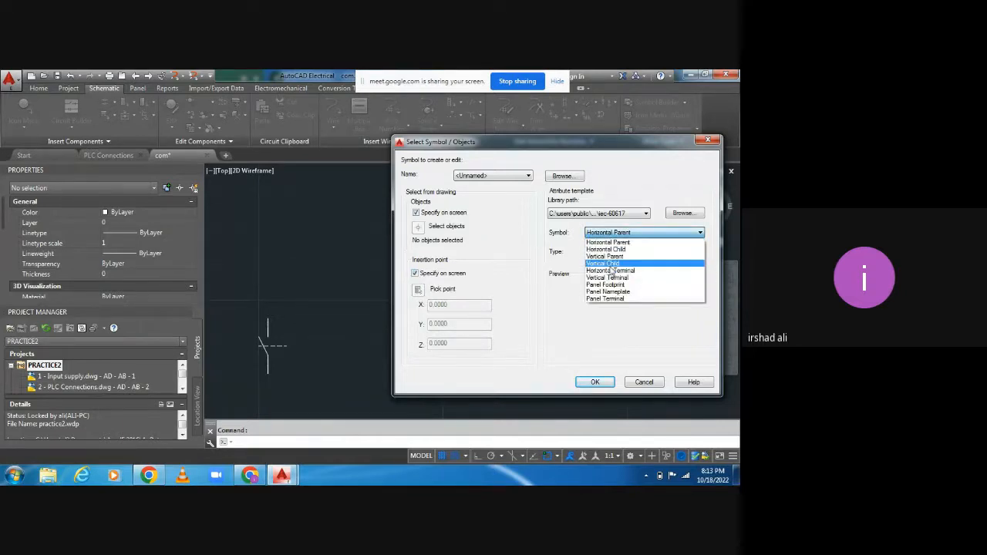
{"action": "left_click", "coordinate": [612, 263]}
{"action": "left_click", "coordinate": [609, 254]}
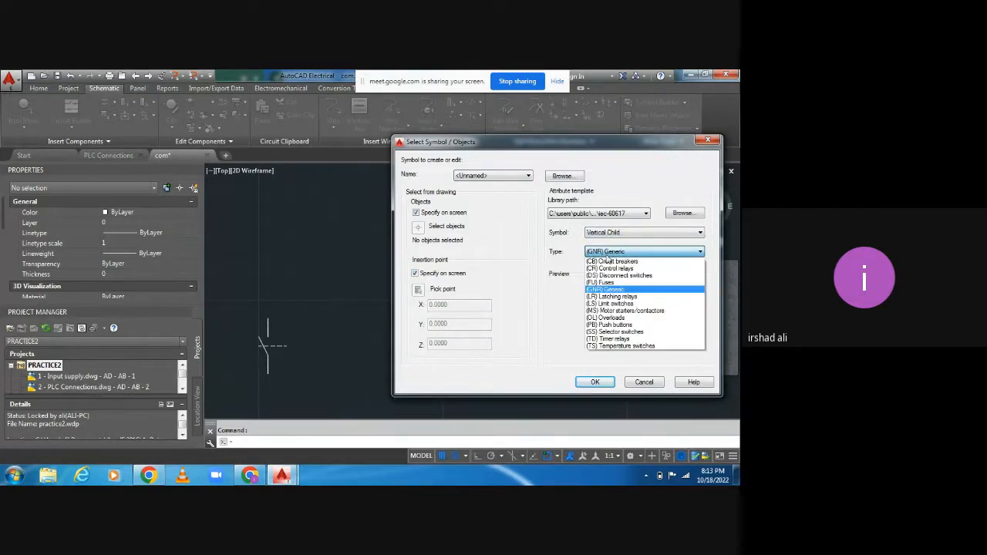
{"action": "left_click", "coordinate": [614, 269]}
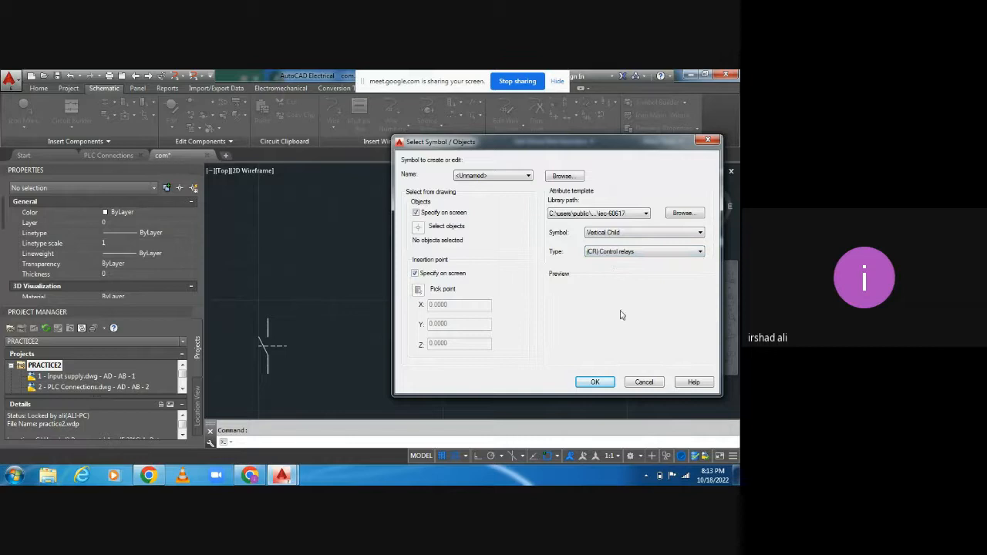
{"action": "left_click", "coordinate": [595, 382]}
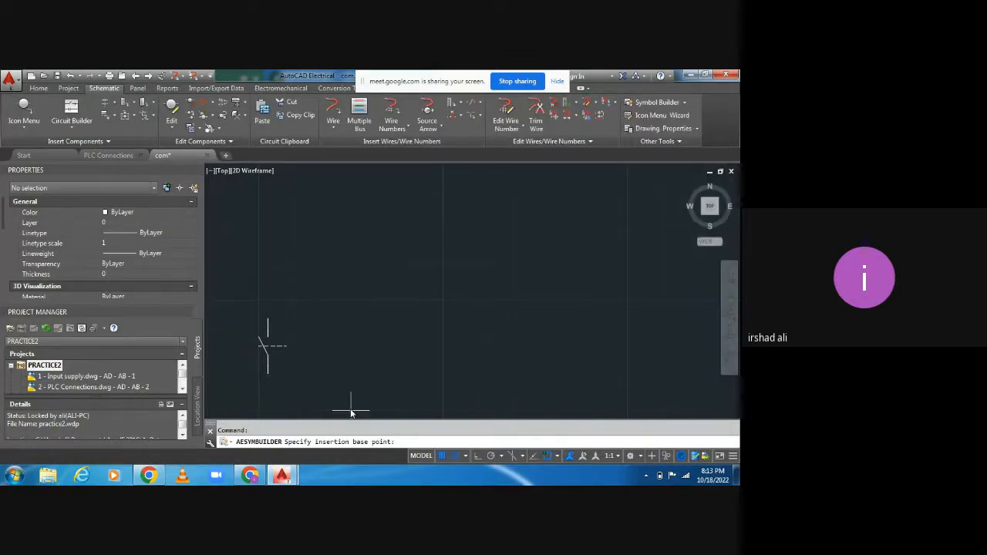
- Set the symbol's insertion base point at the contact's lower end and select all four contact lines as its objects
{"action": "left_click", "coordinate": [264, 378]}
{"action": "left_click", "coordinate": [312, 293]}
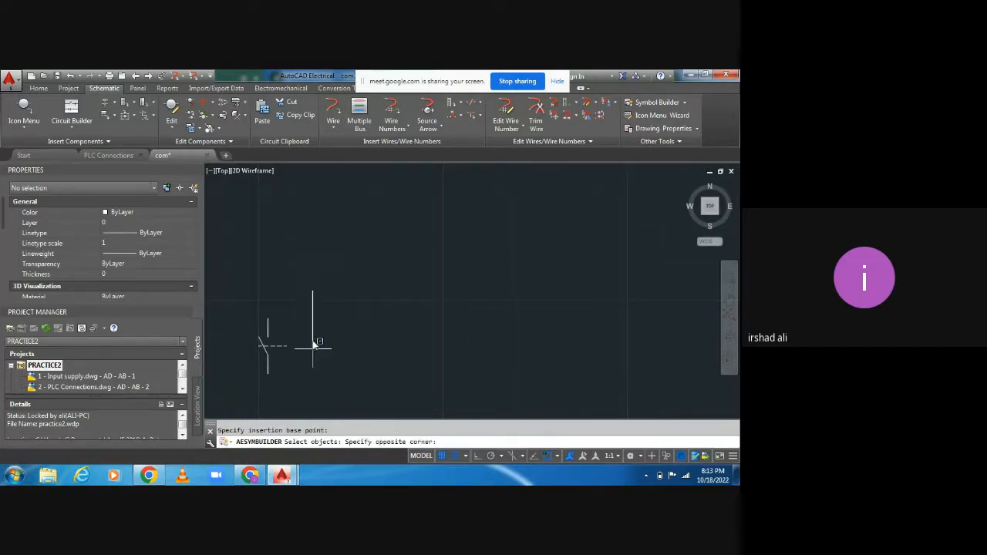
{"action": "mouse_move", "coordinate": [314, 343]}
{"action": "left_mouse_down"}
{"action": "mouse_move", "coordinate": [260, 380]}
{"action": "mouse_move", "coordinate": [242, 279]}
{"action": "left_mouse_up"}
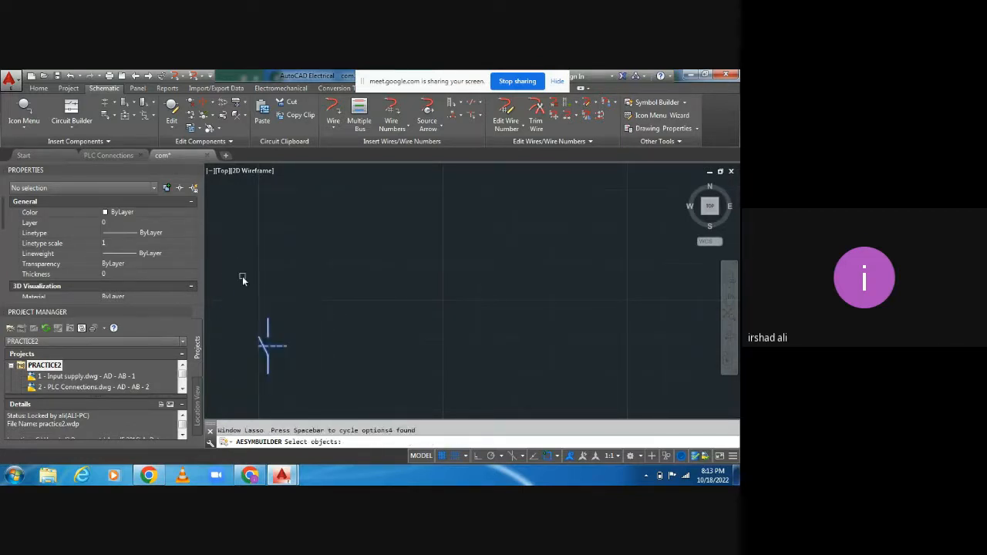
{"action": "key", "text": "Return"}
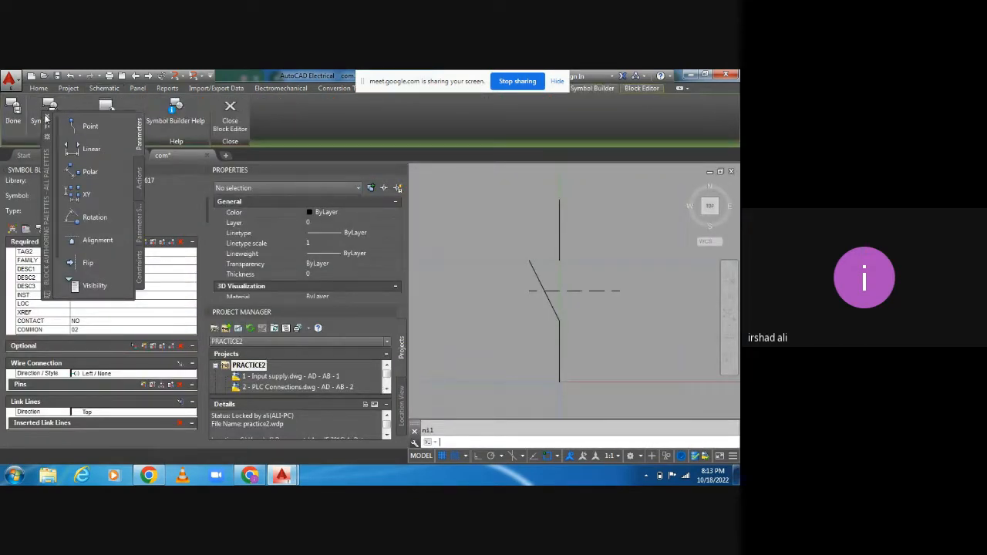
- Insert all required attributes from TAG2 to COMMON together beside the contact
{"action": "left_click", "coordinate": [29, 253]}
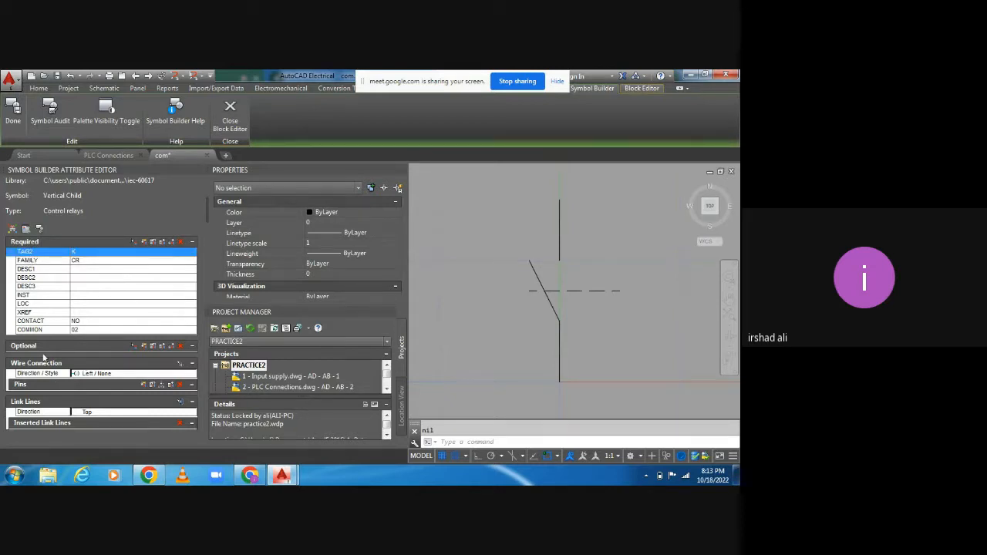
{"action": "left_click", "coordinate": [41, 330], "text": "shift"}
{"action": "left_click", "coordinate": [132, 243]}
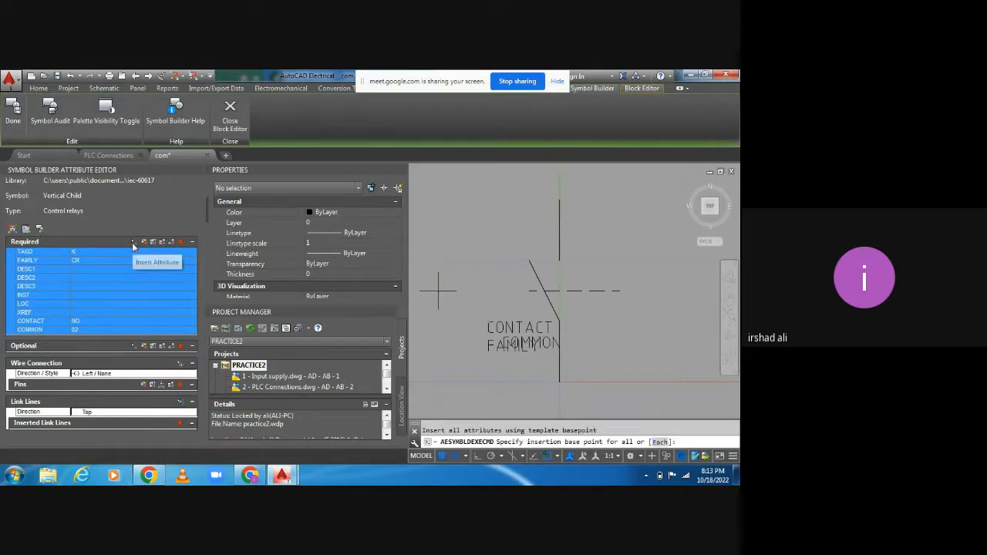
{"action": "left_click", "coordinate": [572, 329]}
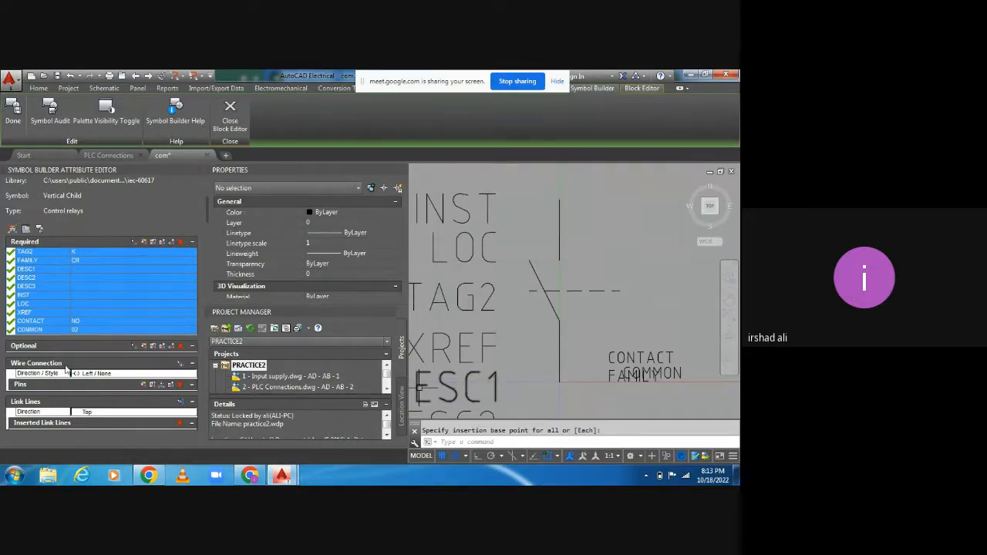
- Set the wire connection style to Top / None and insert a connection at the contact's upper end
{"action": "left_click", "coordinate": [106, 375]}
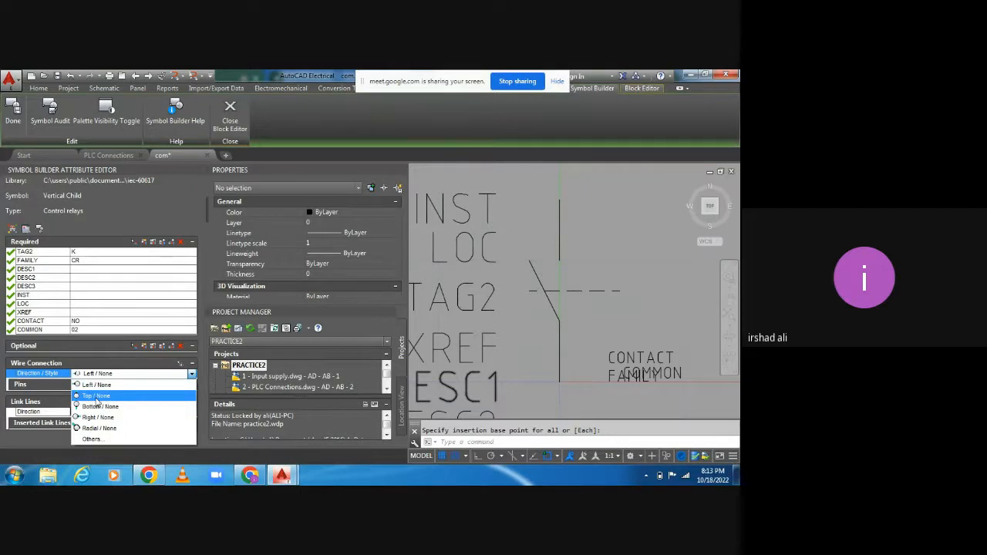
{"action": "left_click", "coordinate": [96, 398]}
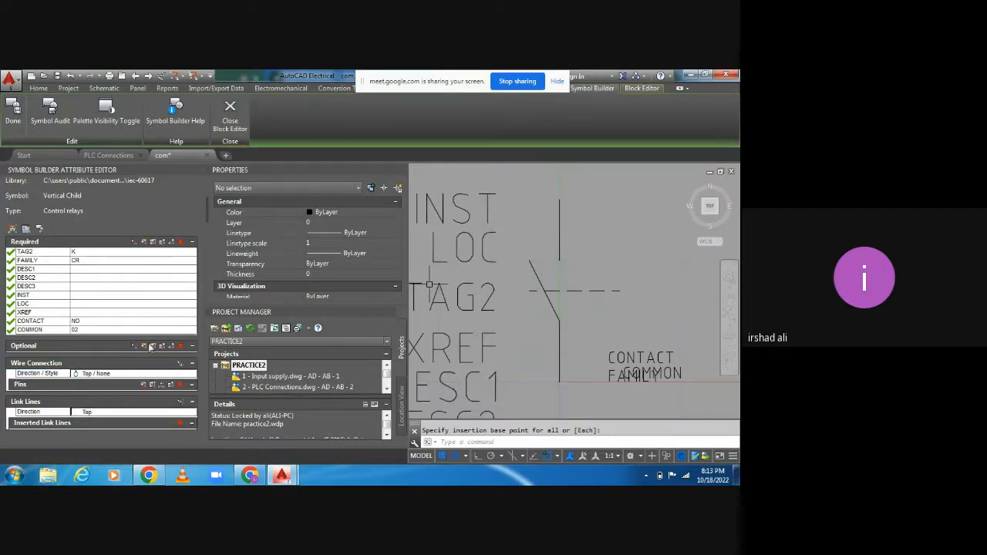
{"action": "left_click", "coordinate": [182, 365]}
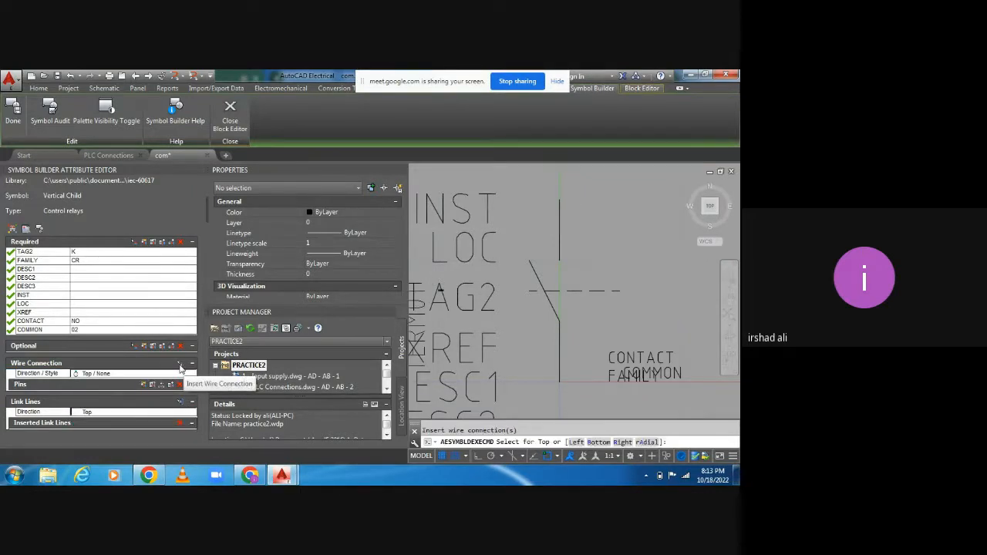
{"action": "left_click", "coordinate": [562, 200]}
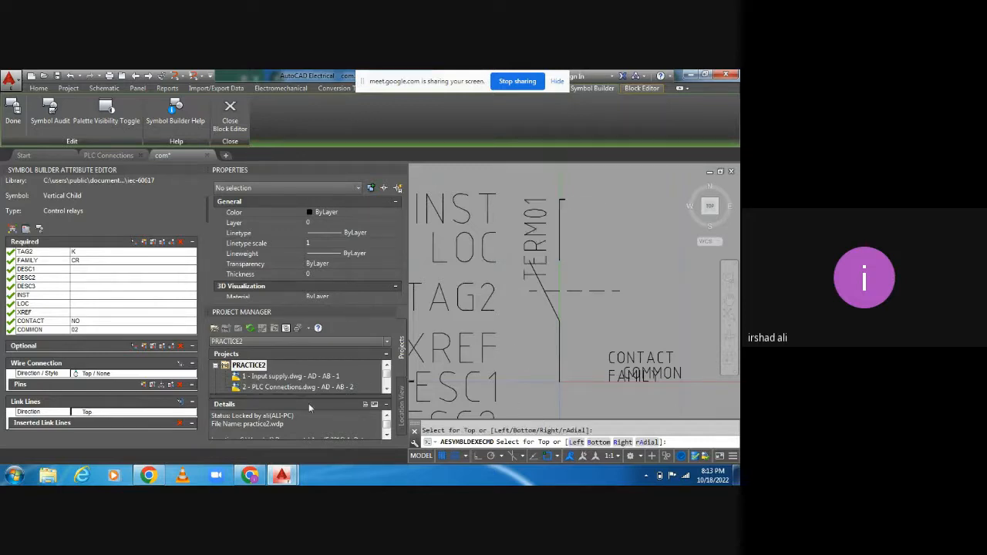
- Set the wire connection style to Bottom / None and insert a connection at the contact's lower end
{"action": "left_click", "coordinate": [124, 376]}
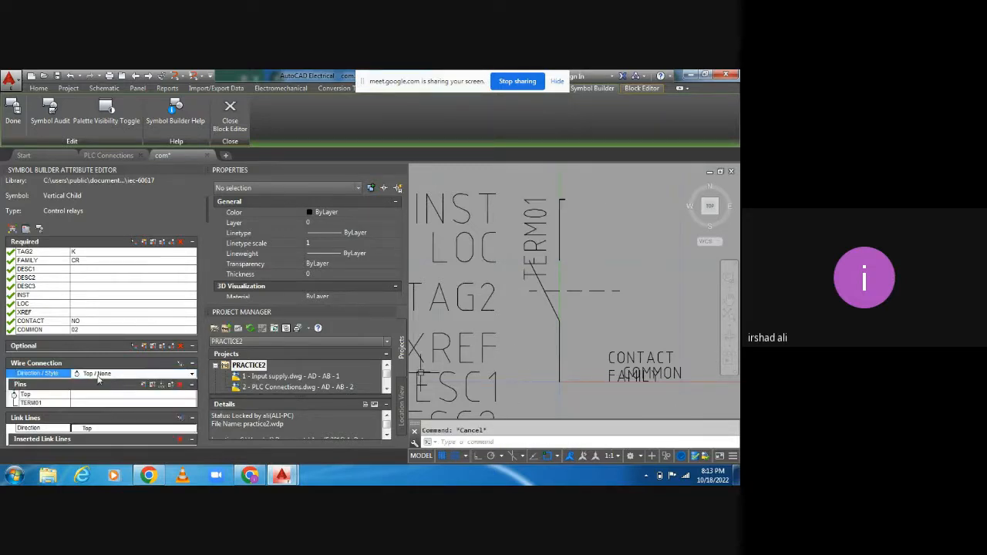
{"action": "left_click", "coordinate": [99, 376]}
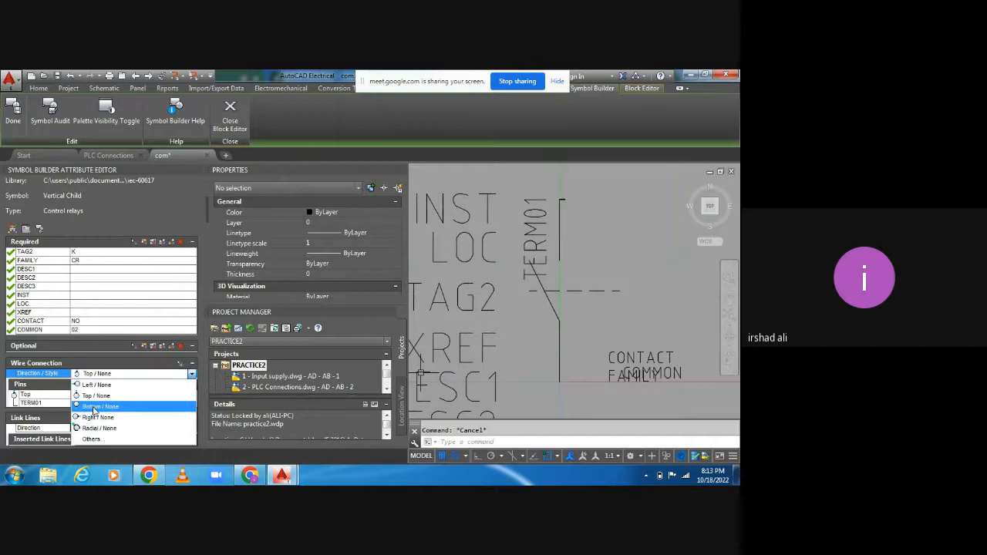
{"action": "left_click", "coordinate": [93, 407]}
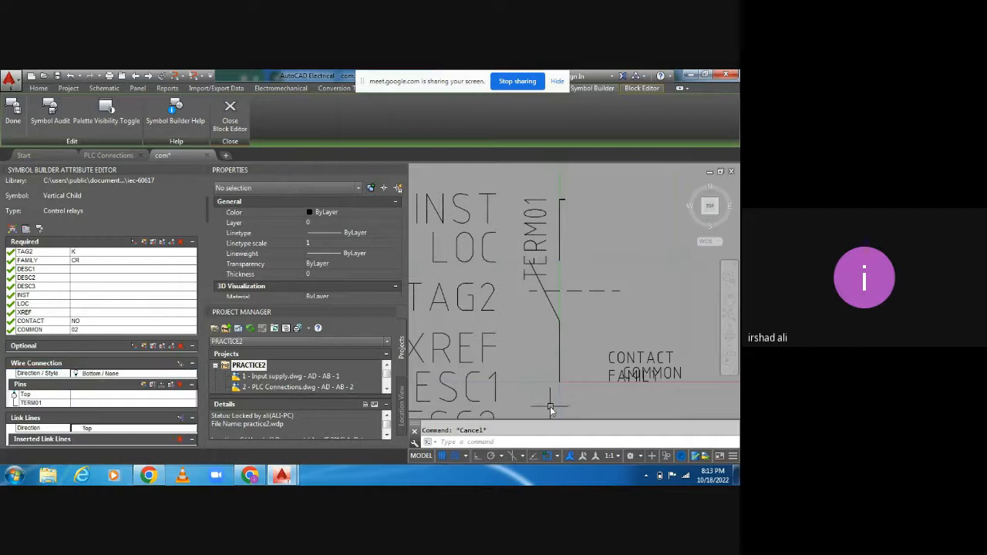
{"action": "left_click", "coordinate": [180, 365]}
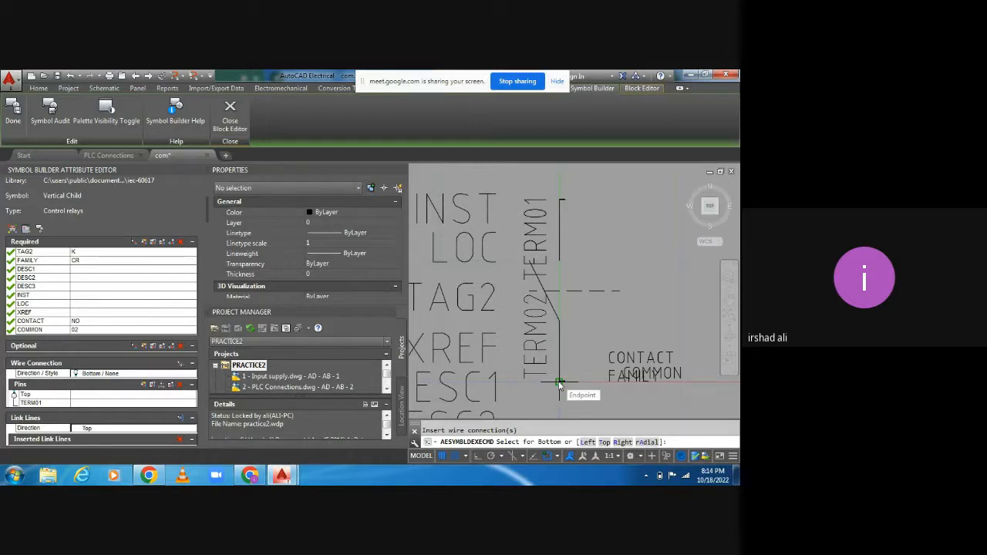
{"action": "left_click", "coordinate": [561, 383]}
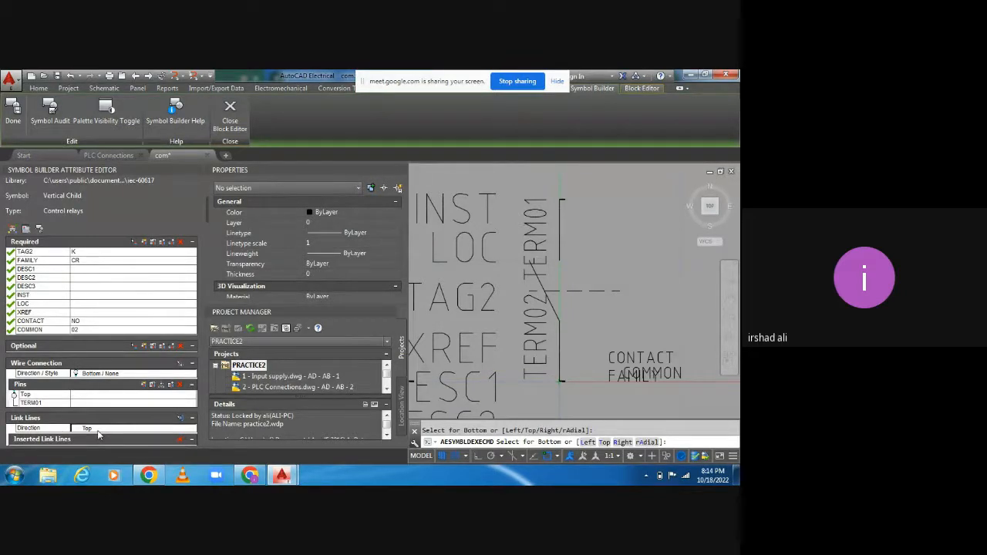
{"action": "key", "text": "Escape"}
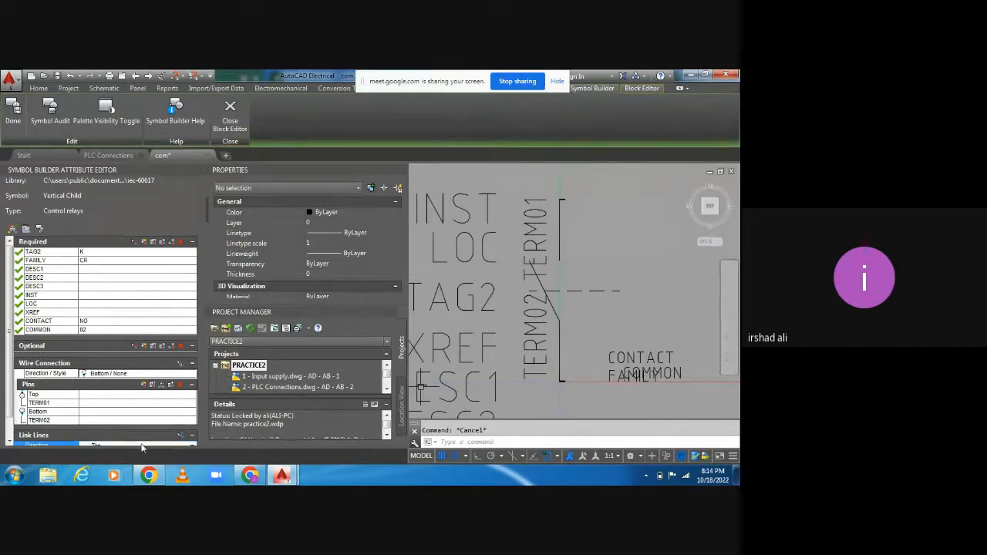
- Set the link line direction to Right and insert a link line at the free end of the contact's dashed line
{"action": "left_click_drag", "start_coordinate": [10, 373], "coordinate": [9, 396]}
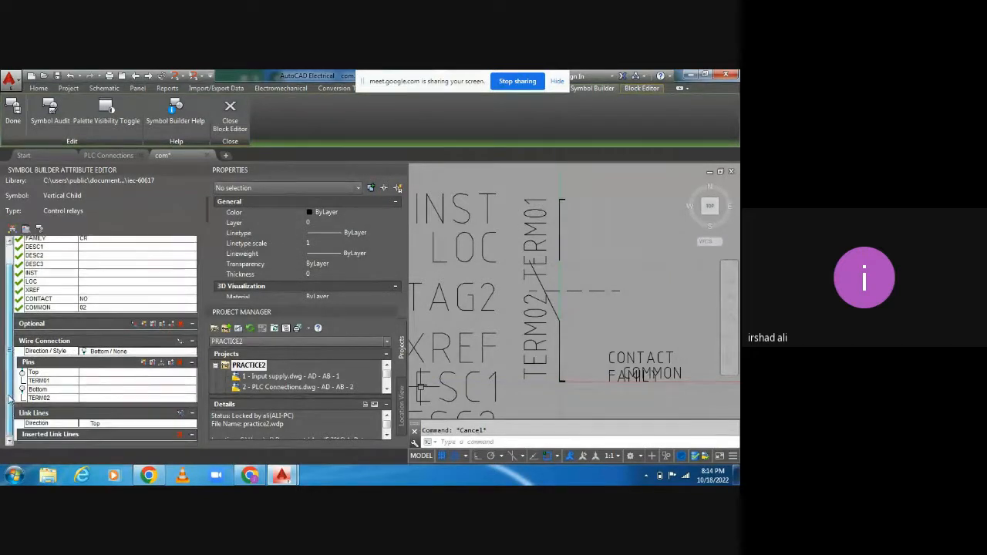
{"action": "left_click", "coordinate": [105, 425]}
{"action": "left_click", "coordinate": [106, 426]}
{"action": "left_click", "coordinate": [106, 426]}
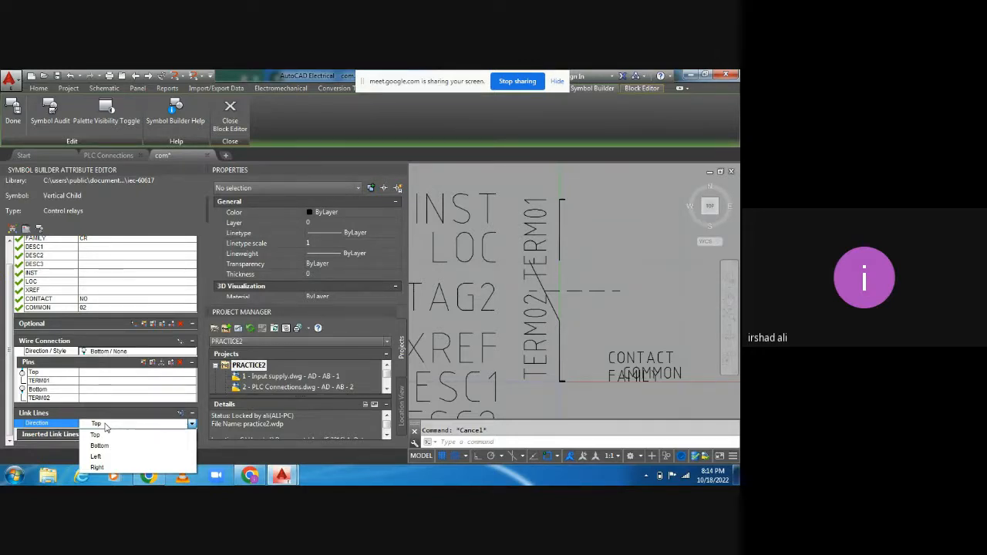
{"action": "left_click", "coordinate": [99, 468]}
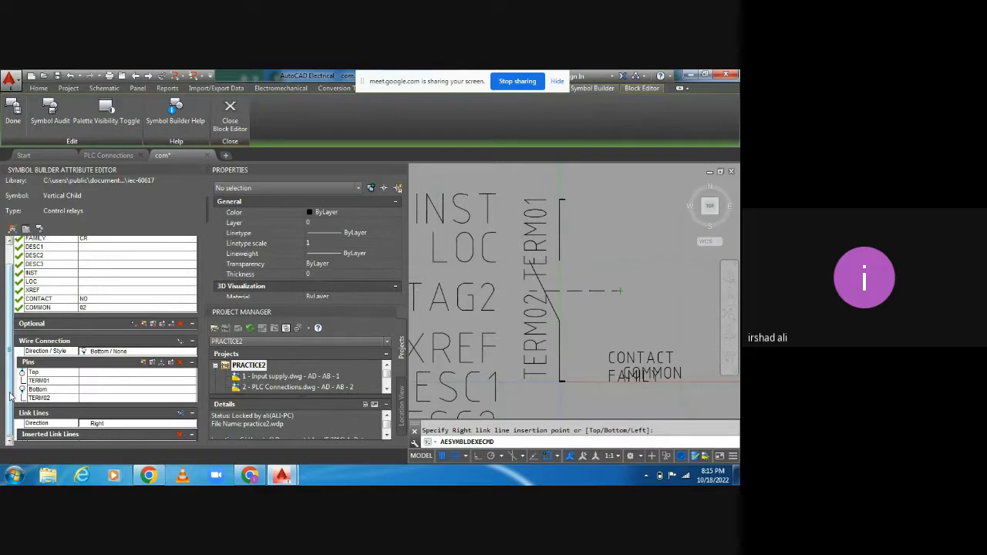
- Run a symbol audit, copy the symbol name VCR21_002, and save the contact as a Wblock with its icon image
{"action": "left_click", "coordinate": [46, 125]}
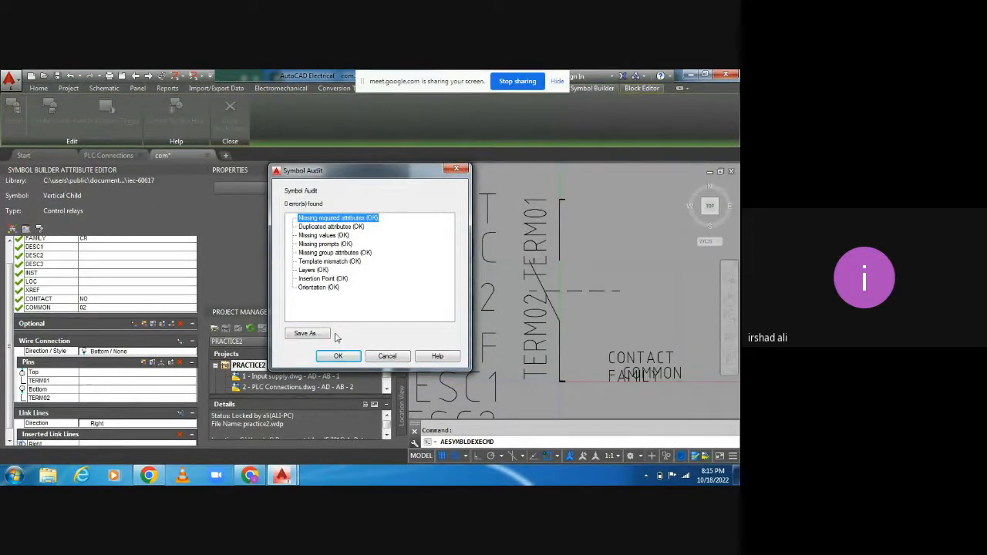
{"action": "left_click", "coordinate": [338, 356]}
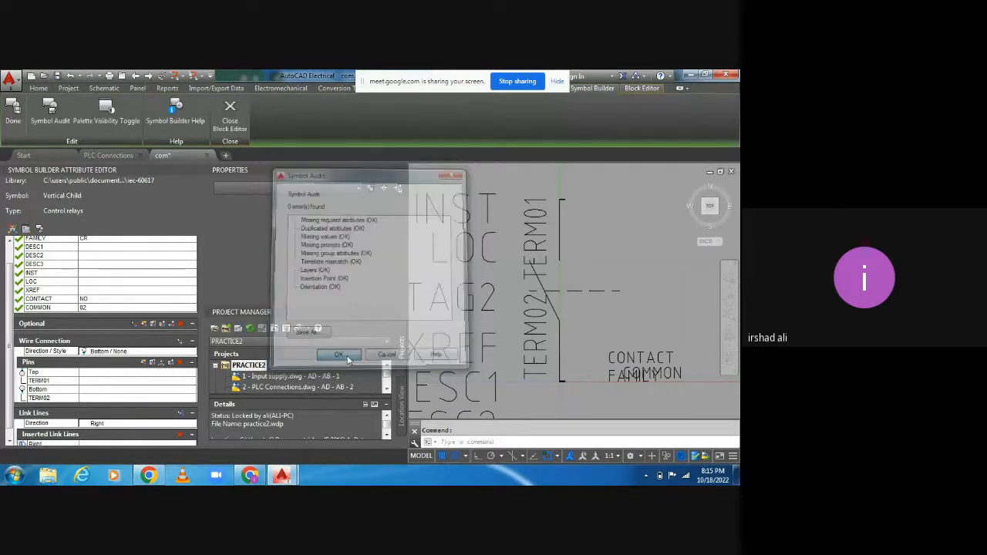
{"action": "left_click", "coordinate": [13, 124]}
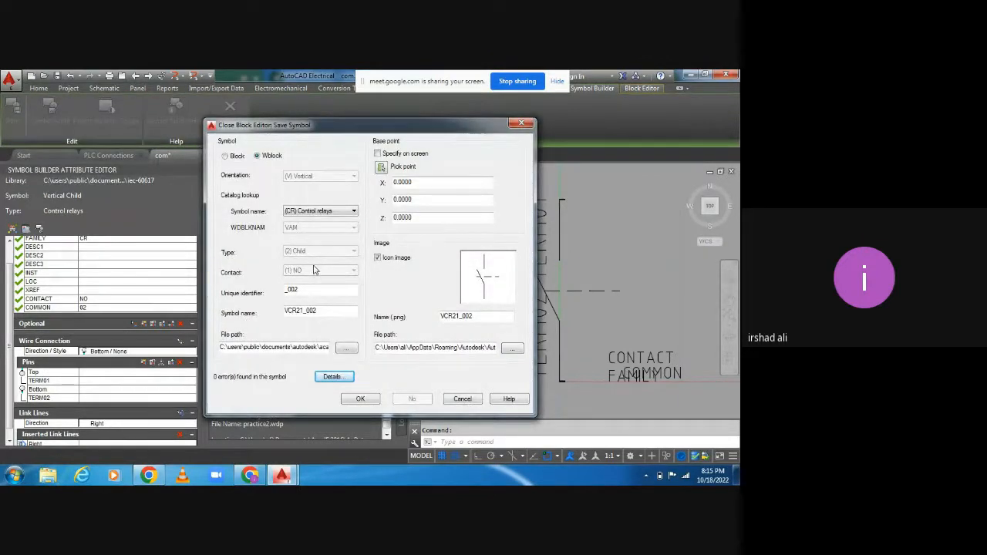
{"action": "left_click_drag", "start_coordinate": [345, 311], "coordinate": [272, 307]}
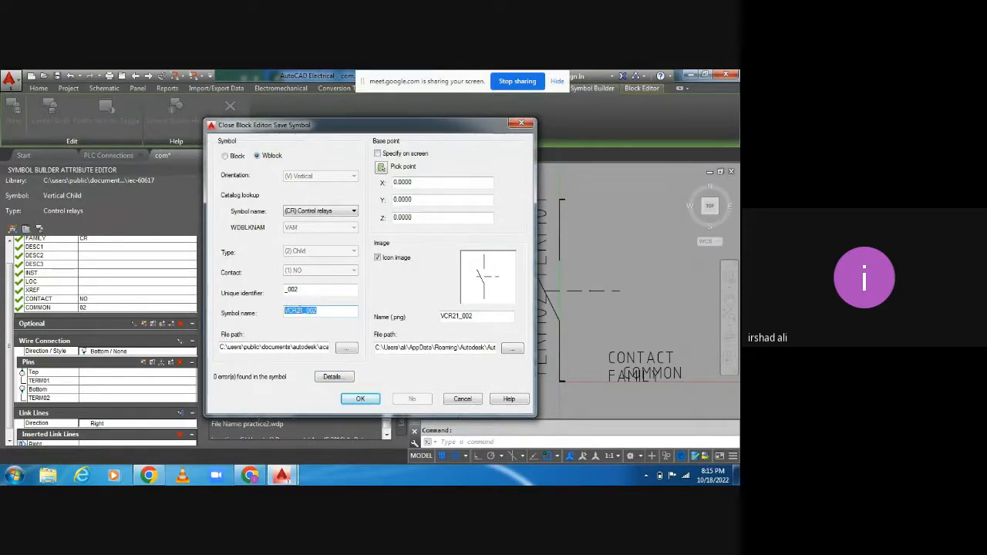
{"action": "right_click", "coordinate": [298, 310]}
{"action": "left_click", "coordinate": [335, 353]}
{"action": "left_click", "coordinate": [359, 400]}
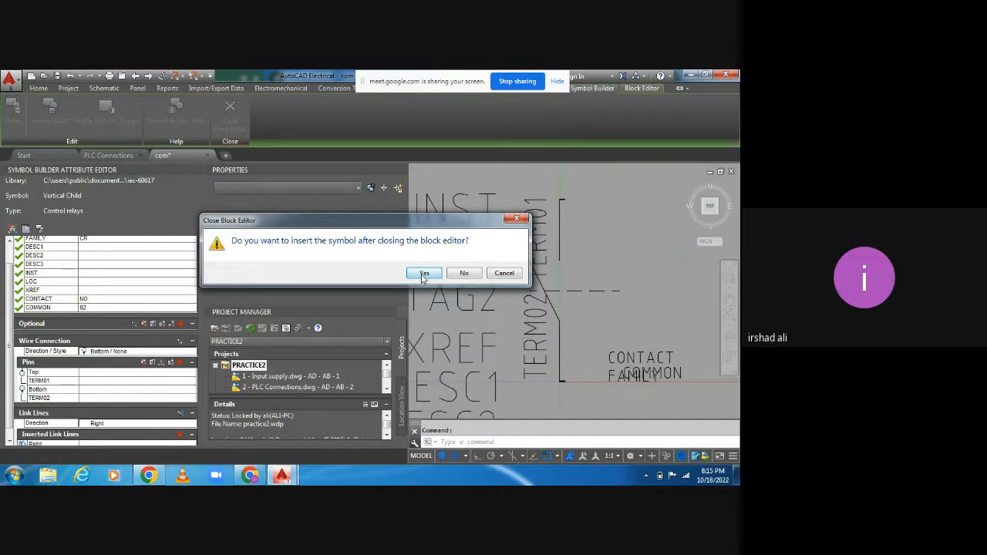
- Insert the saved contact symbol beside the original contact lines, accepting the component tag K
{"action": "left_click", "coordinate": [423, 276]}
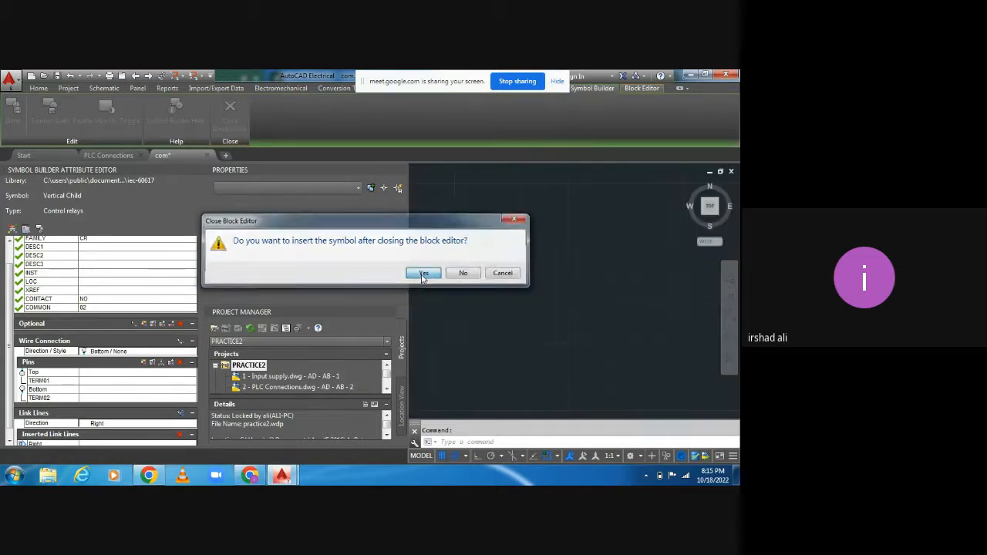
{"action": "left_click", "coordinate": [504, 340]}
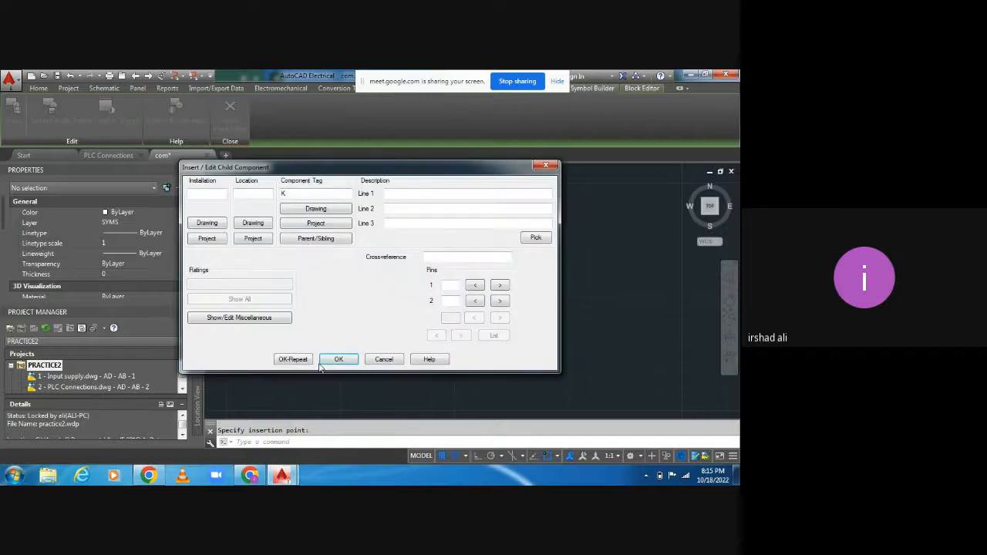
{"action": "left_click", "coordinate": [339, 359]}
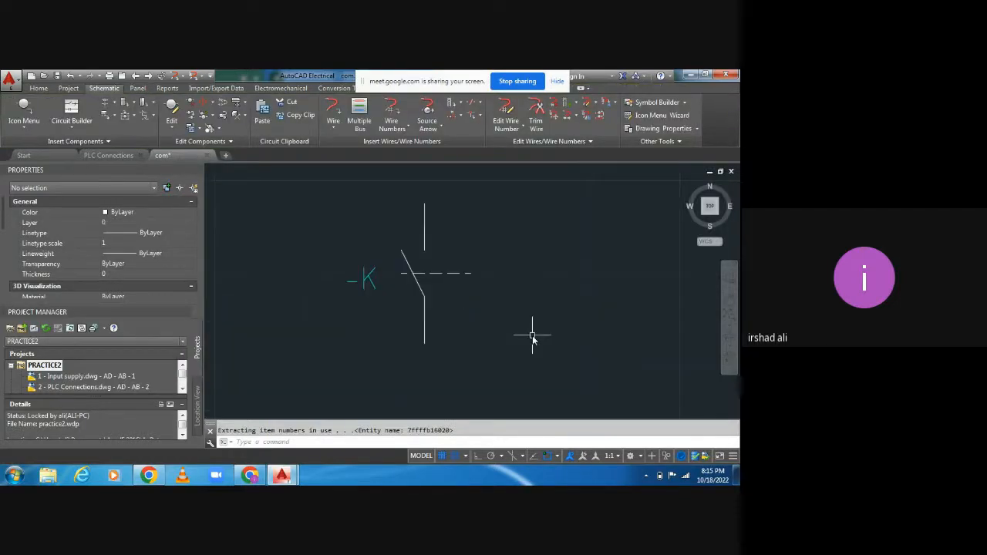
{"action": "scroll", "coordinate": [479, 316], "scroll_direction": "down", "scroll_amount": 5}
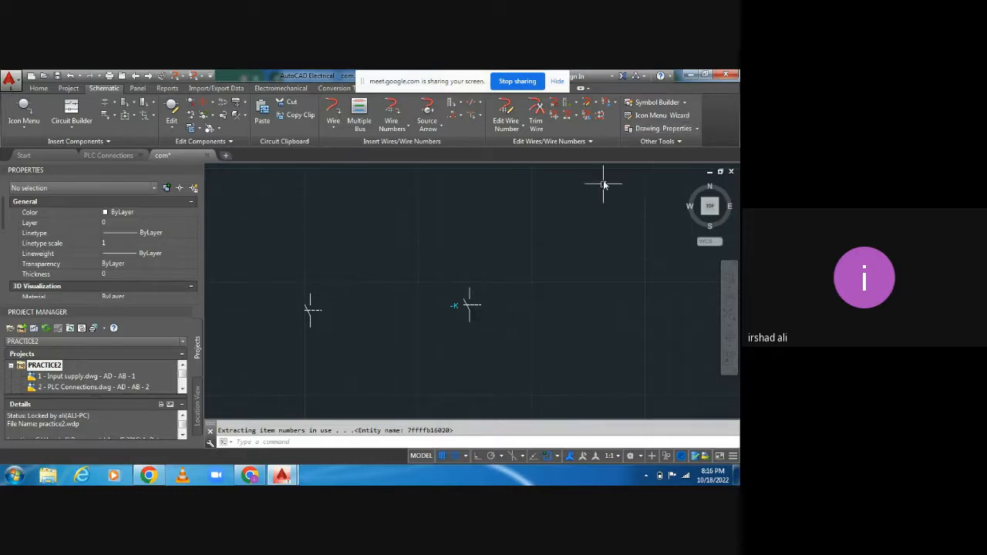
- Start a command icon named 3P_contacts in the ACE_IEC-60617_MENU.DAT icon menu, taking its image from the inserted contact block
{"action": "left_click", "coordinate": [666, 116]}
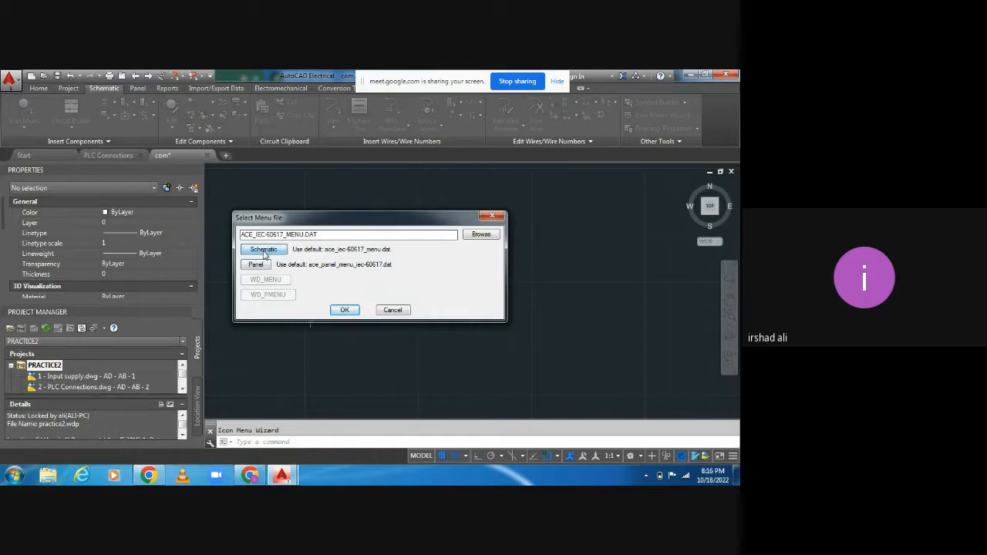
{"action": "left_click", "coordinate": [345, 311]}
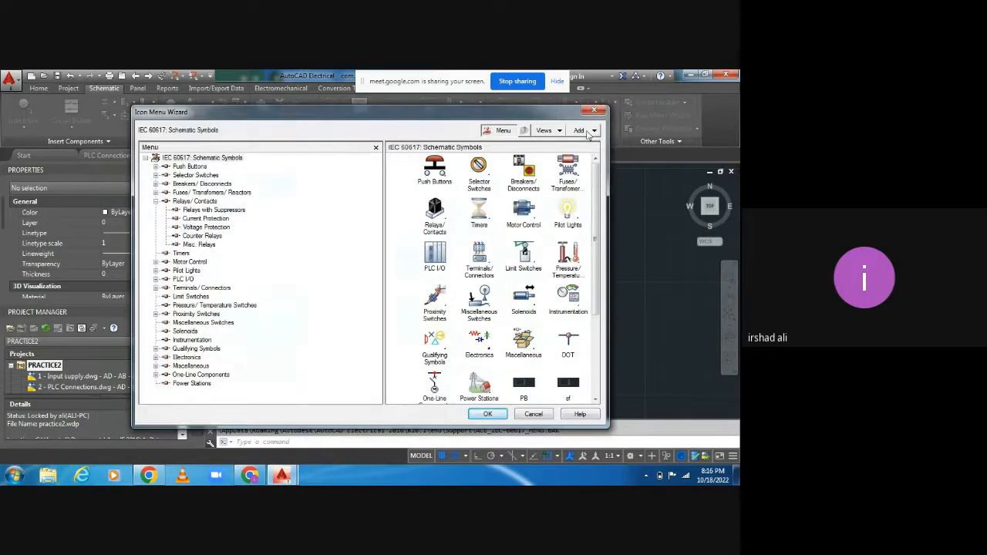
{"action": "left_click", "coordinate": [588, 133]}
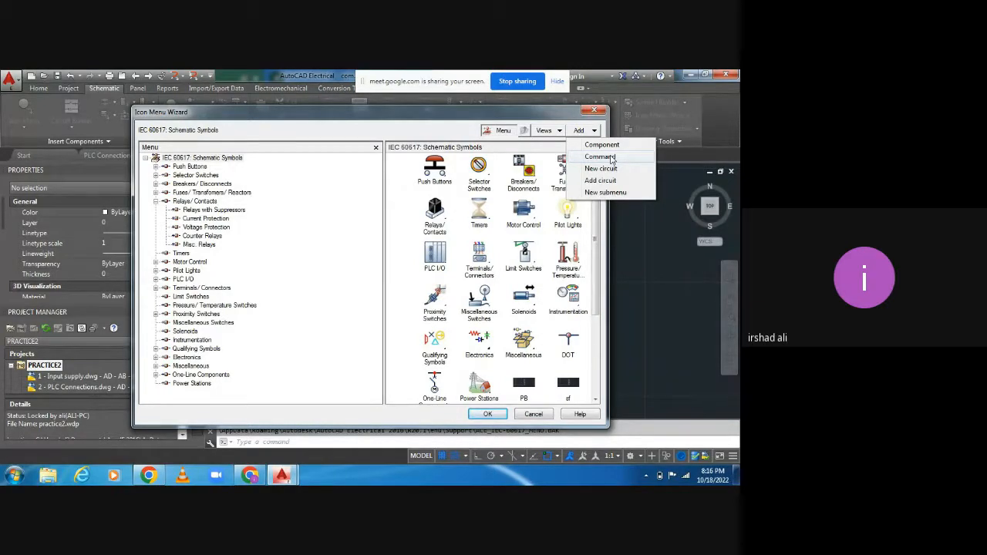
{"action": "left_click", "coordinate": [601, 157]}
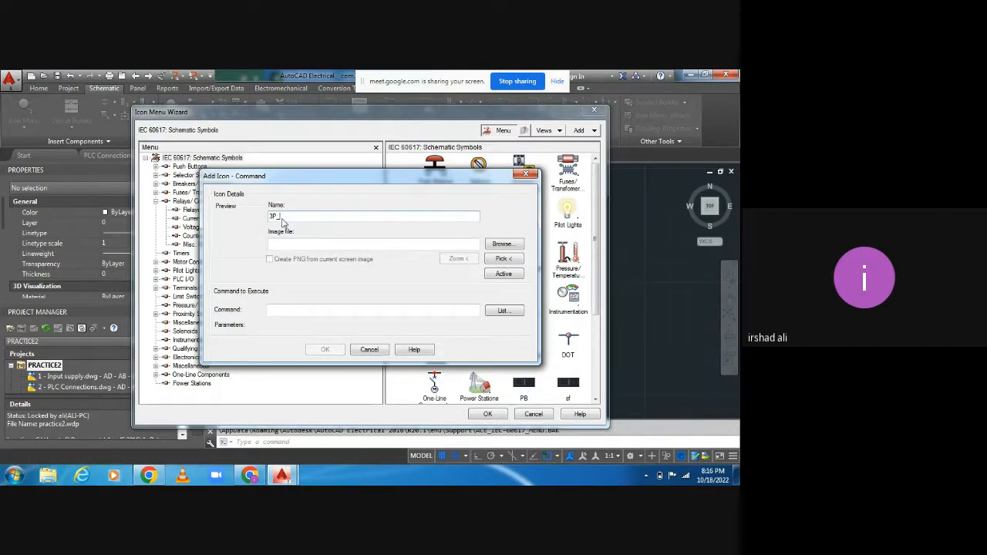
{"action": "type", "text": "contacto"}
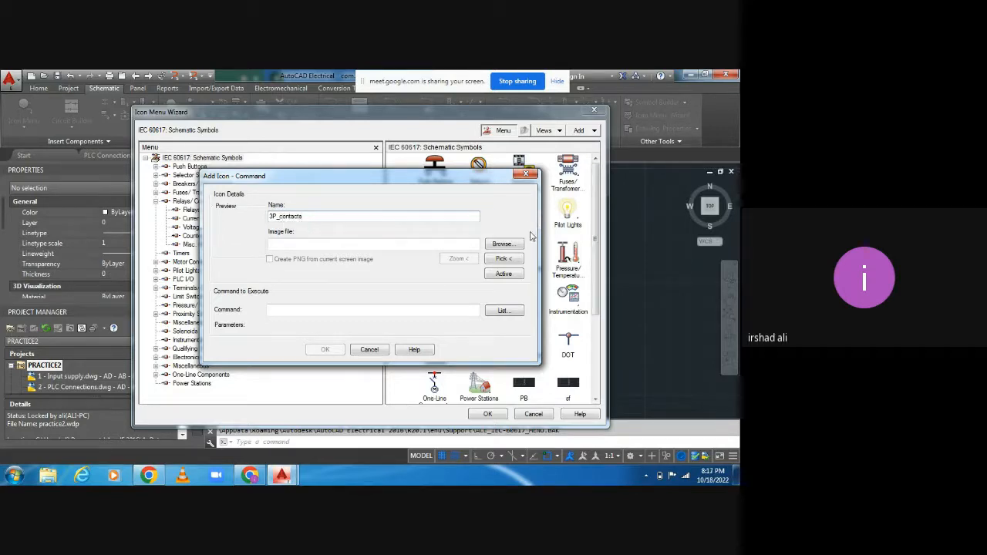
{"action": "left_click", "coordinate": [503, 261]}
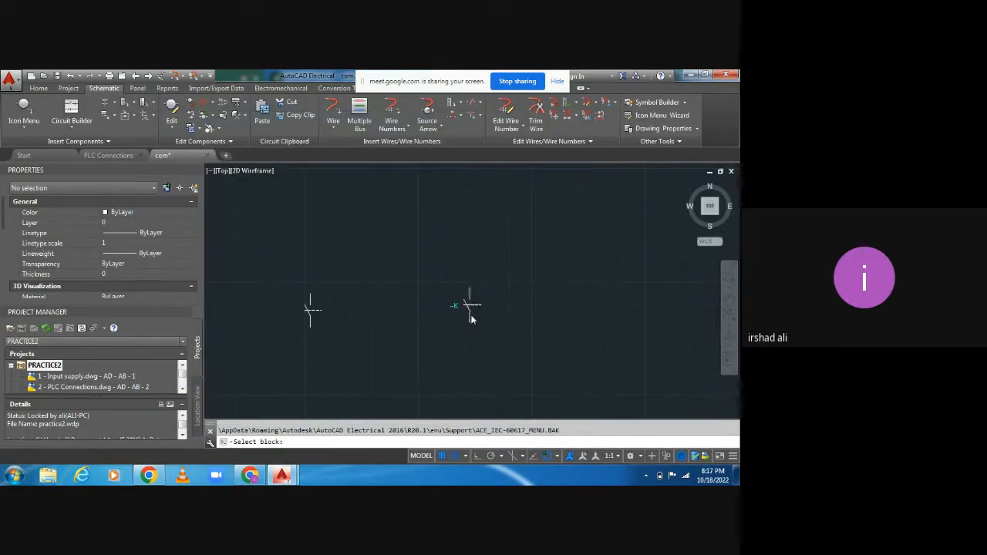
{"action": "left_click", "coordinate": [472, 319]}
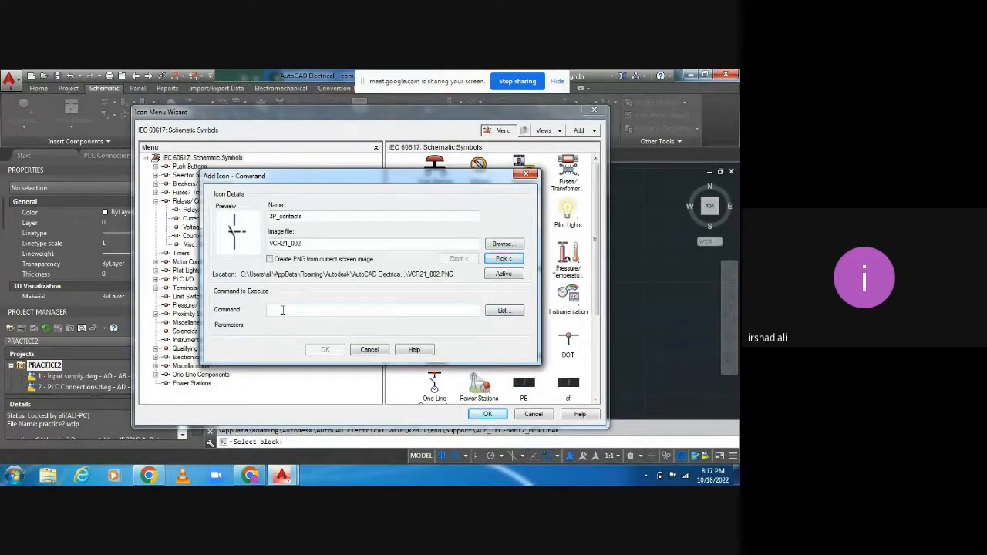
- Assign the 3-pole parametric build command WD_3UNIT VCR21_002 to the 3P_contacts icon and save the icon menu
{"action": "left_click", "coordinate": [503, 311]}
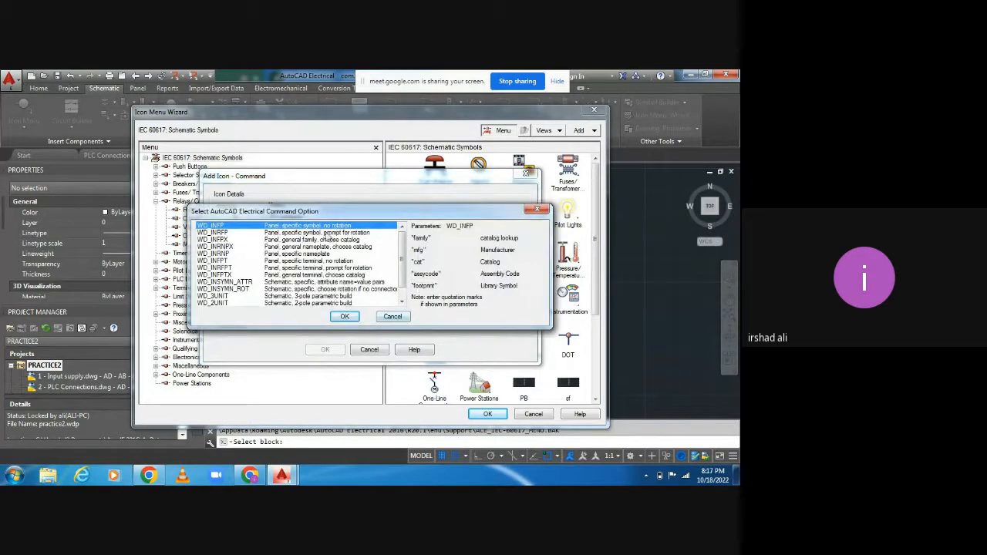
{"action": "left_click_drag", "start_coordinate": [405, 263], "coordinate": [405, 272]}
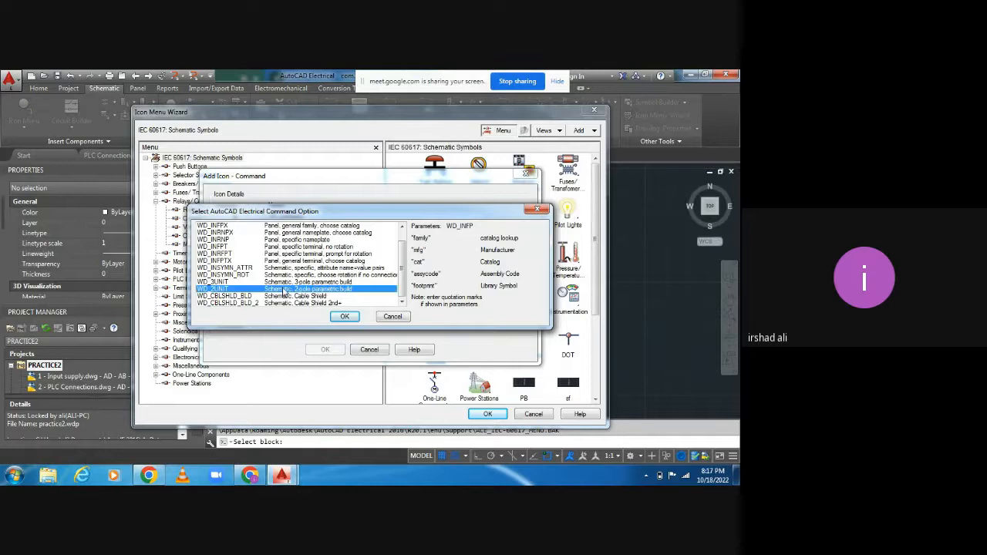
{"action": "left_click", "coordinate": [284, 290]}
{"action": "left_click", "coordinate": [288, 283]}
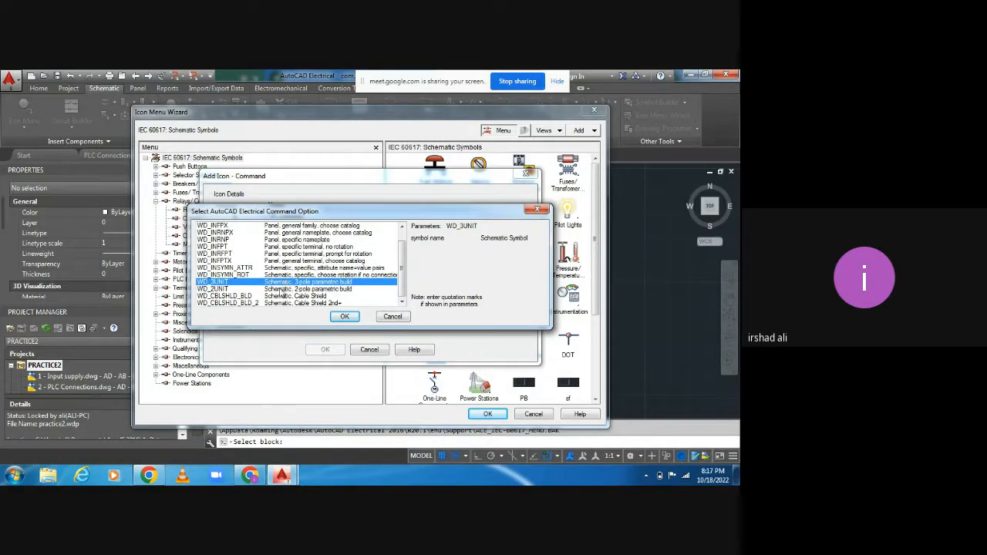
{"action": "left_click", "coordinate": [280, 290]}
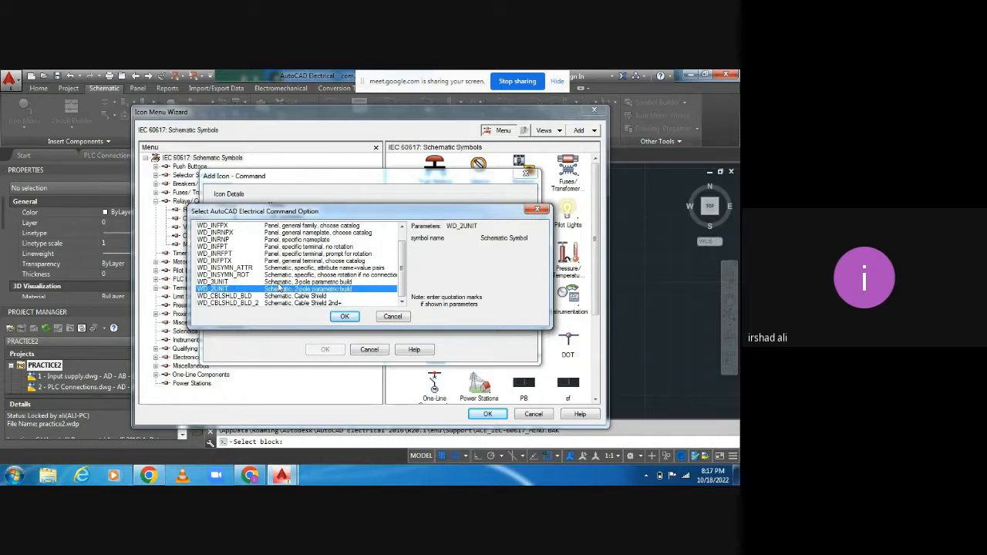
{"action": "left_click", "coordinate": [279, 281]}
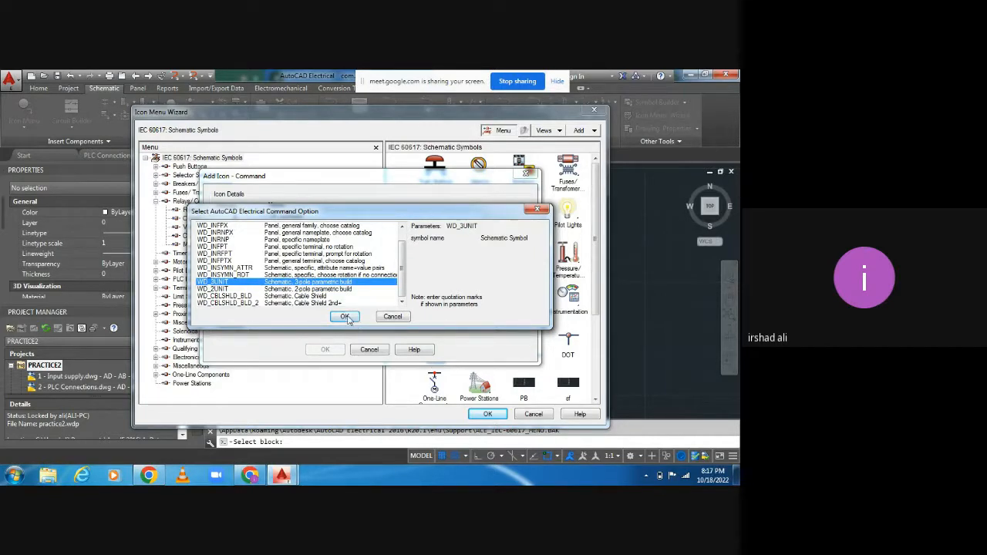
{"action": "left_click", "coordinate": [345, 317]}
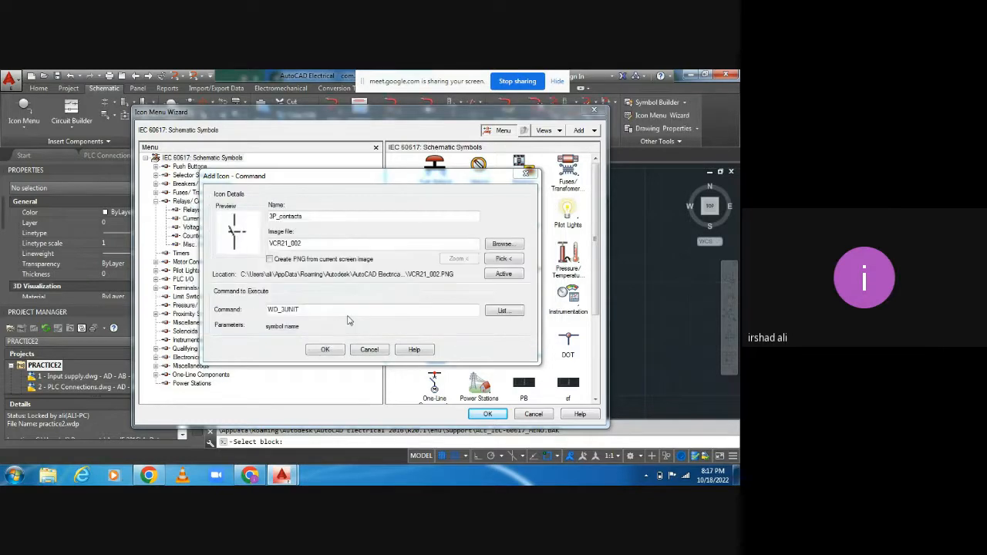
{"action": "left_click", "coordinate": [307, 310]}
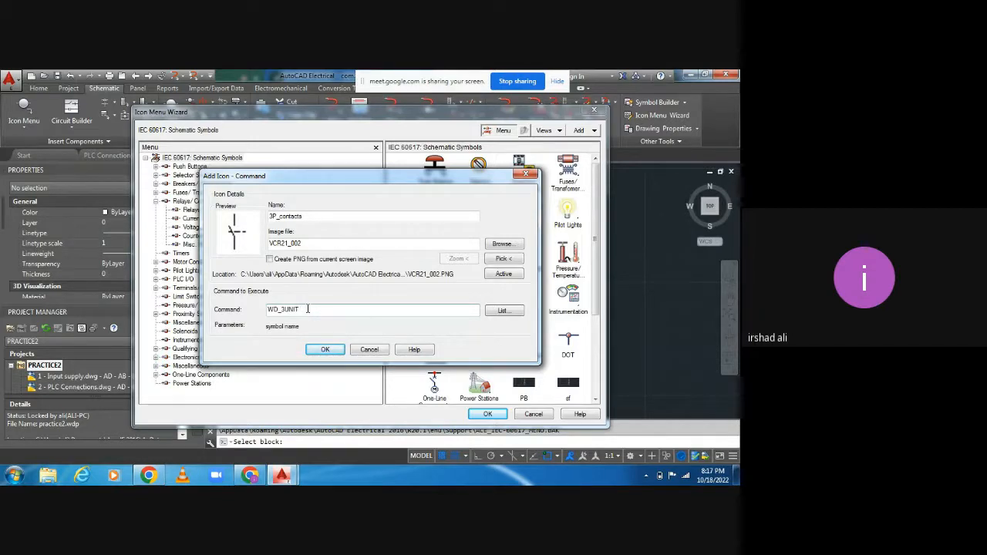
{"action": "type", "text": "VCR21_002"}
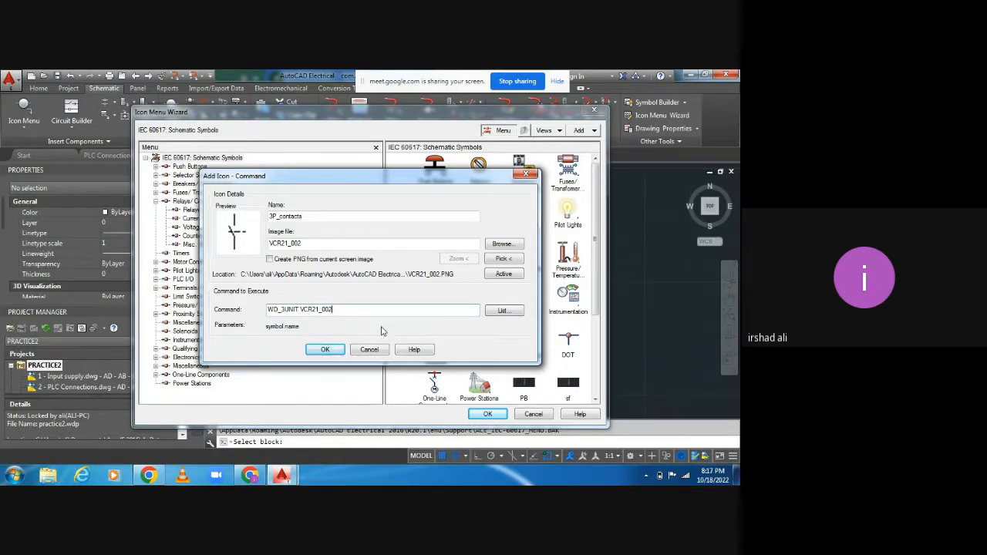
{"action": "left_click", "coordinate": [326, 350]}
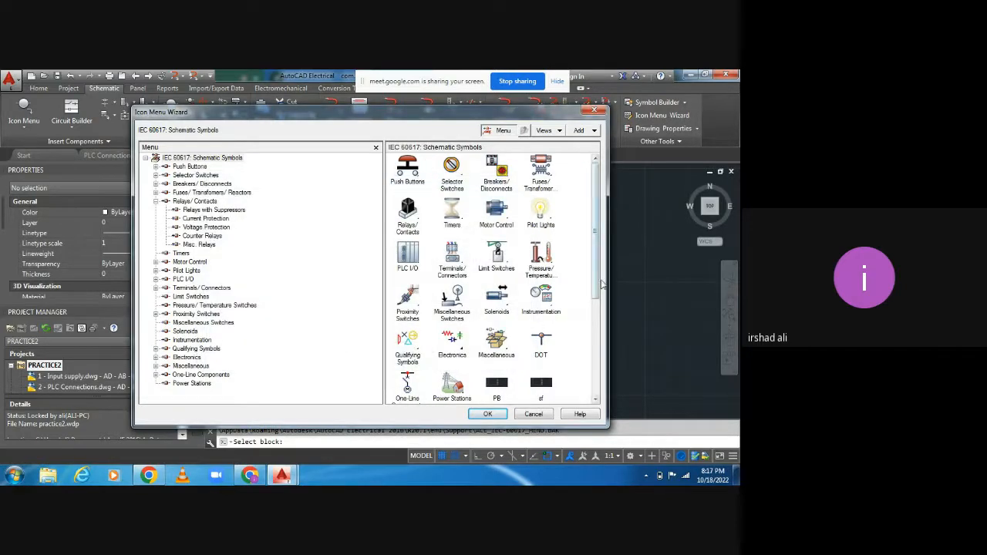
{"action": "left_click_drag", "start_coordinate": [597, 280], "coordinate": [587, 369]}
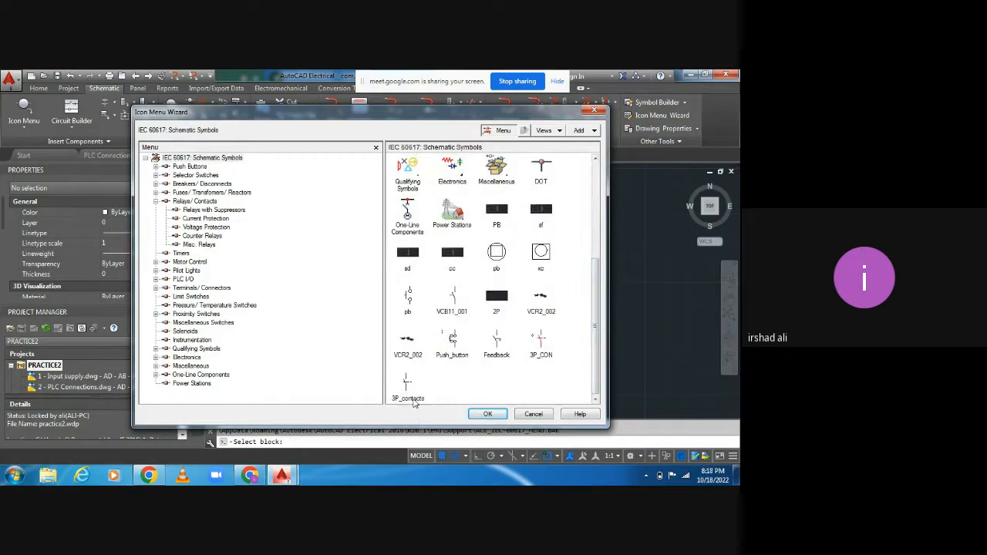
{"action": "left_click", "coordinate": [489, 415]}
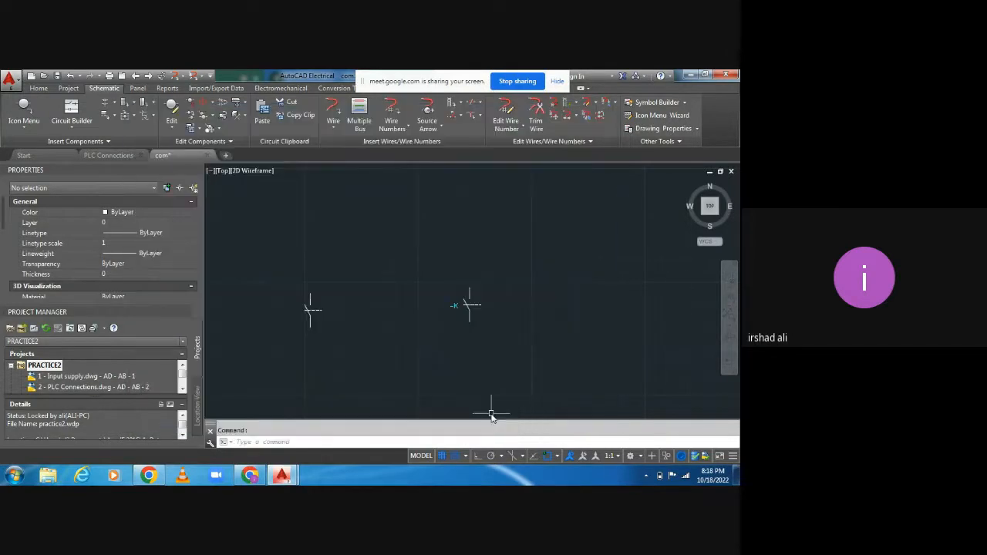
- Check the schematic component icon menu for the 3P_contacts icon, then close it without inserting anything
{"action": "left_click", "coordinate": [23, 128]}
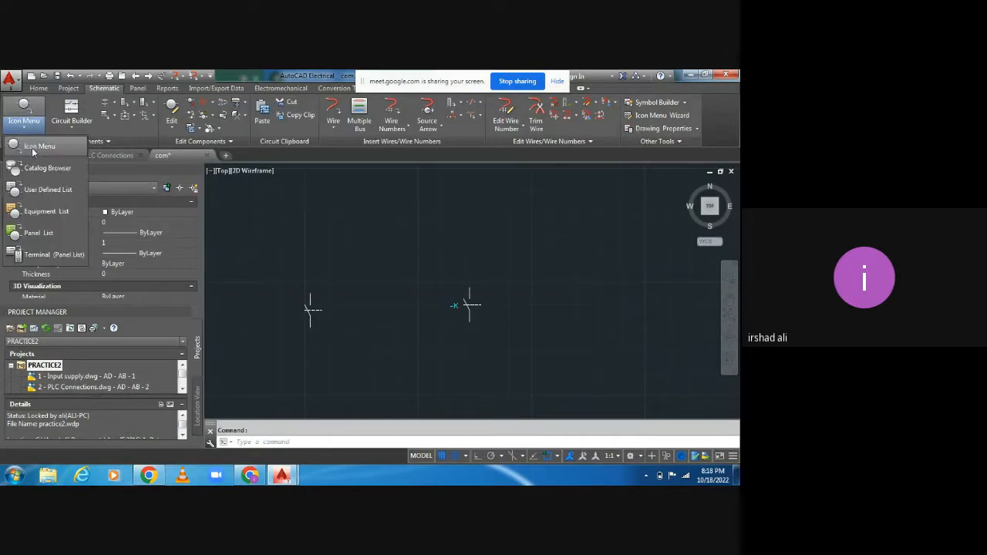
{"action": "left_click", "coordinate": [71, 151]}
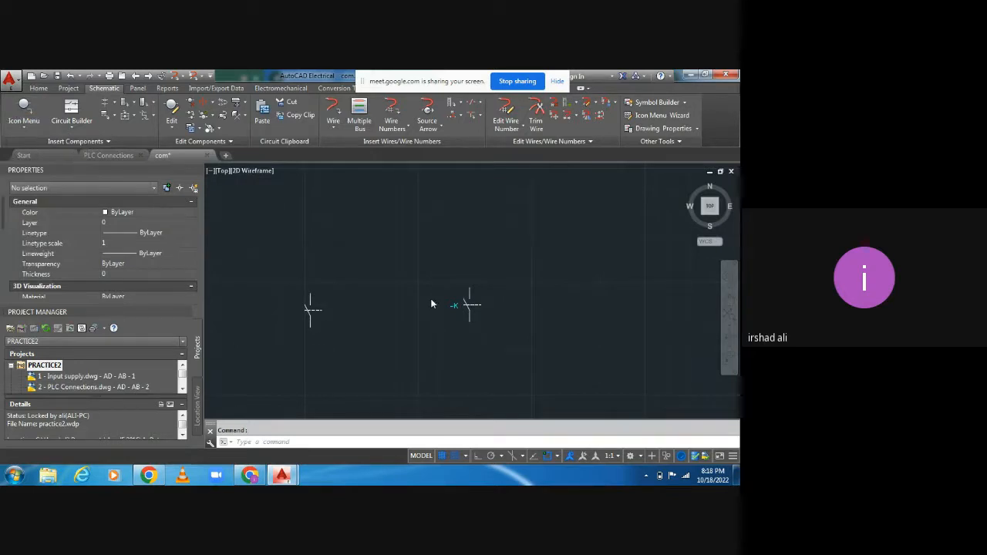
{"action": "left_click_drag", "start_coordinate": [589, 263], "coordinate": [593, 370]}
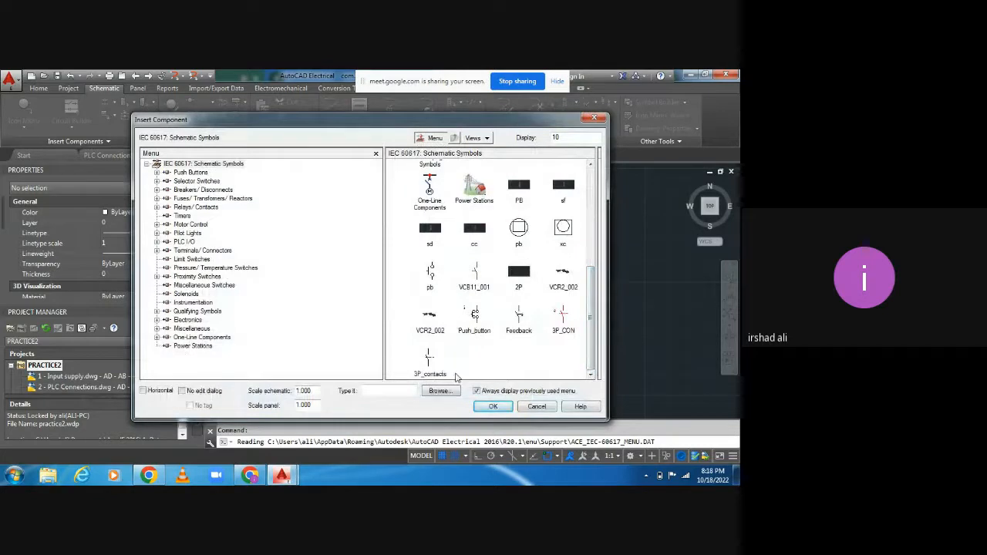
{"action": "left_click", "coordinate": [536, 407]}
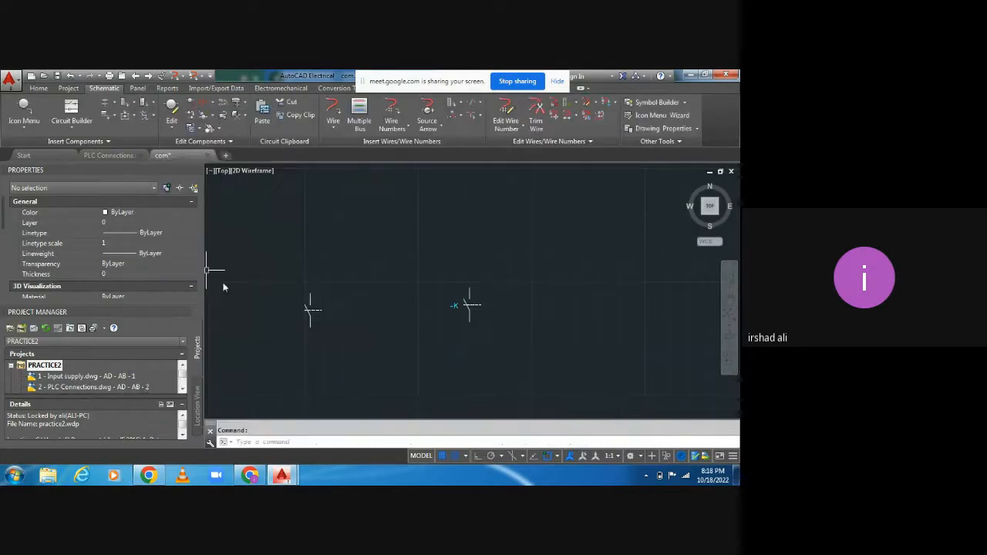
- Open the Motor circuit.dwg drawing from the PRACTICE2 project
{"action": "left_click", "coordinate": [182, 390]}
{"action": "left_click", "coordinate": [182, 390]}
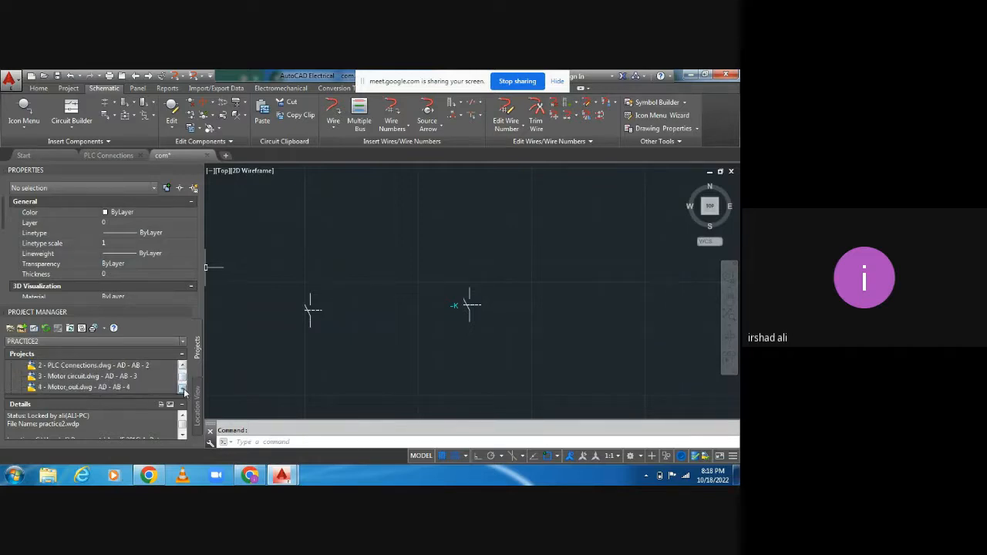
{"action": "double_click", "coordinate": [84, 388]}
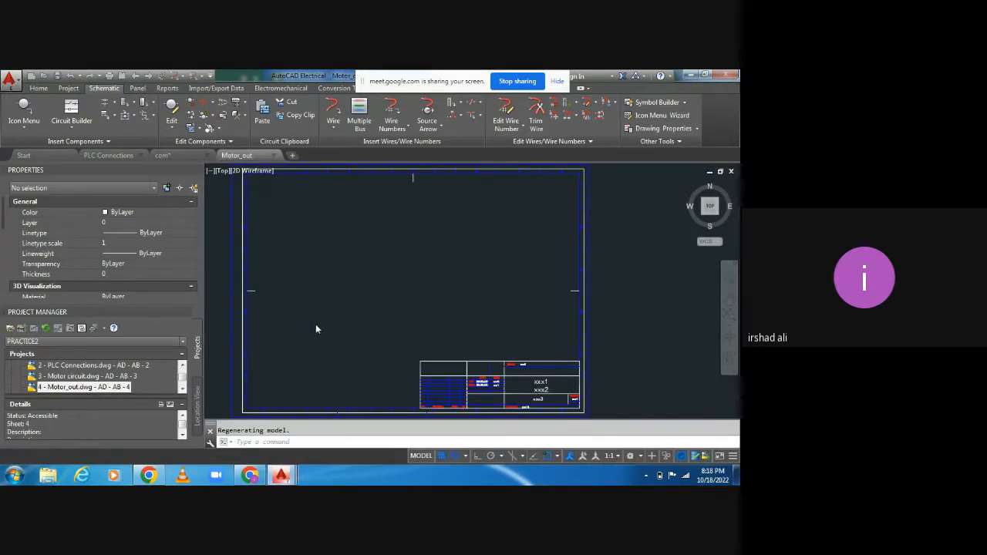
{"action": "double_click", "coordinate": [84, 377]}
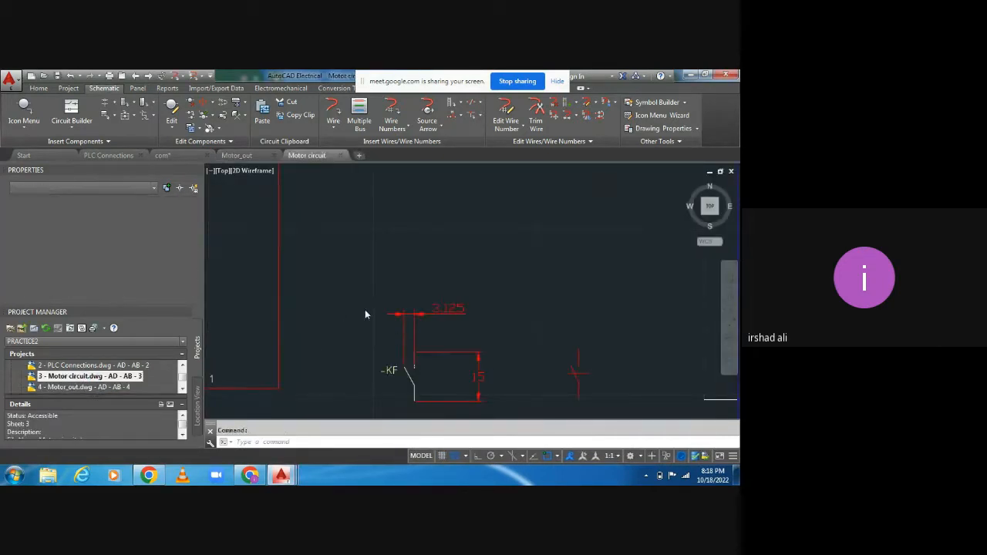
- Delete the single-pole contact -KF3 from the first motor supply wire above the overload -KF2
{"action": "scroll", "coordinate": [364, 310], "scroll_direction": "down", "scroll_amount": 5}
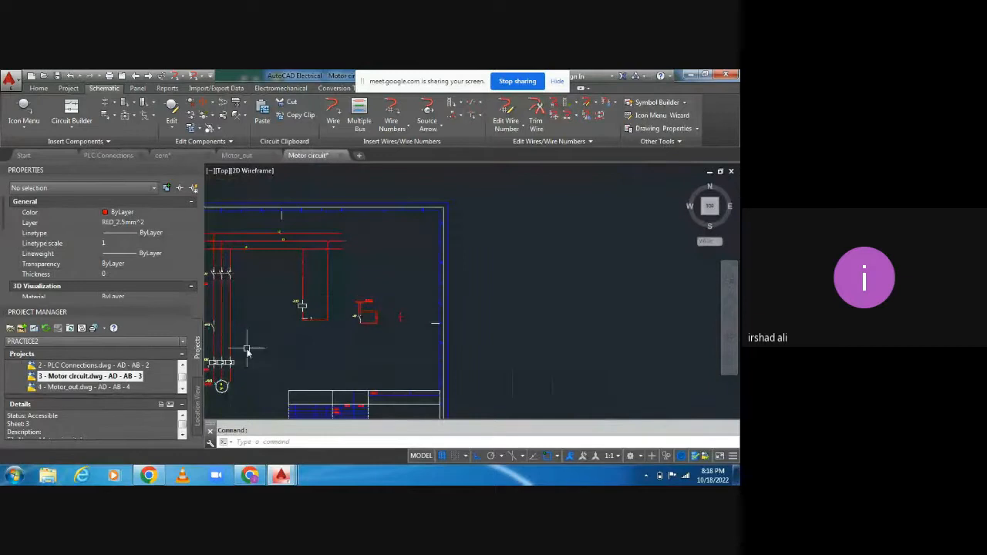
{"action": "scroll", "coordinate": [243, 345], "scroll_direction": "down", "scroll_amount": 2}
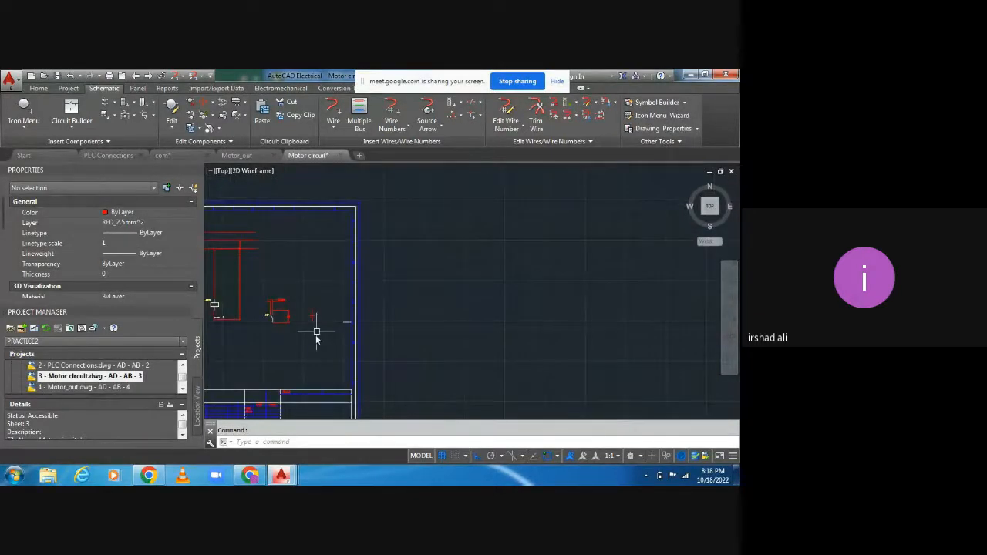
{"action": "scroll", "coordinate": [210, 330], "scroll_direction": "down", "scroll_amount": 4}
{"action": "scroll", "coordinate": [210, 329], "scroll_direction": "up", "scroll_amount": 5}
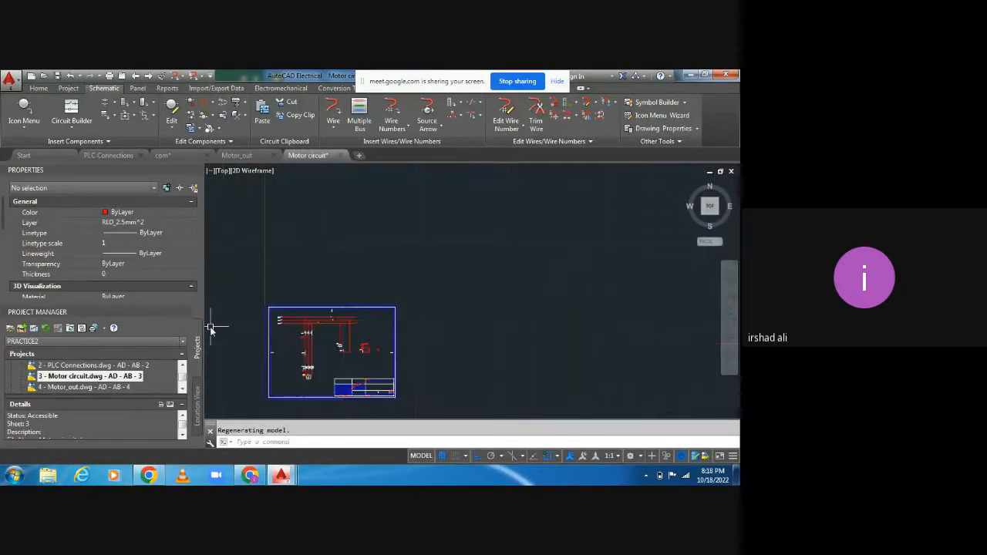
{"action": "scroll", "coordinate": [486, 412], "scroll_direction": "down", "scroll_amount": 3}
{"action": "scroll", "coordinate": [486, 317], "scroll_direction": "down", "scroll_amount": 2}
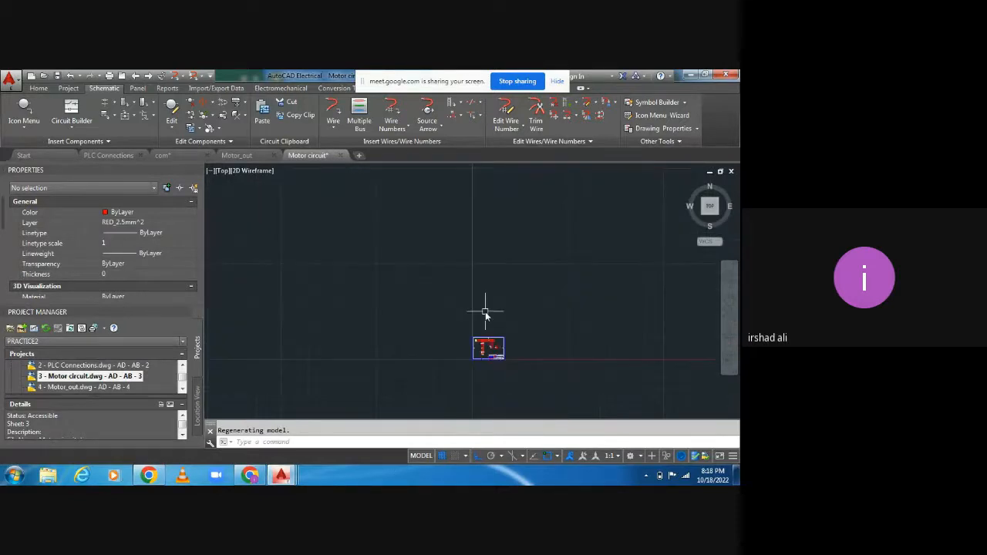
{"action": "scroll", "coordinate": [485, 379], "scroll_direction": "up", "scroll_amount": 4}
{"action": "scroll", "coordinate": [507, 262], "scroll_direction": "up", "scroll_amount": 7}
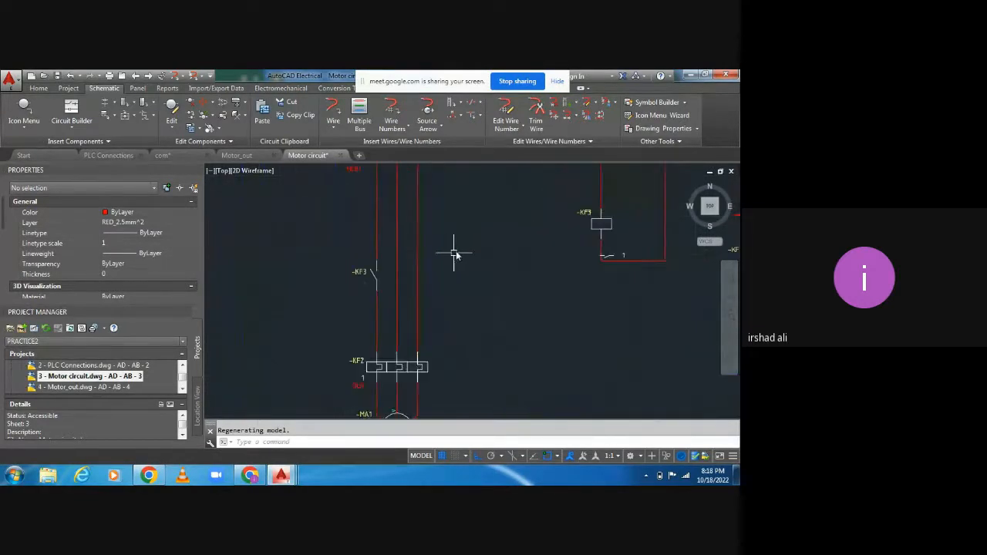
{"action": "left_click", "coordinate": [375, 278]}
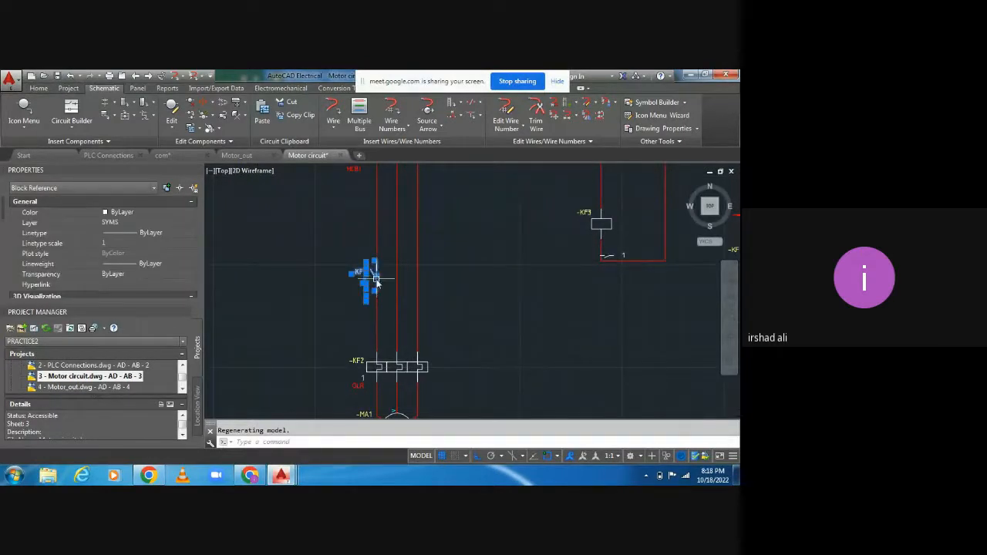
{"action": "key", "text": "Delete"}
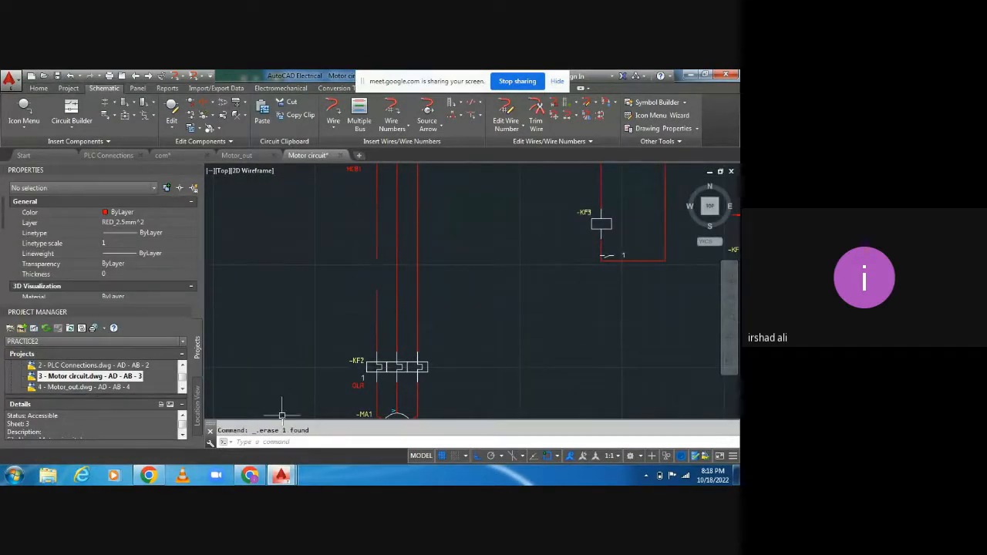
- Join the two wire segments on either side of the deleted contact's gap into one line
{"action": "left_click", "coordinate": [277, 442]}
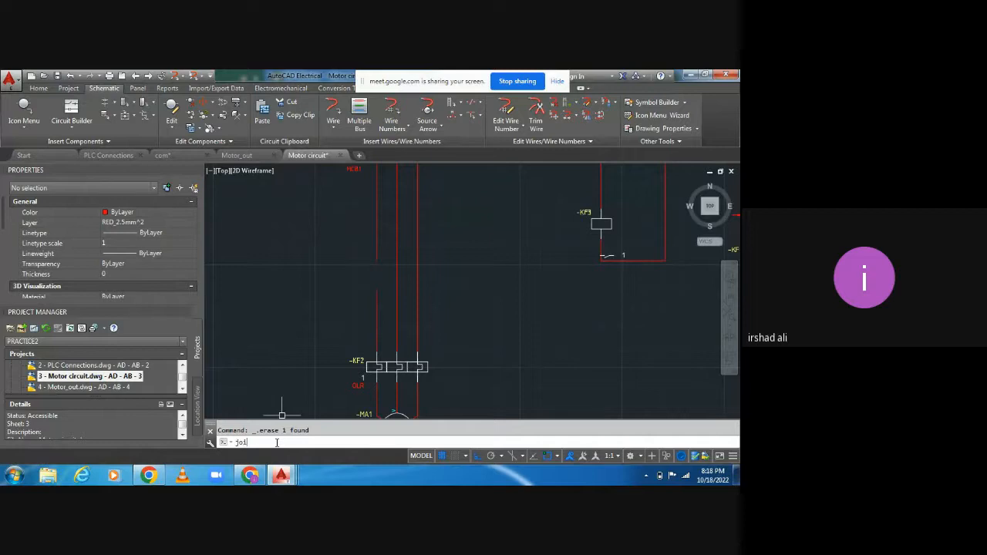
{"action": "type", "text": "joi"}
{"action": "key", "text": "Return"}
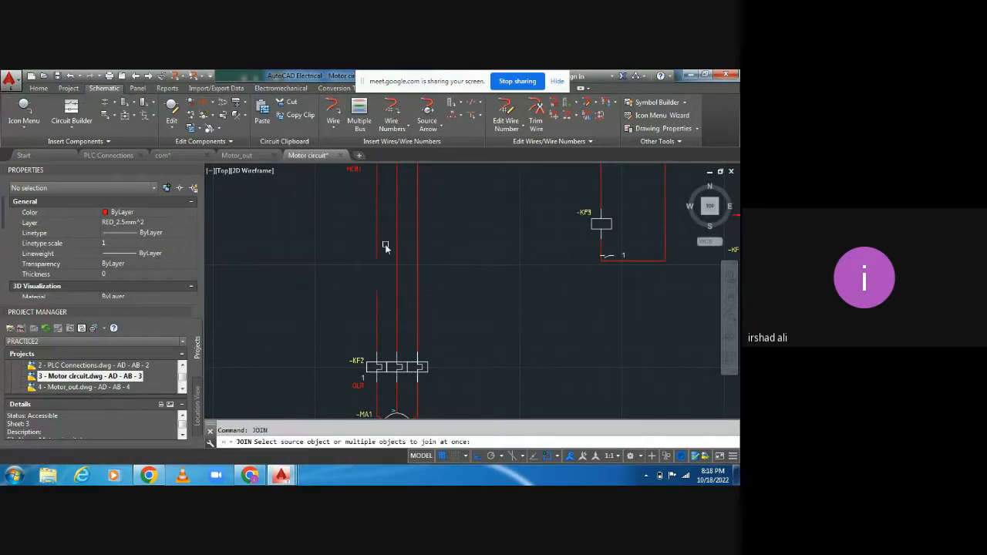
{"action": "left_click", "coordinate": [375, 247]}
{"action": "left_click", "coordinate": [376, 312]}
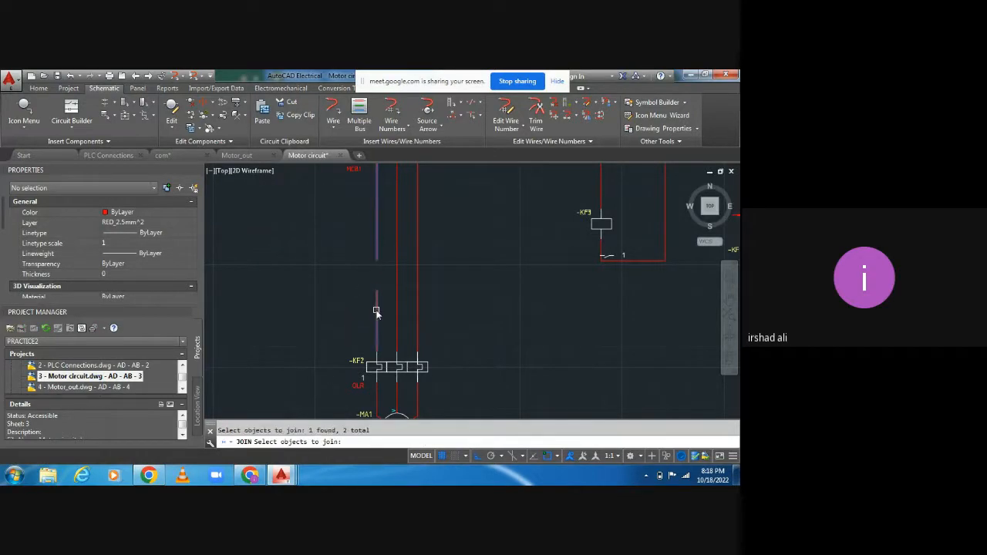
{"action": "key", "text": "Return"}
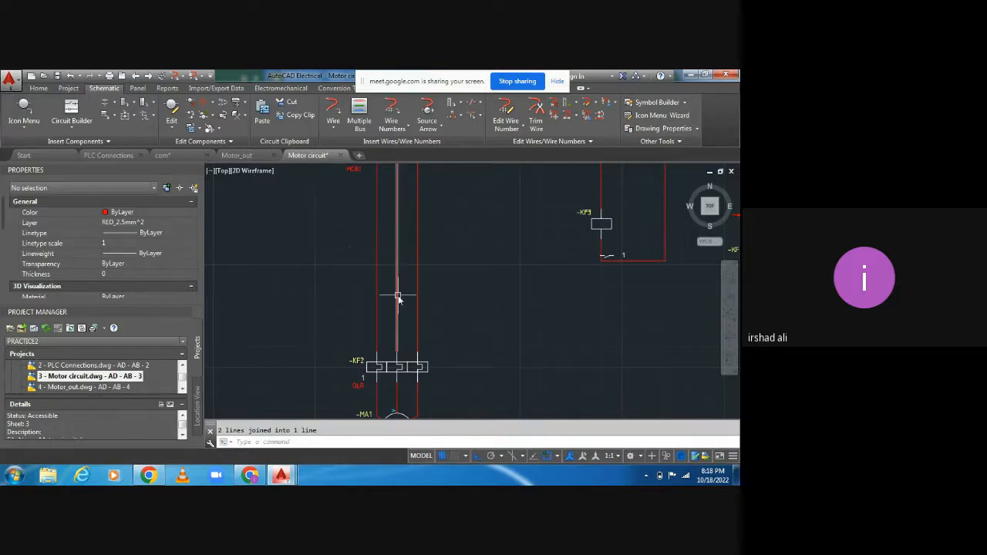
- Insert the 3P_contacts symbol on the first of the three motor supply wires, above the overload -KF2
{"action": "left_click", "coordinate": [28, 131]}
{"action": "left_click", "coordinate": [36, 147]}
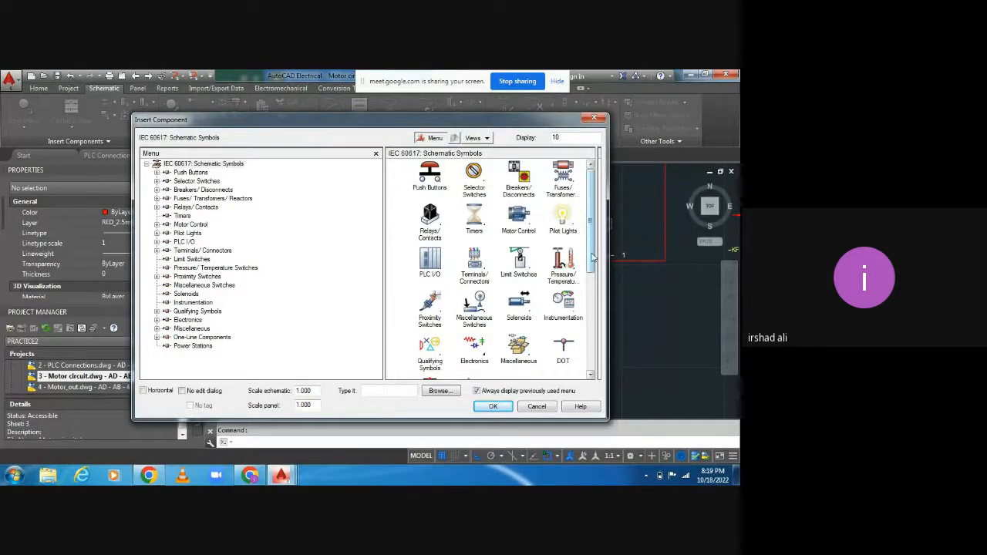
{"action": "scroll", "coordinate": [585, 372], "scroll_direction": "down", "scroll_amount": 5}
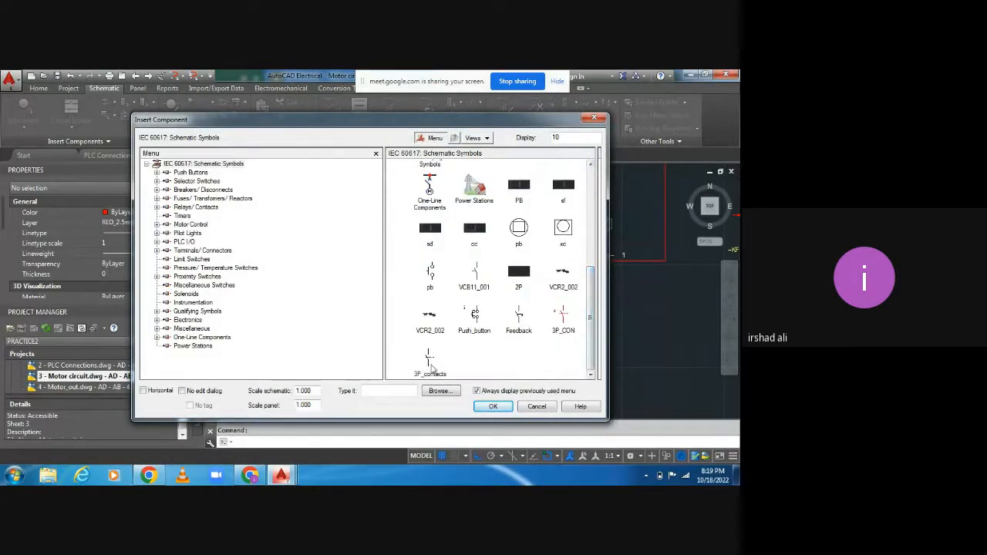
{"action": "left_click", "coordinate": [429, 362]}
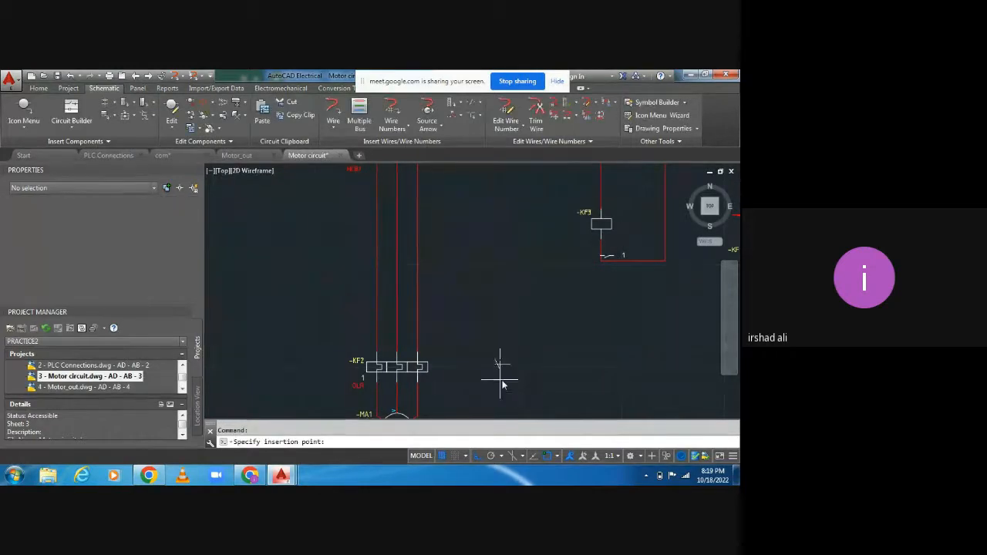
{"action": "left_click", "coordinate": [377, 281]}
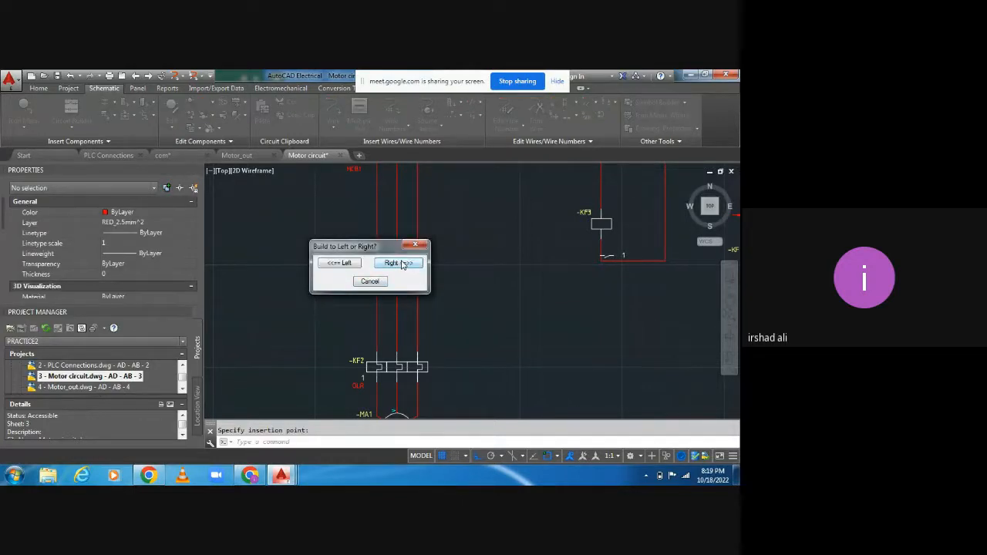
{"action": "left_click_drag", "start_coordinate": [385, 247], "coordinate": [527, 251]}
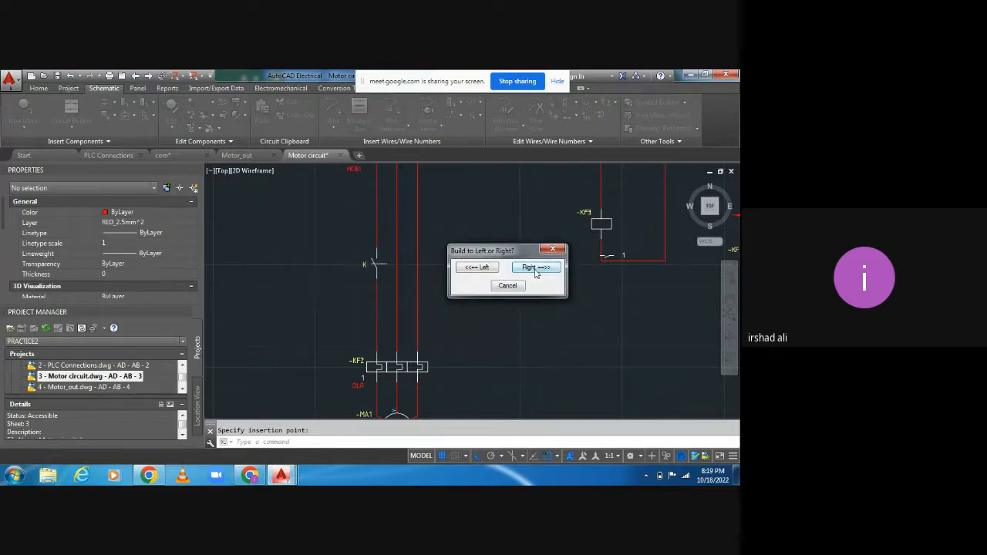
- Build the three-pole contact to the right across the motor supply wires and link it to the parent coil -KF3
{"action": "left_click", "coordinate": [535, 268]}
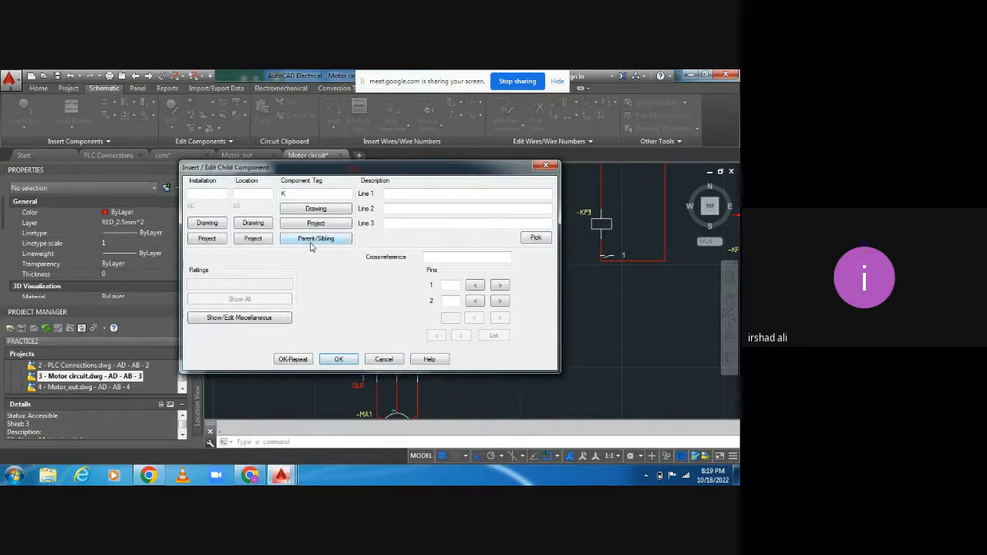
{"action": "left_click", "coordinate": [311, 241]}
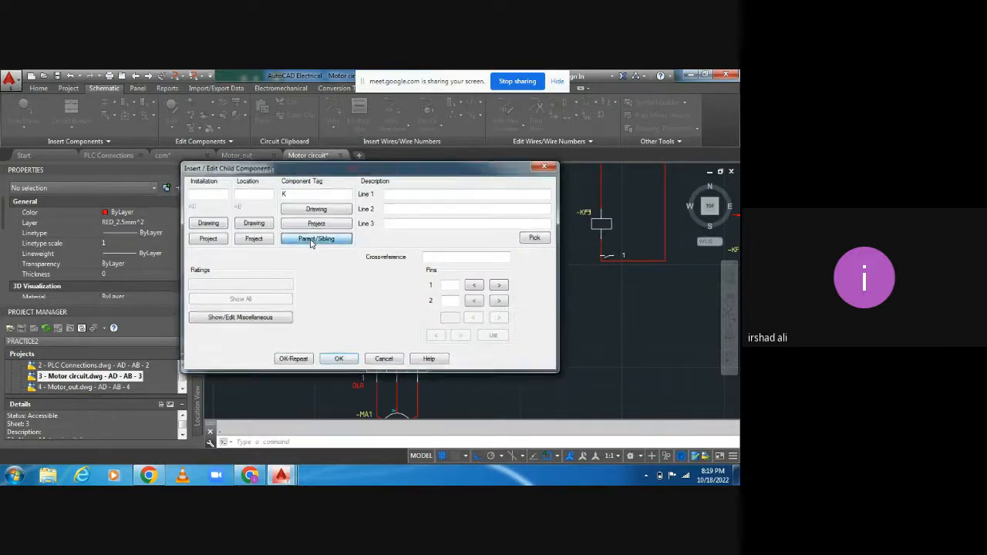
{"action": "left_click", "coordinate": [606, 225]}
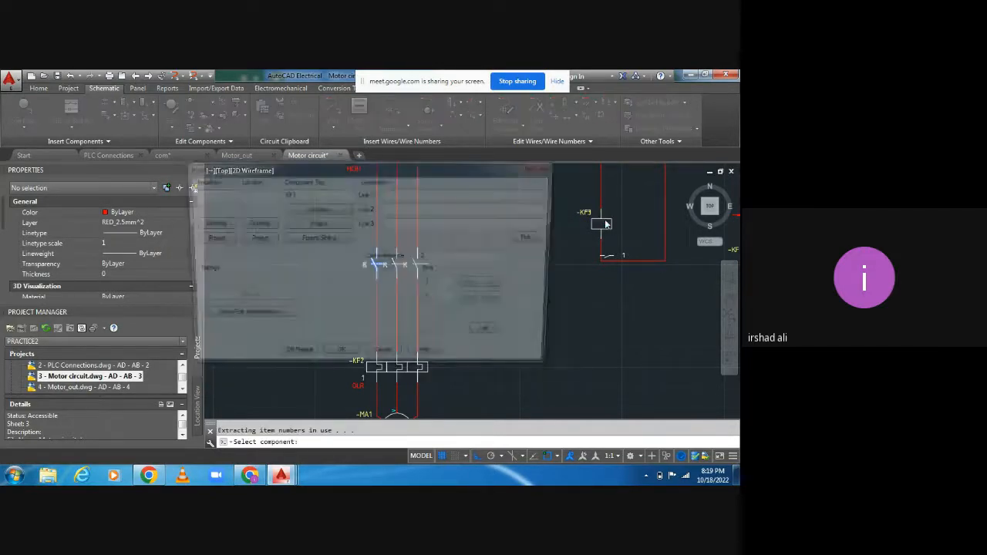
{"action": "left_click", "coordinate": [337, 361]}
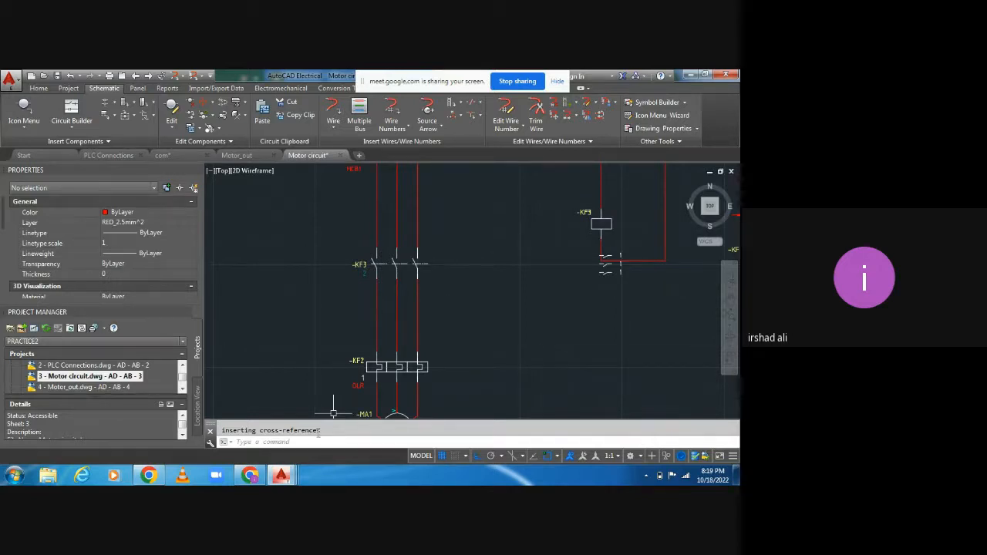
{"action": "left_click", "coordinate": [250, 476]}
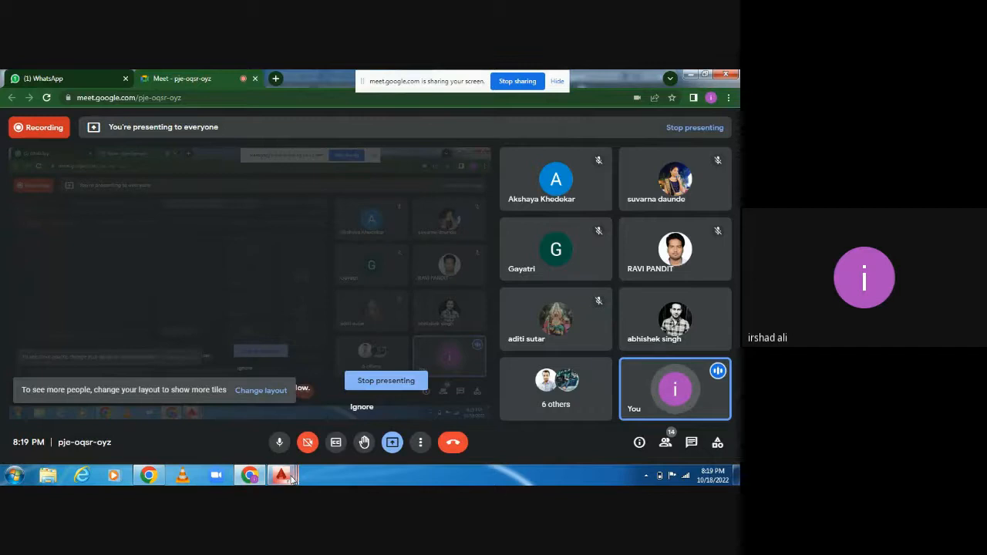
{"action": "left_click", "coordinate": [285, 475]}
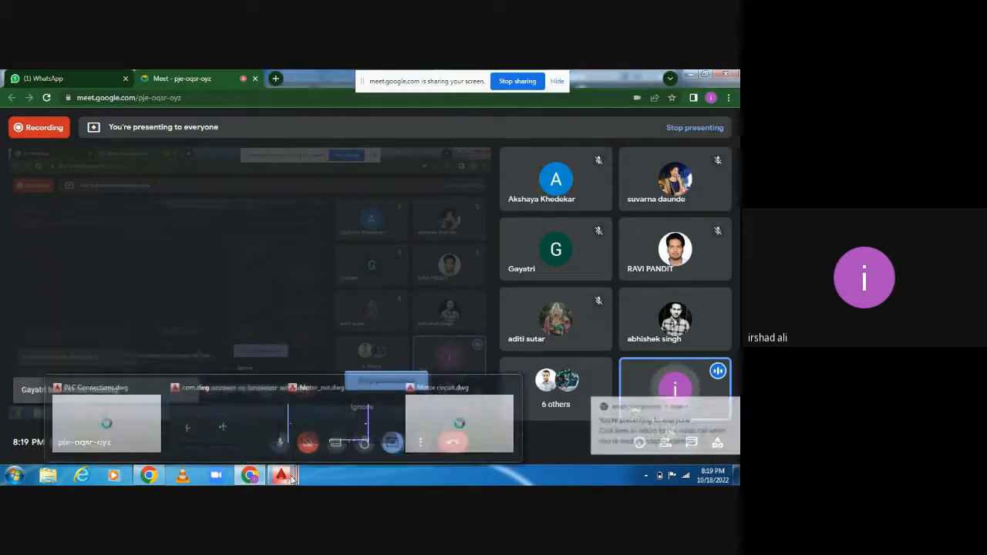
{"action": "left_click", "coordinate": [362, 421]}
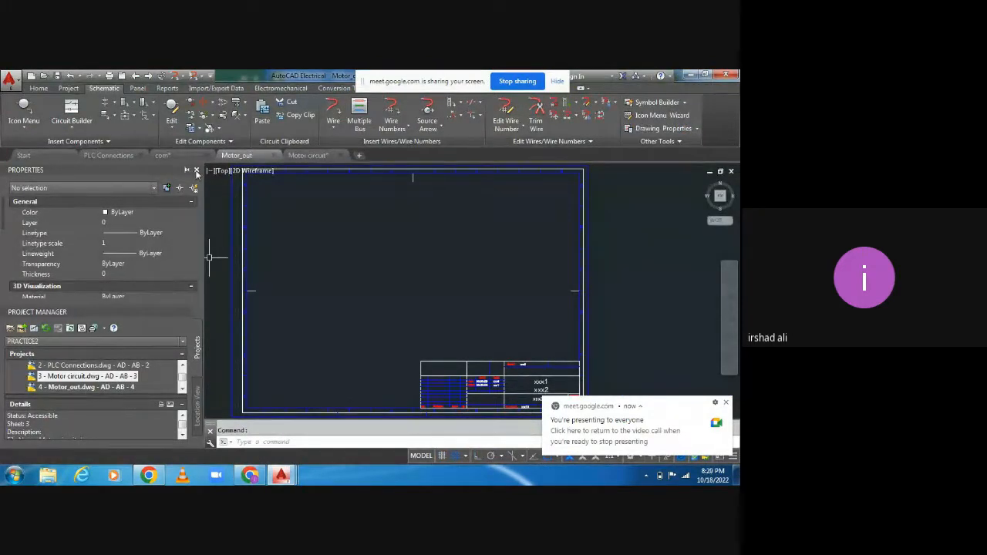
- Close the Properties palette and bring up Motor circuit.dwg from the PRACTICE2 project
{"action": "left_click", "coordinate": [197, 171]}
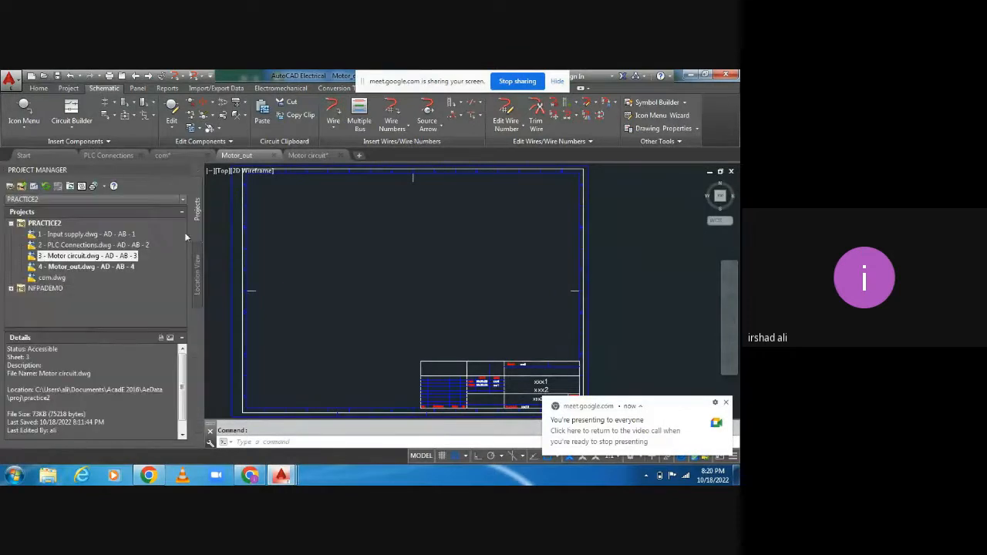
{"action": "double_click", "coordinate": [93, 256]}
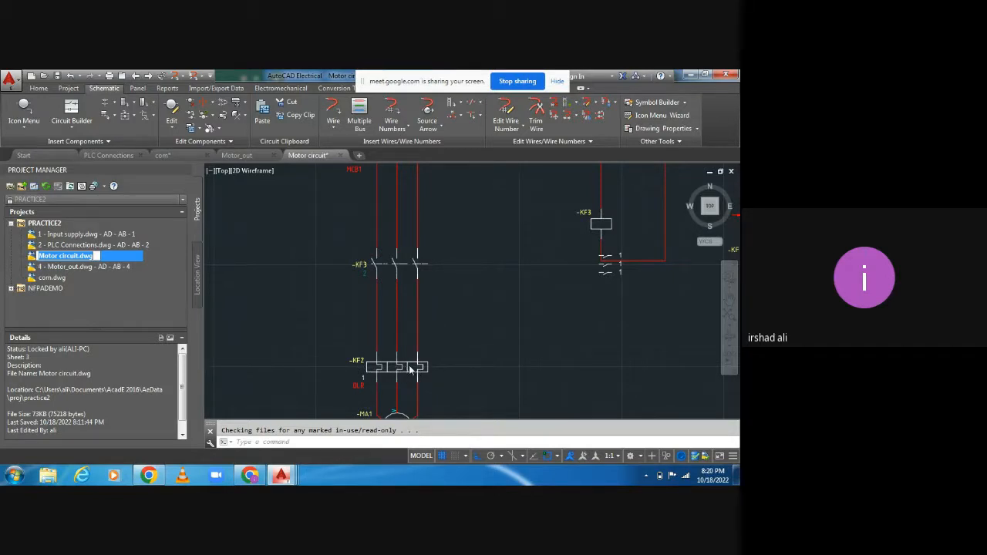
{"action": "left_click", "coordinate": [454, 269]}
{"action": "scroll", "coordinate": [452, 261], "scroll_direction": "down", "scroll_amount": 6}
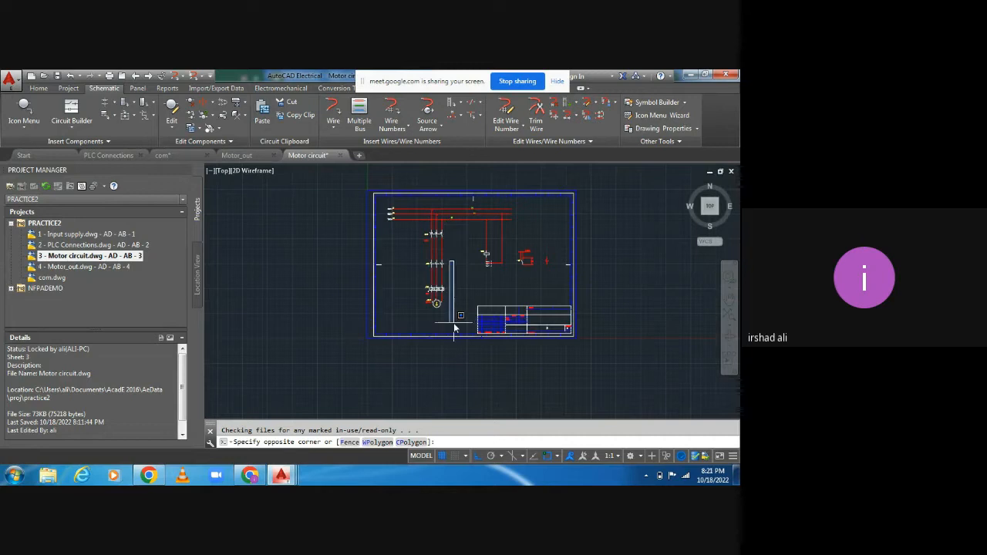
{"action": "key", "text": "Escape"}
- Edit the three-phase motor -MA1 below the overload relay and look up its catalog data
{"action": "scroll", "coordinate": [455, 318], "scroll_direction": "up", "scroll_amount": 5}
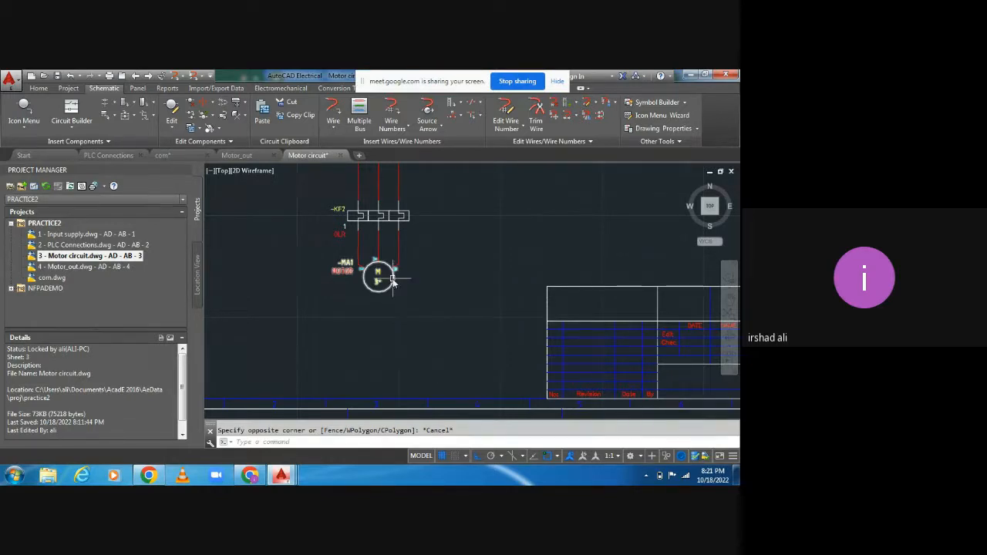
{"action": "left_click", "coordinate": [393, 283]}
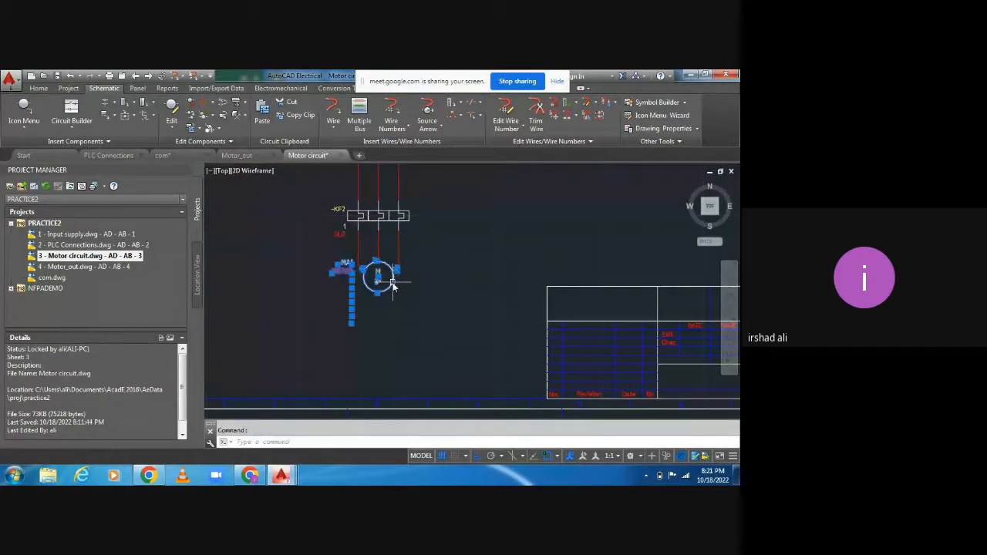
{"action": "double_click", "coordinate": [392, 283]}
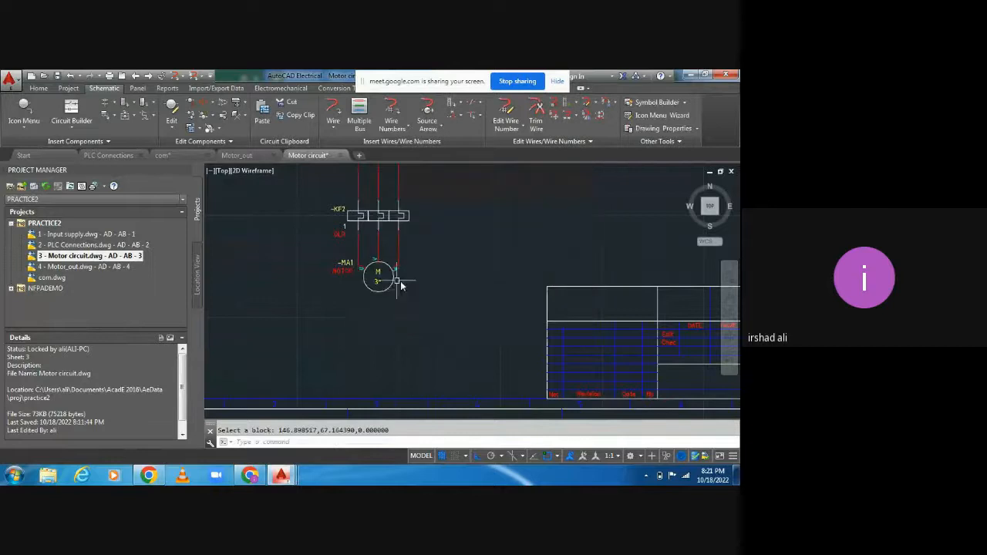
{"action": "right_click", "coordinate": [394, 286]}
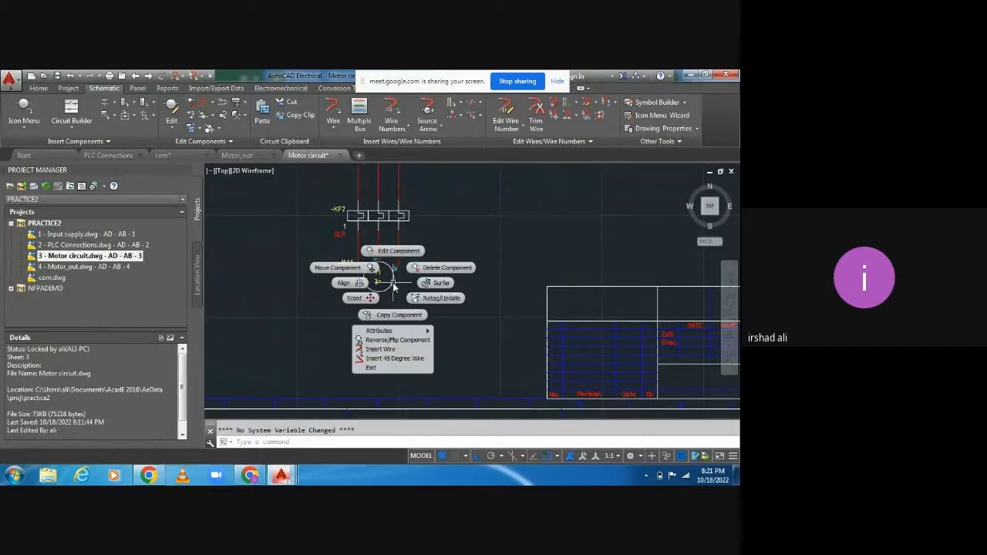
{"action": "left_click", "coordinate": [395, 249]}
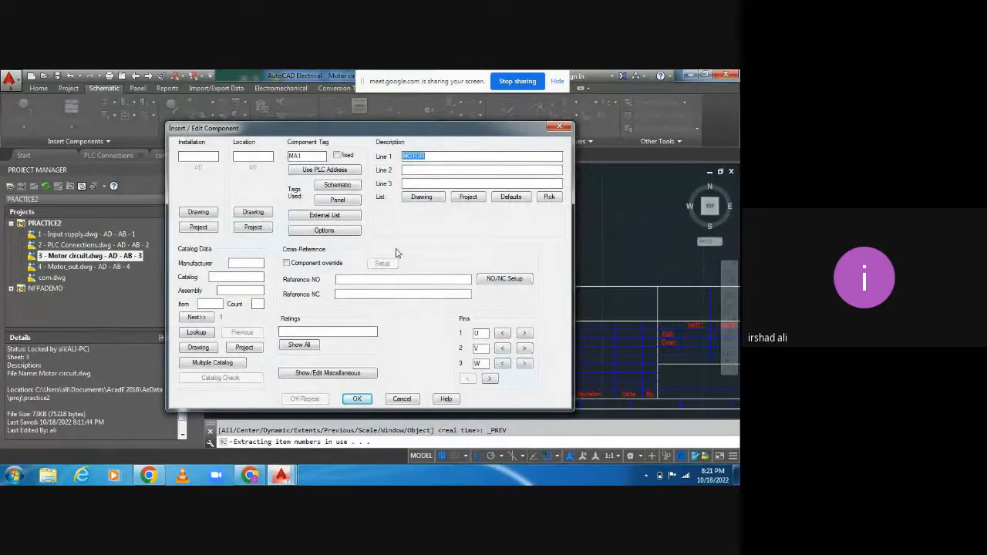
{"action": "left_click", "coordinate": [196, 333]}
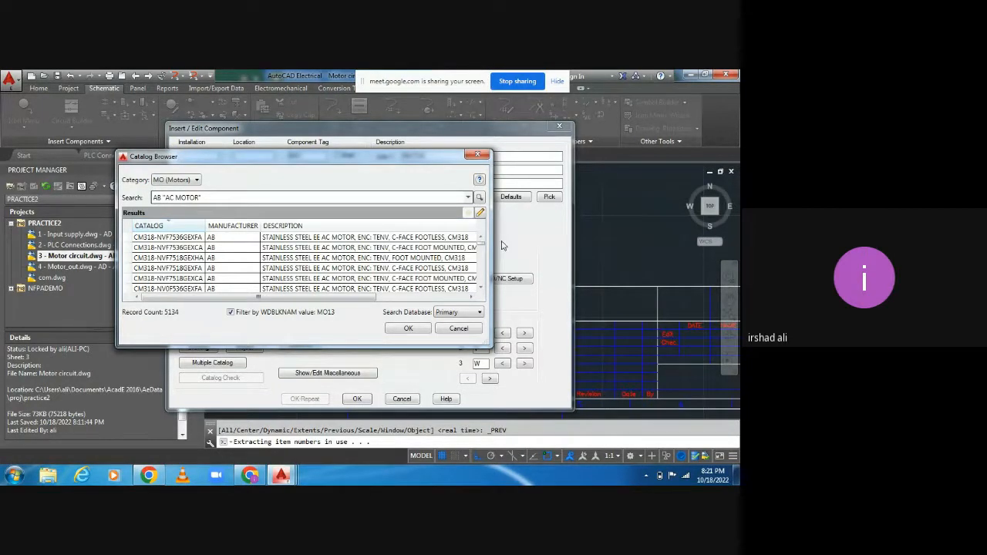
- Examine the AB AC motor catalog entries, comparing their horsepower, voltage, phase, speed, frame and description
{"action": "mouse_move", "coordinate": [482, 242]}
{"action": "left_mouse_down"}
{"action": "mouse_move", "coordinate": [483, 285]}
{"action": "mouse_move", "coordinate": [481, 243]}
{"action": "left_mouse_up"}
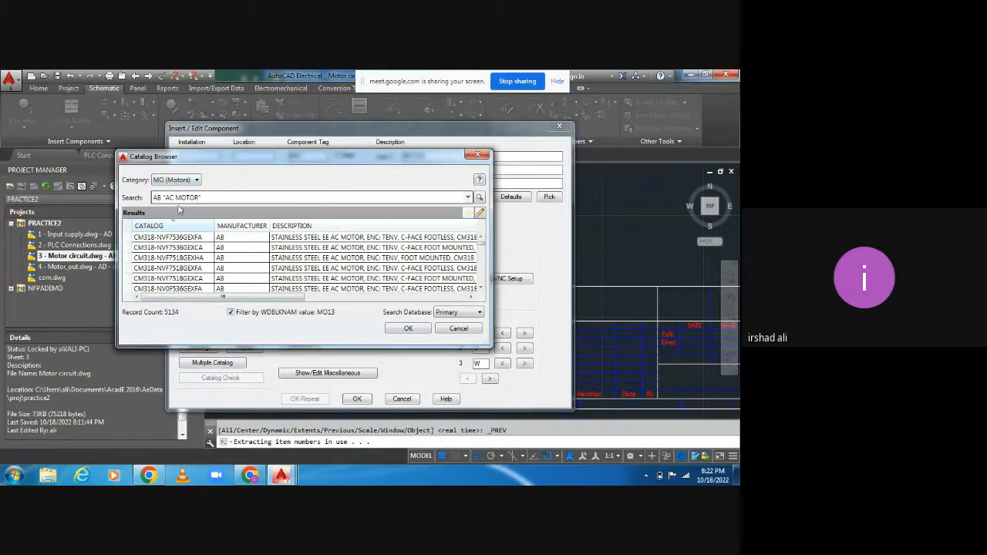
{"action": "left_click_drag", "start_coordinate": [234, 299], "coordinate": [409, 307]}
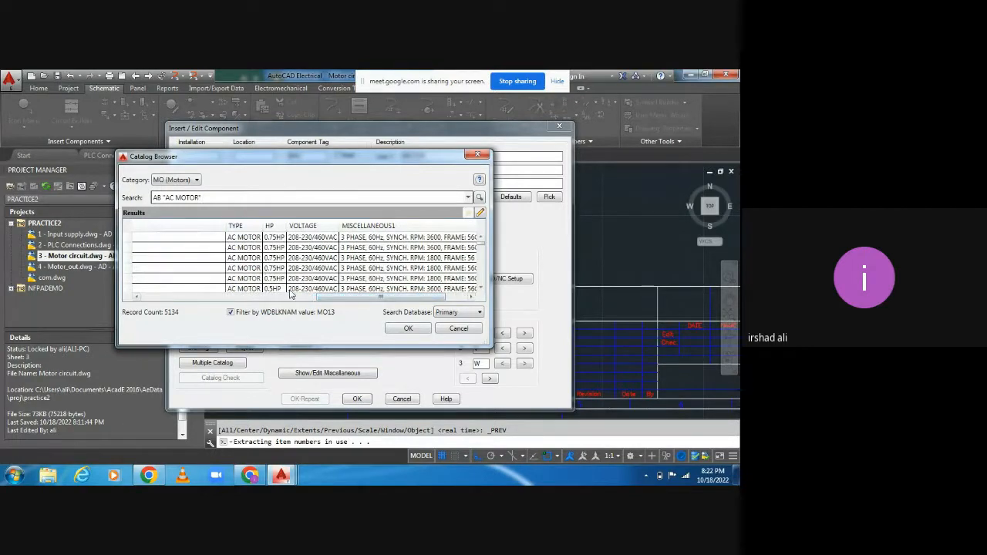
{"action": "left_click", "coordinate": [481, 289]}
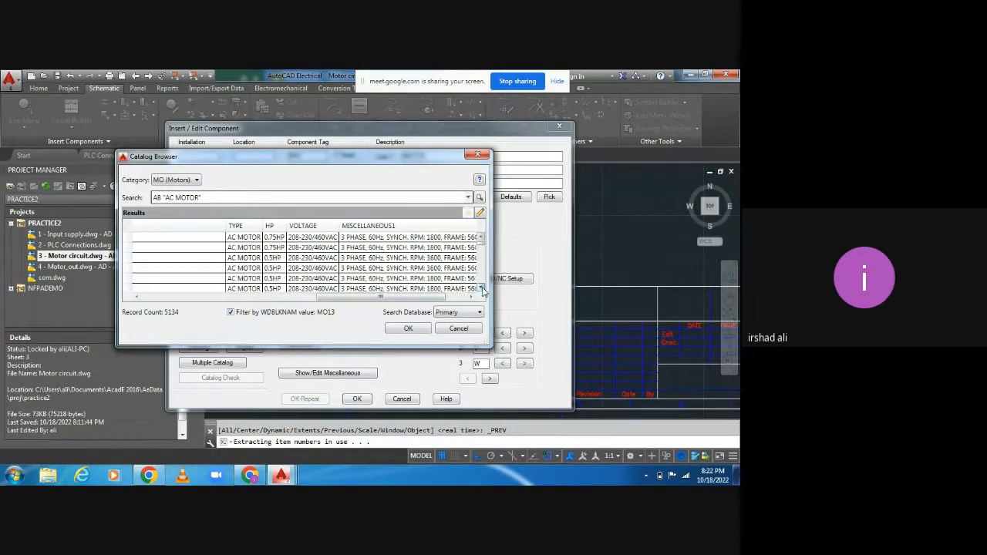
{"action": "left_click", "coordinate": [482, 289]}
{"action": "left_click", "coordinate": [482, 288]}
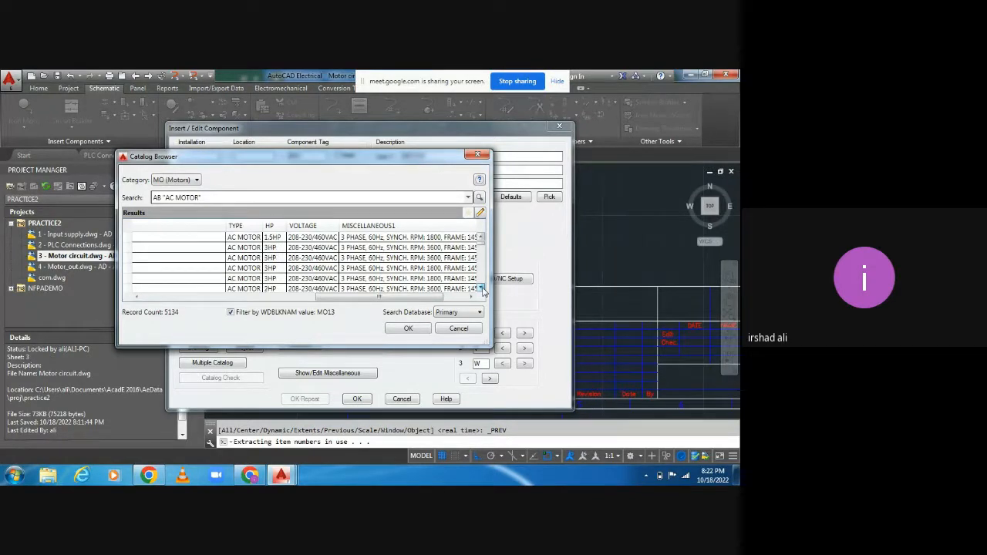
{"action": "left_click", "coordinate": [481, 289]}
{"action": "left_click", "coordinate": [481, 288]}
{"action": "left_click", "coordinate": [482, 289]}
{"action": "left_click", "coordinate": [481, 288]}
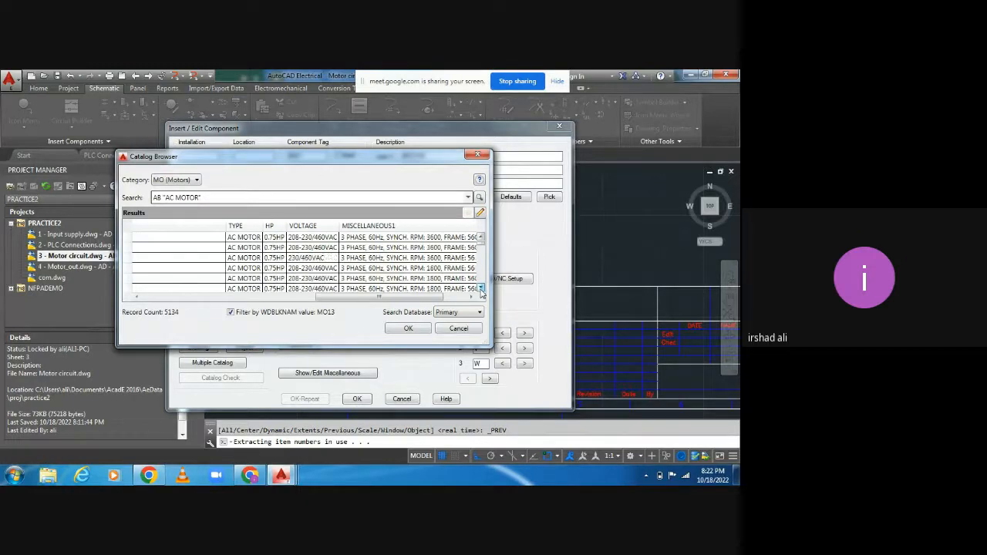
{"action": "left_click", "coordinate": [481, 288]}
{"action": "left_click", "coordinate": [482, 288]}
{"action": "left_click", "coordinate": [481, 288]}
{"action": "left_click", "coordinate": [481, 288]}
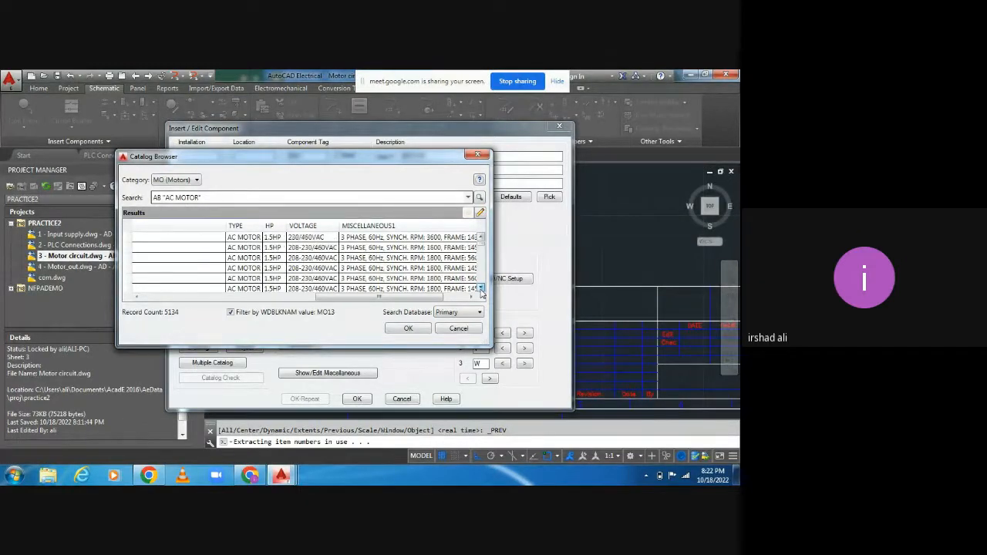
{"action": "left_click", "coordinate": [482, 289]}
{"action": "left_click", "coordinate": [481, 289]}
{"action": "left_click", "coordinate": [481, 289]}
{"action": "left_click", "coordinate": [482, 288]}
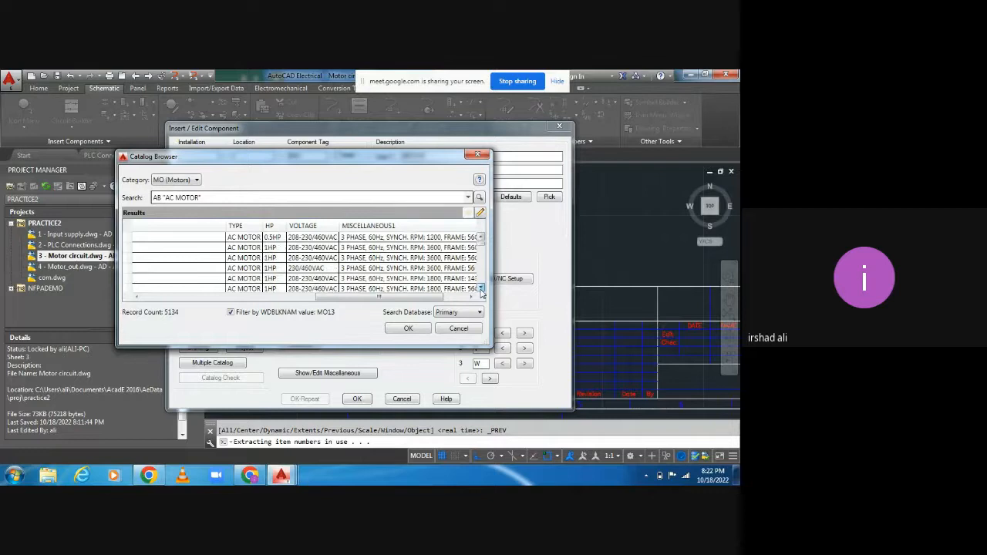
{"action": "left_click", "coordinate": [482, 289]}
{"action": "left_click", "coordinate": [481, 288]}
{"action": "left_click", "coordinate": [481, 289]}
{"action": "left_click", "coordinate": [481, 288]}
{"action": "left_click", "coordinate": [481, 289]}
{"action": "left_click", "coordinate": [481, 288]}
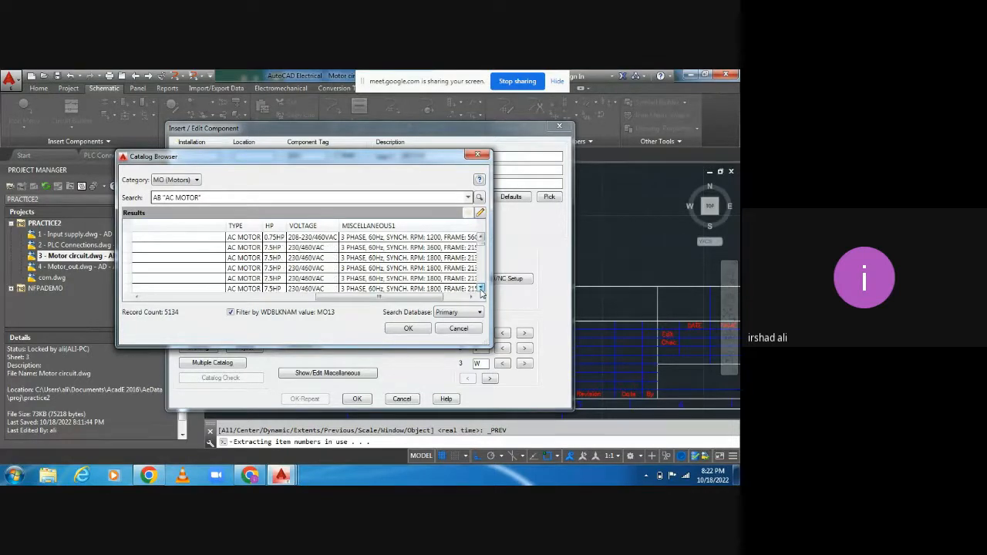
{"action": "left_click", "coordinate": [481, 288]}
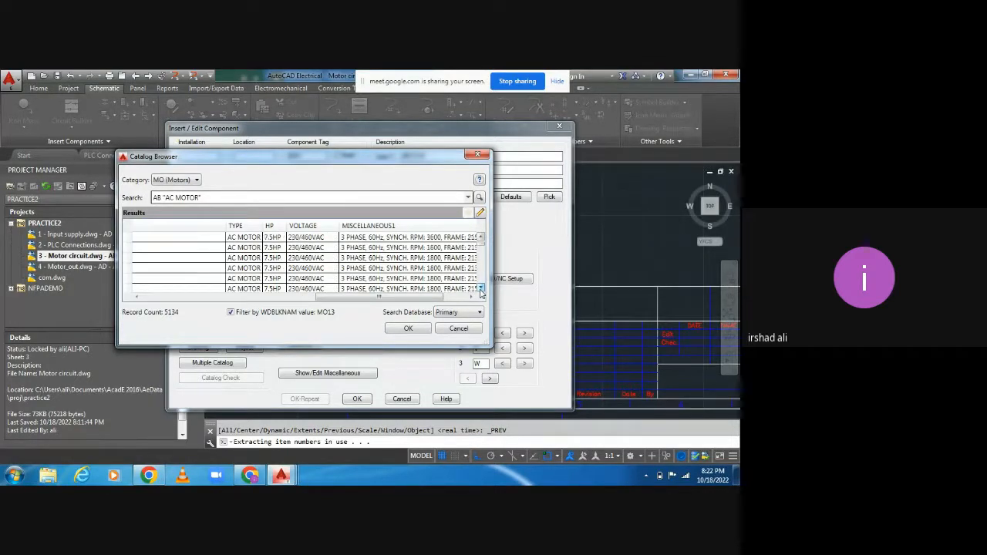
{"action": "left_click", "coordinate": [482, 288]}
{"action": "left_click", "coordinate": [482, 289]}
{"action": "left_click", "coordinate": [481, 288]}
{"action": "left_click", "coordinate": [482, 288]}
{"action": "left_click", "coordinate": [482, 288]}
{"action": "left_click", "coordinate": [482, 289]}
{"action": "left_click", "coordinate": [482, 289]}
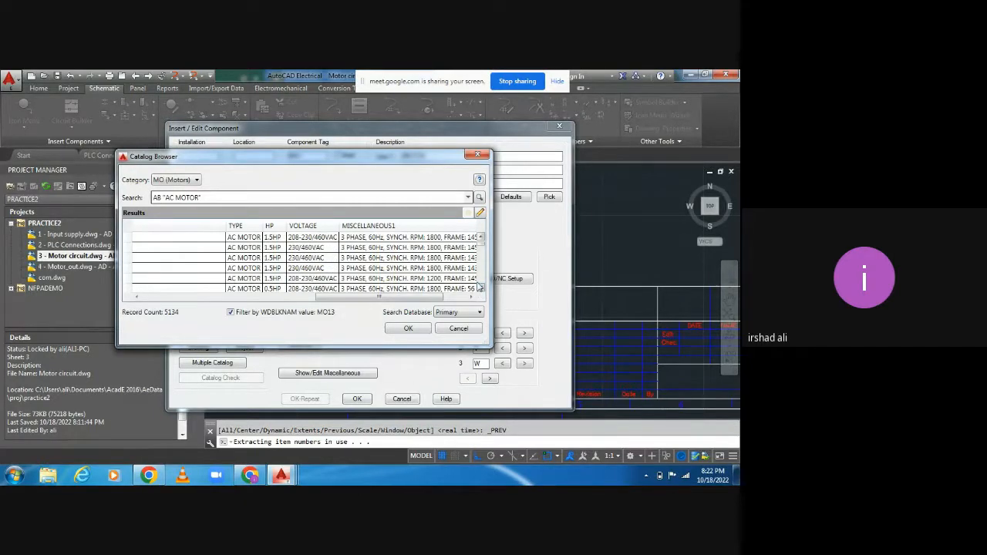
{"action": "left_click", "coordinate": [481, 289]}
{"action": "left_click", "coordinate": [481, 289]}
{"action": "left_click", "coordinate": [482, 288]}
{"action": "left_click", "coordinate": [481, 289]}
{"action": "left_click", "coordinate": [482, 288]}
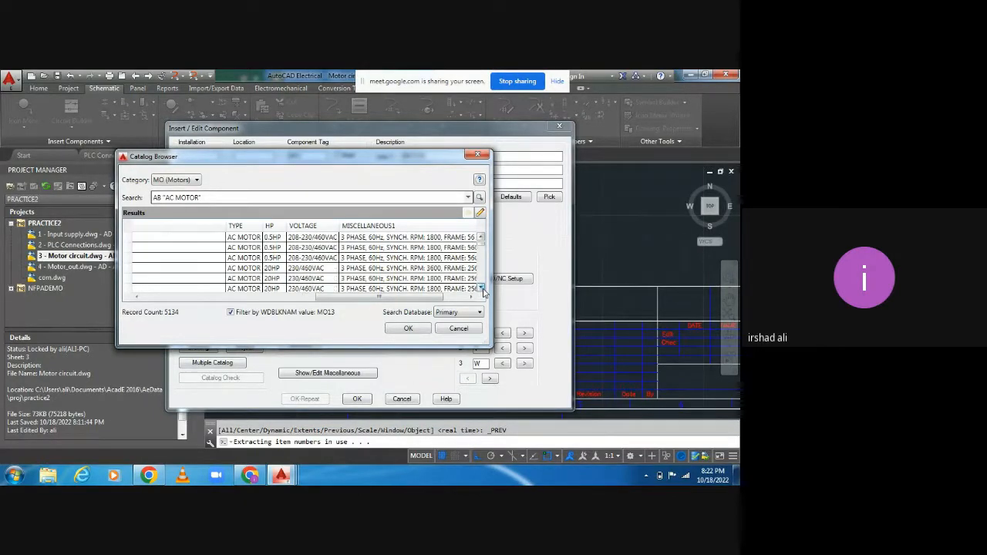
{"action": "left_click", "coordinate": [481, 289]}
{"action": "left_click", "coordinate": [482, 289]}
{"action": "left_click", "coordinate": [482, 288]}
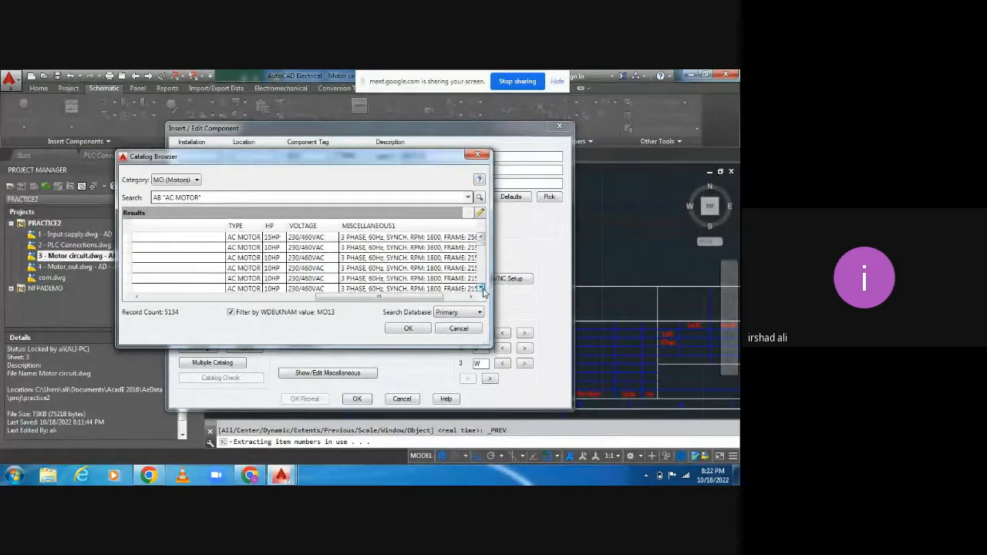
{"action": "left_click", "coordinate": [481, 289]}
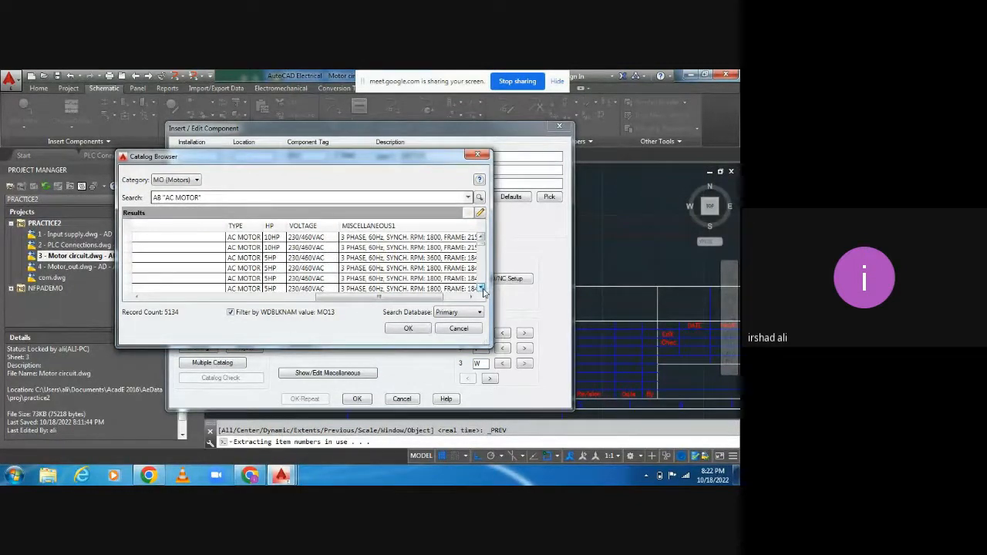
{"action": "left_click", "coordinate": [482, 289]}
{"action": "left_click", "coordinate": [481, 289]}
{"action": "left_click", "coordinate": [481, 289]}
{"action": "left_click", "coordinate": [481, 288]}
{"action": "left_click", "coordinate": [482, 288]}
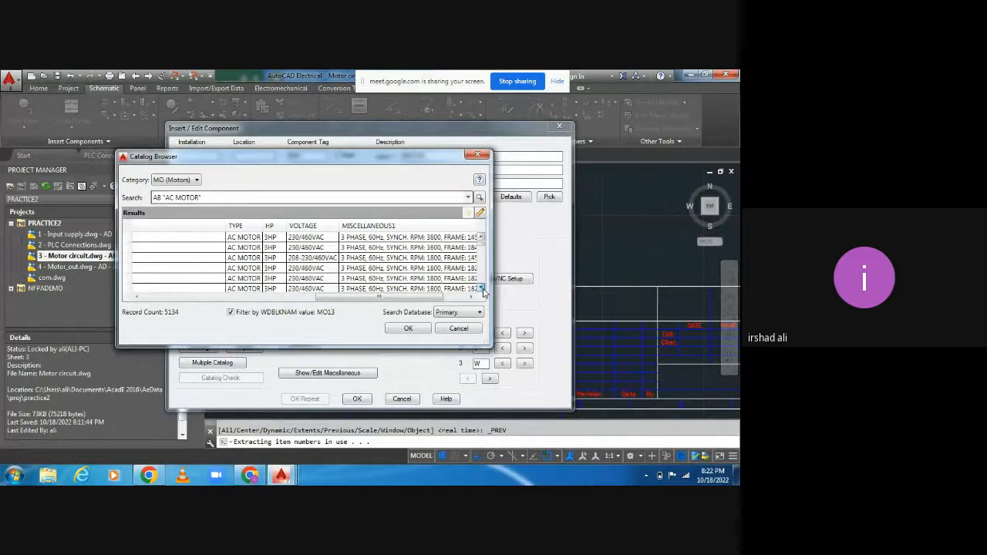
{"action": "left_click", "coordinate": [481, 289]}
{"action": "left_click", "coordinate": [482, 288]}
{"action": "left_click", "coordinate": [481, 288]}
{"action": "left_click", "coordinate": [481, 288]}
{"action": "left_click", "coordinate": [481, 289]}
{"action": "left_click", "coordinate": [482, 289]}
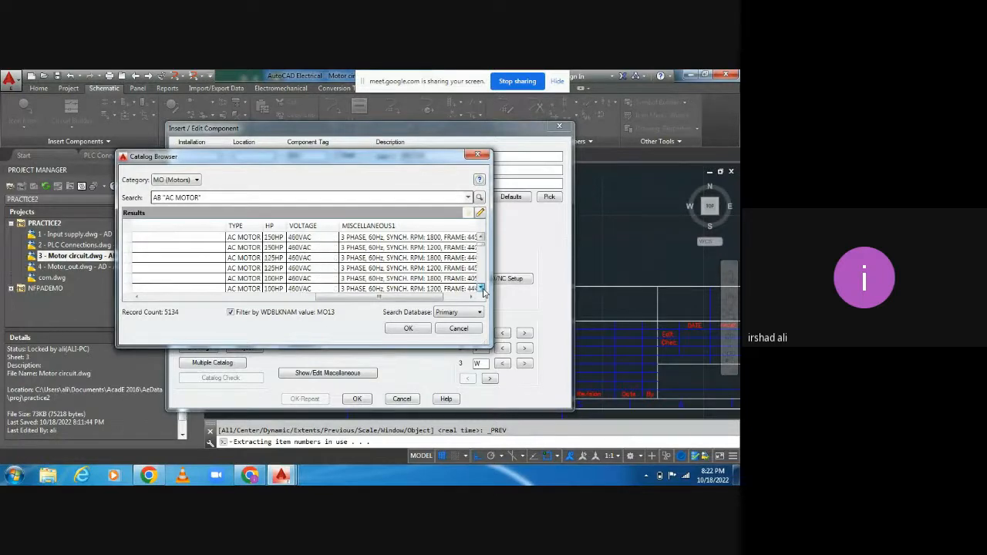
{"action": "left_click", "coordinate": [482, 288]}
{"action": "left_click", "coordinate": [481, 289]}
{"action": "left_click", "coordinate": [482, 282]}
{"action": "left_click", "coordinate": [482, 282]}
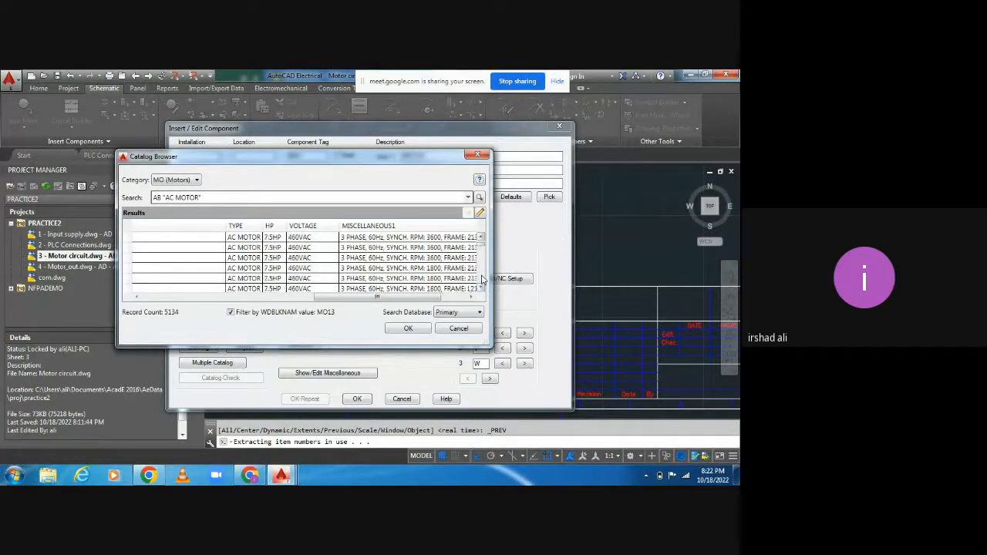
{"action": "left_click", "coordinate": [482, 283]}
{"action": "left_click", "coordinate": [482, 282]}
{"action": "left_click", "coordinate": [481, 278]}
{"action": "left_click", "coordinate": [481, 278]}
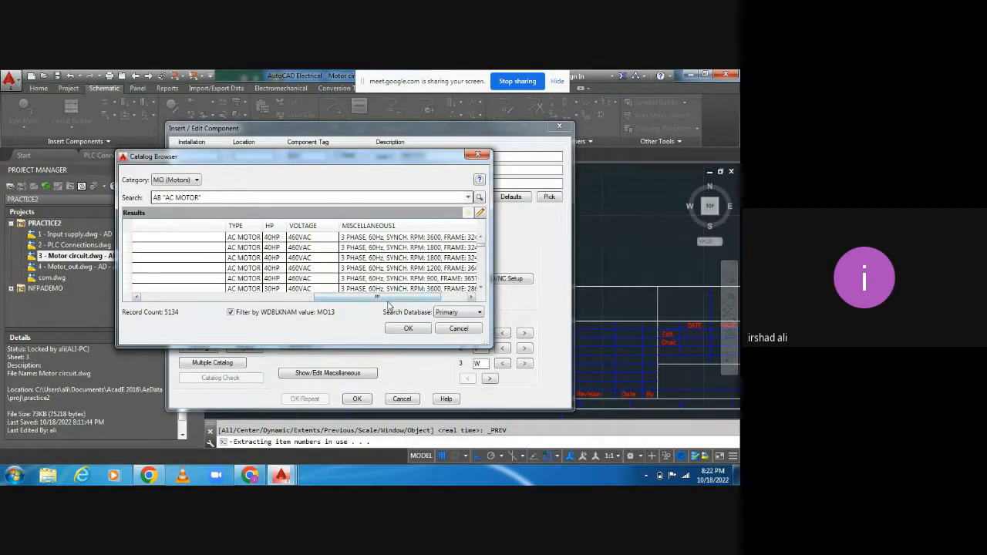
{"action": "left_click_drag", "start_coordinate": [389, 303], "coordinate": [424, 305]}
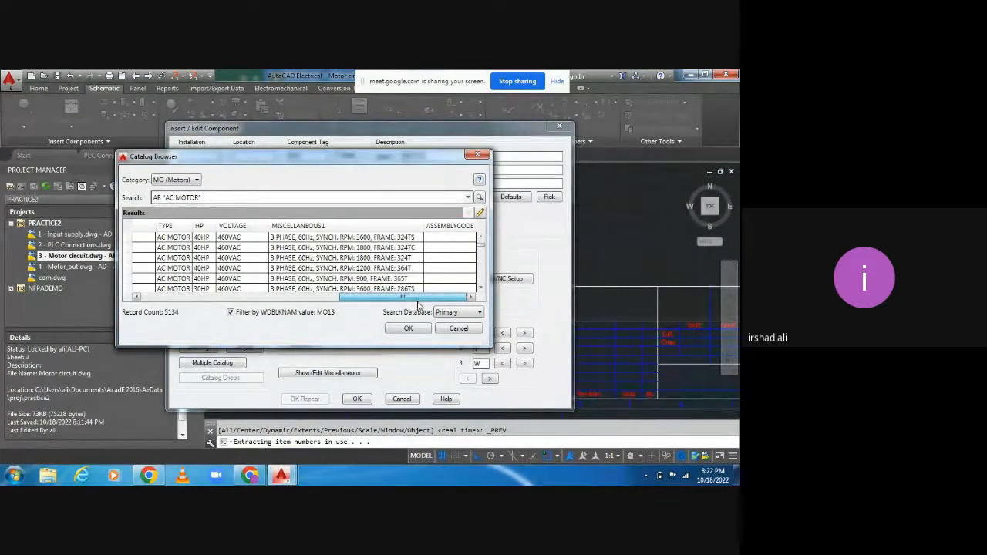
{"action": "left_click_drag", "start_coordinate": [419, 307], "coordinate": [199, 324]}
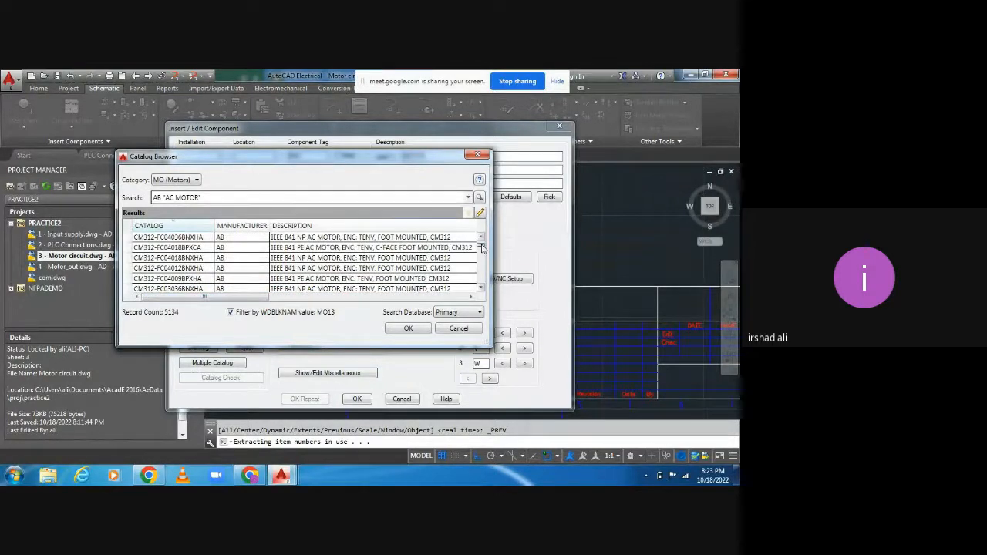
- Choose the AB AC motor catalog entry rated 5HP, 230/460VAC, 3 phase, 60Hz, base RPM 1750 for motor -MA1
{"action": "left_click_drag", "start_coordinate": [480, 247], "coordinate": [485, 268]}
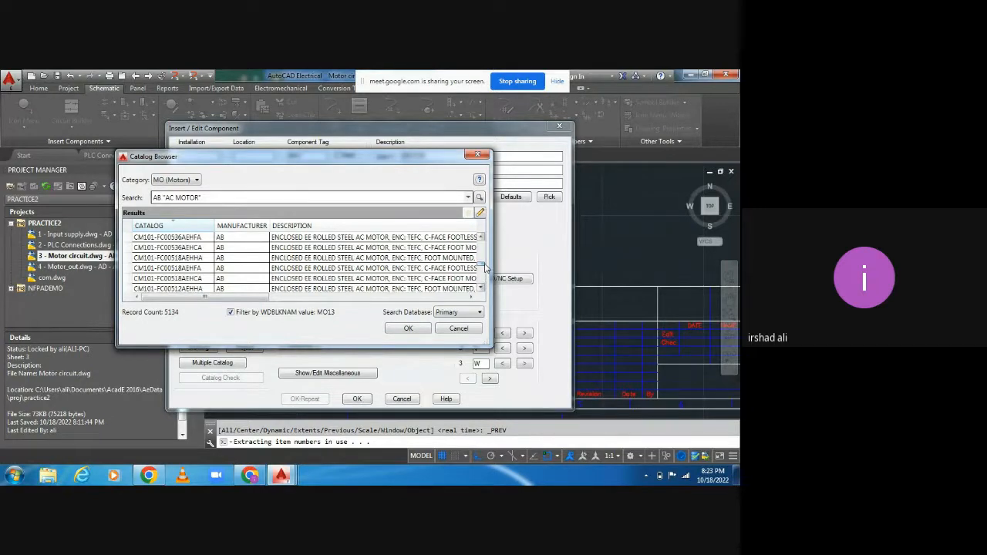
{"action": "left_click_drag", "start_coordinate": [247, 301], "coordinate": [408, 305]}
{"action": "mouse_move", "coordinate": [482, 267]}
{"action": "left_mouse_down"}
{"action": "mouse_move", "coordinate": [482, 285]}
{"action": "mouse_move", "coordinate": [478, 257]}
{"action": "left_mouse_up"}
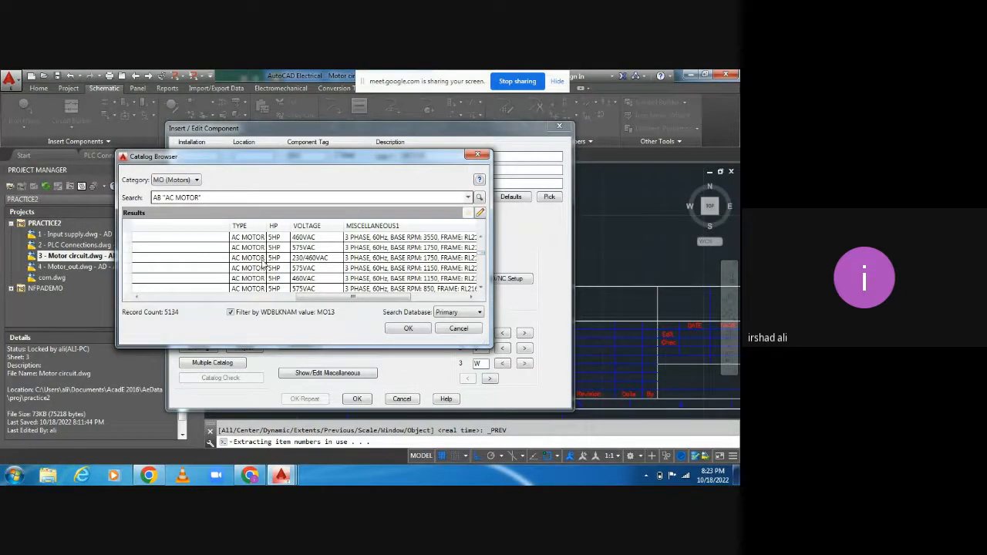
{"action": "left_click", "coordinate": [361, 259]}
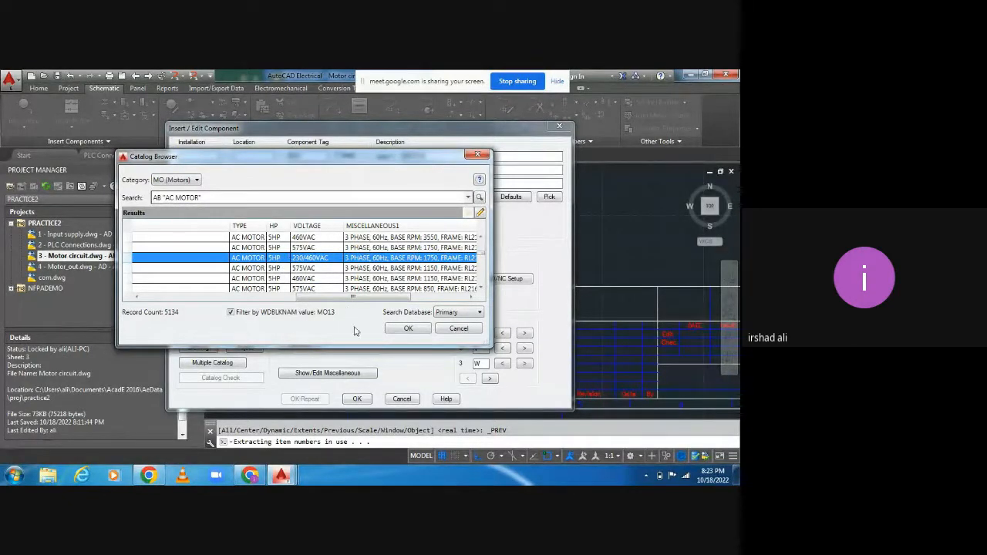
{"action": "left_click", "coordinate": [408, 330]}
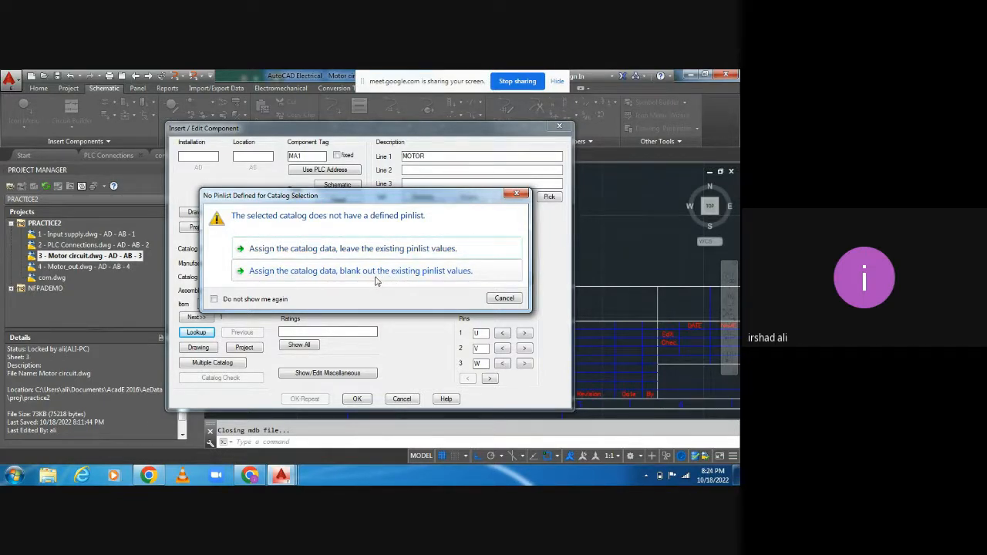
- Assign the catalog data to motor -MA1, leaving the existing pinlist values and not mapping the symbol to the catalog number
{"action": "left_click", "coordinate": [280, 251]}
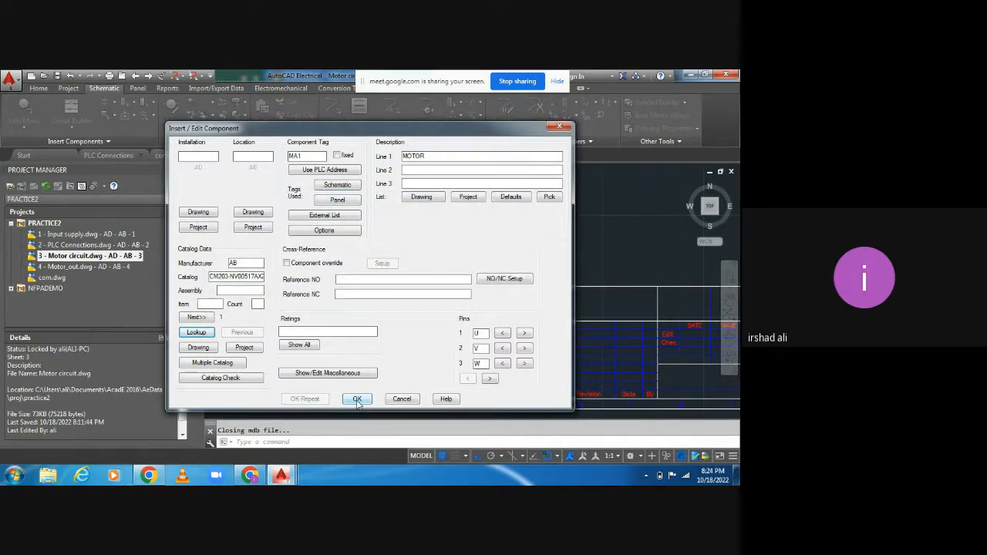
{"action": "left_click", "coordinate": [357, 399]}
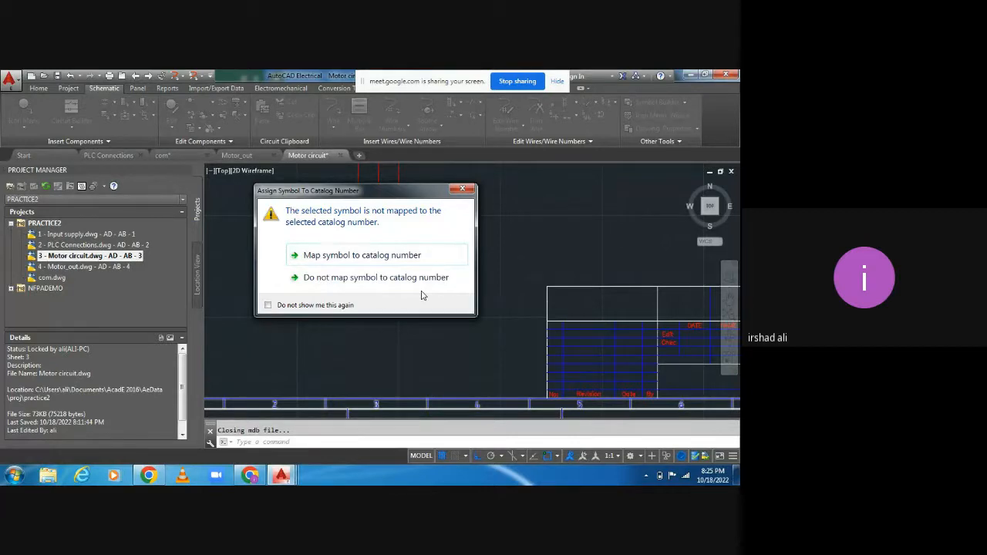
{"action": "left_click", "coordinate": [343, 277]}
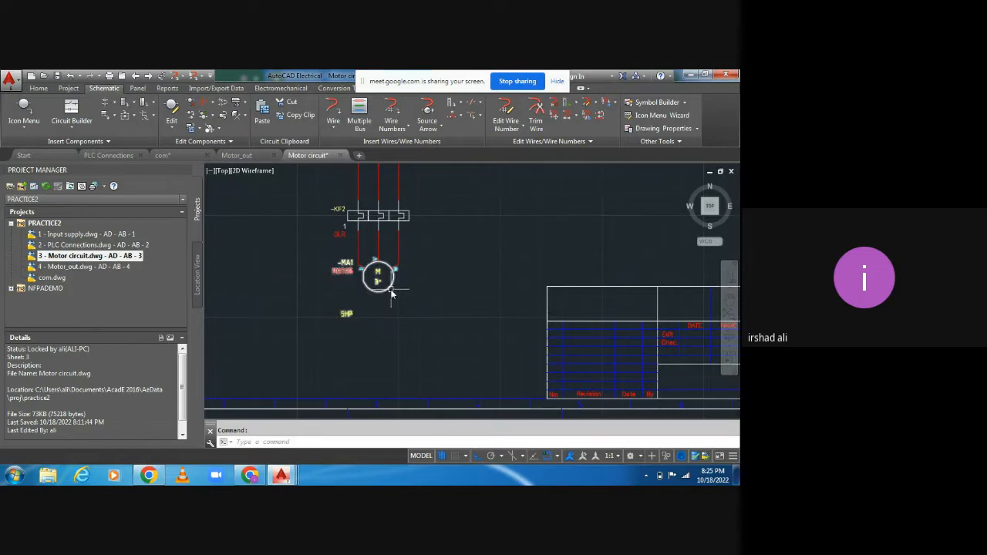
- Edit the three-pole circuit breaker -QA1 (MCB1) above the -KF3 contacts and look up its catalog data
{"action": "scroll", "coordinate": [378, 285], "scroll_direction": "up", "scroll_amount": 5}
{"action": "scroll", "coordinate": [388, 324], "scroll_direction": "down", "scroll_amount": 4}
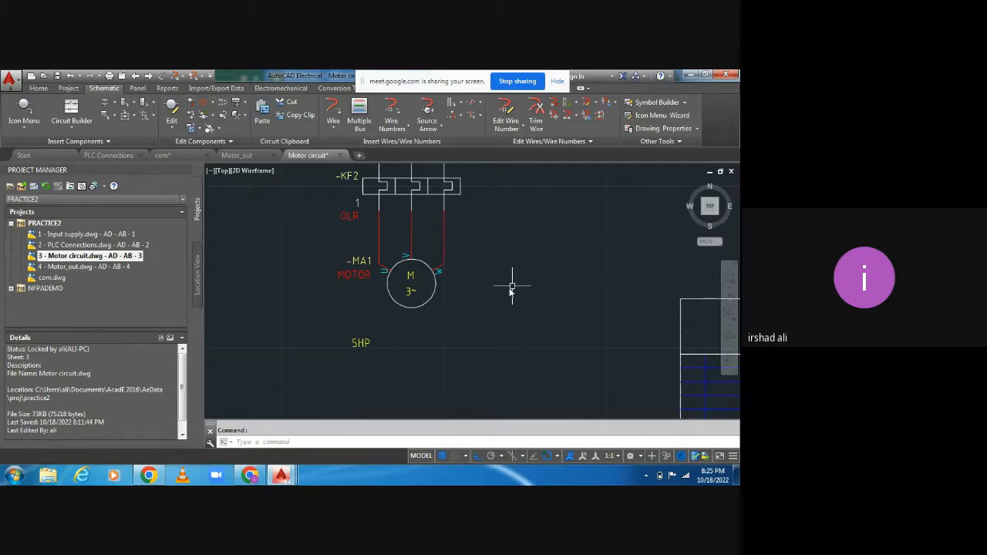
{"action": "scroll", "coordinate": [512, 288], "scroll_direction": "up", "scroll_amount": 2}
{"action": "scroll", "coordinate": [505, 266], "scroll_direction": "down", "scroll_amount": 8}
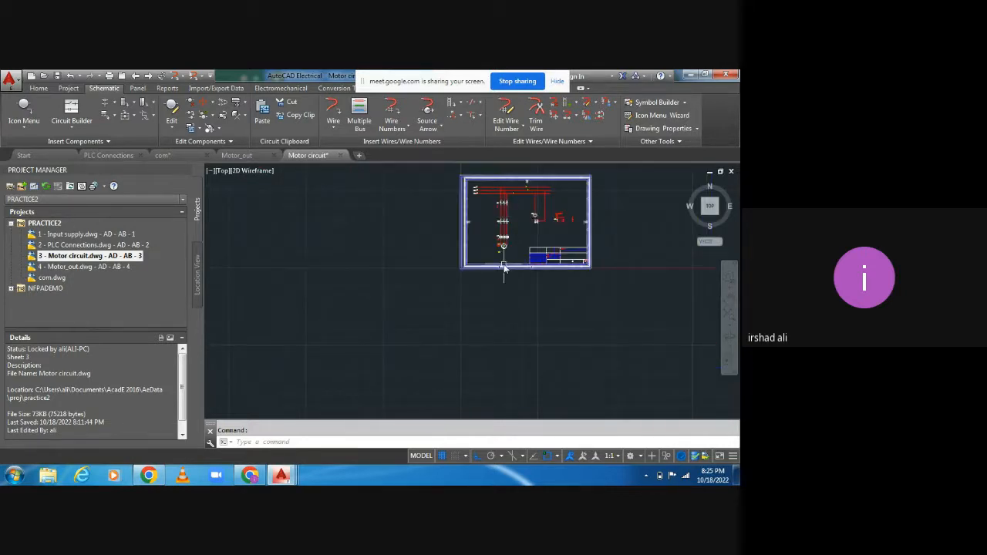
{"action": "scroll", "coordinate": [507, 207], "scroll_direction": "up", "scroll_amount": 6}
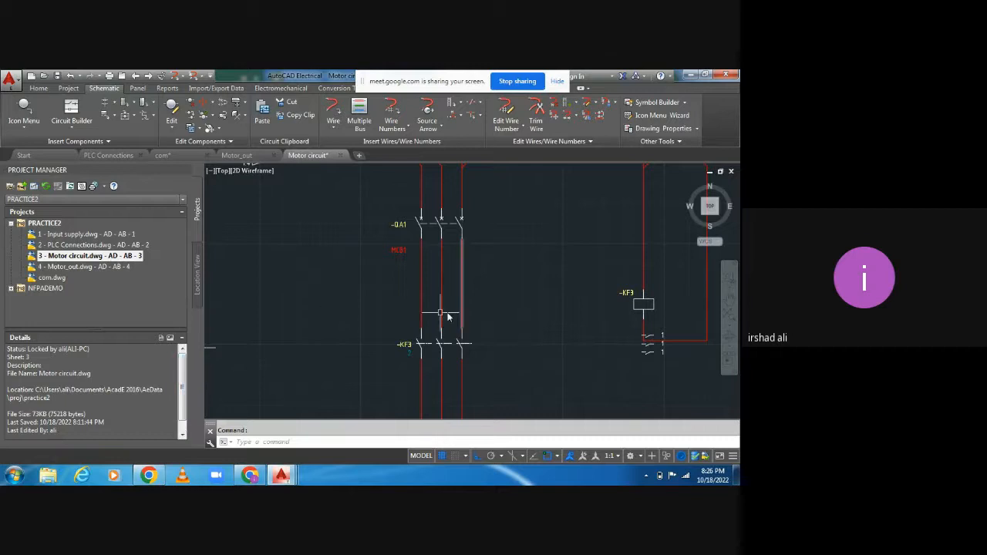
{"action": "right_click", "coordinate": [395, 224]}
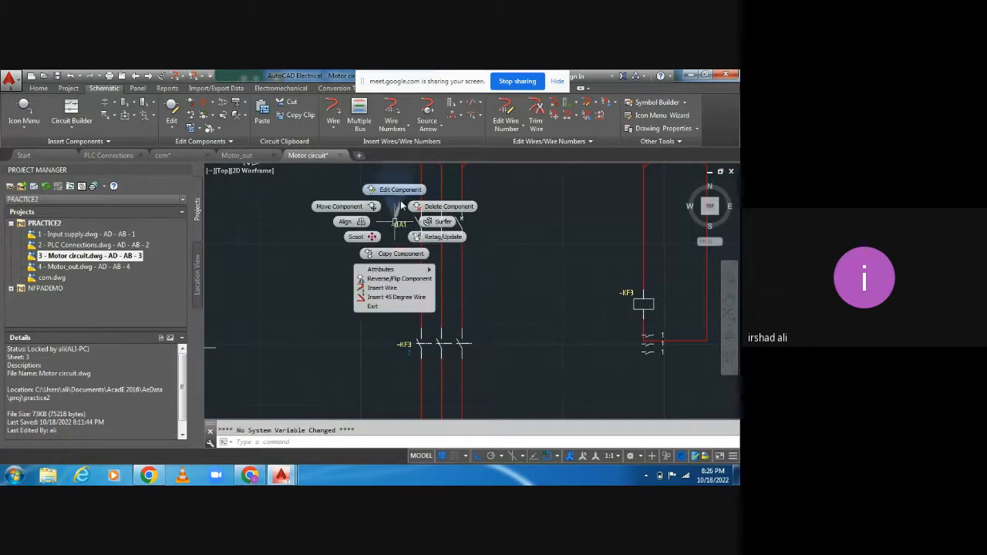
{"action": "left_click", "coordinate": [398, 194]}
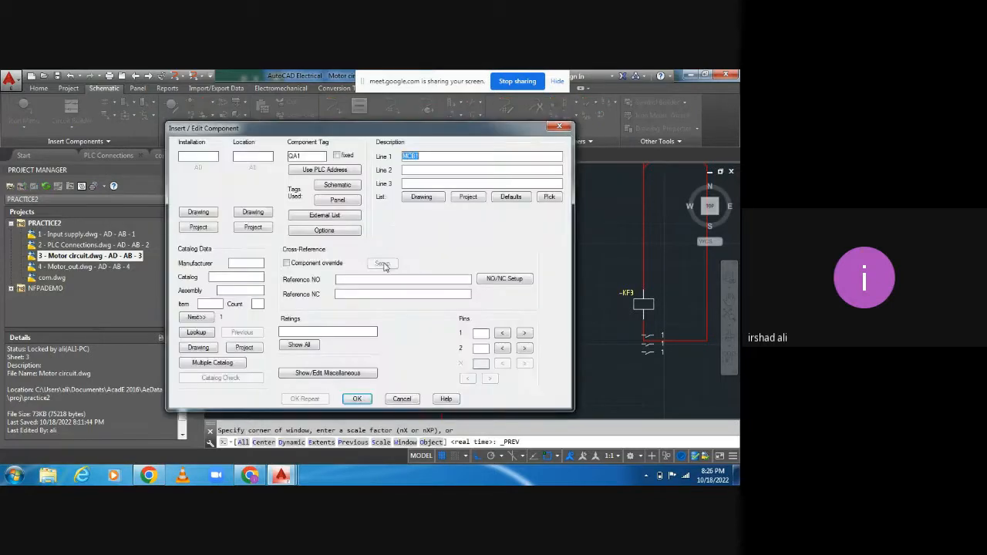
{"action": "left_click", "coordinate": [205, 337]}
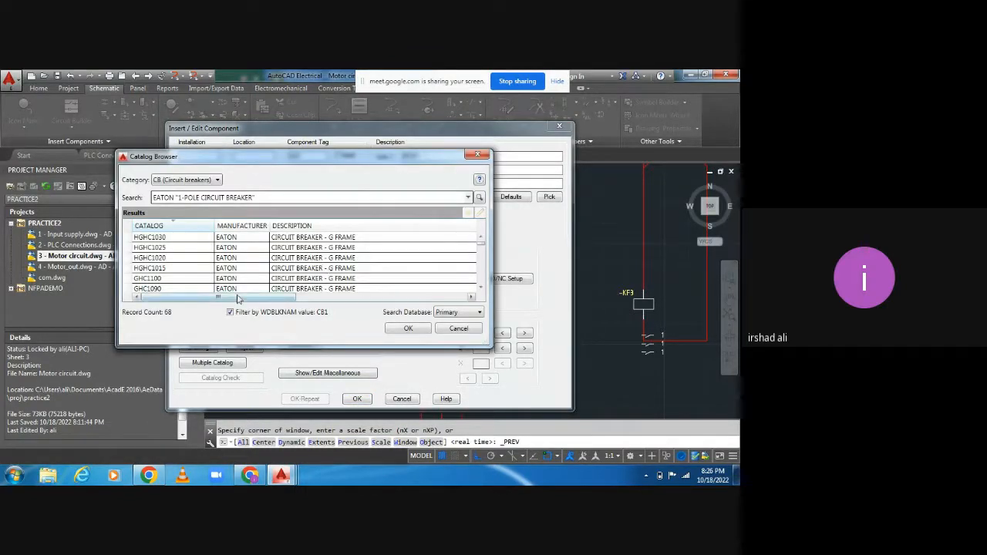
- Examine the EATON "1-POLE CIRCUIT BREAKER" catalog entries, comparing their catalog number, description, type, rating and miscellaneous data
{"action": "left_click_drag", "start_coordinate": [247, 297], "coordinate": [427, 307]}
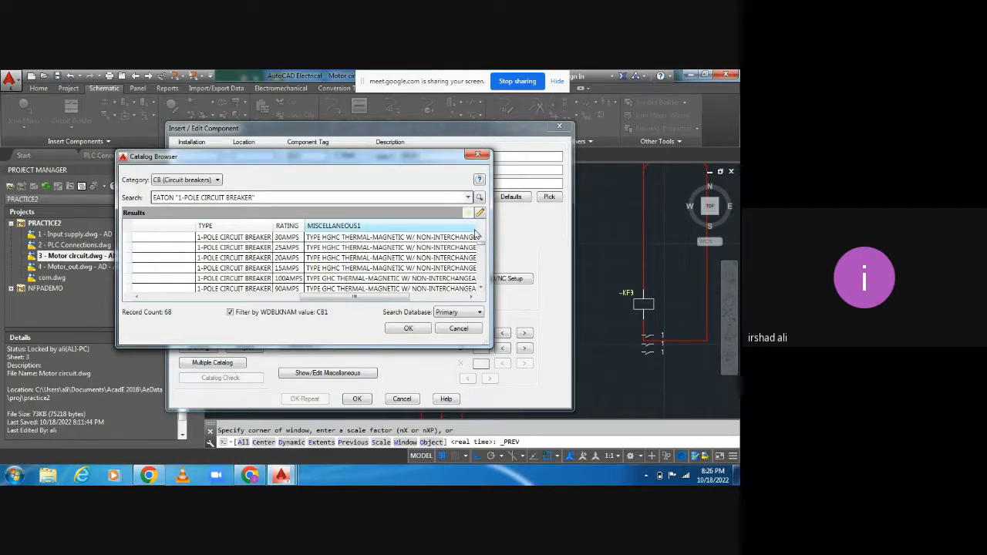
{"action": "scroll", "coordinate": [482, 258], "scroll_direction": "down", "scroll_amount": 1}
{"action": "left_click_drag", "start_coordinate": [481, 258], "coordinate": [481, 288]}
{"action": "scroll", "coordinate": [481, 285], "scroll_direction": "up", "scroll_amount": 3}
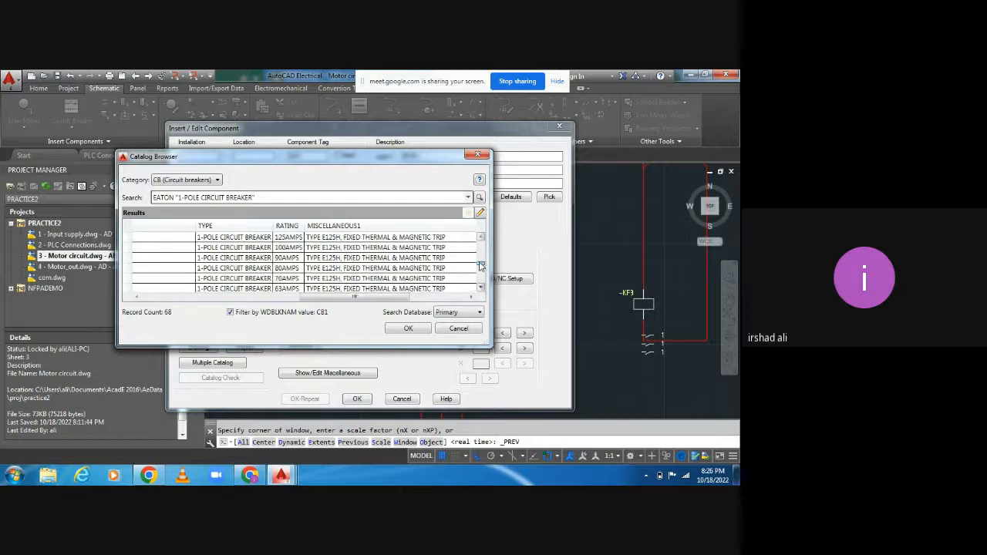
{"action": "left_click", "coordinate": [469, 198]}
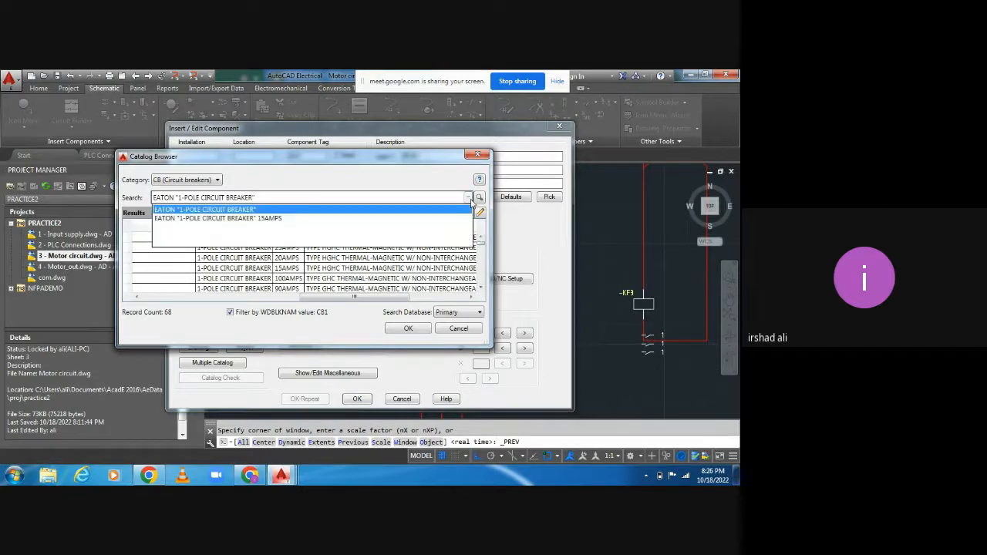
{"action": "left_click", "coordinate": [247, 210]}
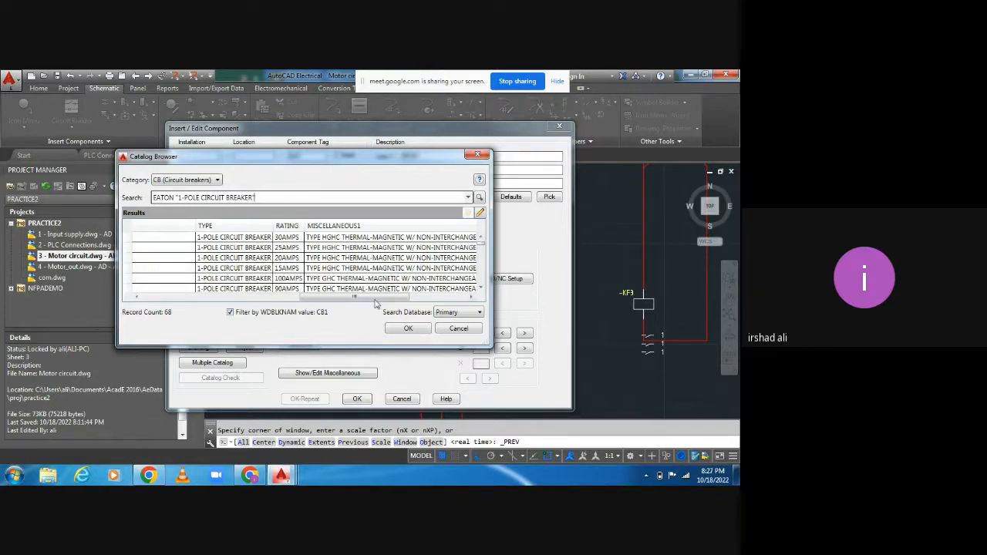
{"action": "left_click_drag", "start_coordinate": [375, 298], "coordinate": [433, 306]}
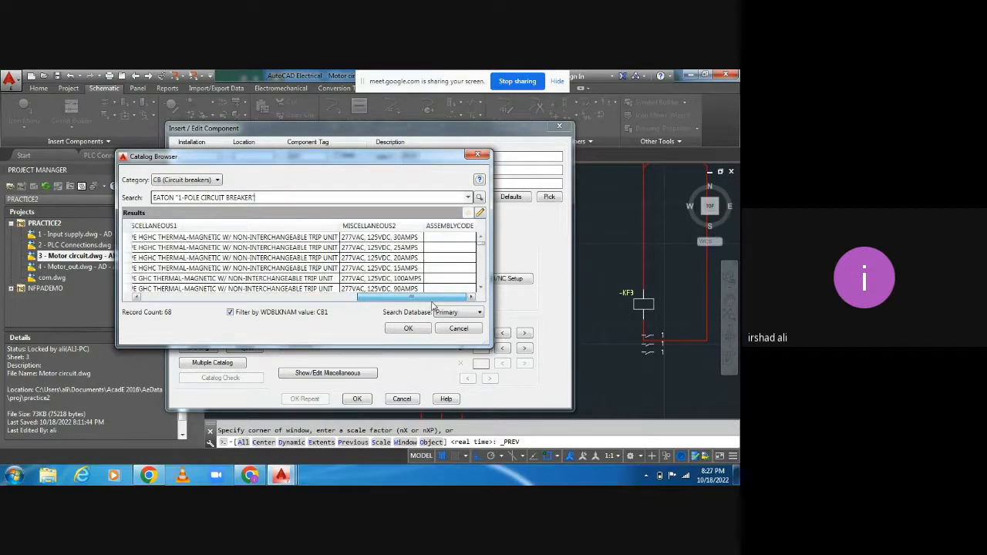
{"action": "left_click_drag", "start_coordinate": [432, 306], "coordinate": [182, 304]}
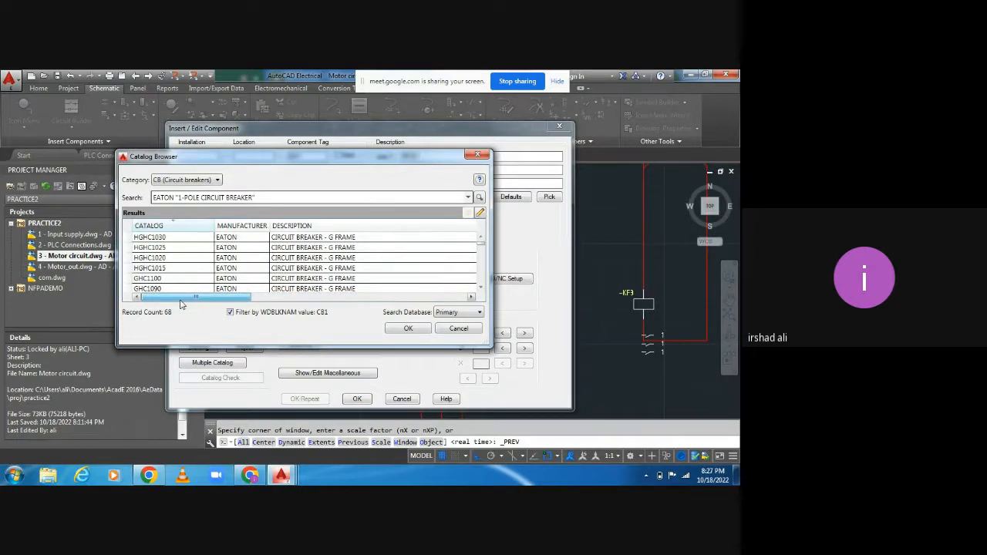
{"action": "left_click_drag", "start_coordinate": [194, 306], "coordinate": [375, 304]}
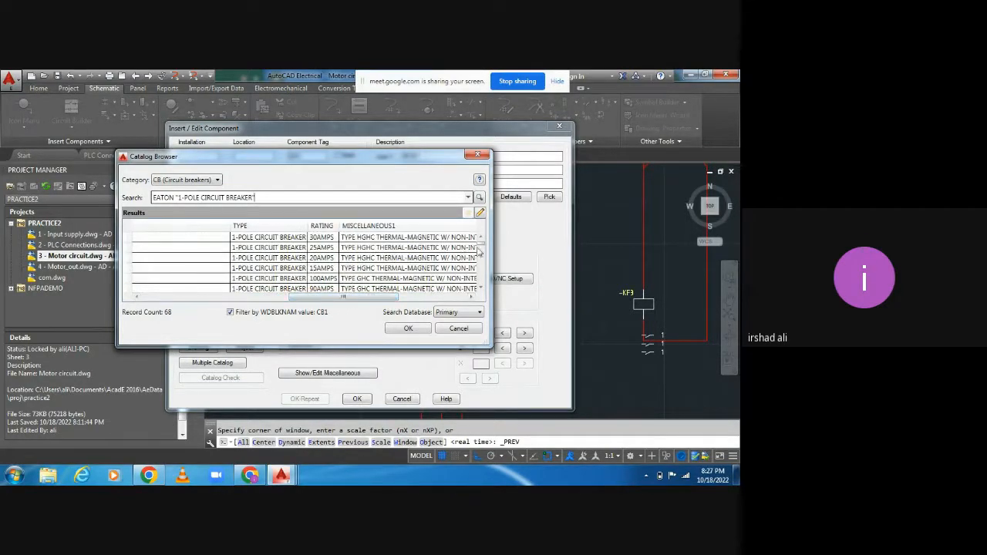
{"action": "mouse_move", "coordinate": [481, 241]}
{"action": "left_mouse_down"}
{"action": "mouse_move", "coordinate": [483, 289]}
{"action": "mouse_move", "coordinate": [483, 242]}
{"action": "left_mouse_up"}
{"action": "left_click_drag", "start_coordinate": [352, 299], "coordinate": [206, 299]}
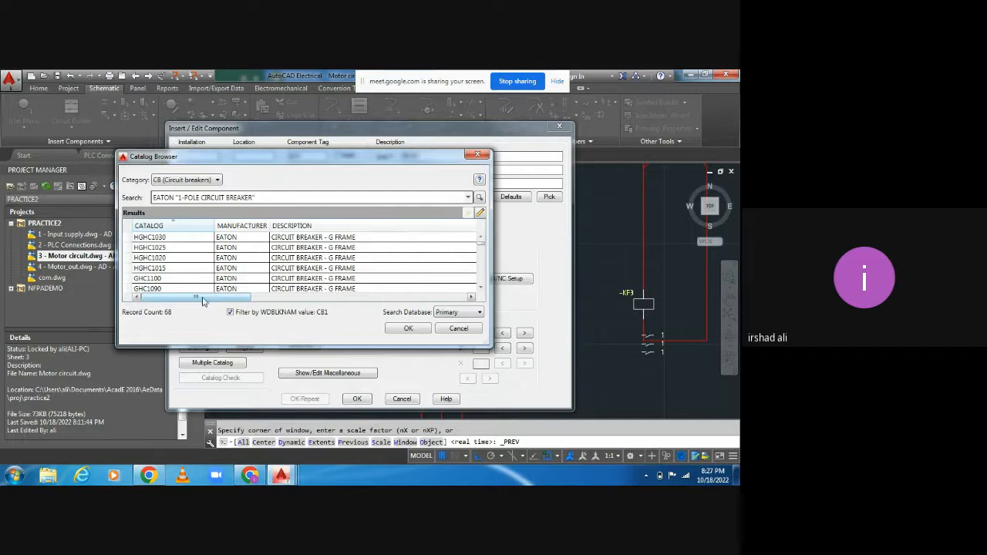
{"action": "left_click_drag", "start_coordinate": [216, 299], "coordinate": [353, 303]}
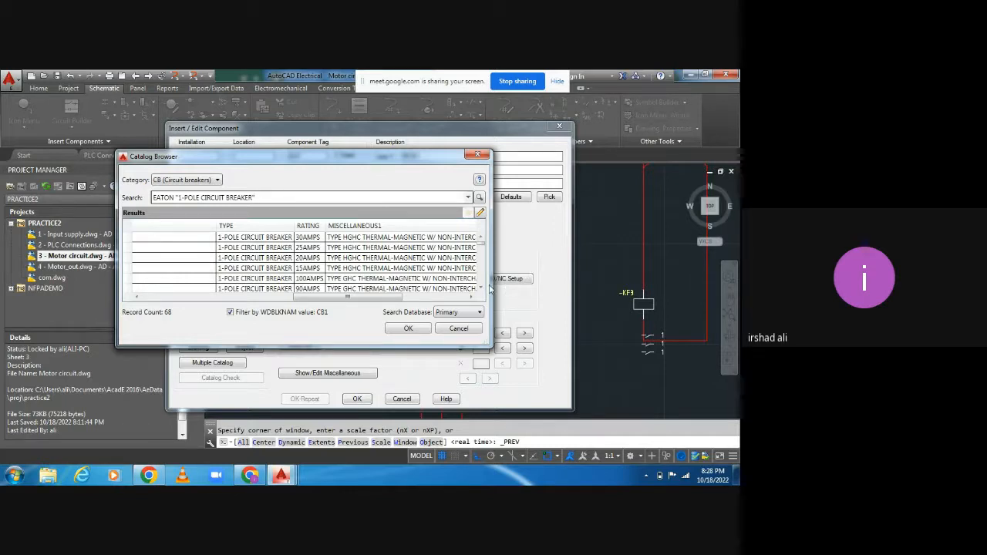
- Go through the EATON circuit breaker list to compare the ampere ratings of the HGHC, GHC and E125S types
{"action": "left_click", "coordinate": [481, 288]}
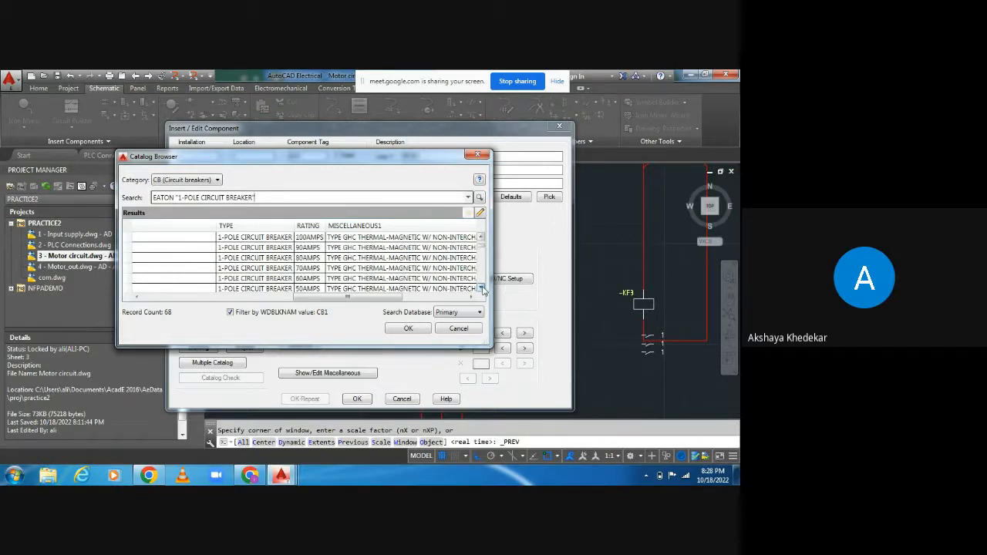
{"action": "left_click", "coordinate": [482, 288]}
{"action": "left_click", "coordinate": [482, 289]}
{"action": "left_click", "coordinate": [482, 289]}
{"action": "left_click", "coordinate": [482, 289]}
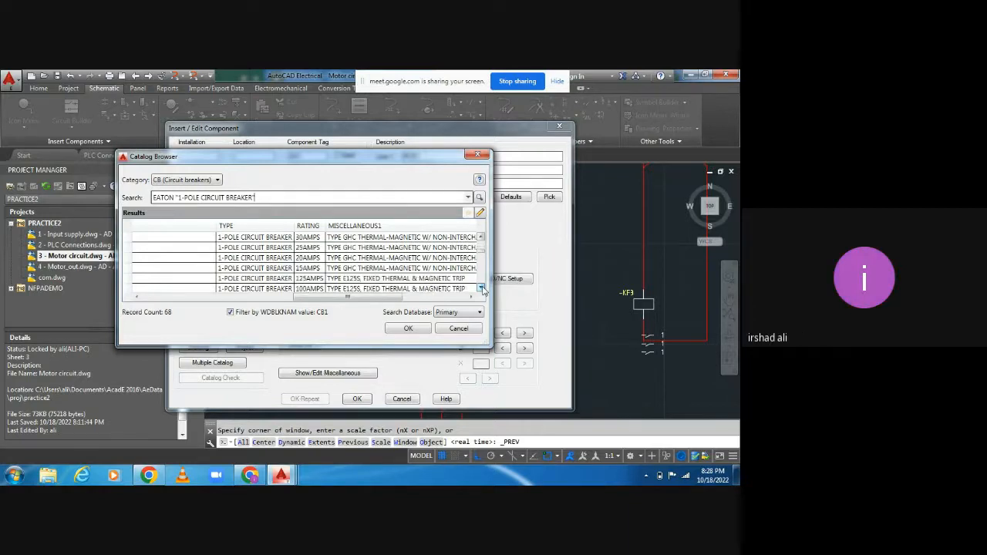
{"action": "left_click", "coordinate": [482, 288]}
{"action": "left_click", "coordinate": [482, 289]}
{"action": "left_click", "coordinate": [482, 289]}
{"action": "left_click", "coordinate": [482, 288]}
{"action": "left_click", "coordinate": [482, 288]}
{"action": "left_click", "coordinate": [482, 288]}
{"action": "left_click", "coordinate": [482, 288]}
{"action": "left_click", "coordinate": [482, 289]}
{"action": "left_click", "coordinate": [482, 289]}
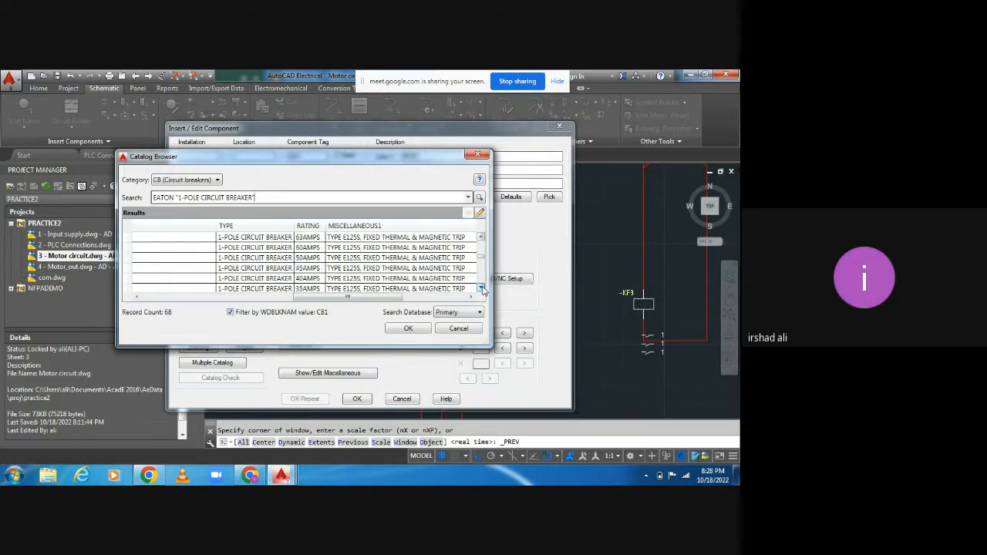
{"action": "left_click", "coordinate": [482, 288]}
{"action": "left_click", "coordinate": [482, 288]}
{"action": "left_click", "coordinate": [482, 289]}
{"action": "left_click", "coordinate": [483, 288]}
{"action": "left_click", "coordinate": [482, 289]}
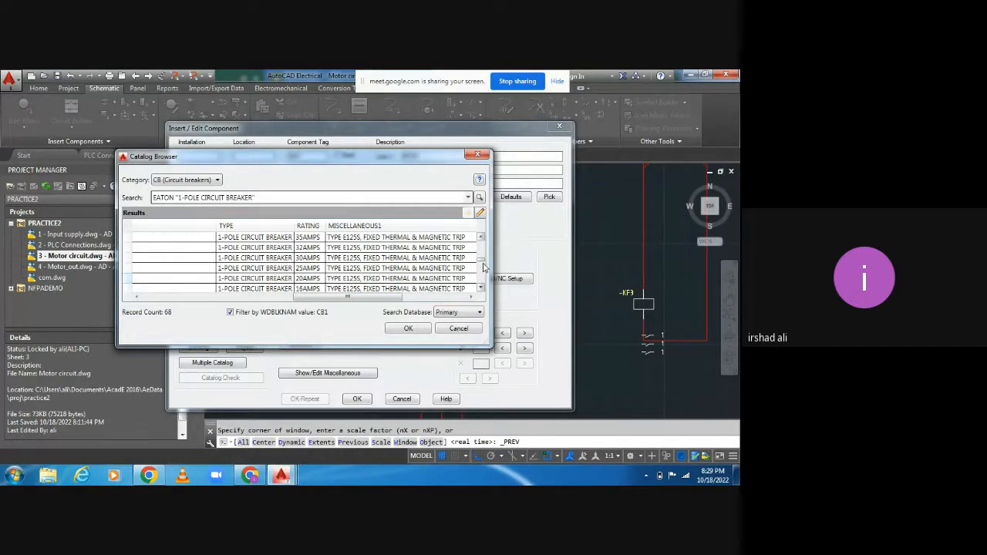
{"action": "scroll", "coordinate": [484, 266], "scroll_direction": "down", "scroll_amount": 1}
{"action": "left_click_drag", "start_coordinate": [484, 265], "coordinate": [488, 238]}
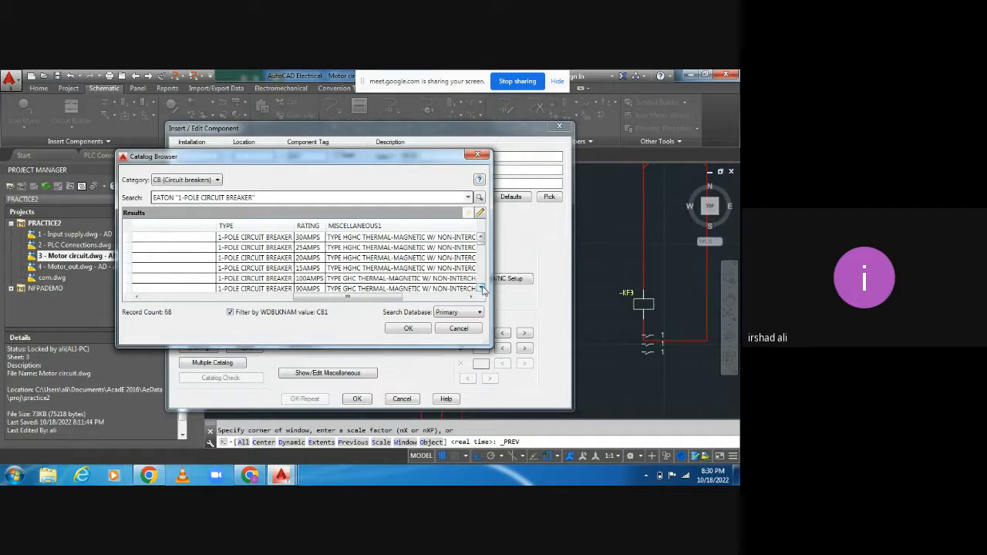
- Select the 15AMPS type HGHC 1-pole breaker and set the search text to EATON "1-POLE CIRCUIT BREAKER" 15AMPS
{"action": "left_click", "coordinate": [309, 268]}
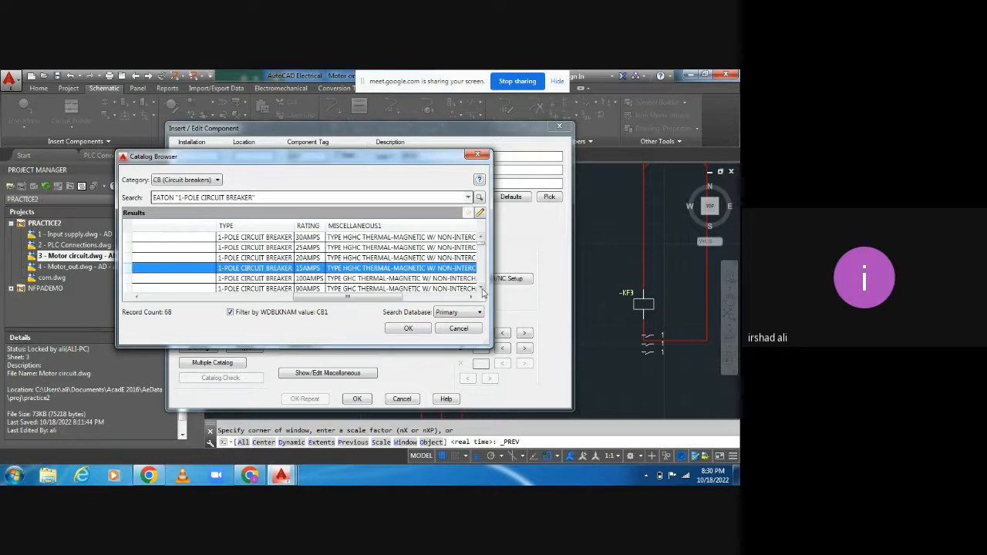
{"action": "left_click", "coordinate": [482, 288]}
{"action": "left_click", "coordinate": [482, 289]}
{"action": "left_click", "coordinate": [482, 289]}
{"action": "left_click", "coordinate": [482, 289]}
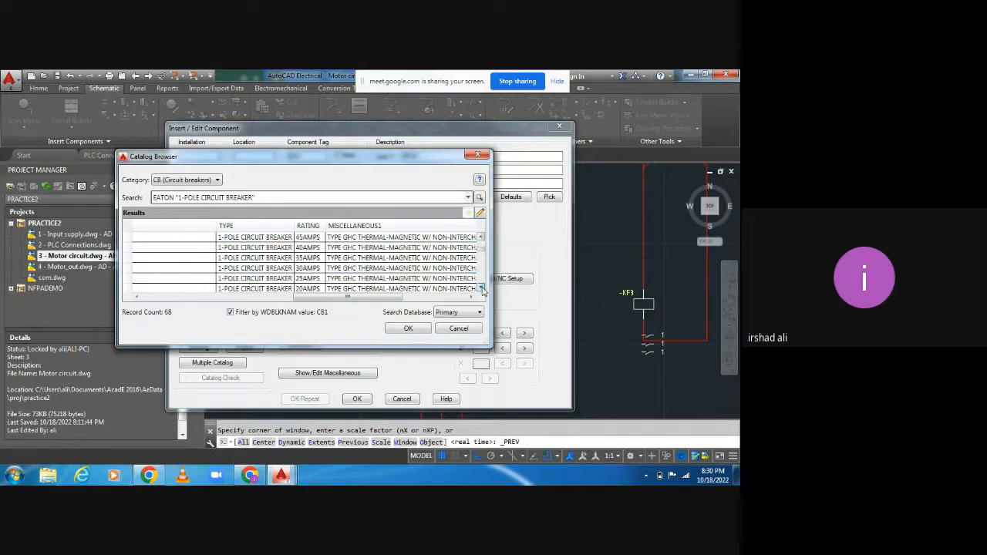
{"action": "left_click", "coordinate": [483, 288]}
{"action": "left_click", "coordinate": [482, 288]}
{"action": "left_click", "coordinate": [482, 288]}
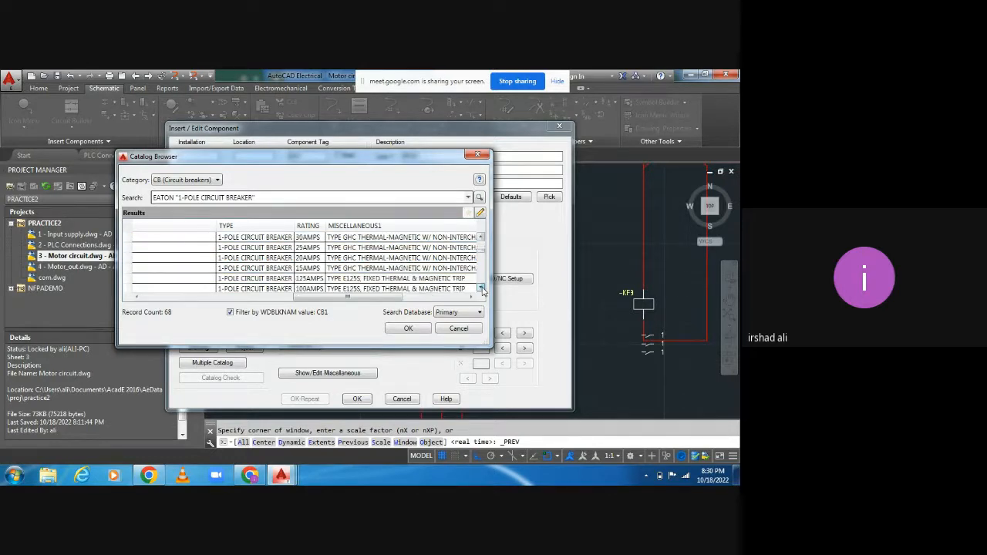
{"action": "left_click", "coordinate": [468, 198]}
{"action": "left_click", "coordinate": [264, 221]}
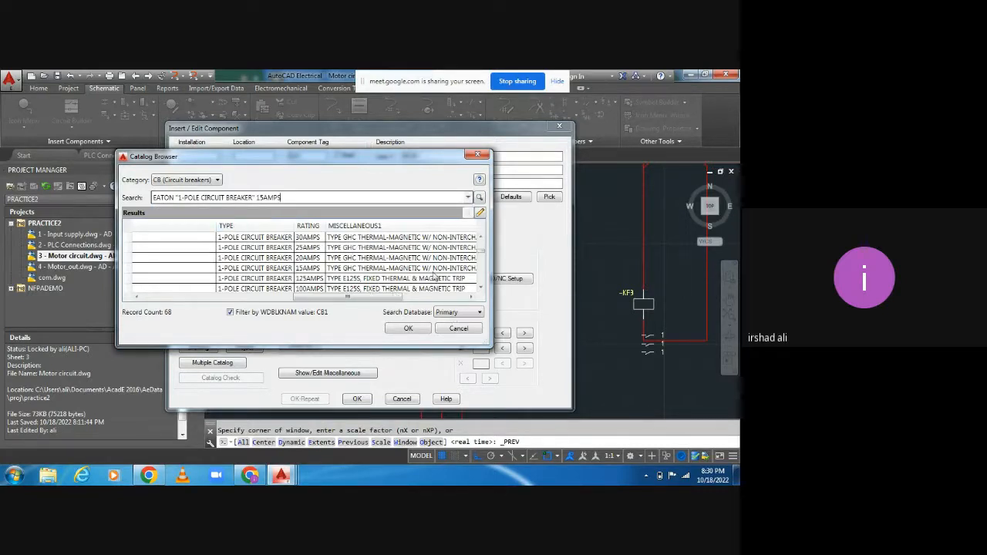
- Check the E125S and E125H ratings further down the list and accept the selected 15AMPS type HGHC breaker for -QA1
{"action": "scroll", "coordinate": [482, 287], "scroll_direction": "down", "scroll_amount": 3}
{"action": "left_click", "coordinate": [482, 288]}
{"action": "left_click", "coordinate": [482, 288]}
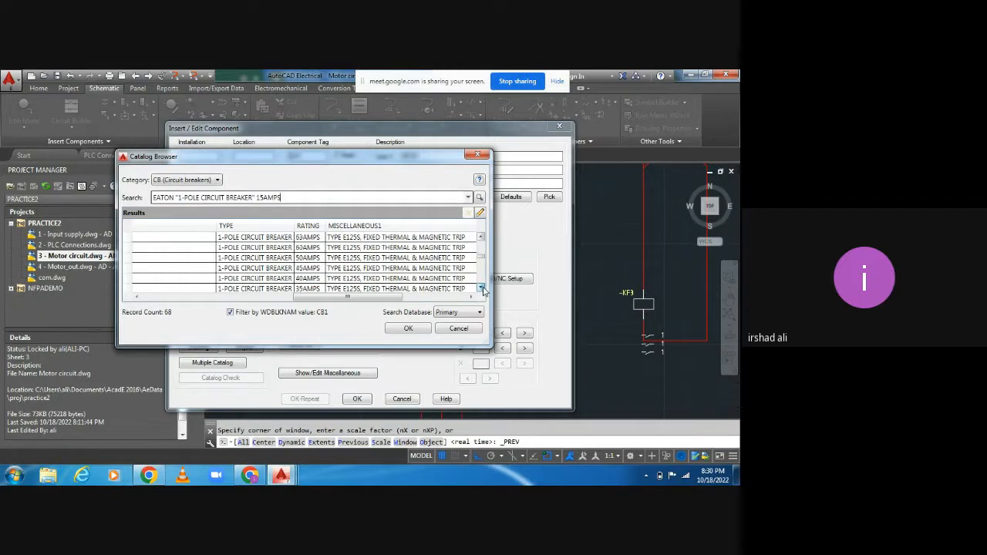
{"action": "left_click", "coordinate": [482, 289]}
{"action": "left_click", "coordinate": [482, 289]}
{"action": "left_click", "coordinate": [482, 288]}
{"action": "left_click", "coordinate": [482, 289]}
{"action": "left_click", "coordinate": [482, 288]}
{"action": "left_click", "coordinate": [482, 289]}
{"action": "left_click", "coordinate": [482, 289]}
{"action": "left_click", "coordinate": [482, 288]}
{"action": "left_click", "coordinate": [482, 289]}
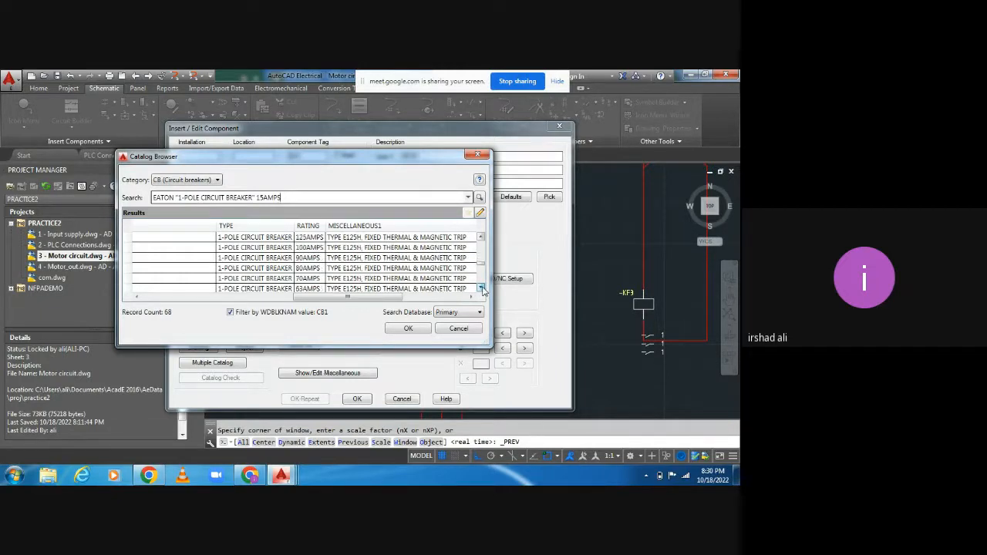
{"action": "left_click_drag", "start_coordinate": [482, 264], "coordinate": [483, 227]}
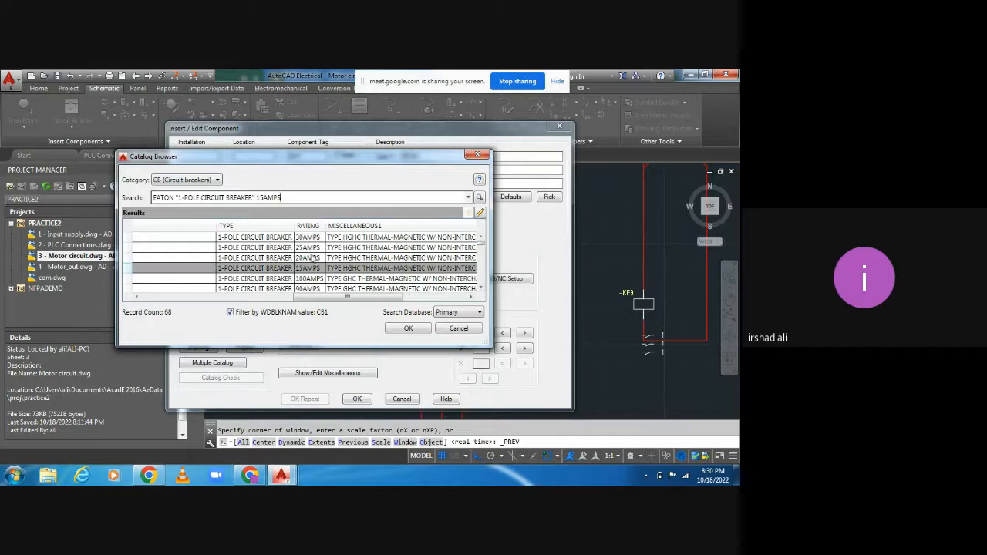
{"action": "left_click", "coordinate": [409, 330]}
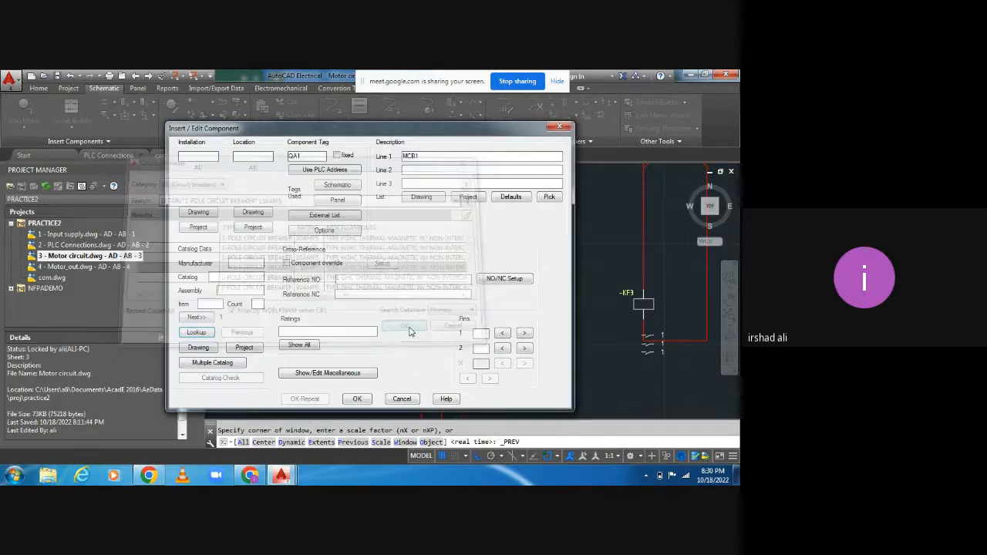
- Apply the edits to circuit breaker -QA1 without mapping its symbol to the catalog number, and update its related contacts
{"action": "left_click", "coordinate": [361, 405]}
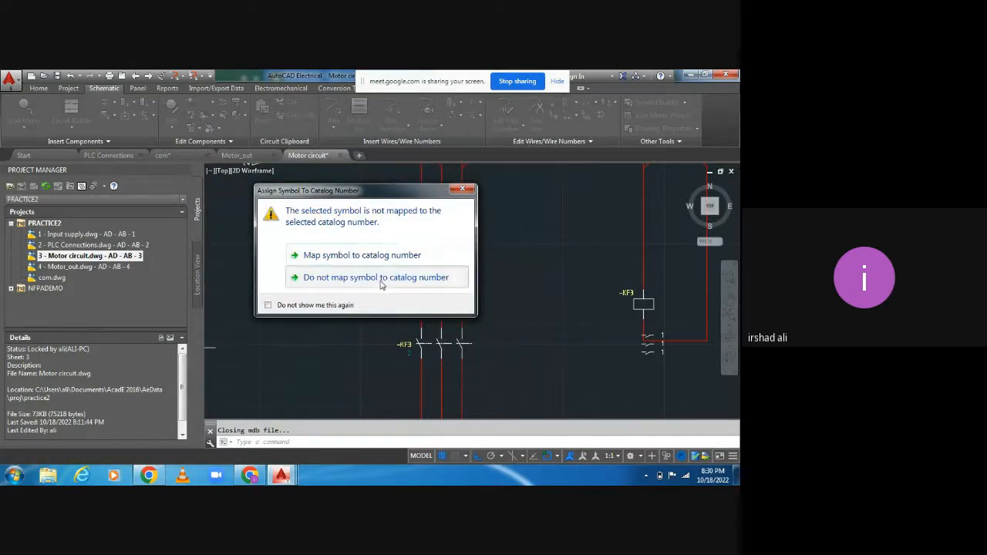
{"action": "left_click", "coordinate": [381, 282]}
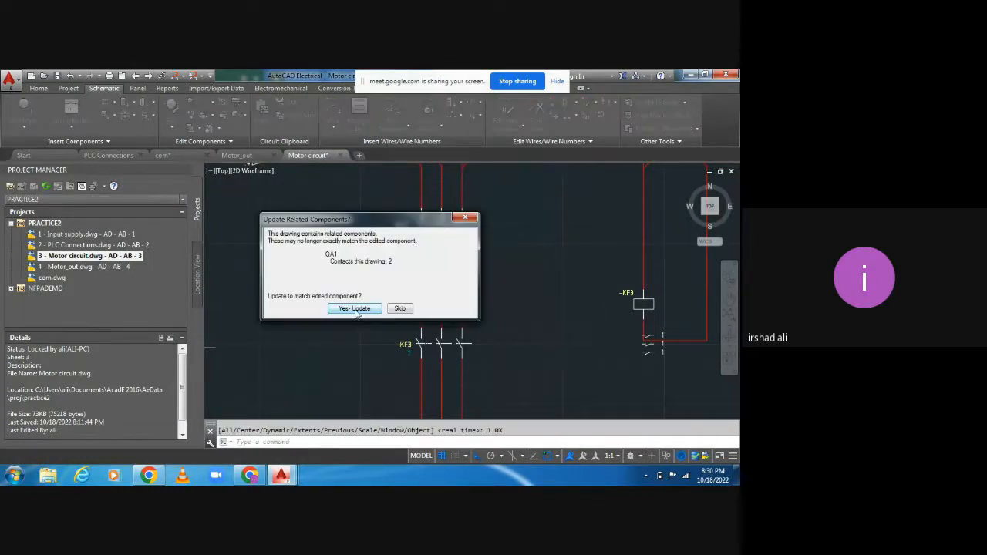
{"action": "left_click", "coordinate": [357, 309]}
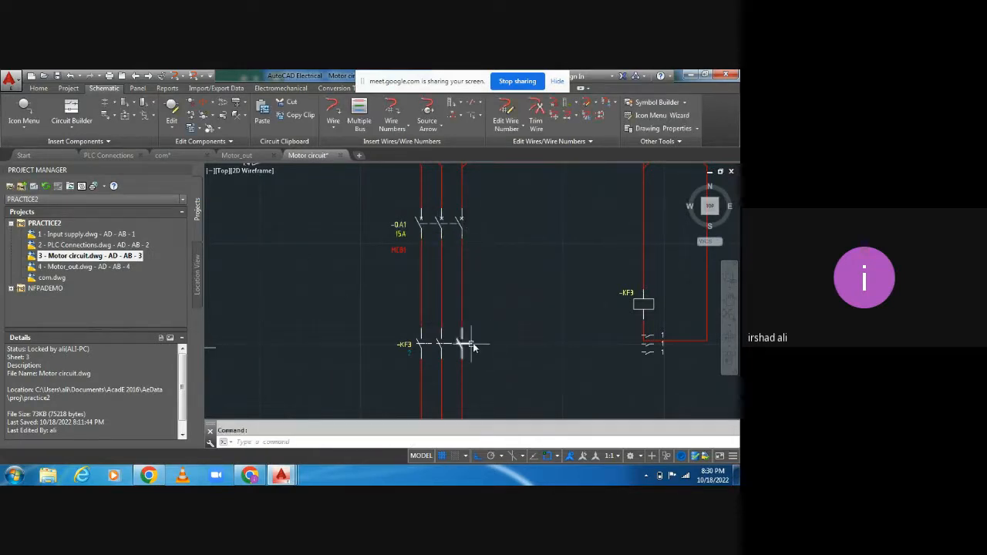
- Edit overload relay -KF2 and look up its catalog data, bringing the type, rating and miscellaneous columns of the MITSUBISHI entries into view
{"action": "scroll", "coordinate": [450, 370], "scroll_direction": "down", "scroll_amount": 5}
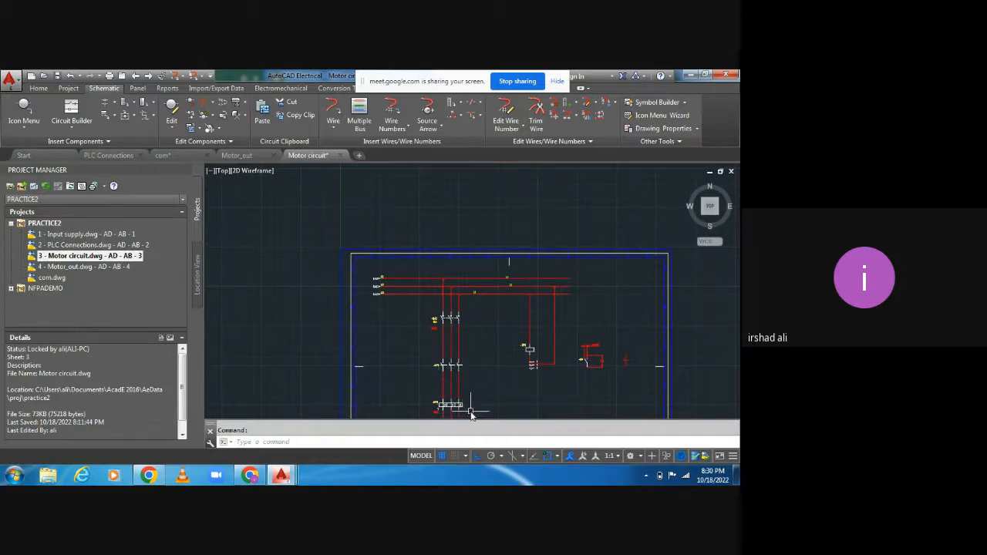
{"action": "scroll", "coordinate": [469, 412], "scroll_direction": "down", "scroll_amount": 4}
{"action": "scroll", "coordinate": [463, 407], "scroll_direction": "up", "scroll_amount": 5}
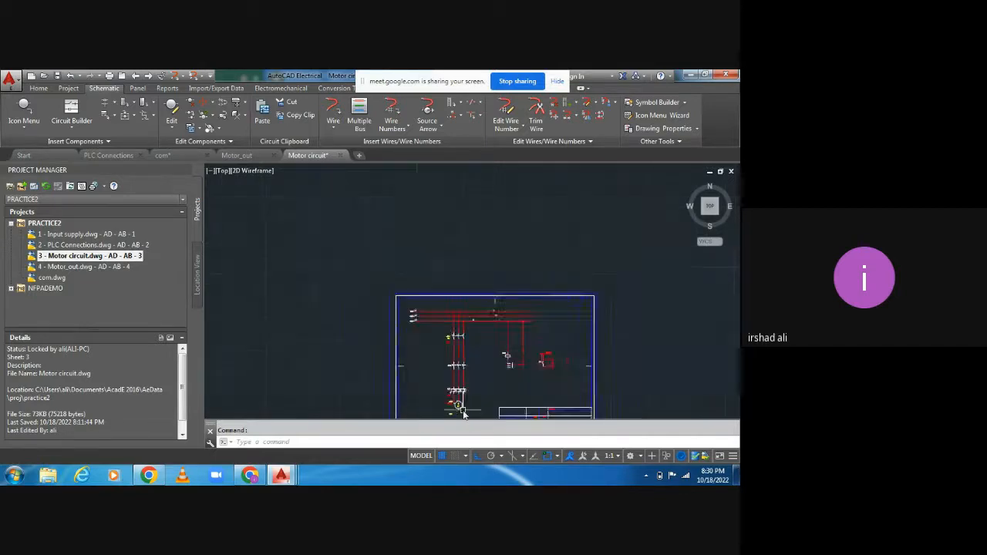
{"action": "scroll", "coordinate": [463, 408], "scroll_direction": "up", "scroll_amount": 6}
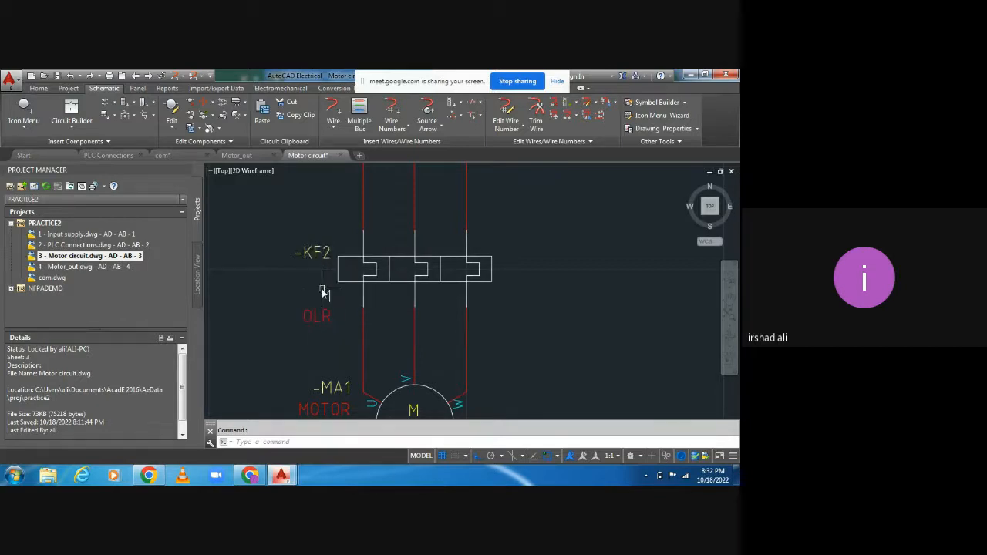
{"action": "right_click", "coordinate": [321, 249]}
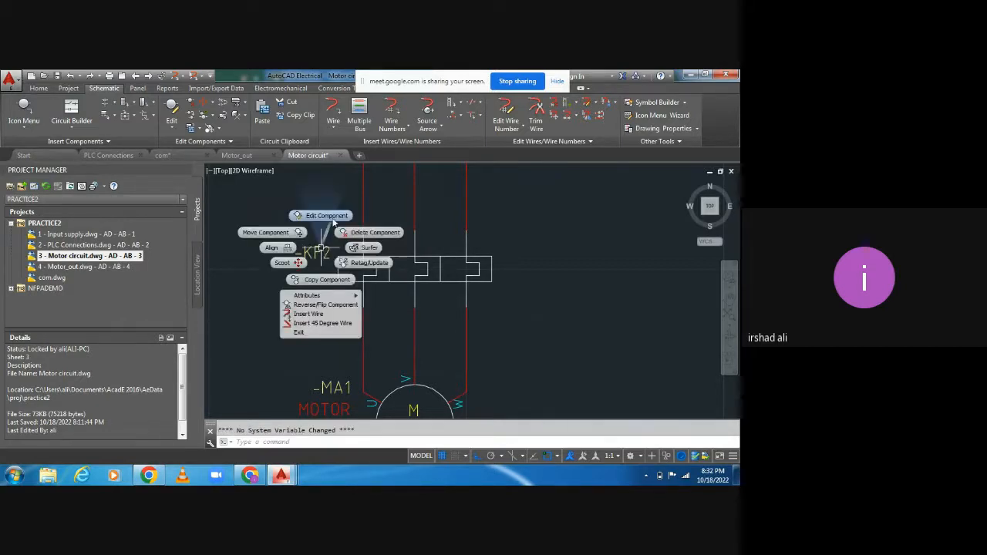
{"action": "left_click", "coordinate": [327, 217]}
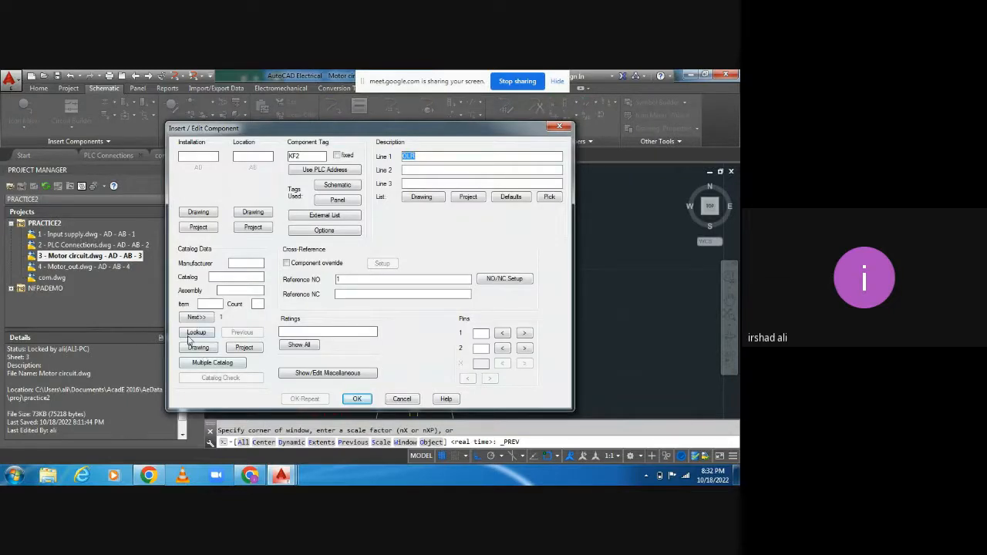
{"action": "left_click", "coordinate": [190, 335]}
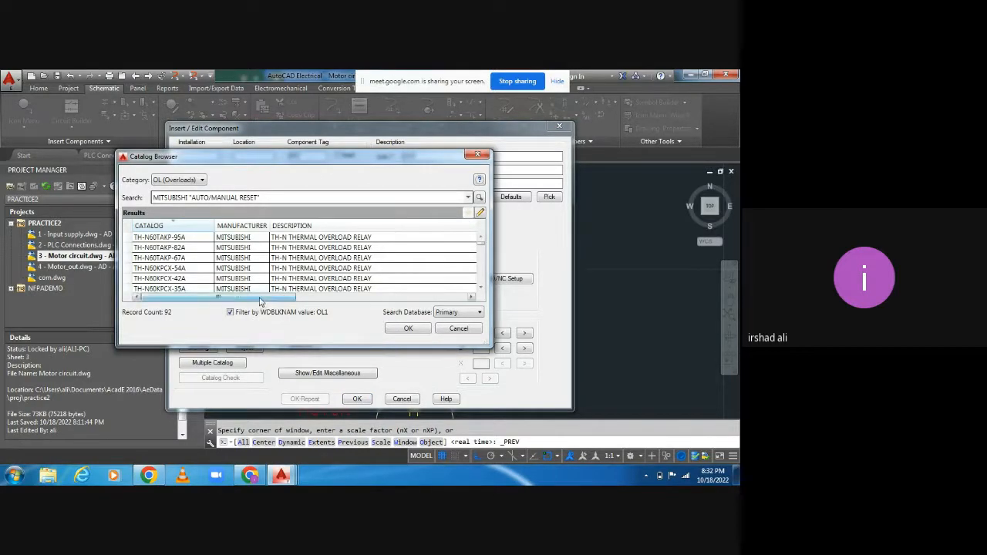
{"action": "left_click_drag", "start_coordinate": [260, 301], "coordinate": [425, 303]}
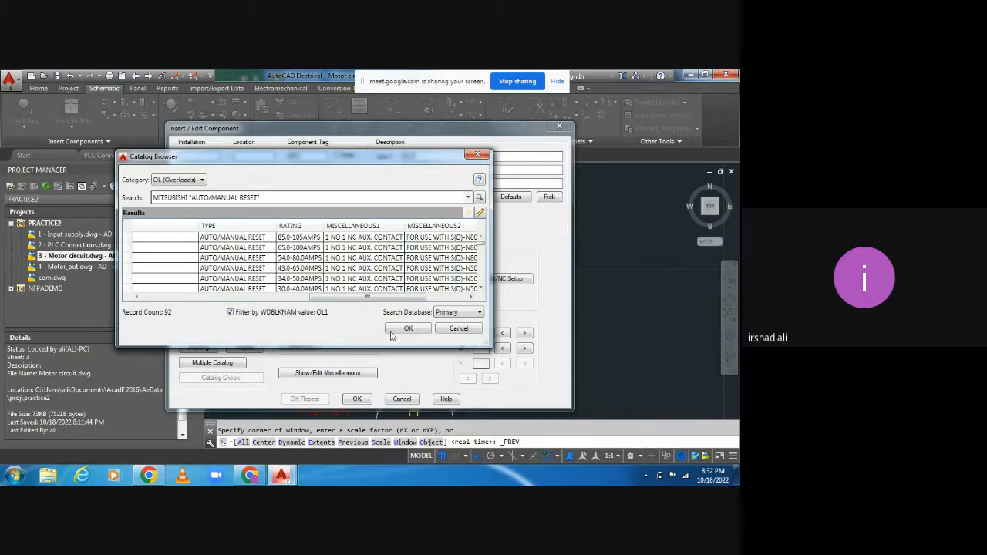
- Examine the motor circuit in the Downloads image "WhatsApp Image 2022-07-27 at 10.09.08", including overload relay F1, and return to the AutoCAD Electrical catalog browser
{"action": "left_click", "coordinate": [48, 476]}
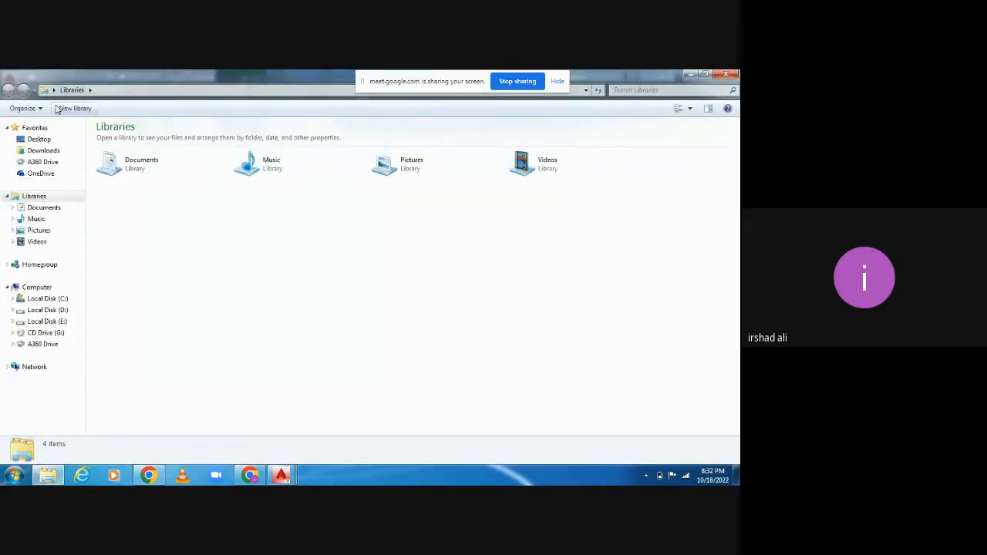
{"action": "left_click", "coordinate": [47, 151]}
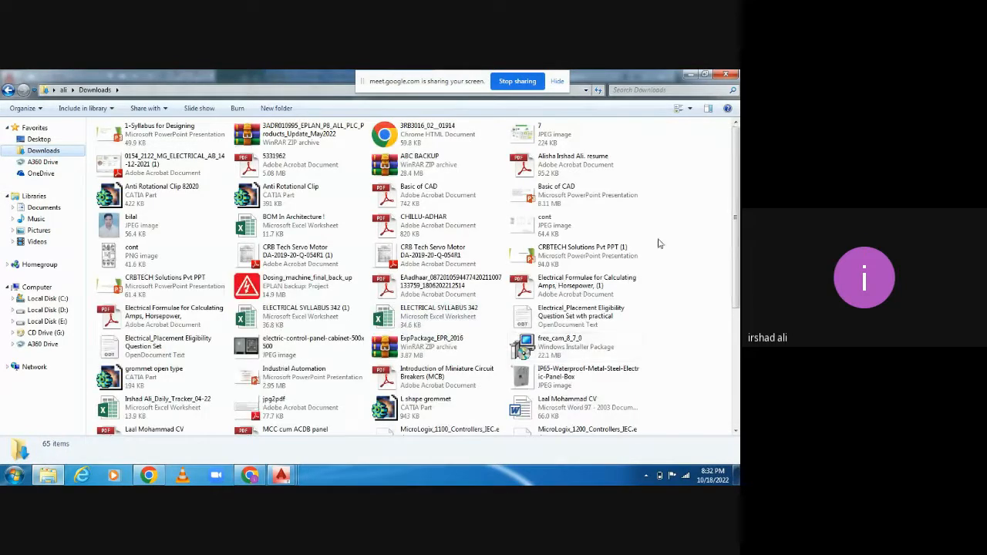
{"action": "left_click_drag", "start_coordinate": [738, 247], "coordinate": [736, 362]}
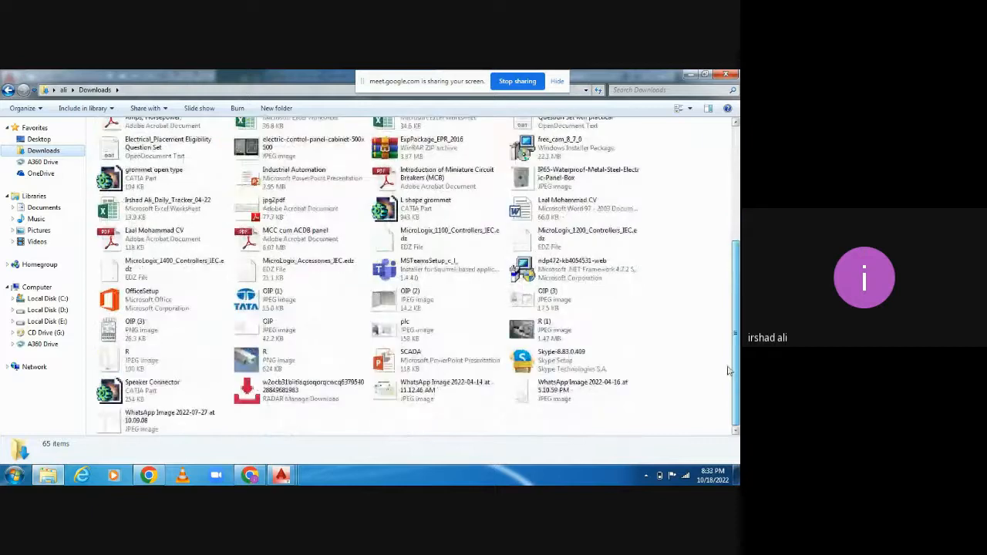
{"action": "double_click", "coordinate": [193, 425]}
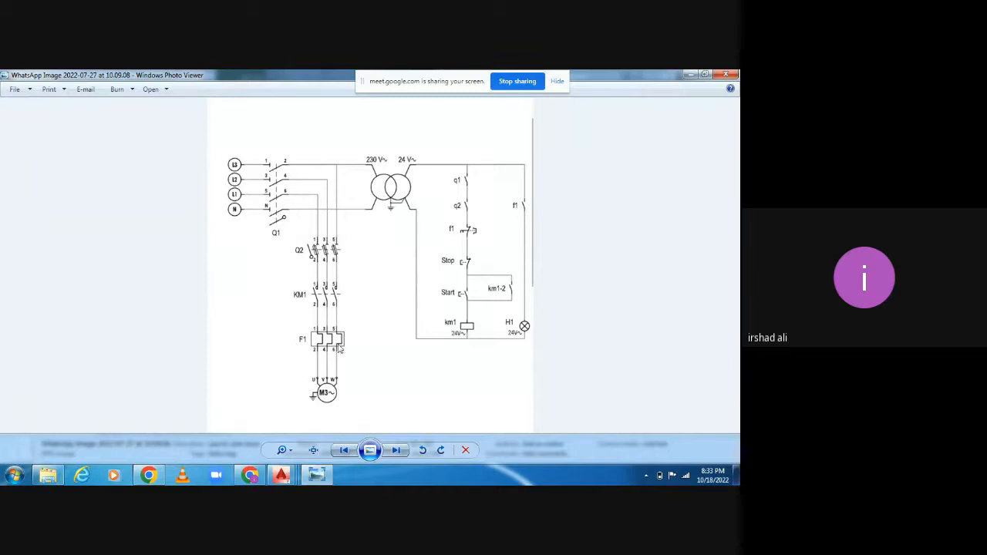
{"action": "scroll", "coordinate": [363, 347], "scroll_direction": "up", "scroll_amount": 3}
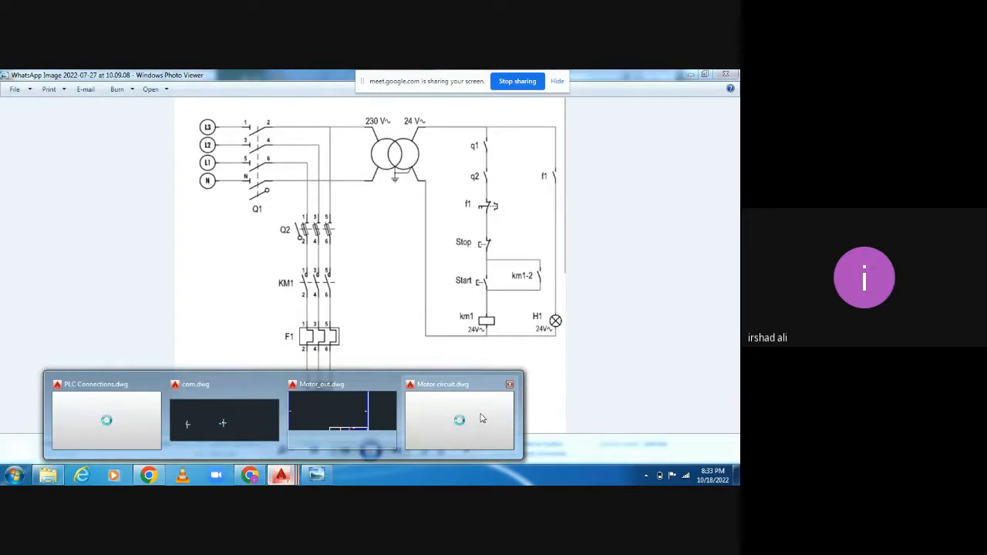
{"action": "left_click", "coordinate": [477, 415]}
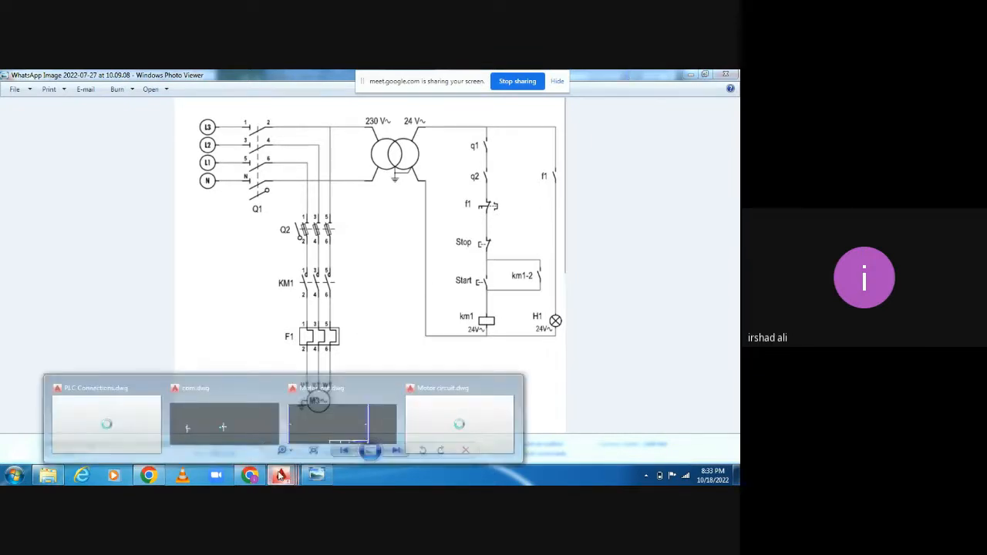
{"action": "left_click", "coordinate": [691, 74]}
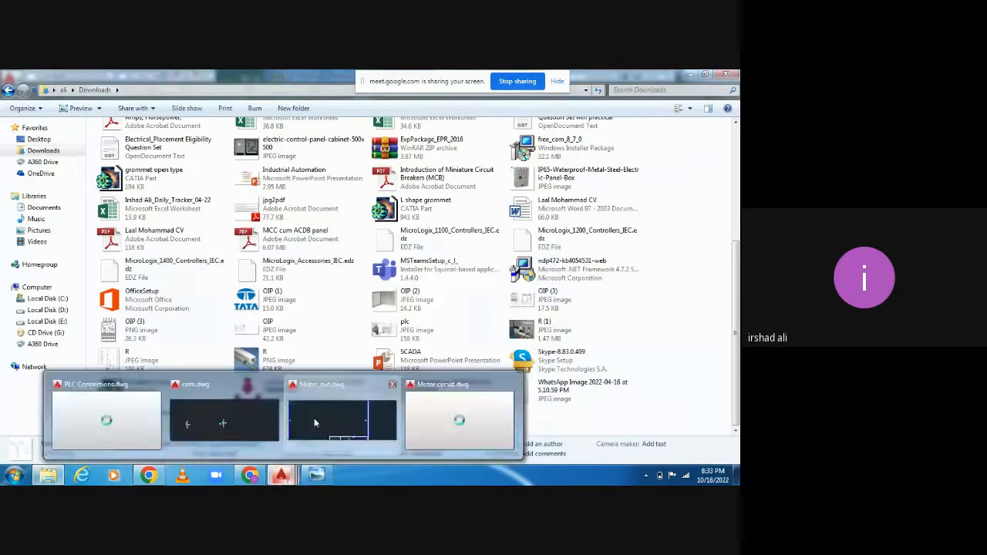
{"action": "left_click", "coordinate": [692, 74]}
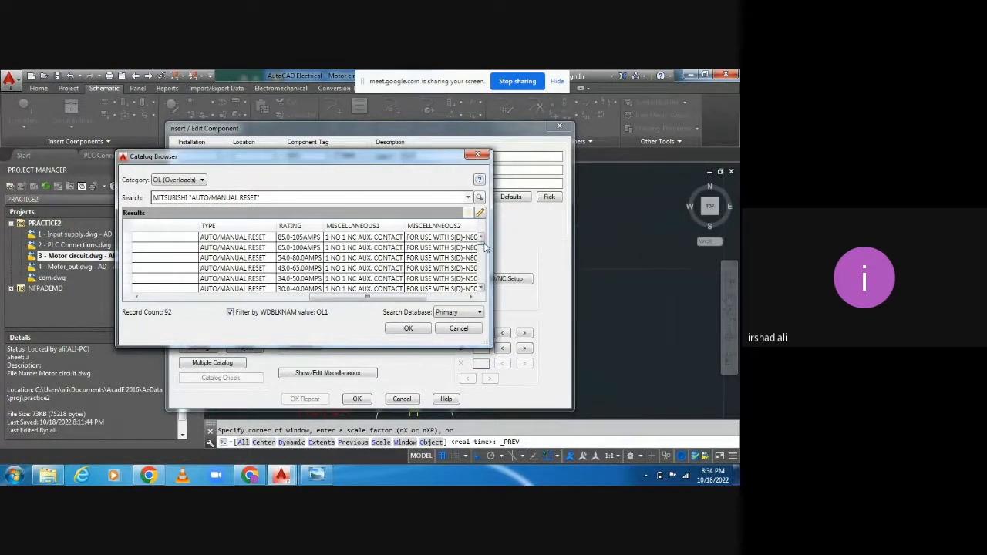
- Go through the MITSUBISHI "AUTO/MANUAL RESET" overload relay list to compare the ampere ratings
{"action": "left_click", "coordinate": [485, 246]}
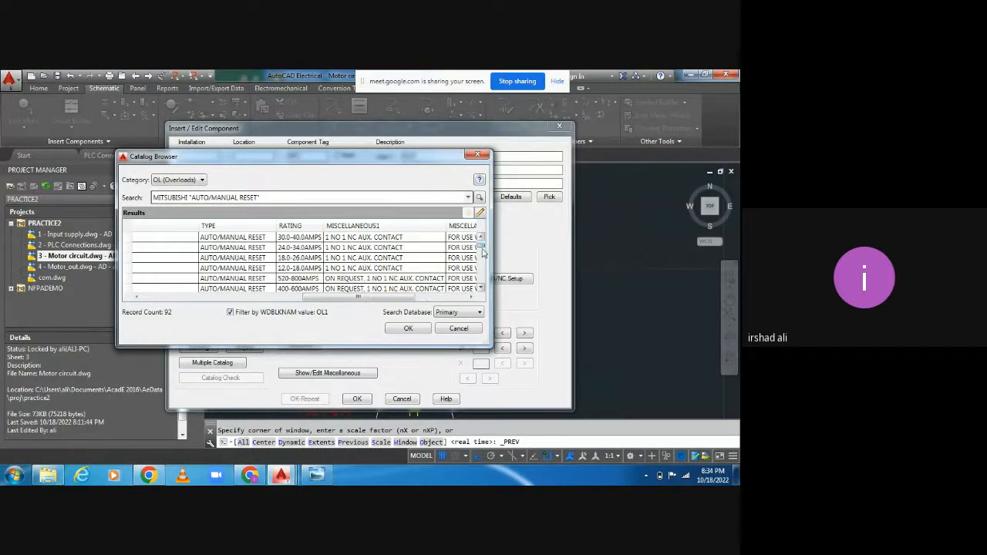
{"action": "left_click", "coordinate": [482, 288]}
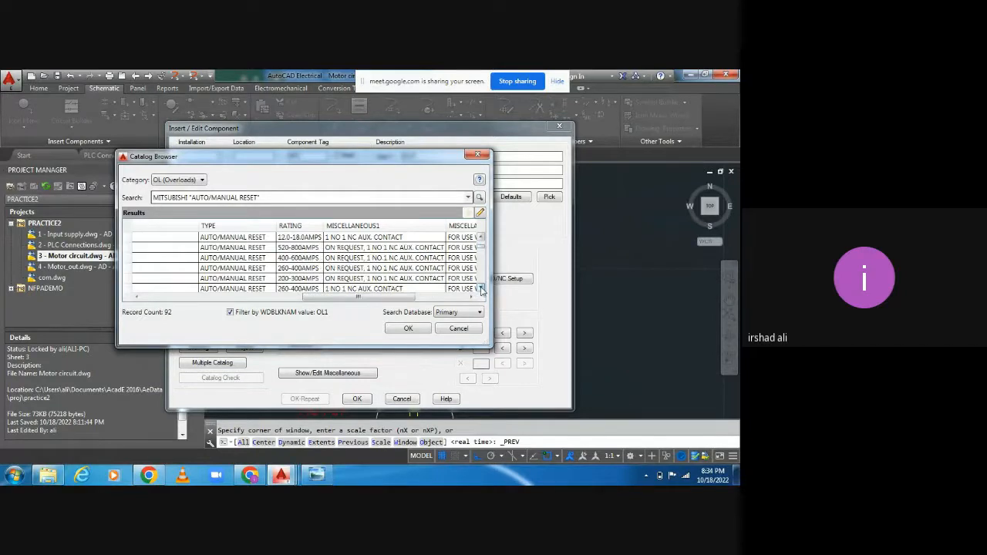
{"action": "left_click", "coordinate": [481, 288]}
{"action": "left_click", "coordinate": [482, 288]}
{"action": "left_click", "coordinate": [482, 288]}
{"action": "left_click", "coordinate": [481, 289]}
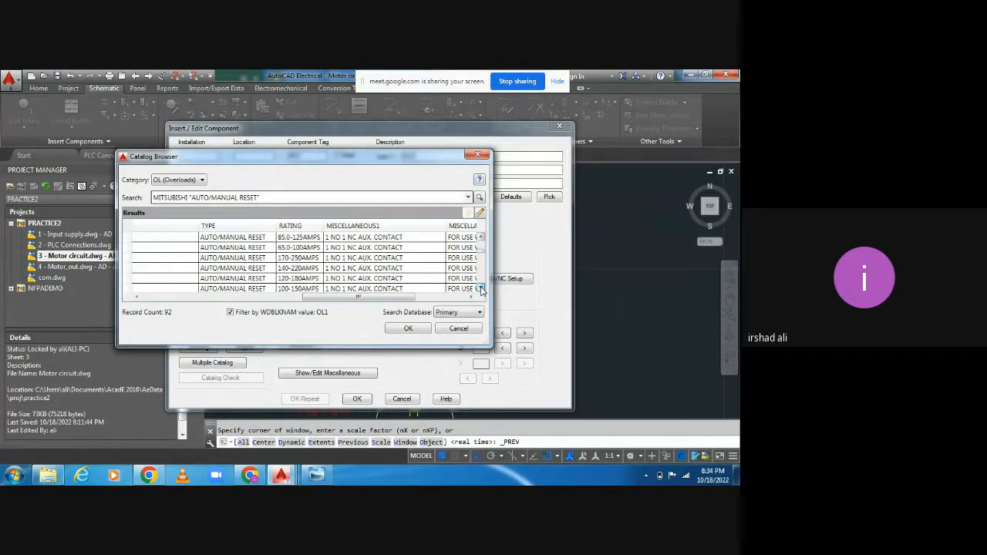
{"action": "left_click", "coordinate": [481, 289]}
{"action": "left_click", "coordinate": [482, 289]}
{"action": "left_click", "coordinate": [481, 289]}
{"action": "left_click", "coordinate": [482, 289]}
{"action": "left_click", "coordinate": [481, 289]}
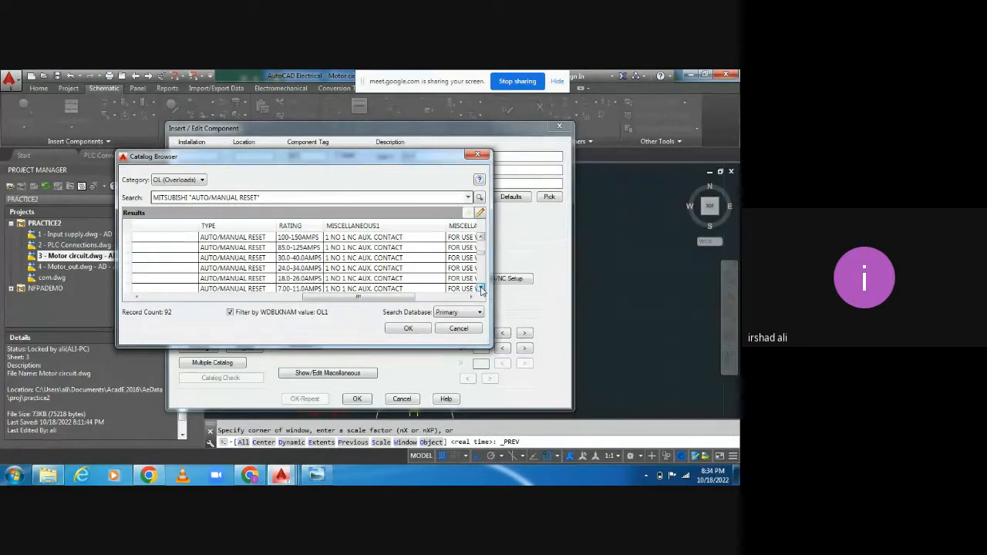
{"action": "left_click", "coordinate": [481, 288]}
{"action": "left_click", "coordinate": [482, 289]}
- Compare the 5.20-8.00AMPS and 7.00-11.0AMPS entries and assign the 7.00-11.0AMPS MITSUBISHI relay TH-N20KPCX-9A to -KF2
{"action": "left_click", "coordinate": [304, 279]}
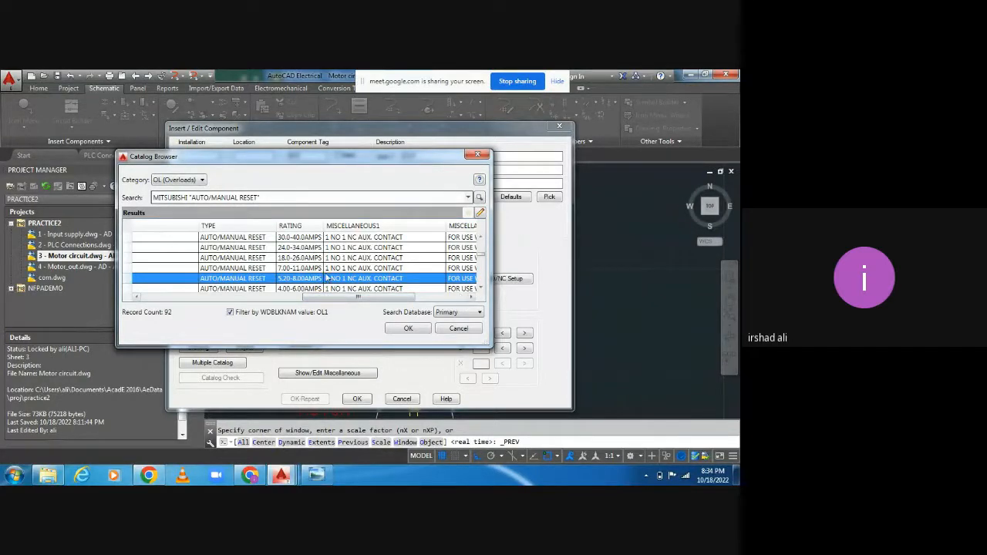
{"action": "left_click", "coordinate": [291, 270]}
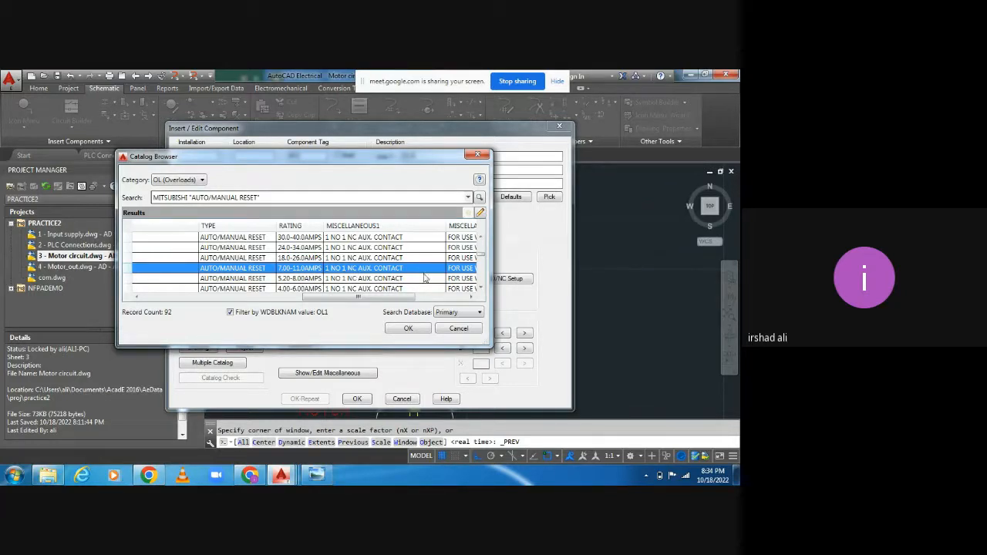
{"action": "left_click", "coordinate": [302, 280]}
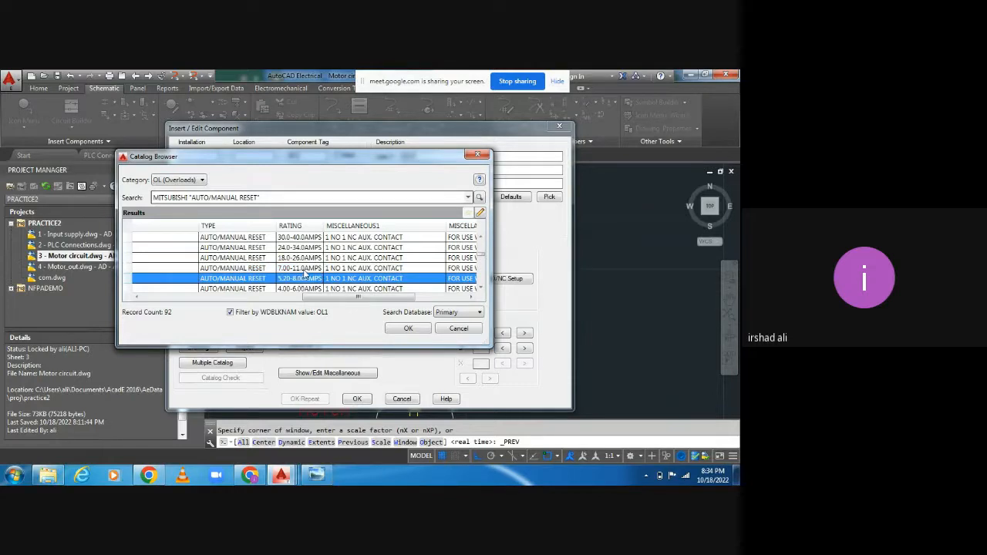
{"action": "left_click", "coordinate": [306, 269]}
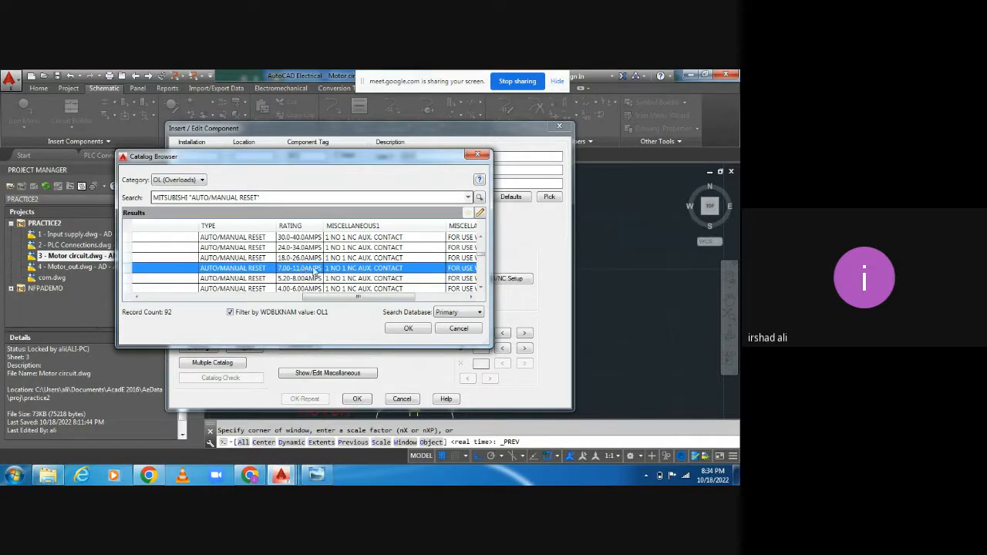
{"action": "left_click", "coordinate": [409, 329]}
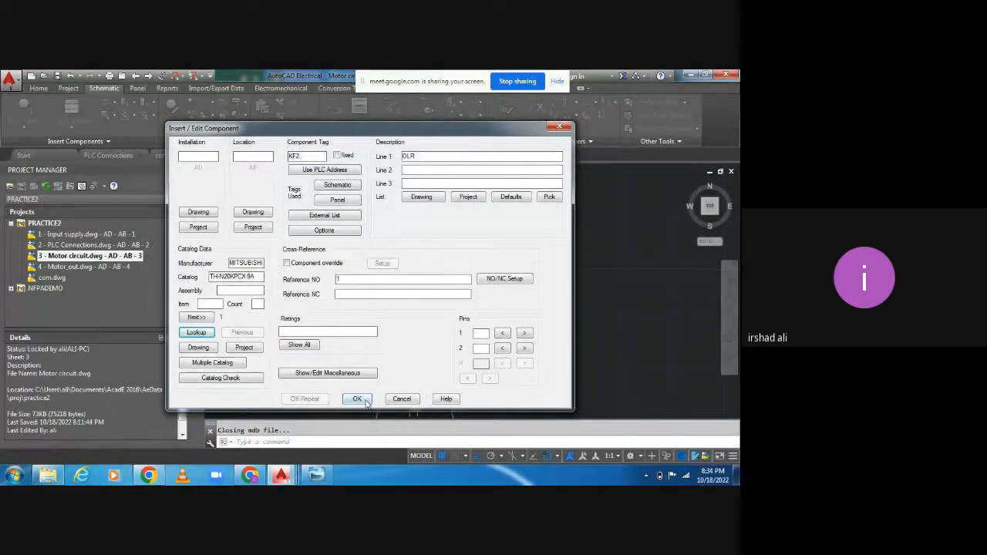
- Apply the edits to overload relay -KF2 without mapping its symbol to the catalog number, and update its related contacts
{"action": "left_click", "coordinate": [357, 399]}
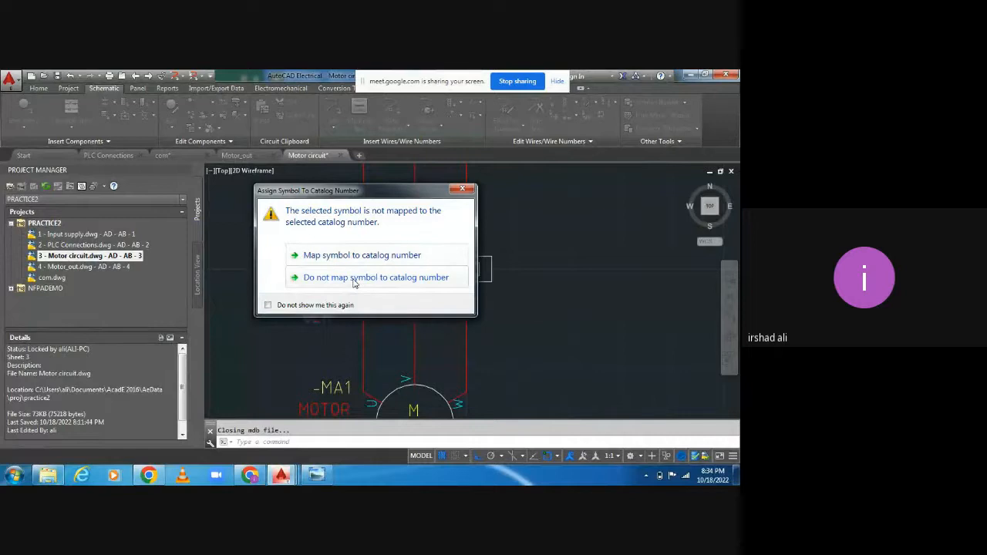
{"action": "left_click", "coordinate": [375, 277]}
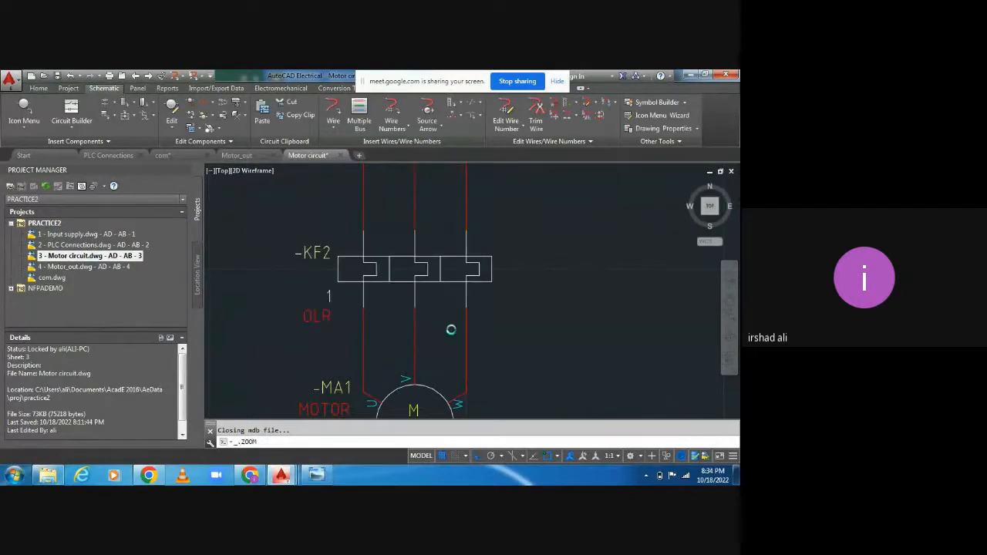
{"action": "left_click", "coordinate": [361, 309]}
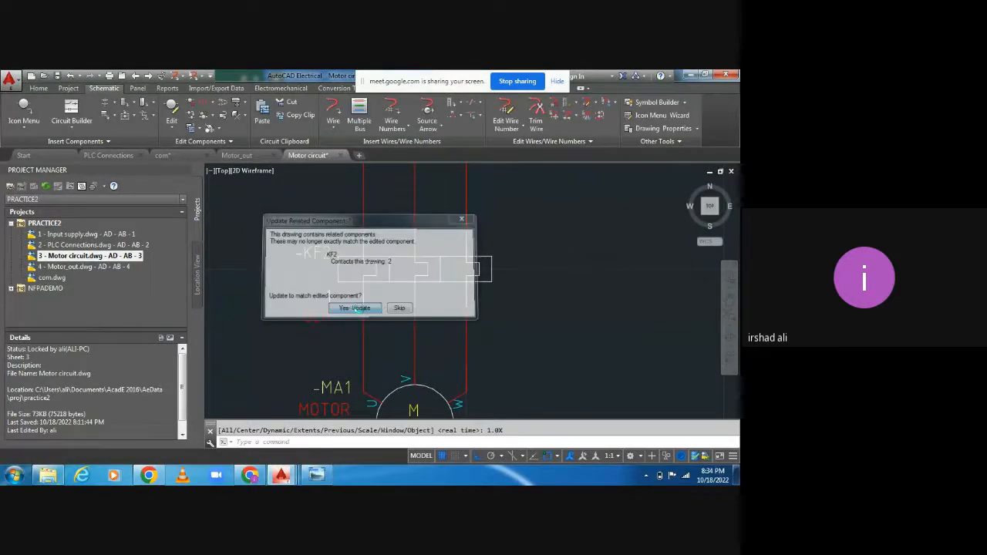
- Insert a Relay NC Contact from the IEC Relays and Contacts symbols on the control wire above coil -KF3
{"action": "scroll", "coordinate": [411, 337], "scroll_direction": "down", "scroll_amount": 5}
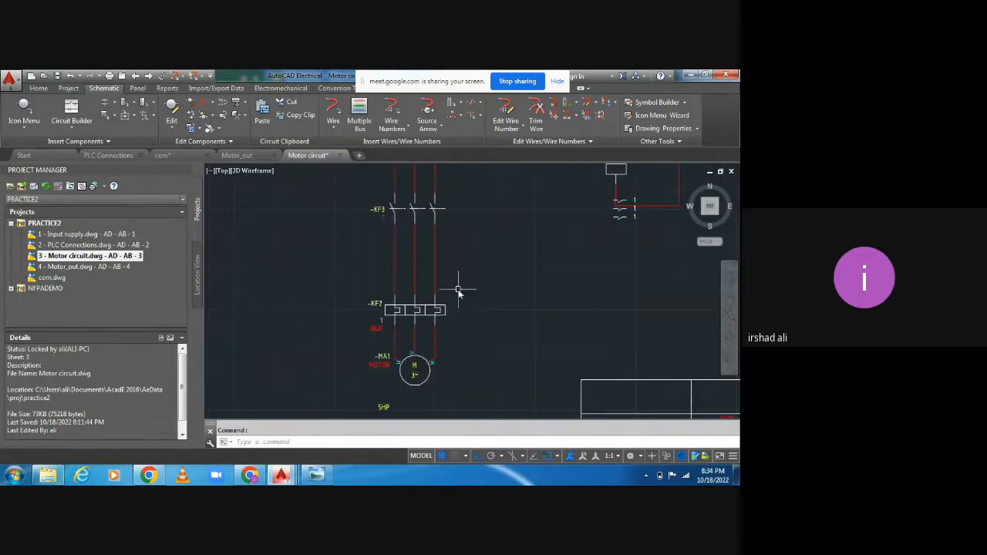
{"action": "scroll", "coordinate": [456, 328], "scroll_direction": "down", "scroll_amount": 4}
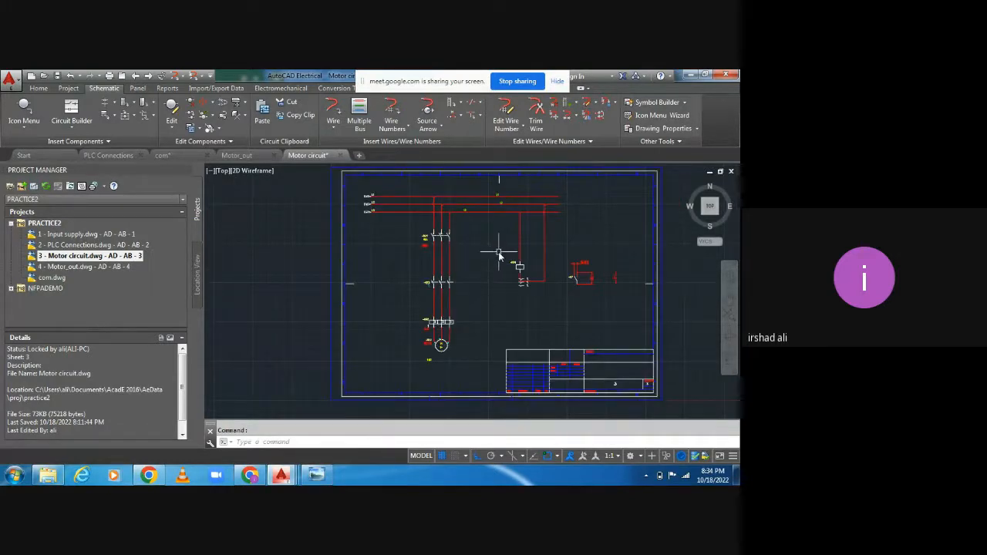
{"action": "scroll", "coordinate": [509, 263], "scroll_direction": "up", "scroll_amount": 3}
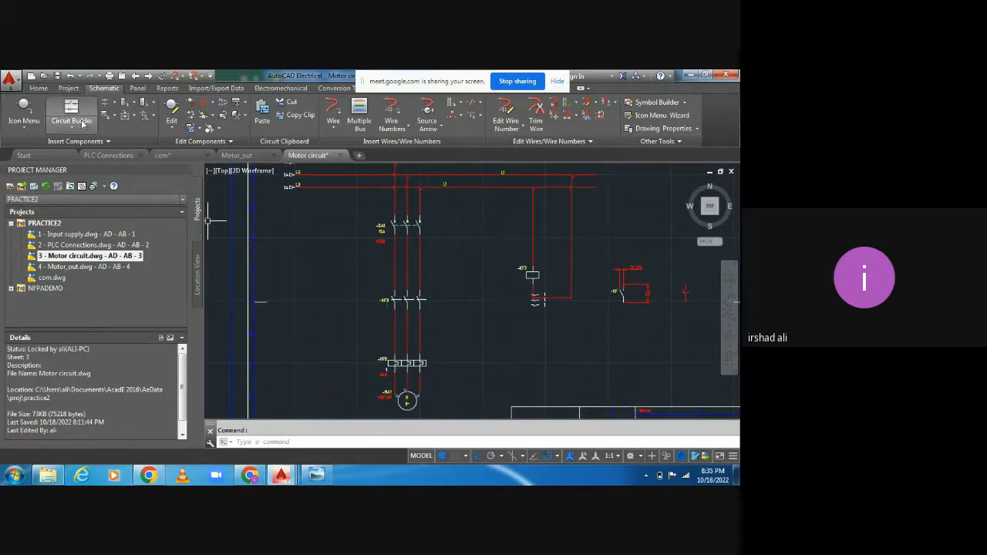
{"action": "left_click", "coordinate": [27, 131]}
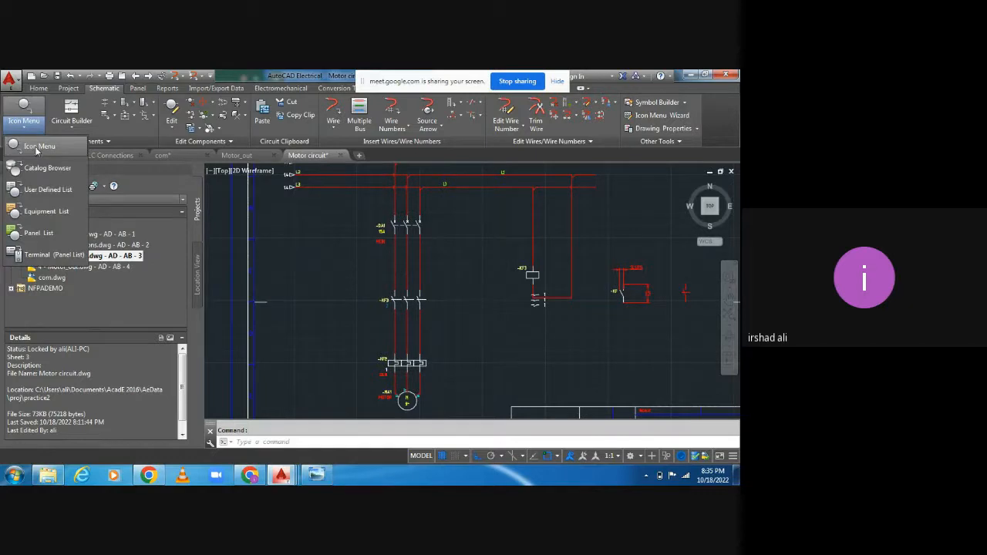
{"action": "left_click", "coordinate": [36, 148]}
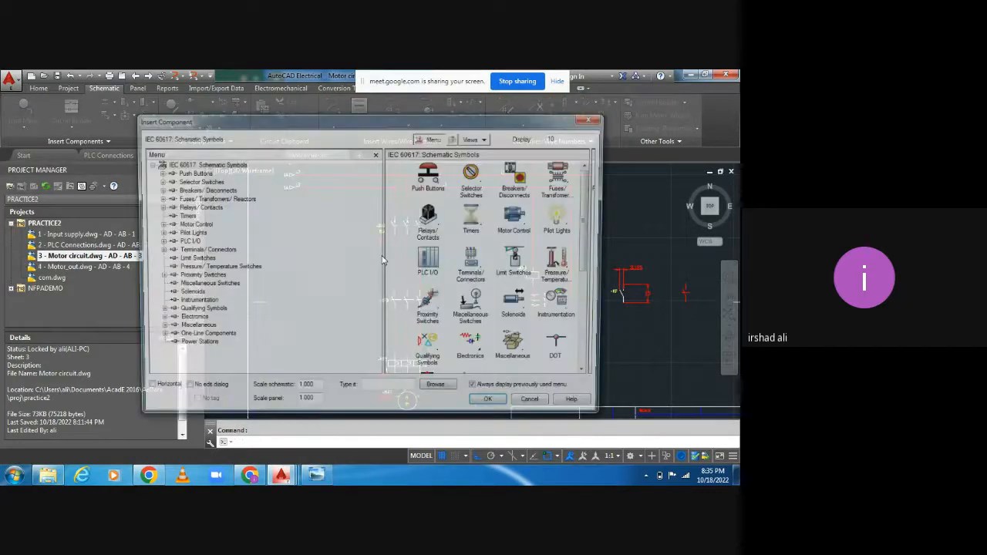
{"action": "left_click", "coordinate": [190, 207]}
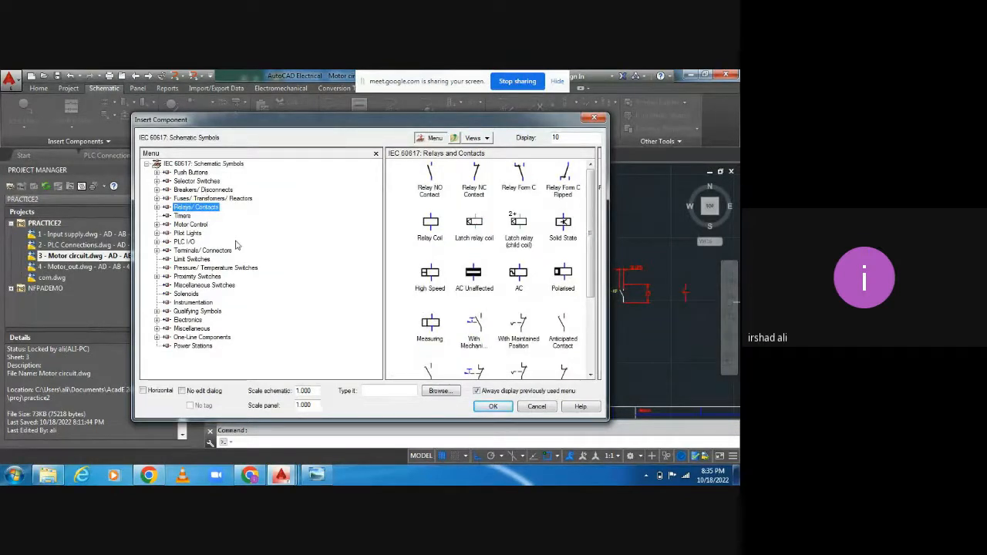
{"action": "left_click", "coordinate": [430, 176]}
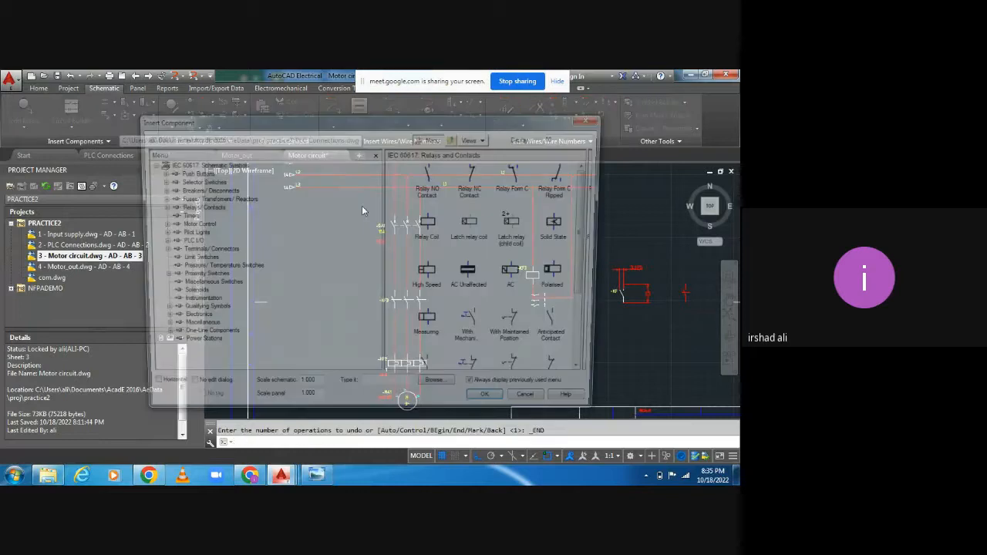
{"action": "left_click", "coordinate": [458, 184]}
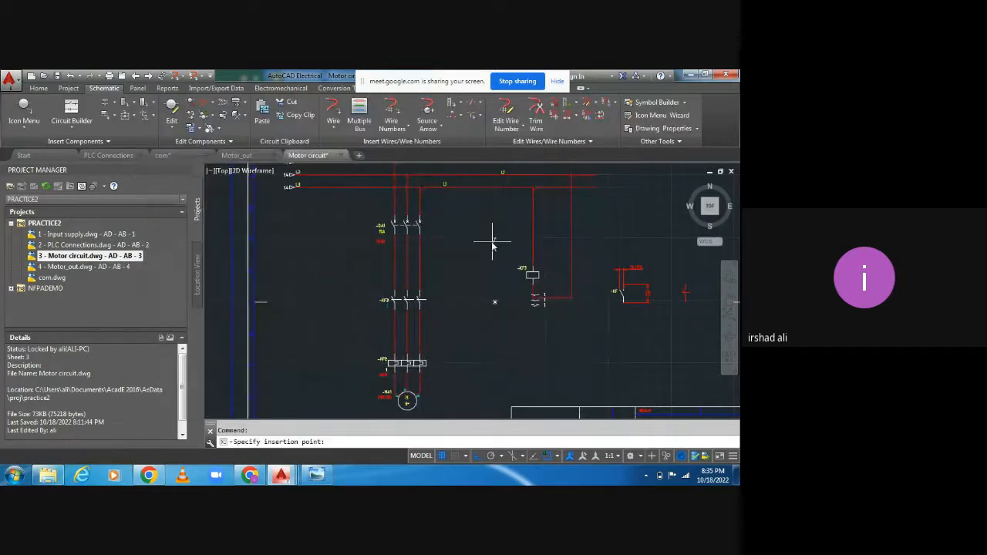
{"action": "left_click", "coordinate": [532, 233]}
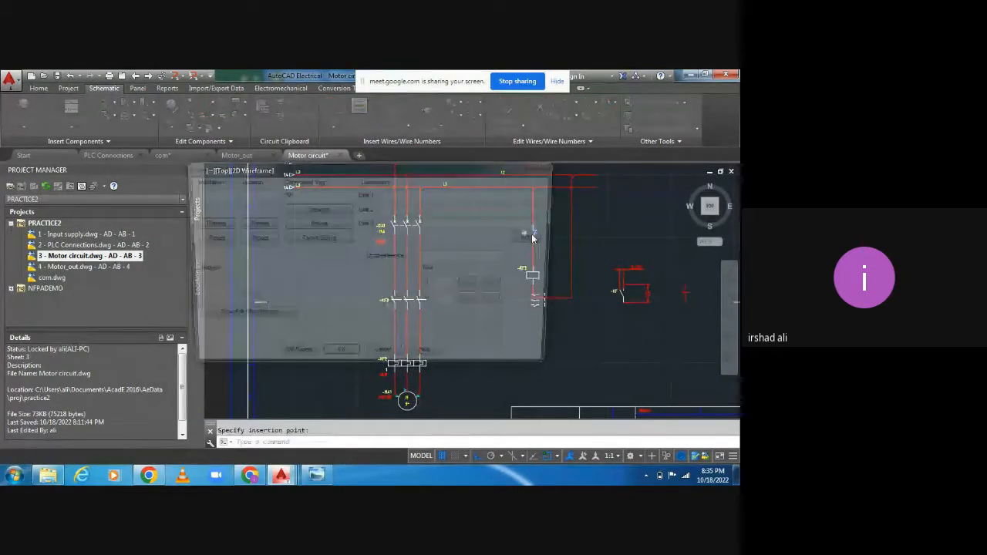
- Link the new NC contact to parent overload relay -KF2, accepting the family code change to OL
{"action": "left_click", "coordinate": [313, 239]}
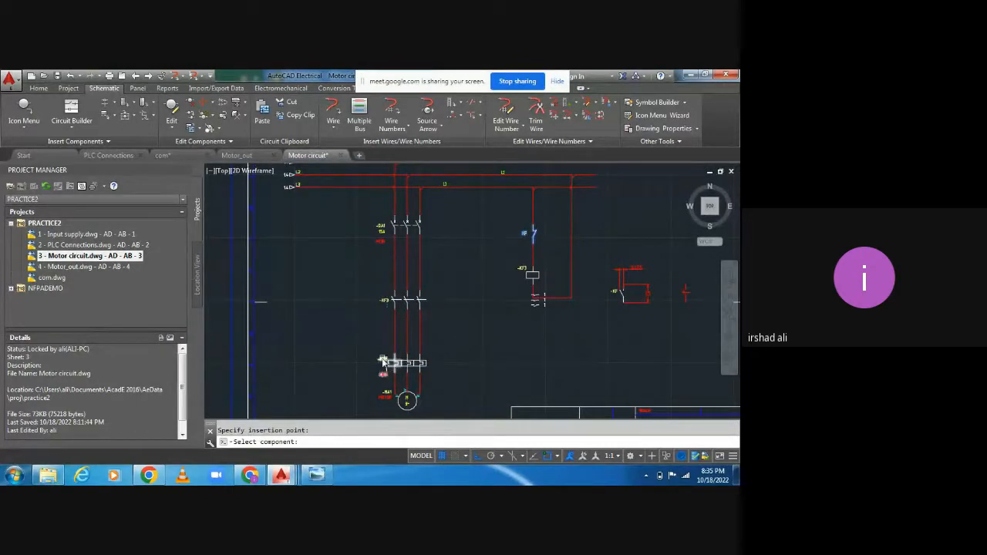
{"action": "left_click", "coordinate": [384, 362]}
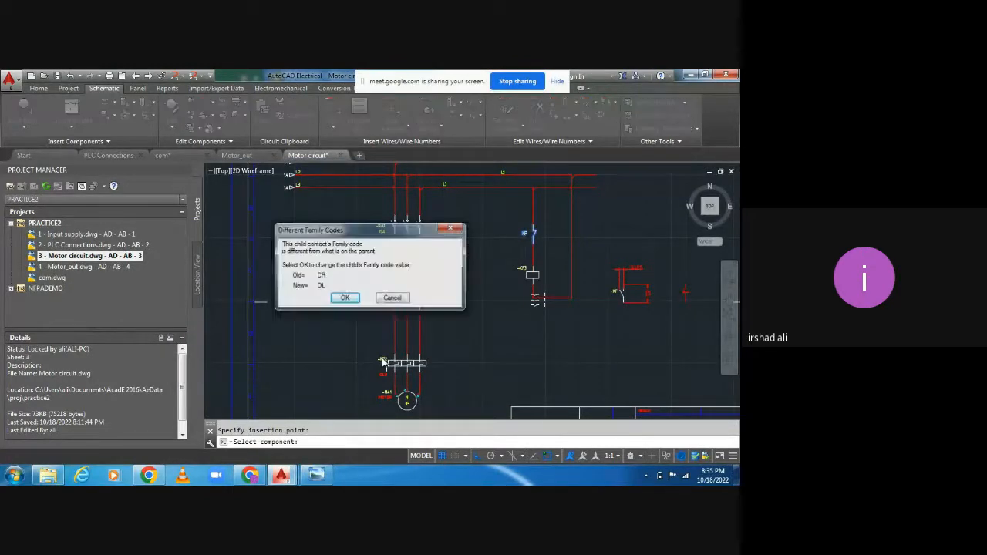
{"action": "left_click", "coordinate": [345, 299]}
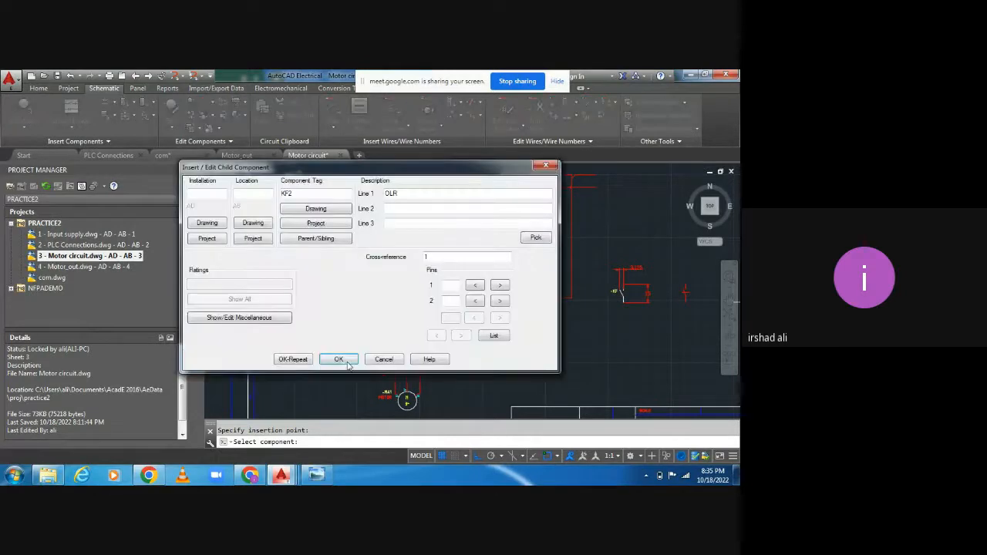
{"action": "left_click", "coordinate": [344, 361]}
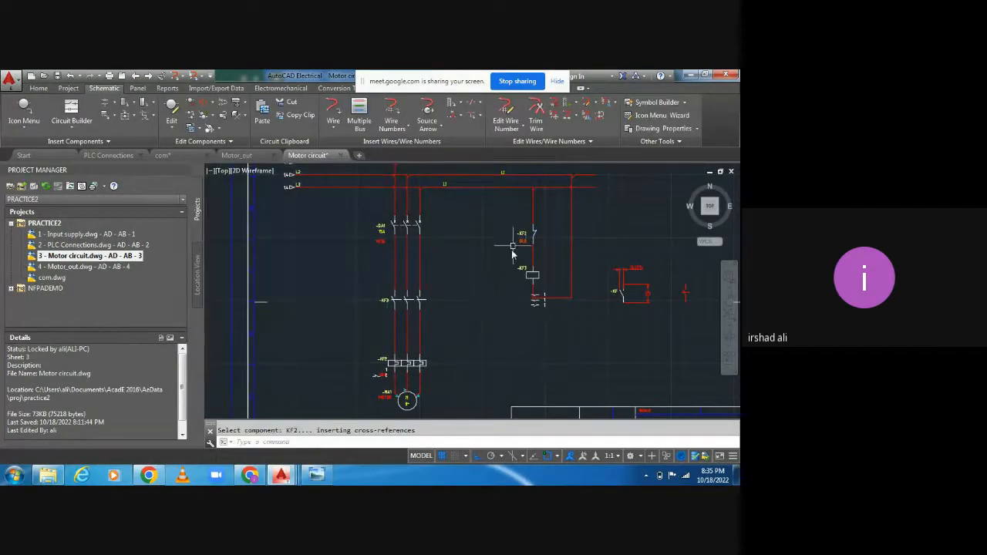
- Examine the contact cross-reference beneath overload relay -KF2 and compare it with the contact above coil -KF3
{"action": "scroll", "coordinate": [530, 231], "scroll_direction": "up", "scroll_amount": 6}
{"action": "scroll", "coordinate": [531, 261], "scroll_direction": "down", "scroll_amount": 8}
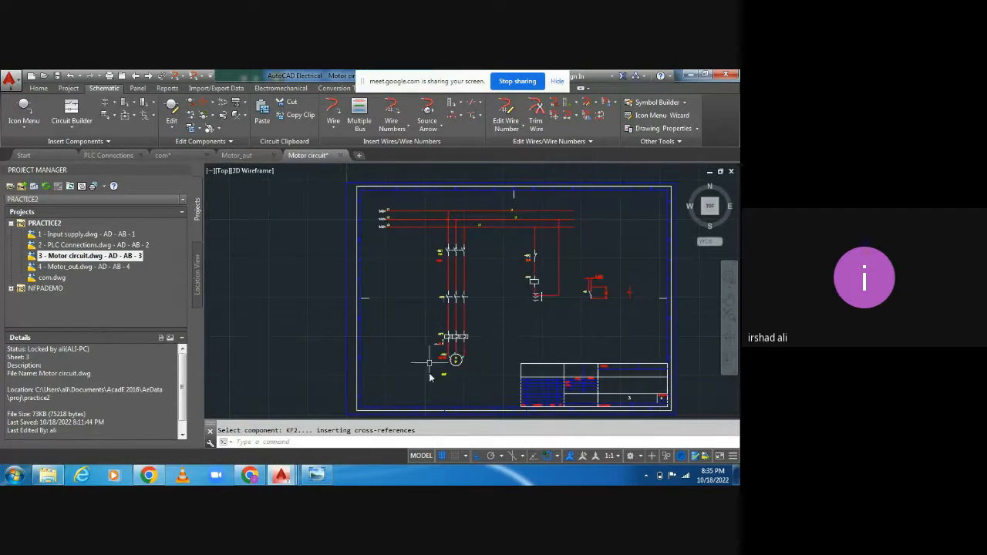
{"action": "scroll", "coordinate": [434, 351], "scroll_direction": "up", "scroll_amount": 8}
{"action": "scroll", "coordinate": [517, 305], "scroll_direction": "down", "scroll_amount": 3}
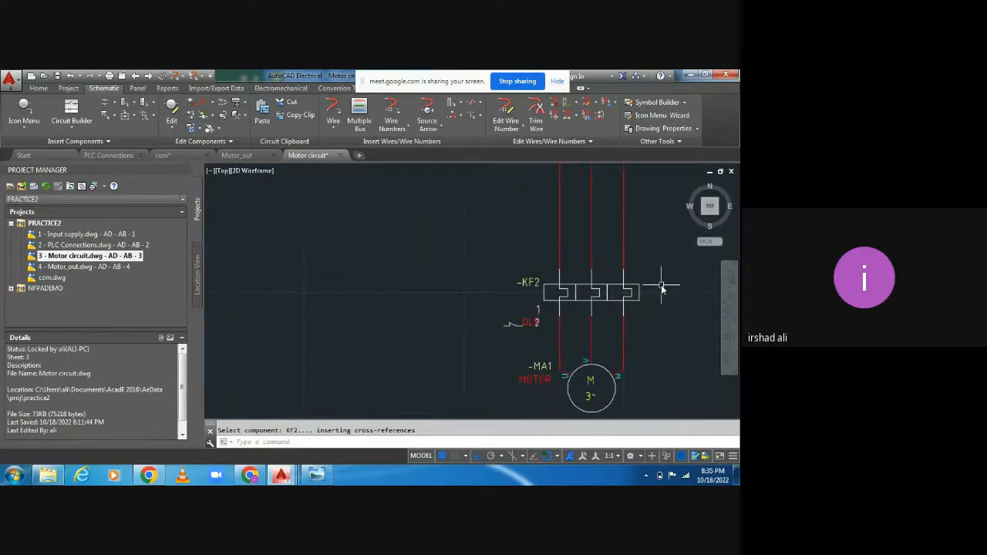
{"action": "scroll", "coordinate": [602, 289], "scroll_direction": "down", "scroll_amount": 2}
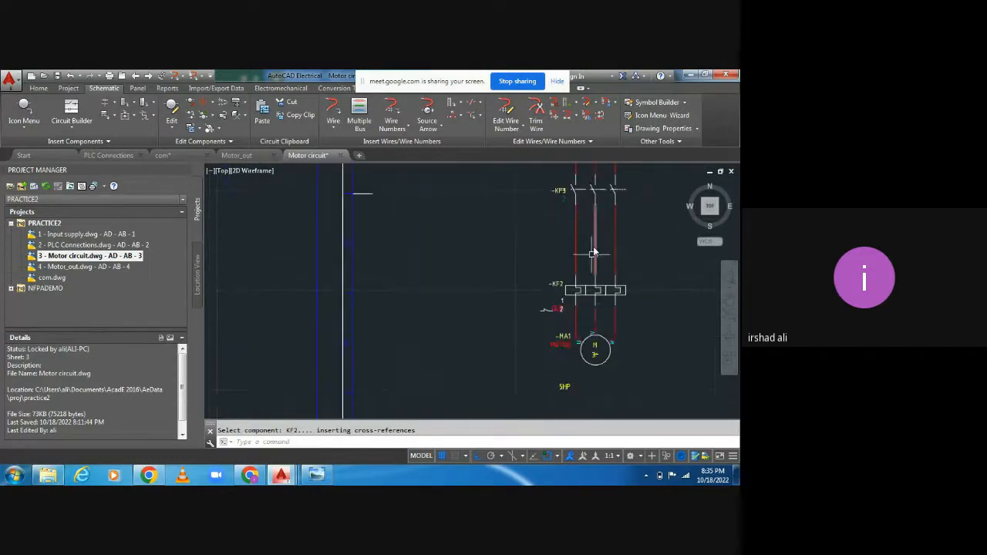
{"action": "scroll", "coordinate": [594, 253], "scroll_direction": "down", "scroll_amount": 4}
{"action": "scroll", "coordinate": [643, 222], "scroll_direction": "up", "scroll_amount": 4}
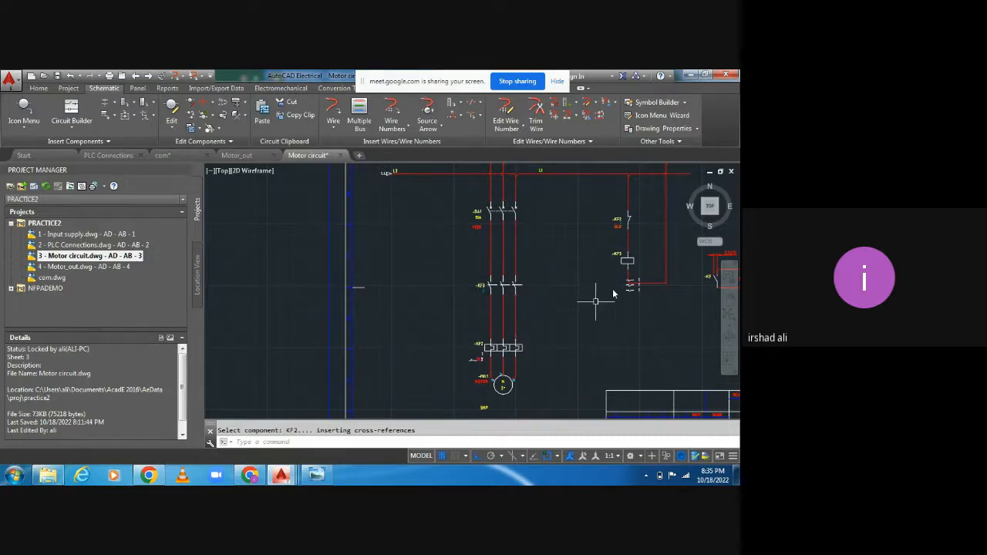
{"action": "scroll", "coordinate": [570, 342], "scroll_direction": "up", "scroll_amount": 4}
{"action": "scroll", "coordinate": [570, 342], "scroll_direction": "down", "scroll_amount": 4}
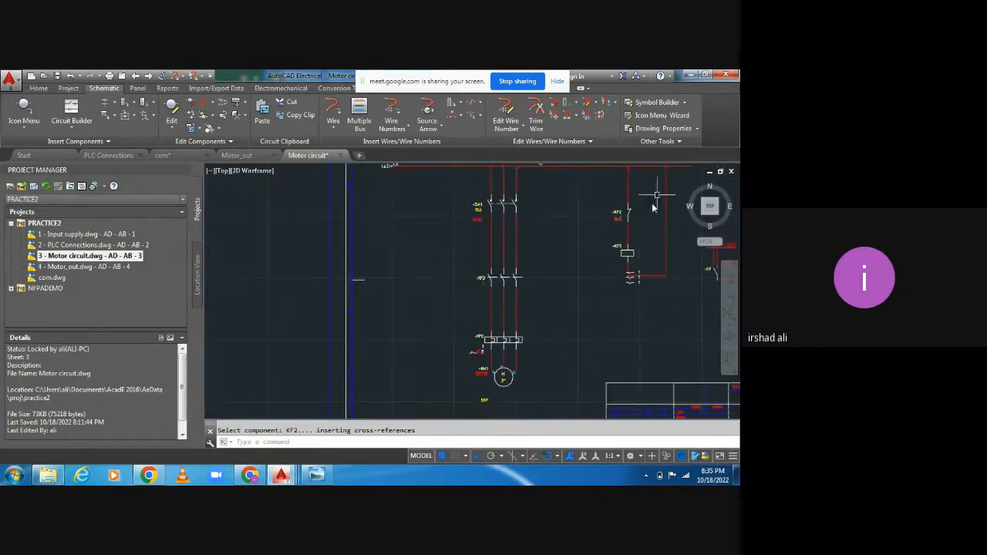
- Insert a Relay NO Contact on the vertical control wire beside the -KF2 NC contact
{"action": "left_click", "coordinate": [26, 130]}
{"action": "left_click", "coordinate": [37, 148]}
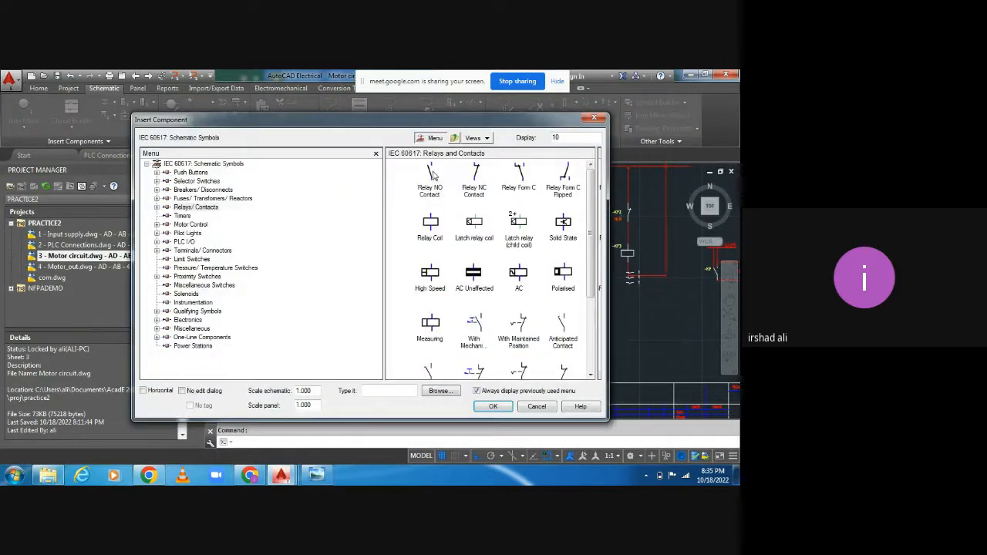
{"action": "left_click", "coordinate": [434, 173]}
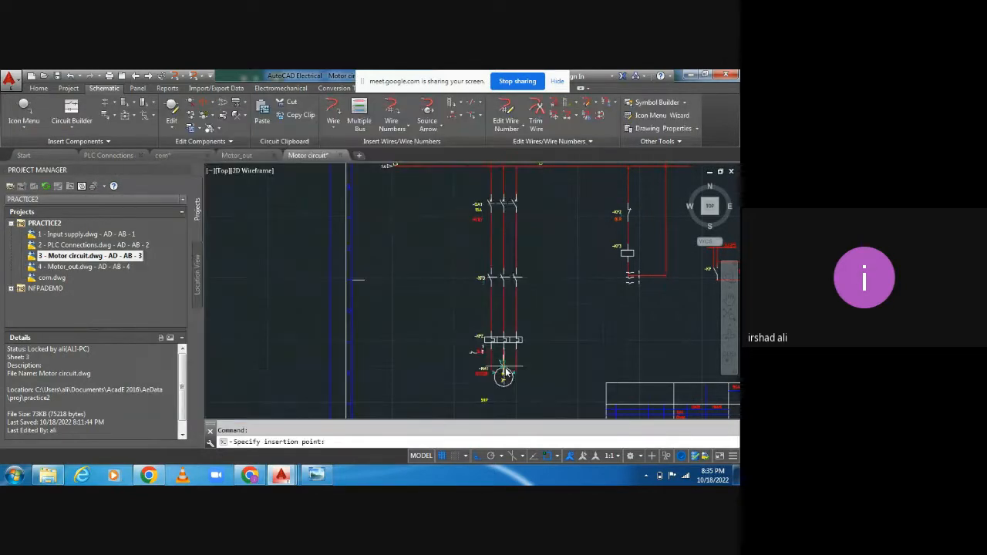
{"action": "left_click", "coordinate": [665, 211]}
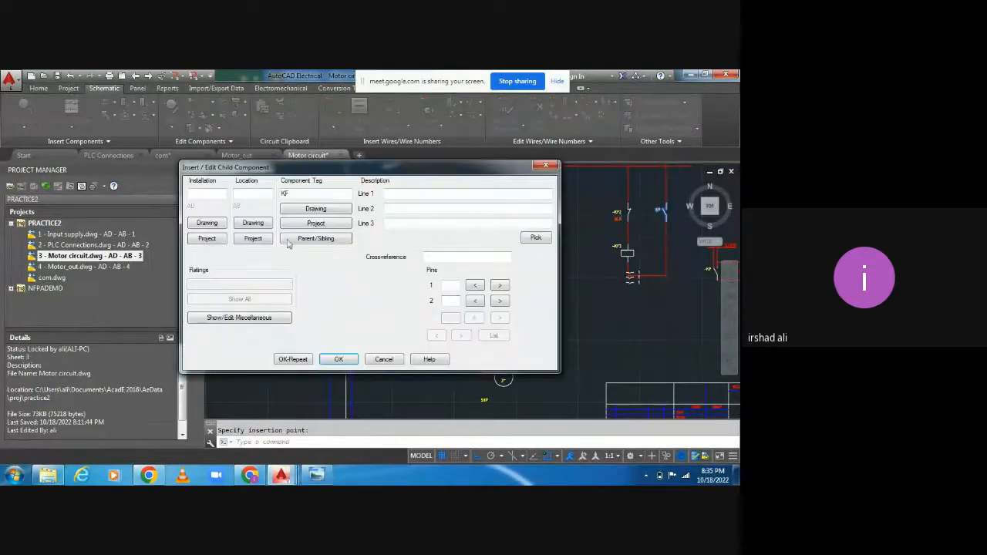
- Link the new NO contact to parent overload relay -KF2, accepting the family code change to OL
{"action": "left_click", "coordinate": [320, 239]}
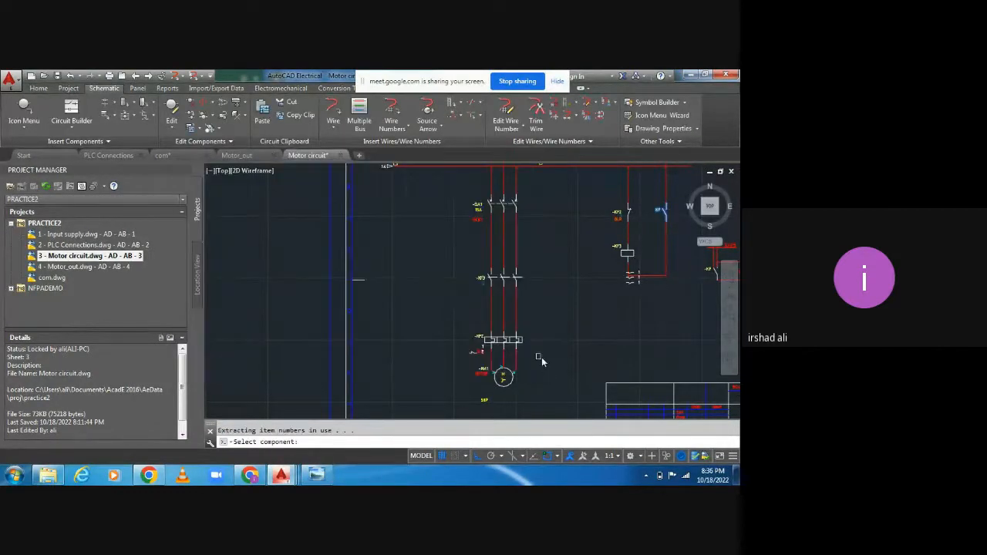
{"action": "left_click", "coordinate": [482, 340]}
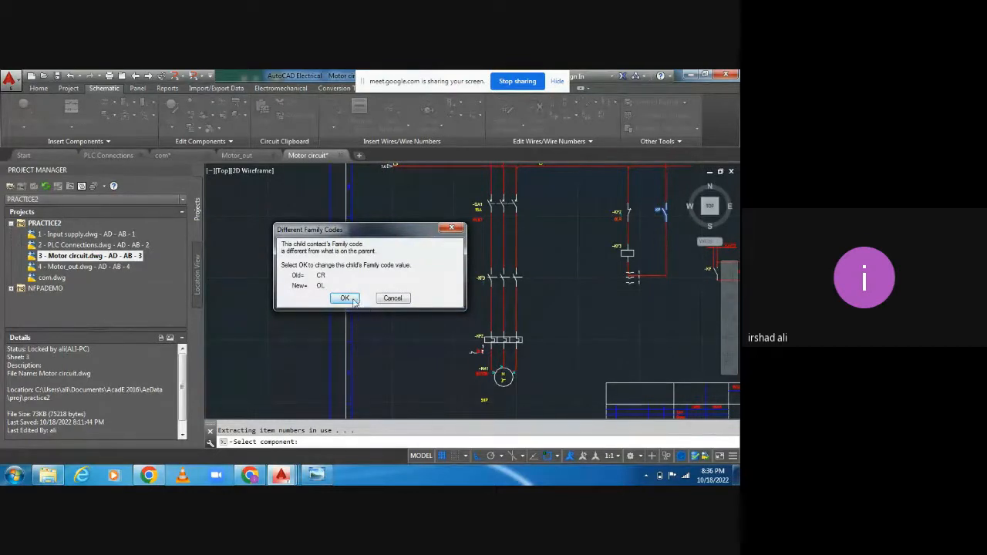
{"action": "left_click", "coordinate": [353, 301]}
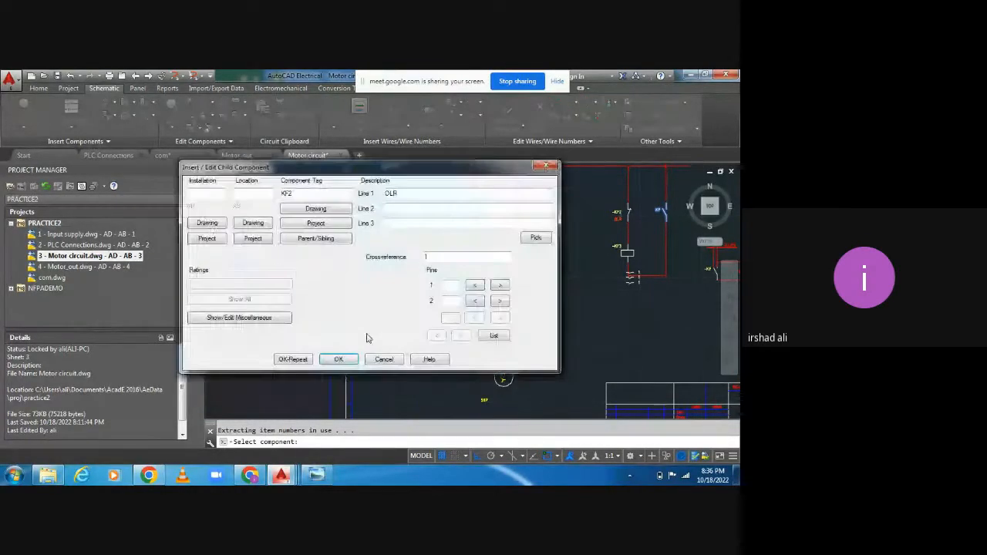
{"action": "left_click", "coordinate": [336, 359]}
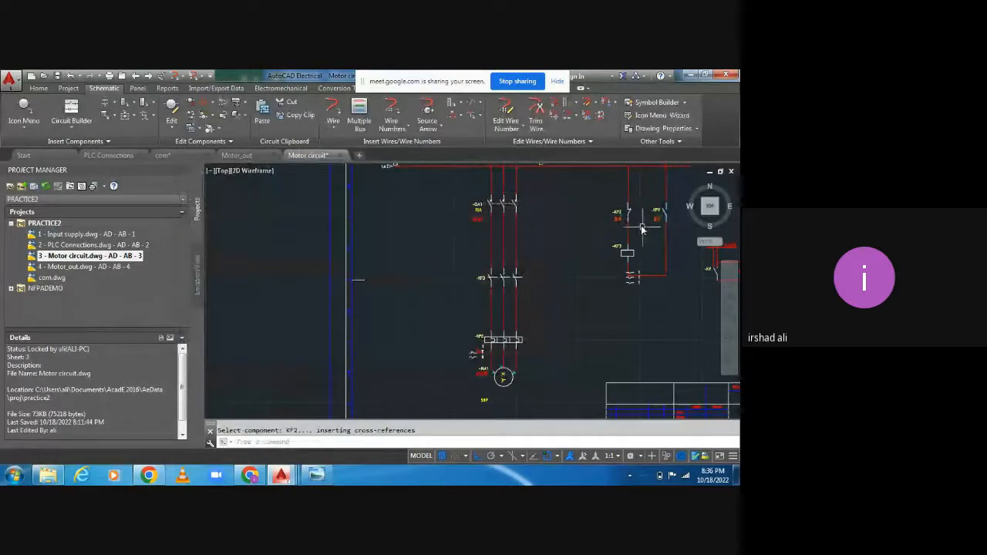
- Check the contact cross-references beneath overload relay -KF2, surf its references and look through the list
{"action": "scroll", "coordinate": [651, 221], "scroll_direction": "down", "scroll_amount": 5}
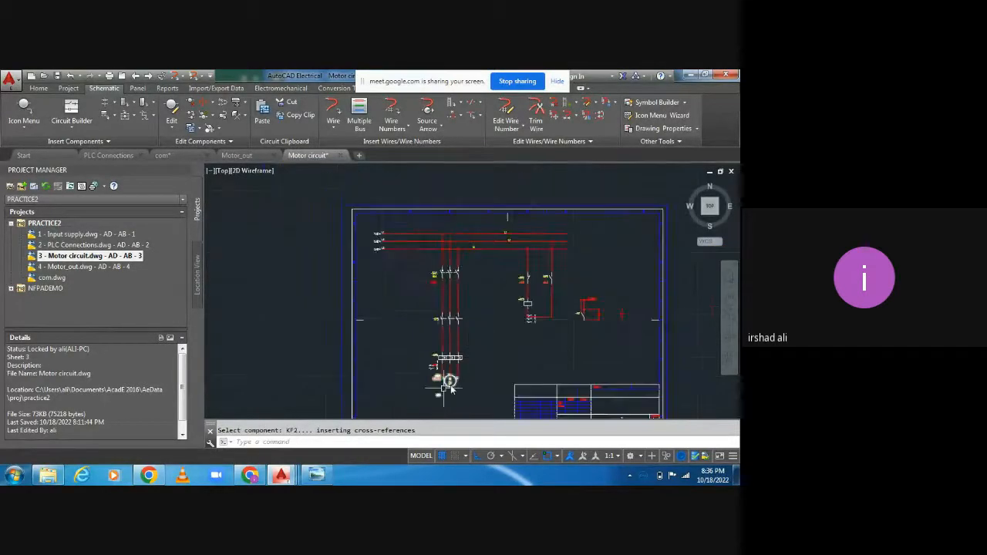
{"action": "scroll", "coordinate": [452, 390], "scroll_direction": "up", "scroll_amount": 6}
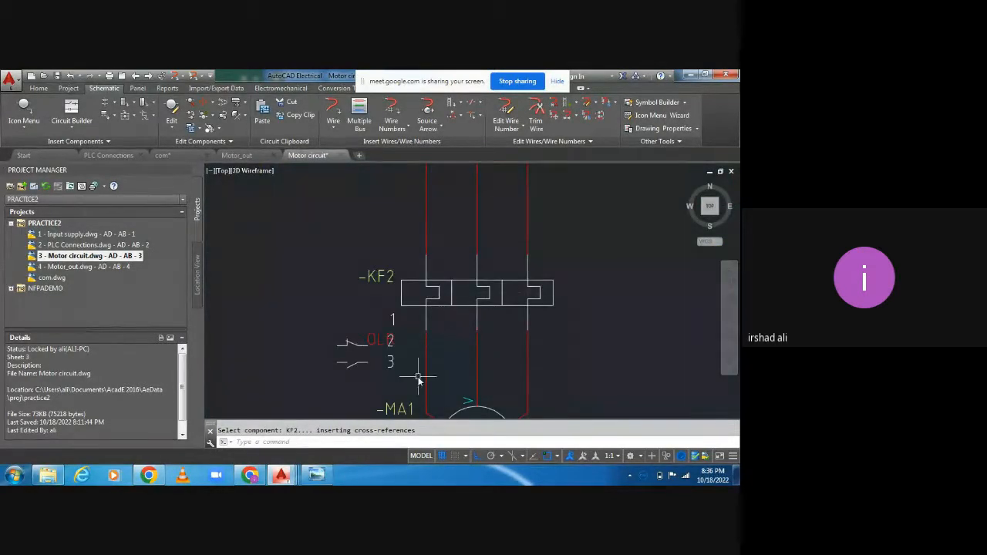
{"action": "scroll", "coordinate": [455, 346], "scroll_direction": "down", "scroll_amount": 4}
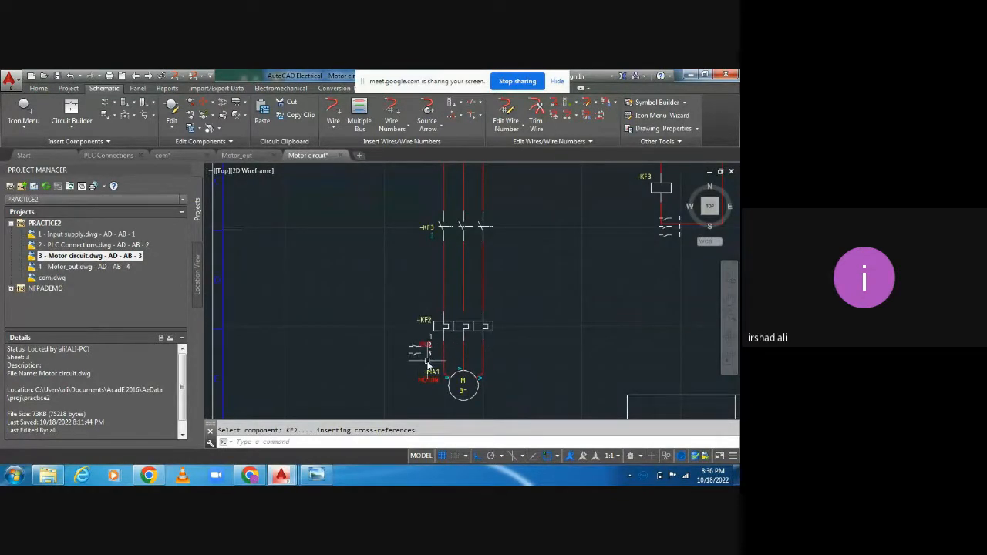
{"action": "right_click", "coordinate": [423, 322]}
{"action": "left_click", "coordinate": [475, 321]}
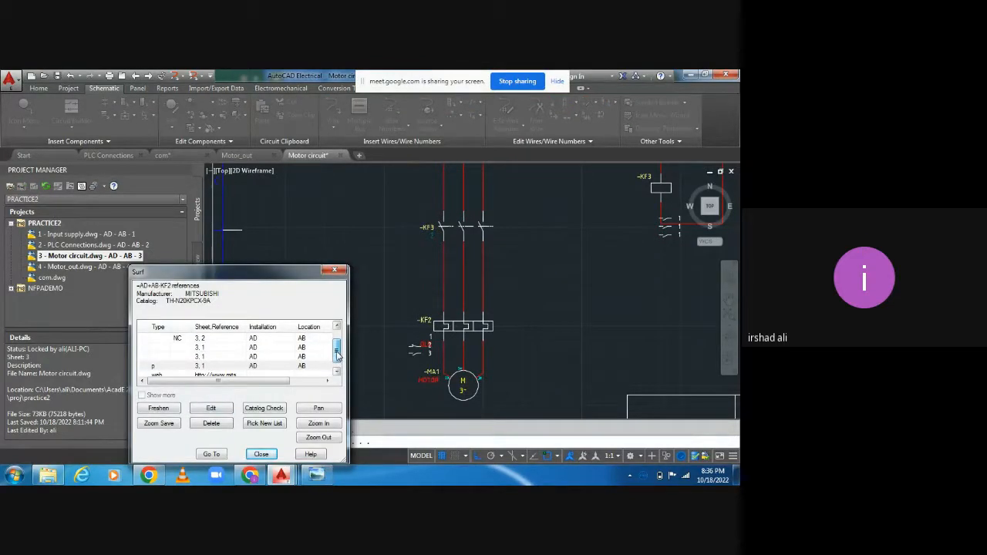
{"action": "scroll", "coordinate": [185, 366], "scroll_direction": "down", "scroll_amount": 1}
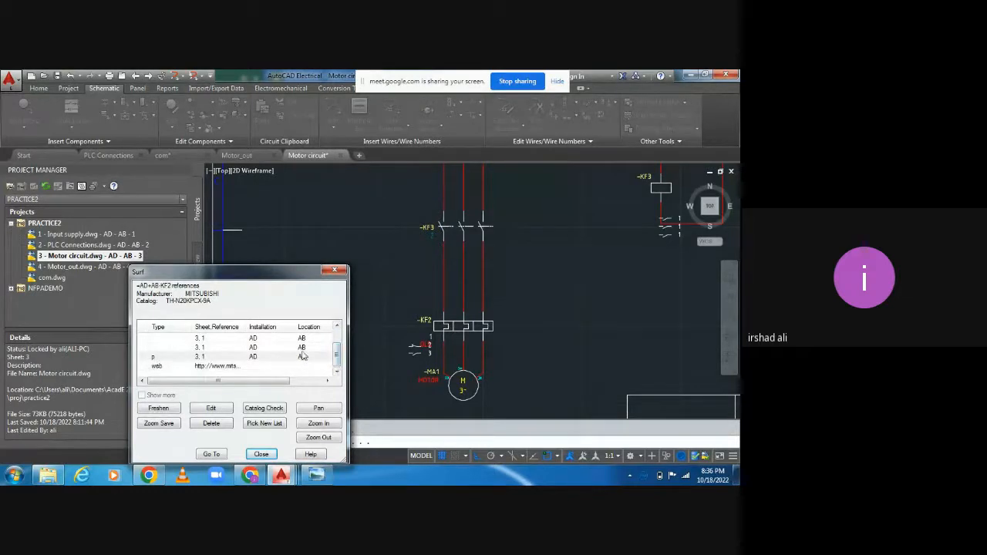
{"action": "scroll", "coordinate": [340, 351], "scroll_direction": "up", "scroll_amount": 2}
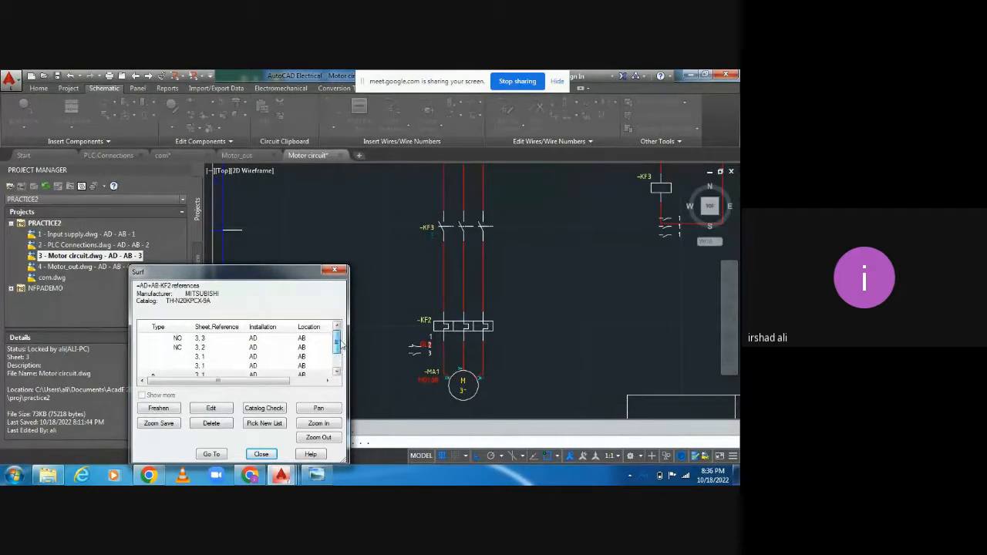
- Go to the -KF2 NC contact at reference 3,2 and its NO contact at reference 3,3 in the drawing
{"action": "left_click", "coordinate": [184, 348]}
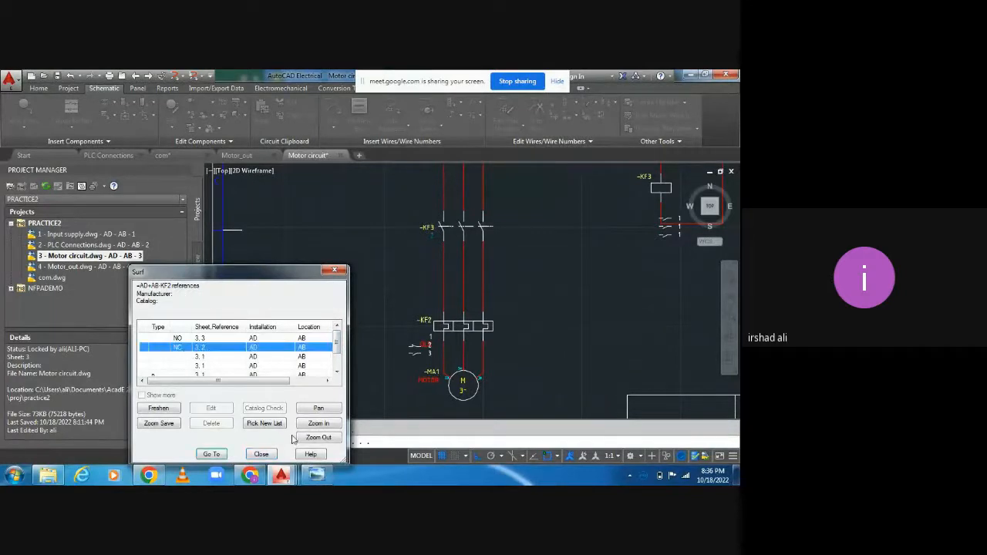
{"action": "left_click", "coordinate": [210, 454]}
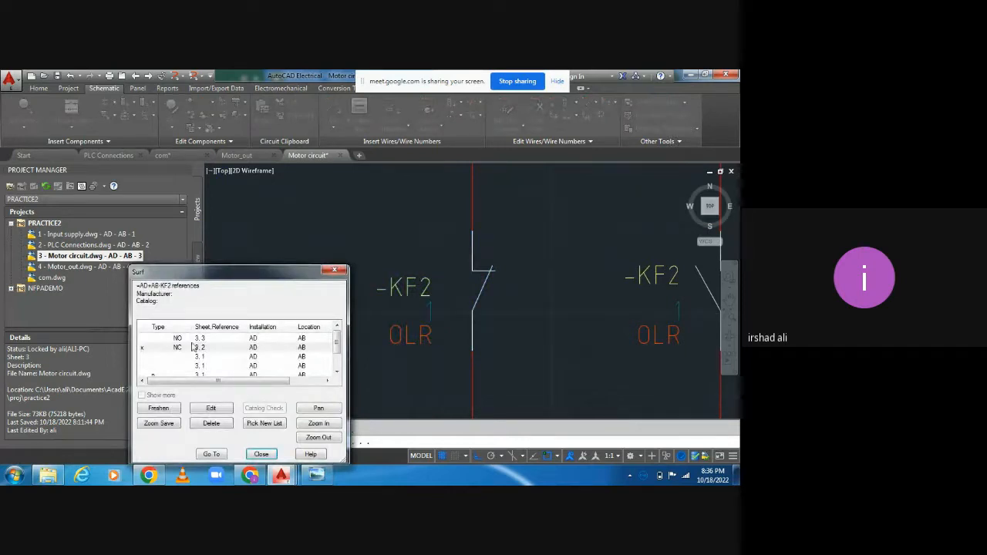
{"action": "left_click", "coordinate": [200, 348]}
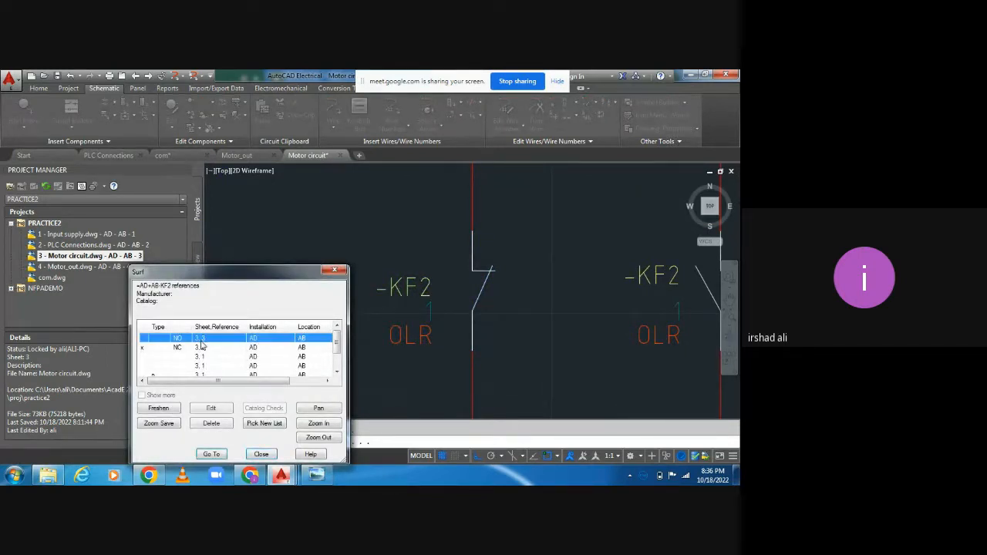
{"action": "left_click", "coordinate": [209, 454]}
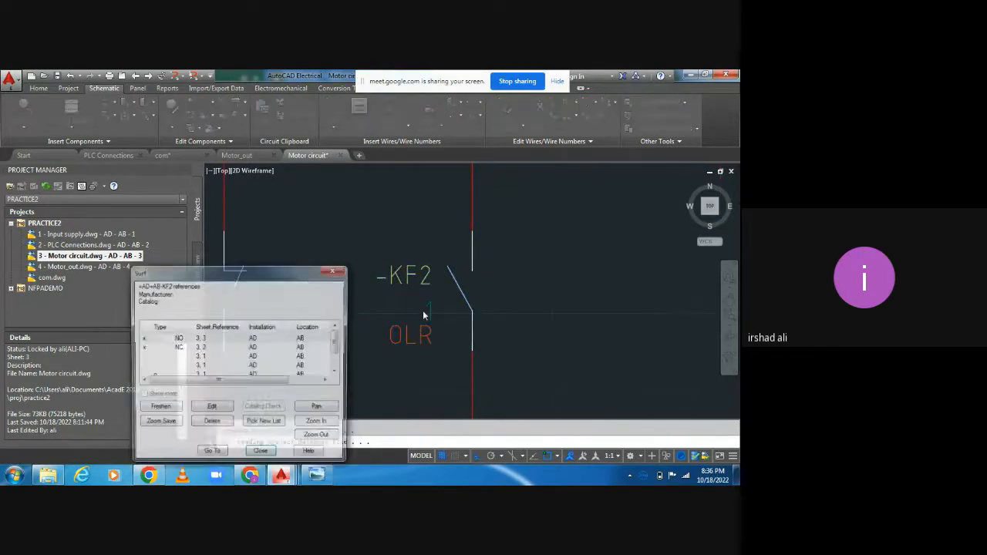
- Close the surf list and examine the -KF2 contacts, the -QA1 breaker and the L1, L2 and L3 supply wires
{"action": "left_click", "coordinate": [261, 455]}
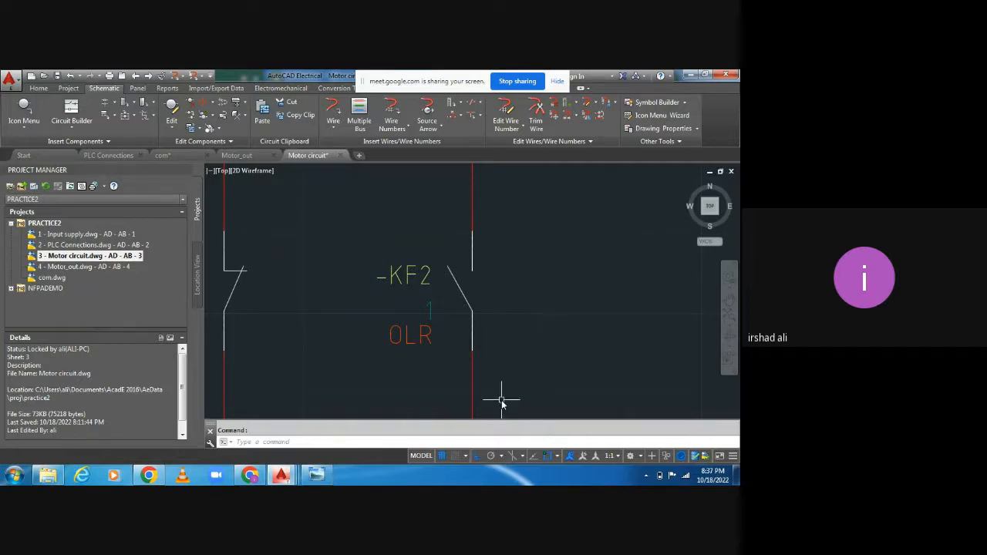
{"action": "scroll", "coordinate": [502, 401], "scroll_direction": "down", "scroll_amount": 1}
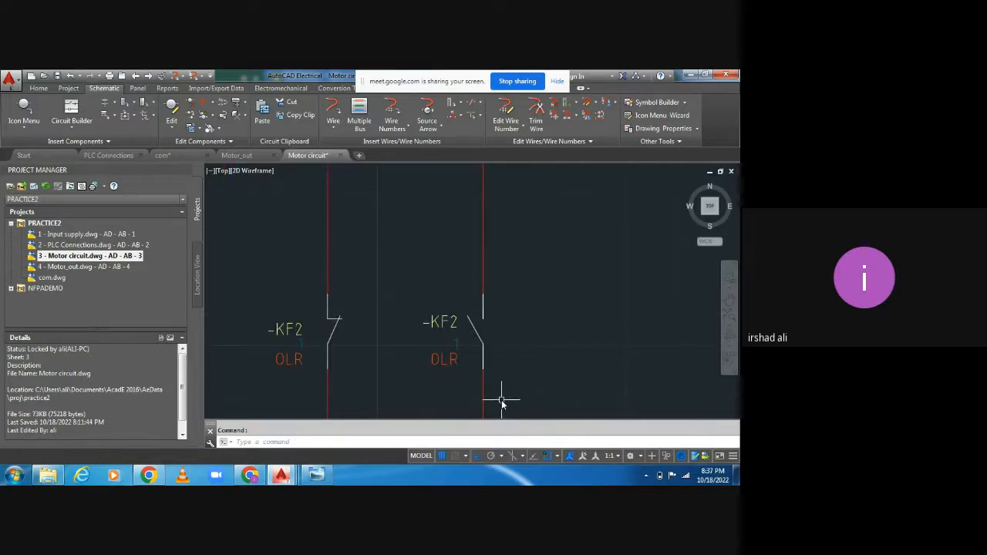
{"action": "scroll", "coordinate": [327, 324], "scroll_direction": "down", "scroll_amount": 1}
{"action": "scroll", "coordinate": [327, 324], "scroll_direction": "down", "scroll_amount": 3}
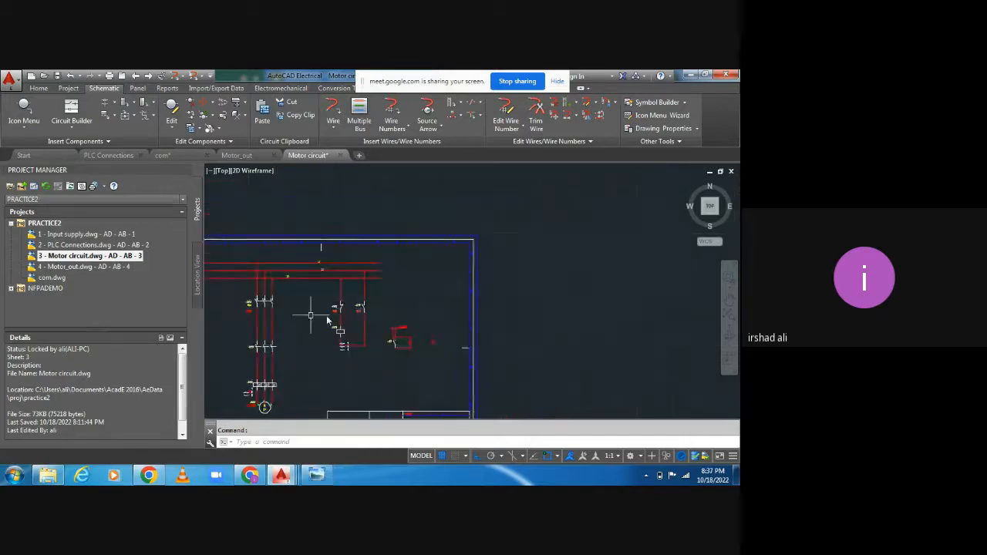
{"action": "scroll", "coordinate": [271, 311], "scroll_direction": "up", "scroll_amount": 1}
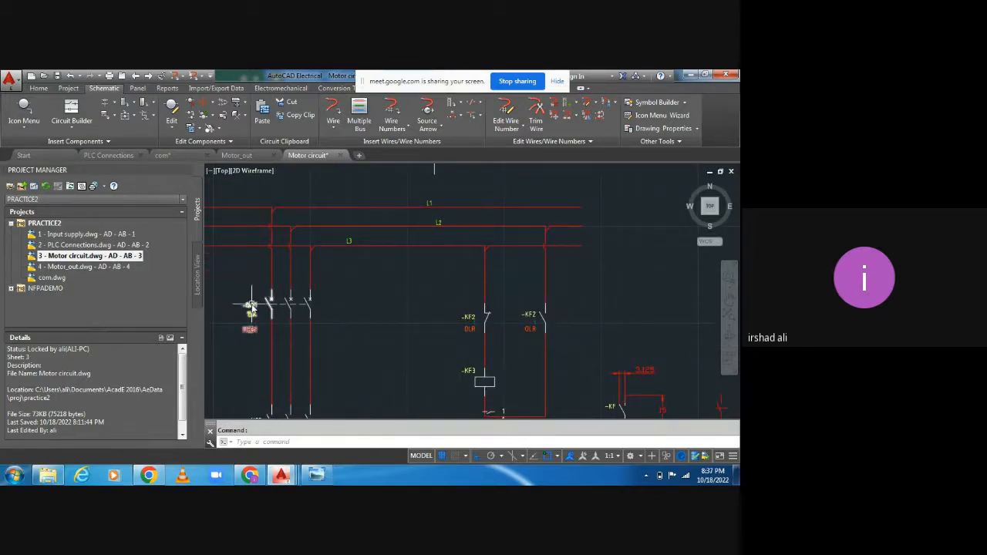
{"action": "mouse_move", "coordinate": [252, 307]}
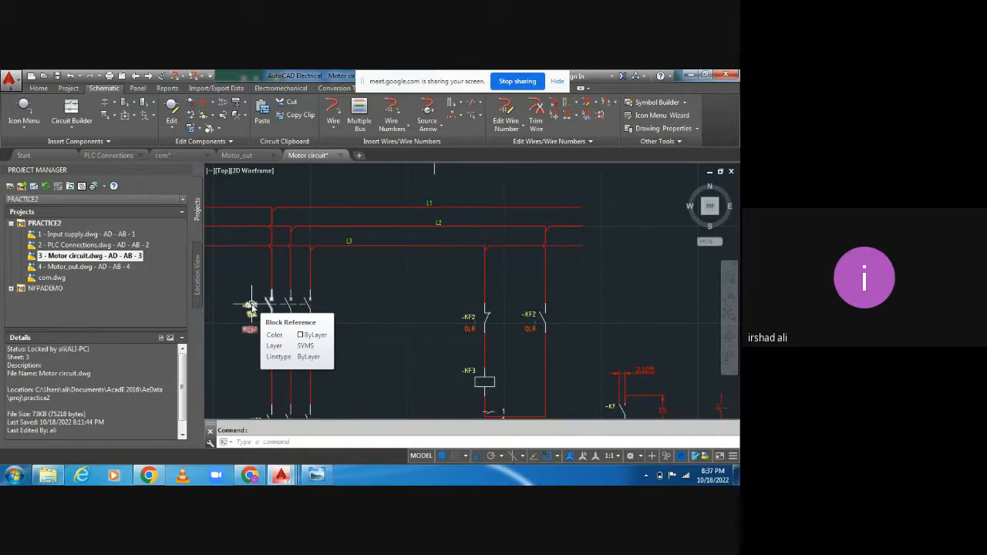
{"action": "scroll", "coordinate": [278, 378], "scroll_direction": "down", "scroll_amount": 4}
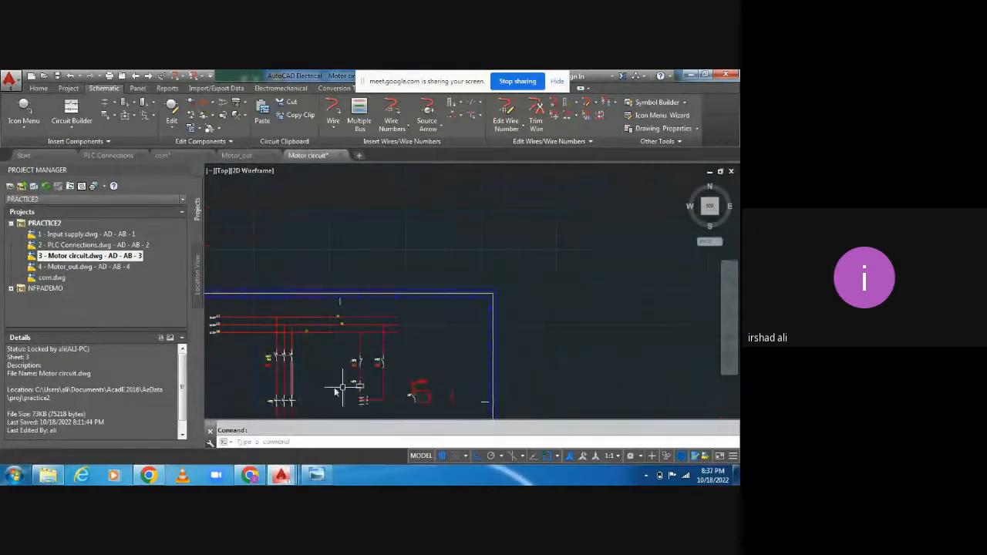
{"action": "scroll", "coordinate": [259, 363], "scroll_direction": "up", "scroll_amount": 4}
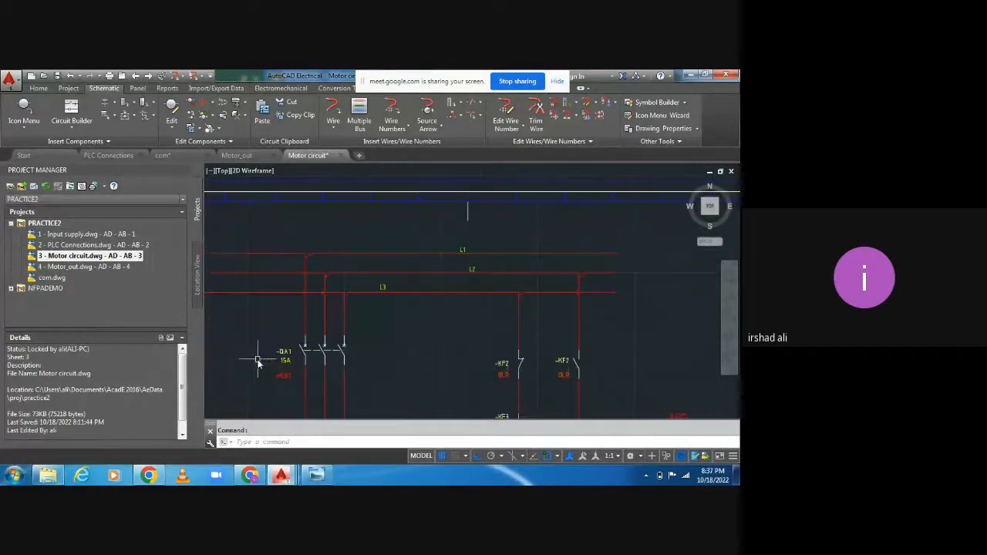
{"action": "scroll", "coordinate": [258, 363], "scroll_direction": "up", "scroll_amount": 2}
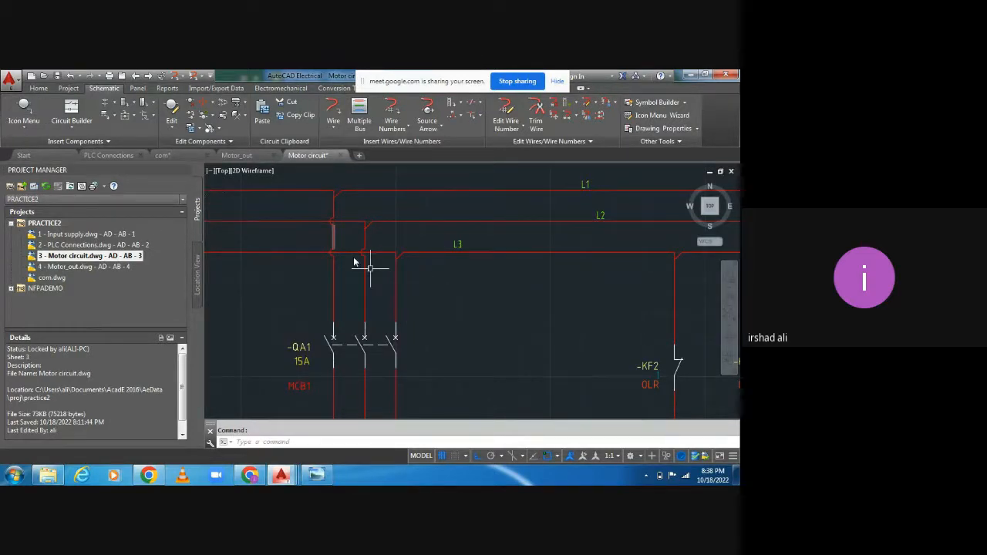
{"action": "scroll", "coordinate": [479, 301], "scroll_direction": "down", "scroll_amount": 3}
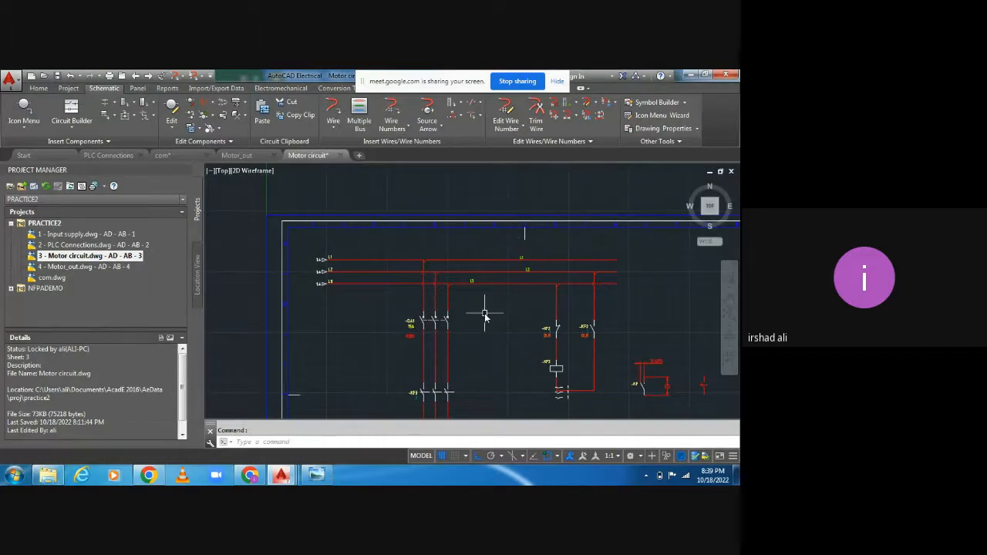
{"action": "scroll", "coordinate": [483, 312], "scroll_direction": "up", "scroll_amount": 2}
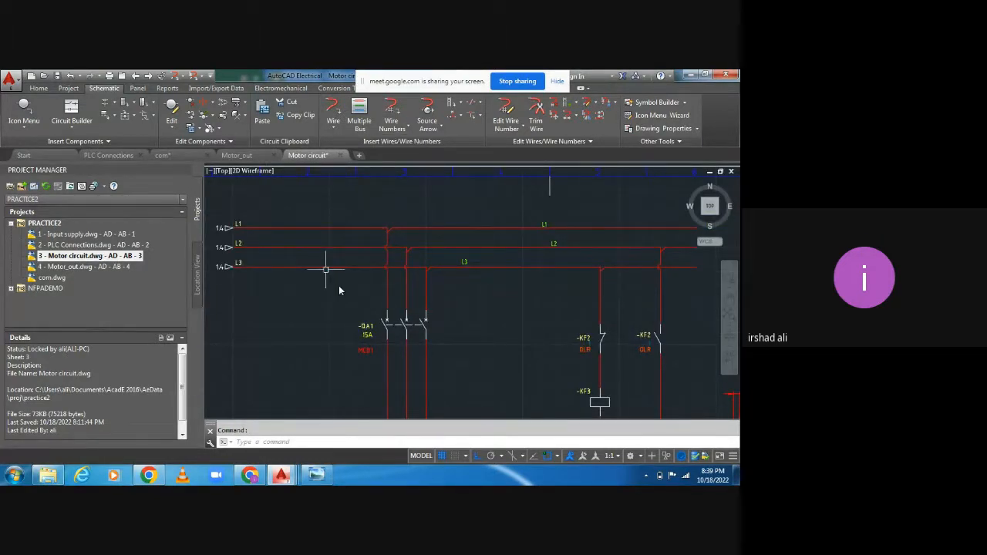
- Change the L1 supply wire to wire type RED_16.0mm^2, applying it to all wires in the network
{"action": "left_click", "coordinate": [597, 105]}
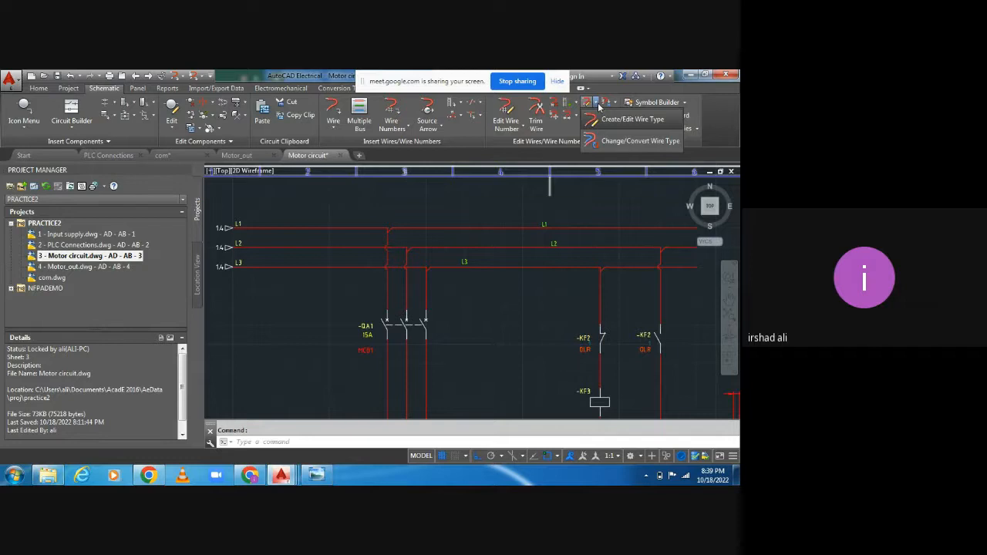
{"action": "left_click", "coordinate": [627, 143]}
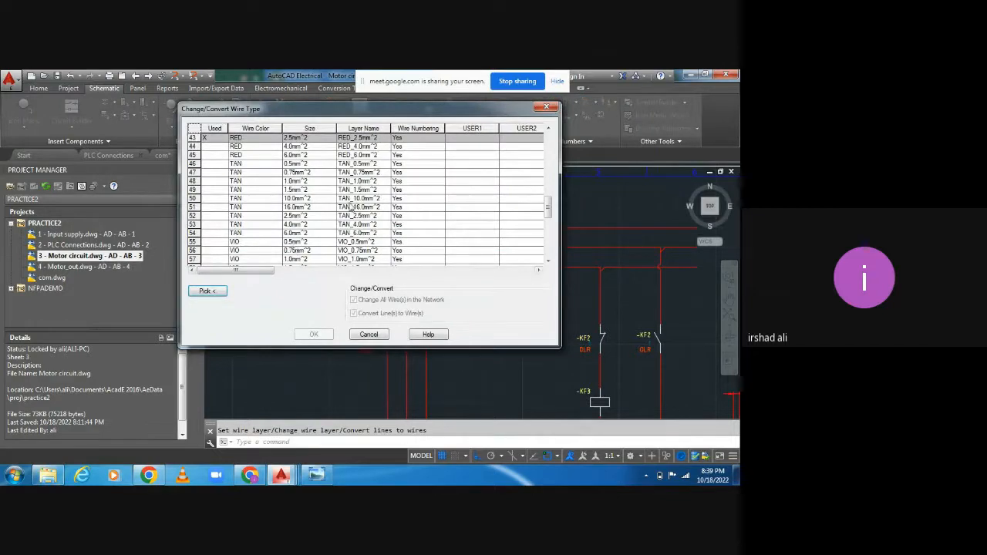
{"action": "left_click_drag", "start_coordinate": [549, 205], "coordinate": [550, 234]}
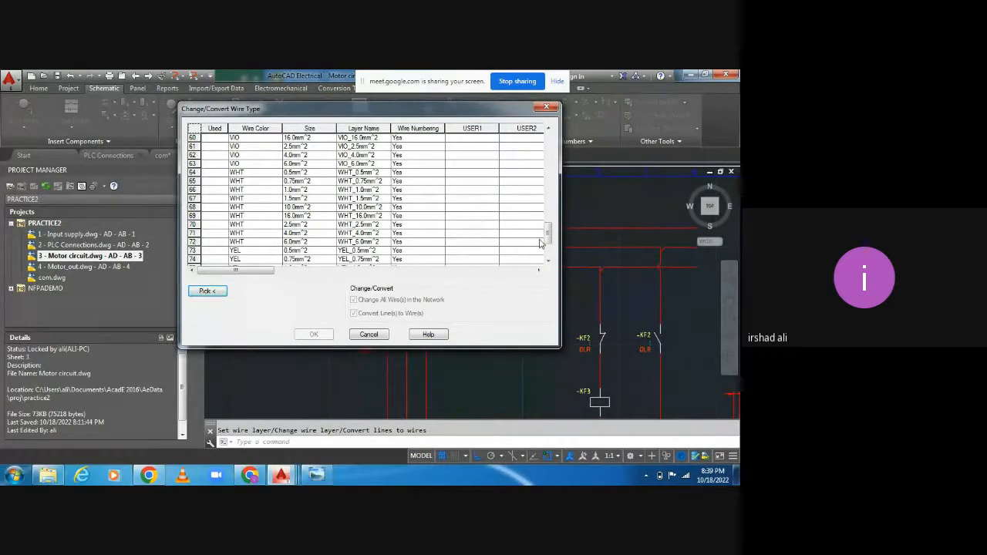
{"action": "left_click_drag", "start_coordinate": [548, 241], "coordinate": [548, 252]}
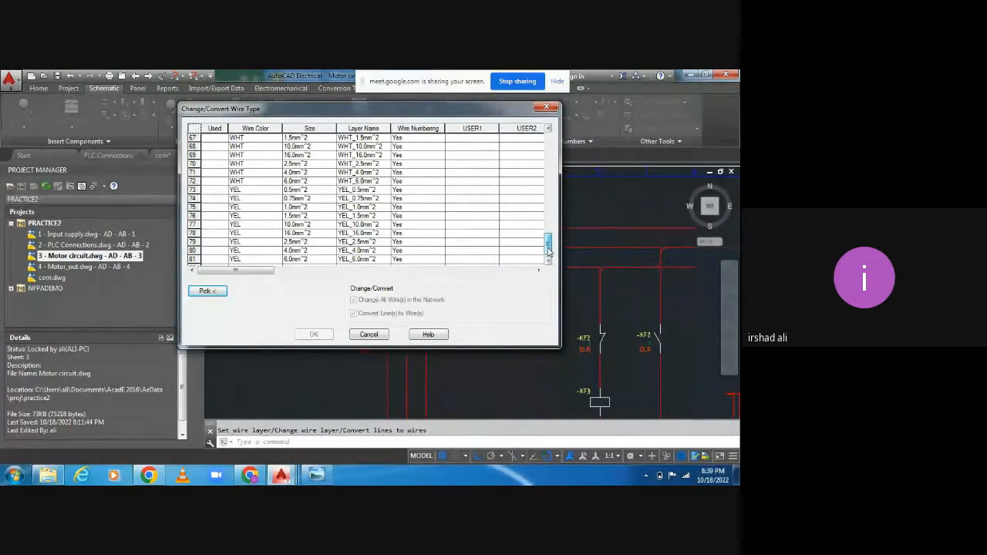
{"action": "left_click_drag", "start_coordinate": [548, 252], "coordinate": [548, 235]}
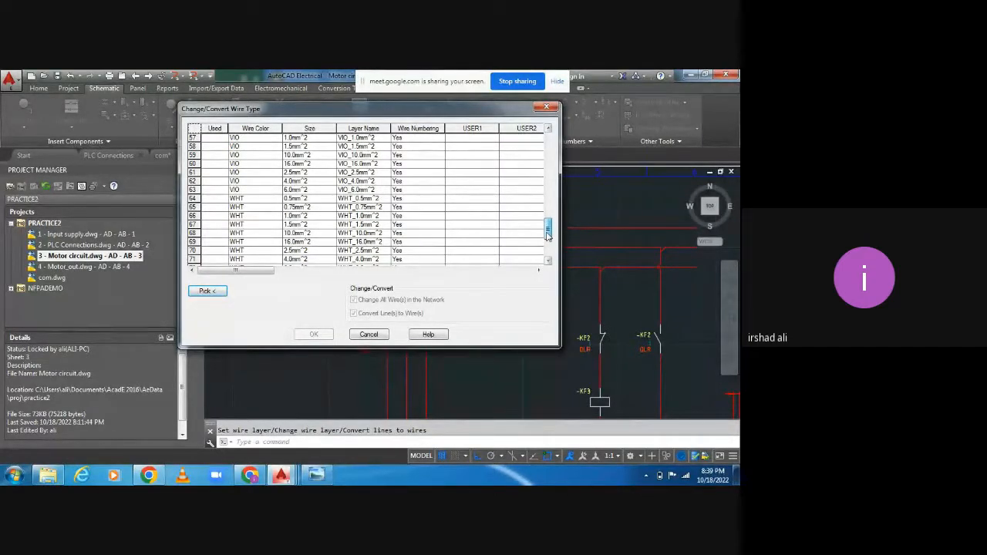
{"action": "left_click_drag", "start_coordinate": [548, 235], "coordinate": [548, 204]}
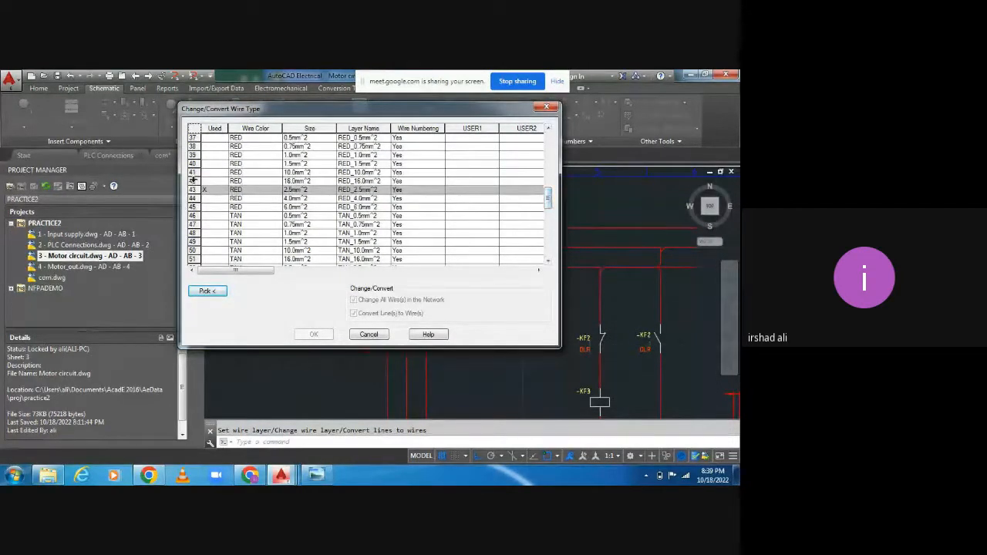
{"action": "left_click", "coordinate": [250, 181]}
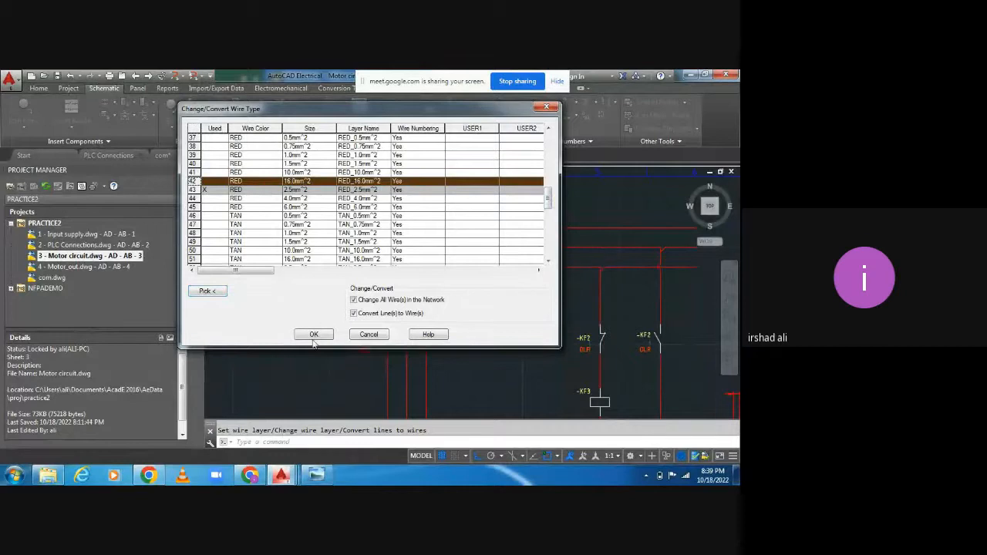
{"action": "left_click", "coordinate": [207, 292]}
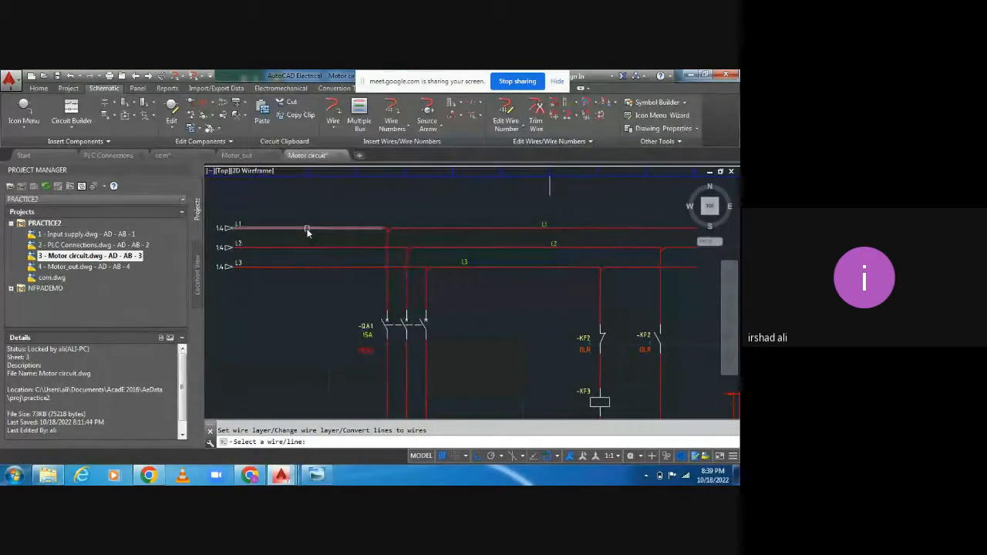
{"action": "left_click", "coordinate": [307, 230]}
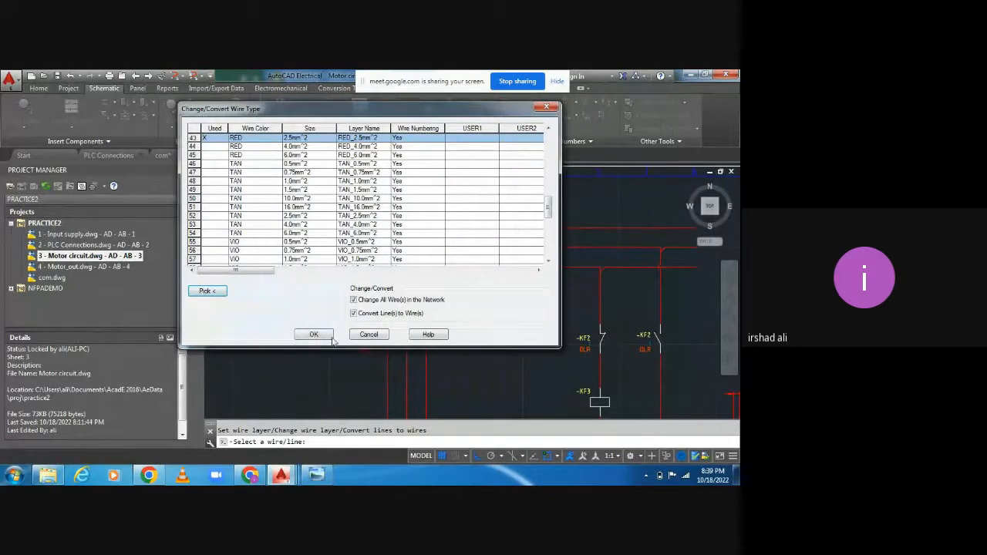
{"action": "left_click", "coordinate": [314, 335]}
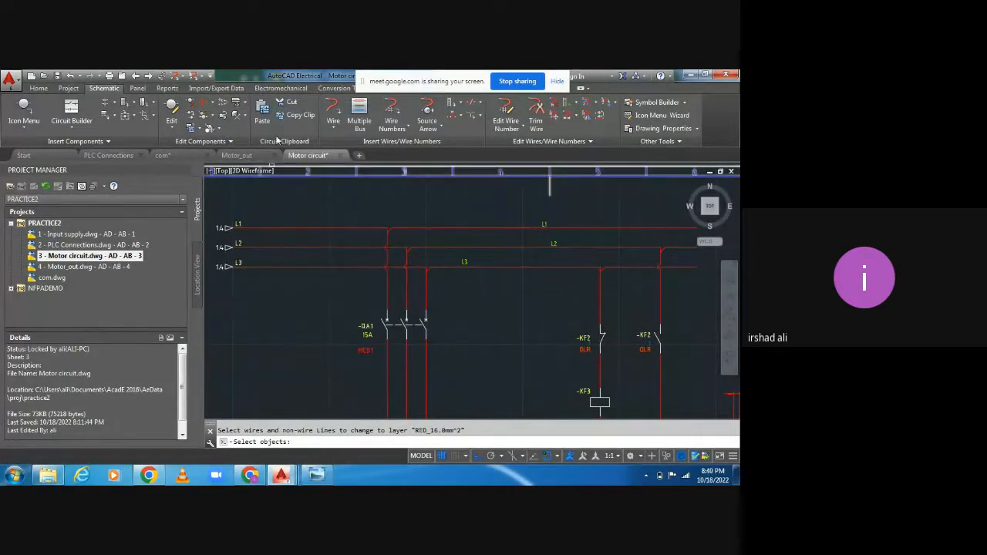
{"action": "left_click", "coordinate": [303, 230]}
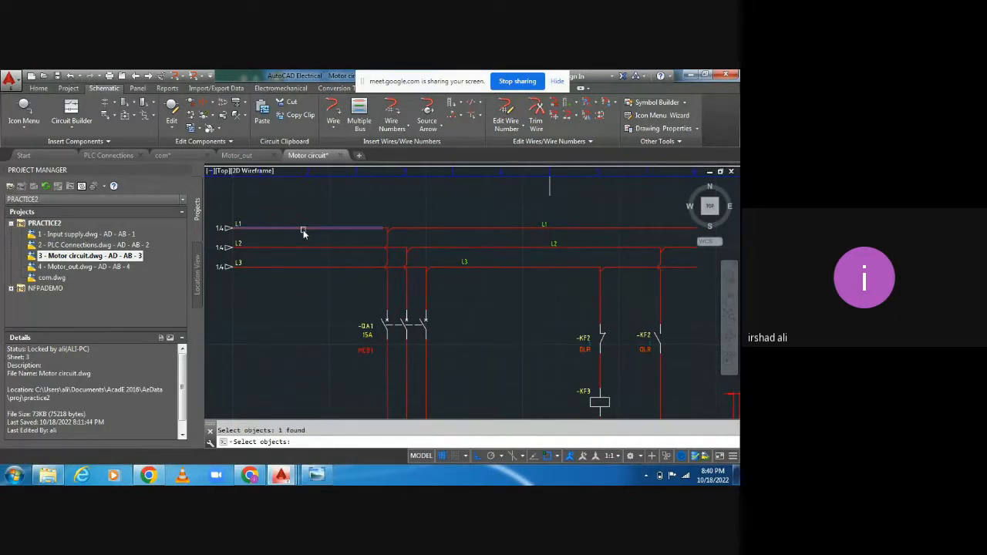
{"action": "key", "text": "Return"}
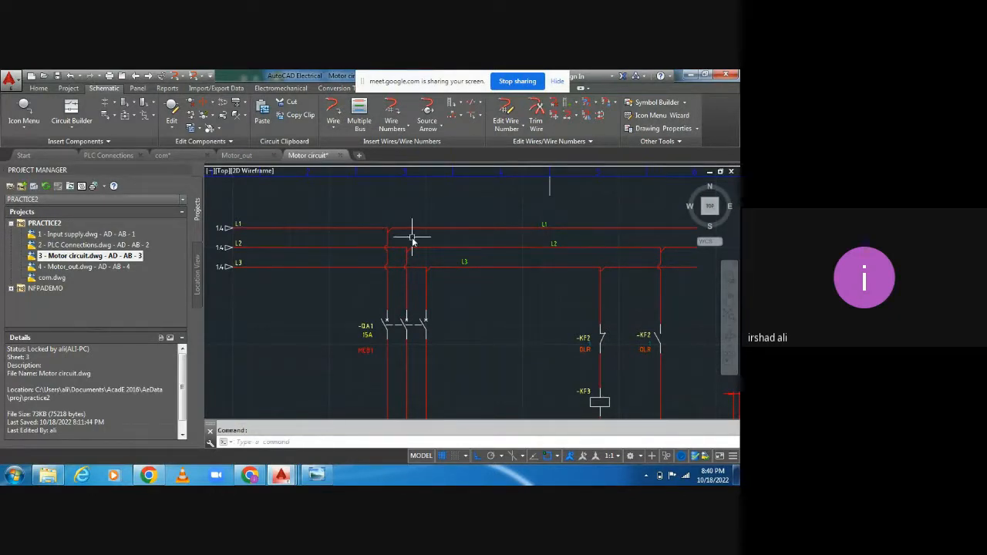
- Change the L2 supply wire and its network to wire type YEL_16.0mm^2
{"action": "left_click", "coordinate": [594, 103]}
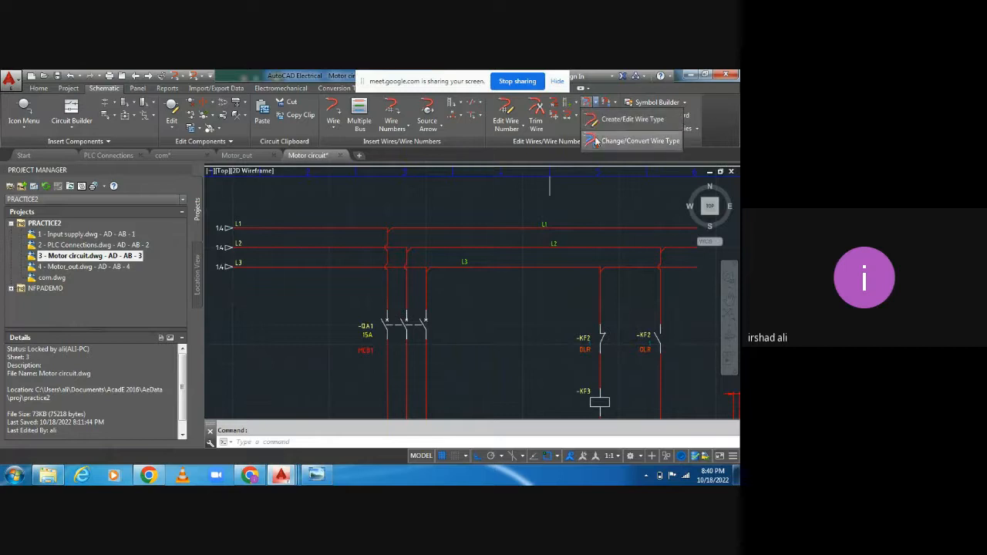
{"action": "left_click", "coordinate": [597, 141]}
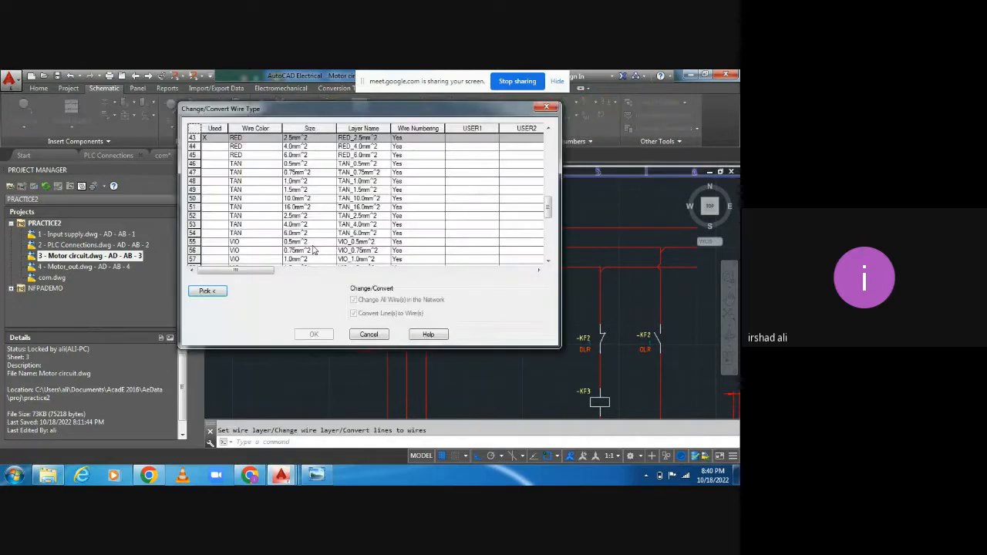
{"action": "left_click_drag", "start_coordinate": [548, 207], "coordinate": [549, 248]}
{"action": "left_click", "coordinate": [297, 224]}
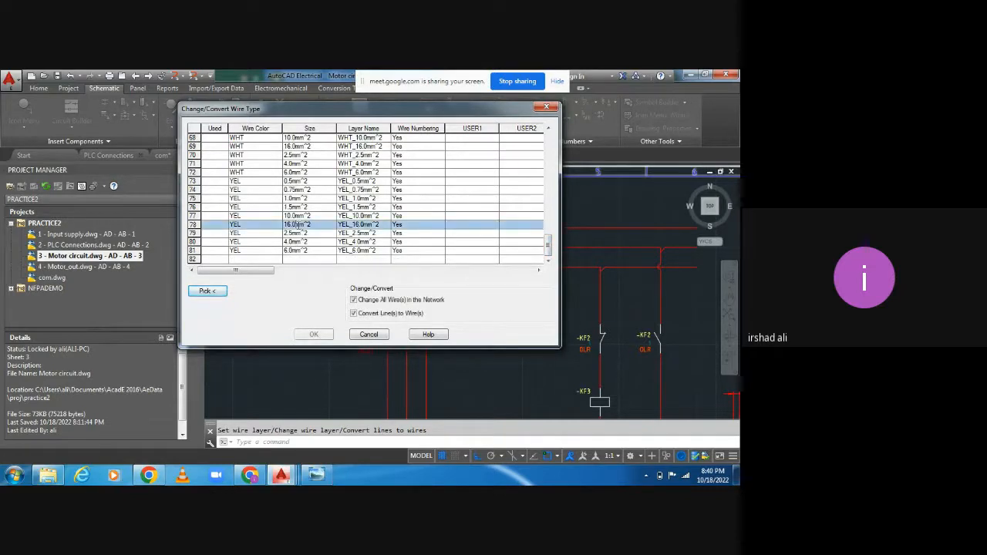
{"action": "left_click", "coordinate": [316, 333]}
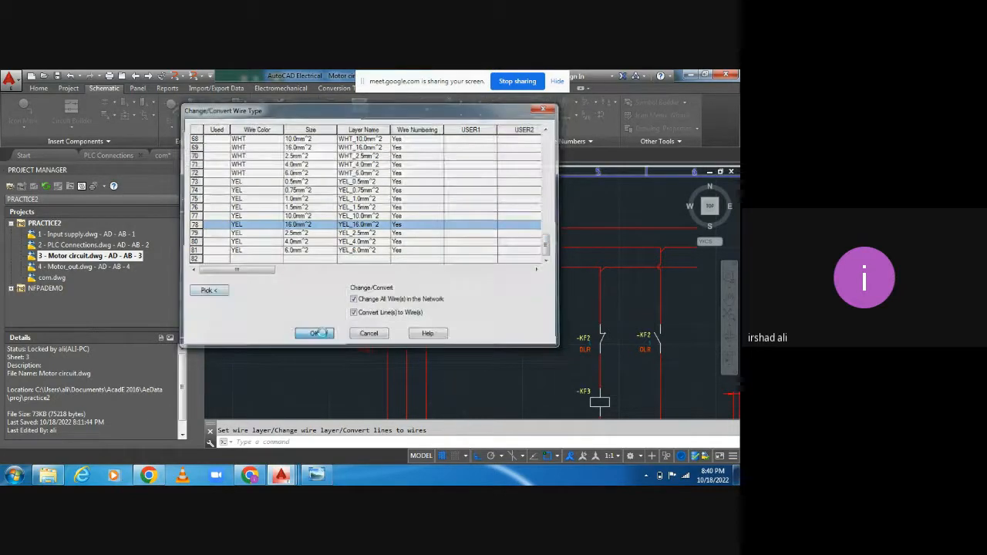
{"action": "left_click", "coordinate": [294, 247]}
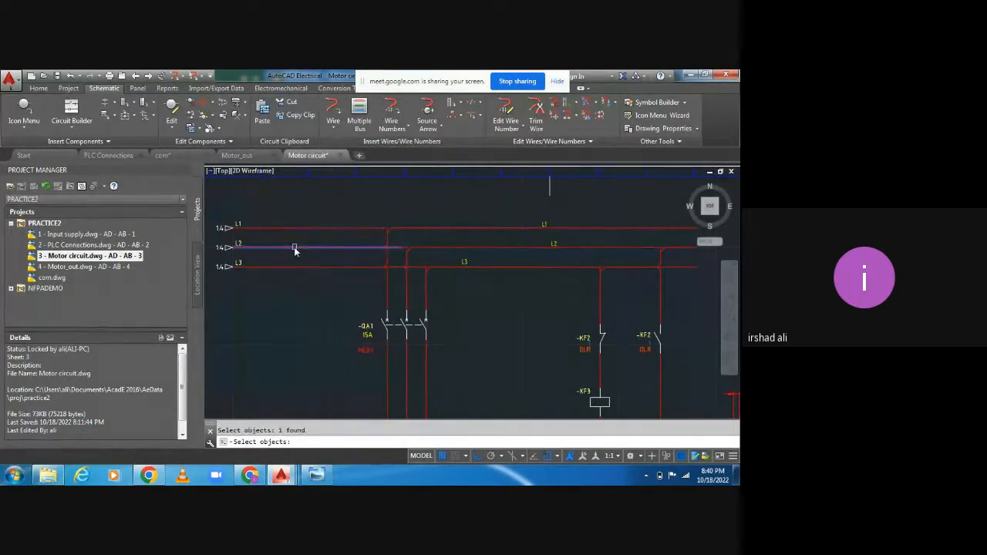
{"action": "key", "text": "Return"}
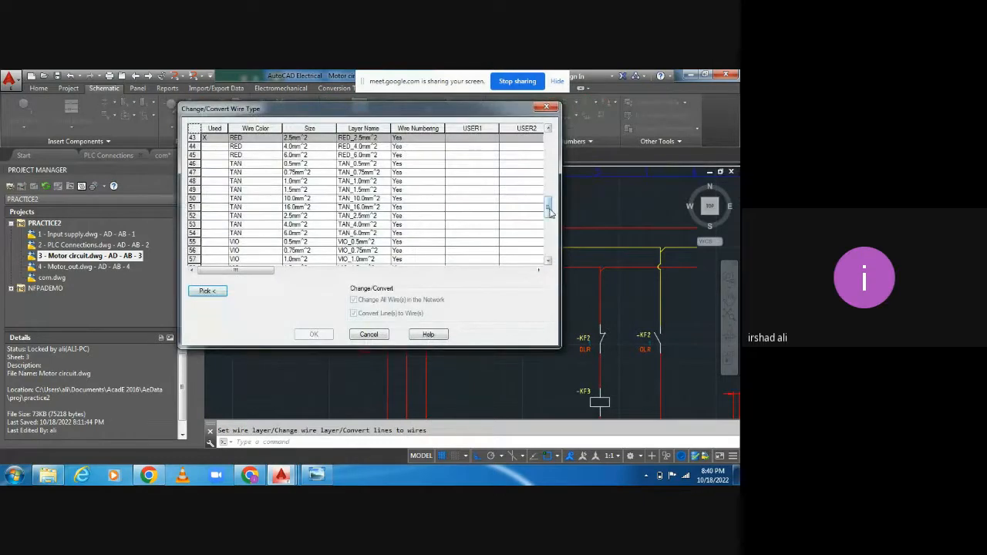
- Convert the L3 supply wire and its network to wire type BLU_16.0mm^2
{"action": "left_click_drag", "start_coordinate": [549, 208], "coordinate": [559, 158]}
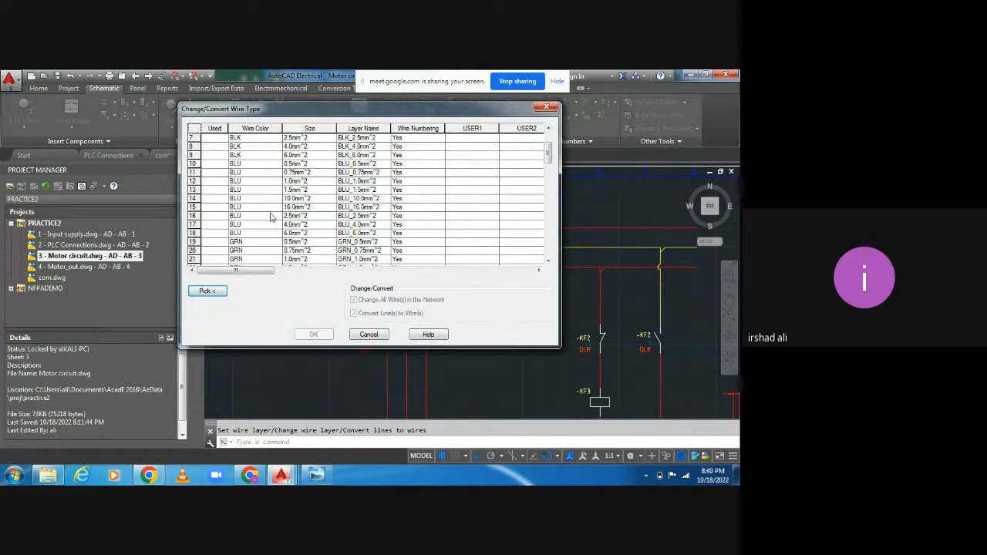
{"action": "left_click", "coordinate": [194, 206]}
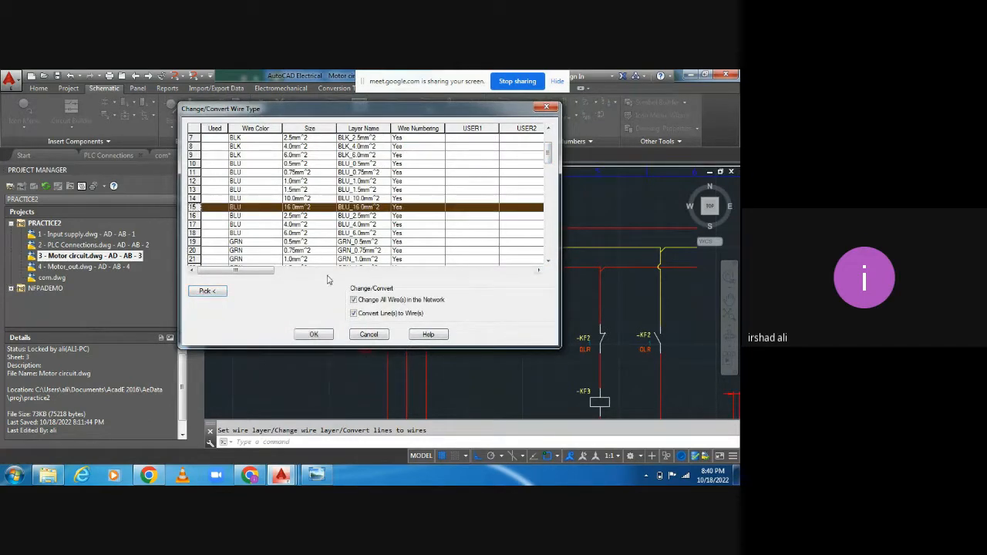
{"action": "left_click", "coordinate": [322, 337]}
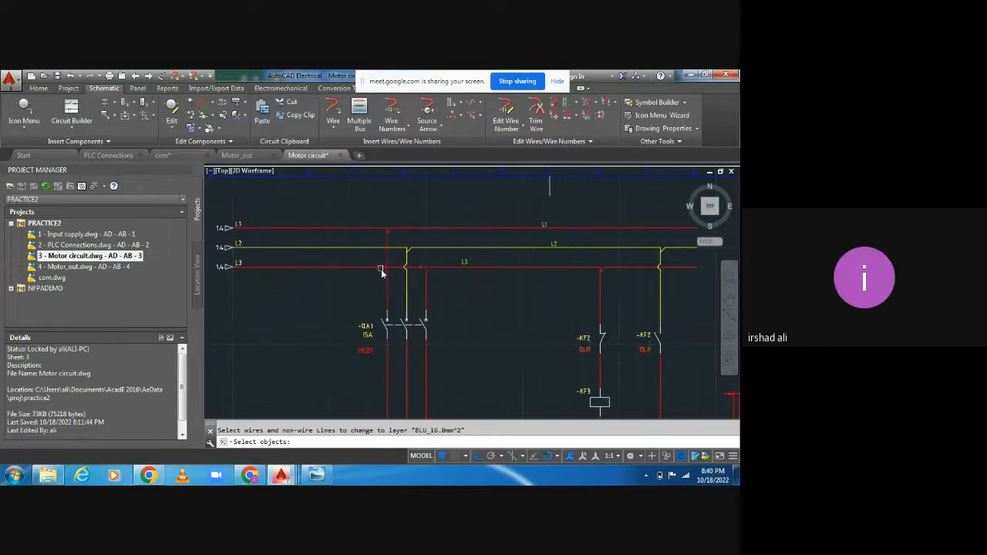
{"action": "left_click", "coordinate": [316, 269]}
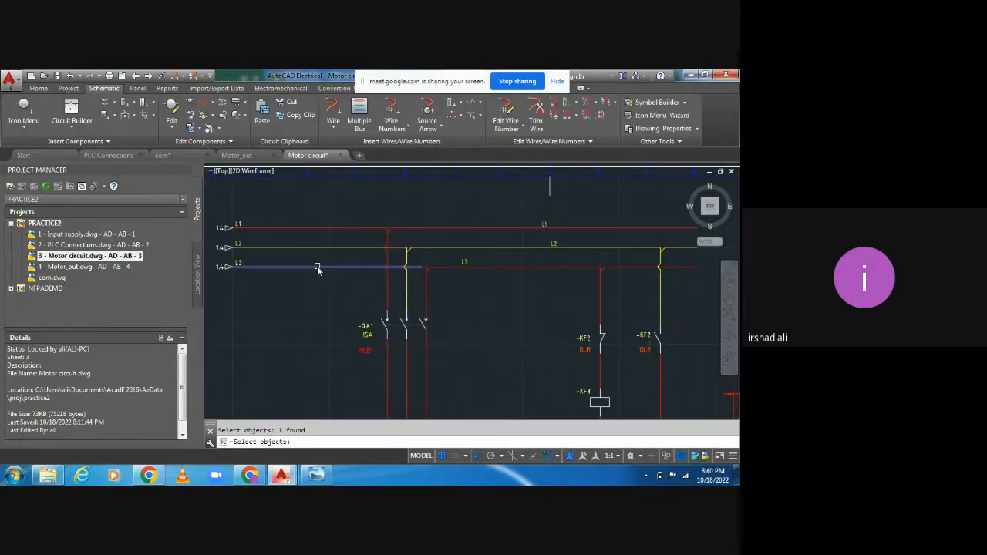
{"action": "key", "text": "Return"}
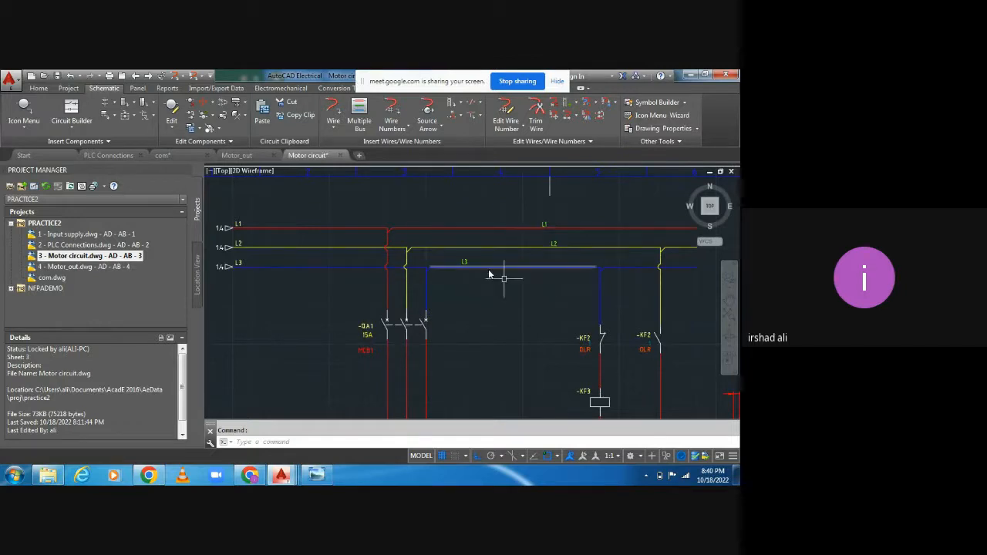
- Switch to Windows Photo Viewer and examine the reference wiring diagram of the motor circuit
{"action": "scroll", "coordinate": [478, 297], "scroll_direction": "down", "scroll_amount": 3}
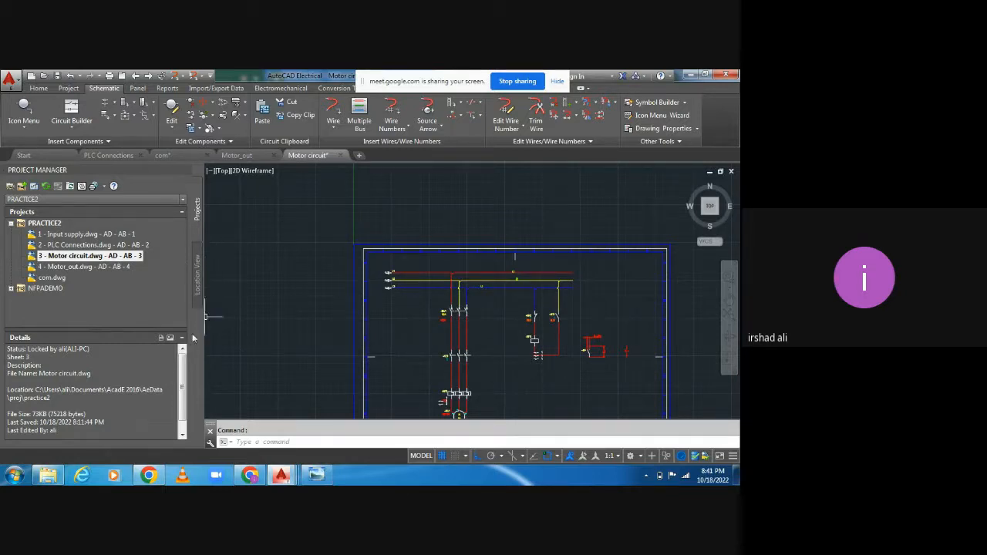
{"action": "left_click", "coordinate": [317, 475]}
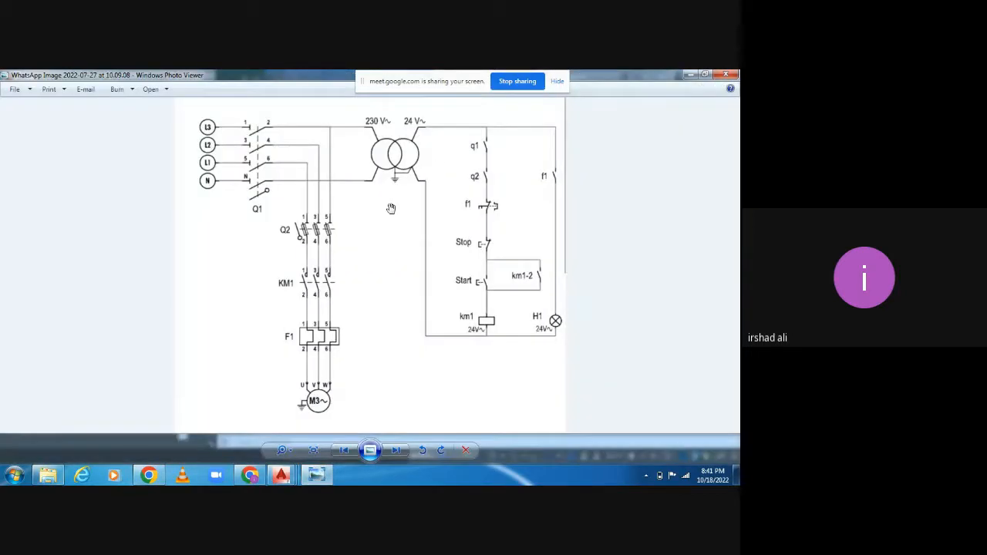
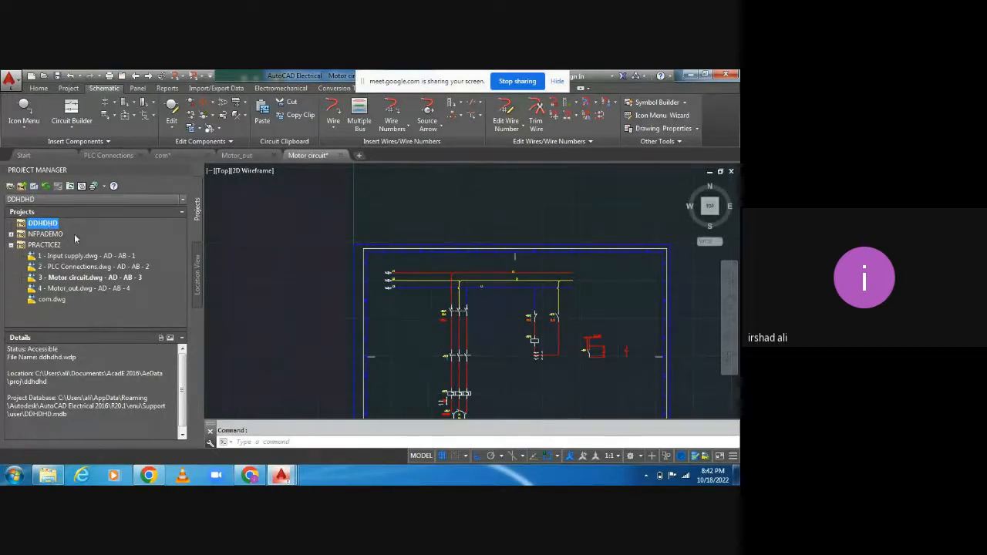
- Make PRACTICE2 the active project, expand its drawing list and select the Input supply drawing
{"action": "left_click", "coordinate": [11, 246]}
{"action": "left_click", "coordinate": [40, 246]}
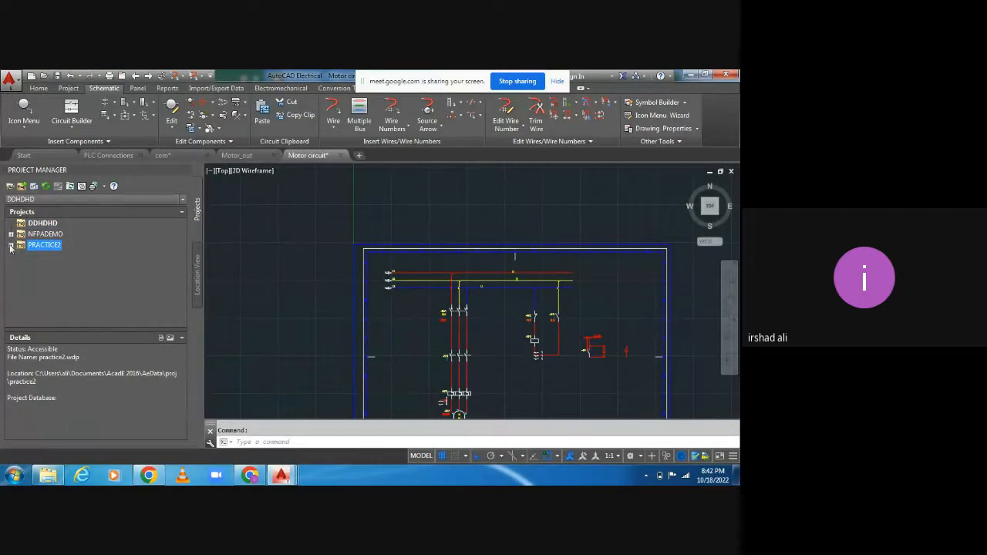
{"action": "left_click", "coordinate": [11, 245]}
{"action": "left_click", "coordinate": [66, 256]}
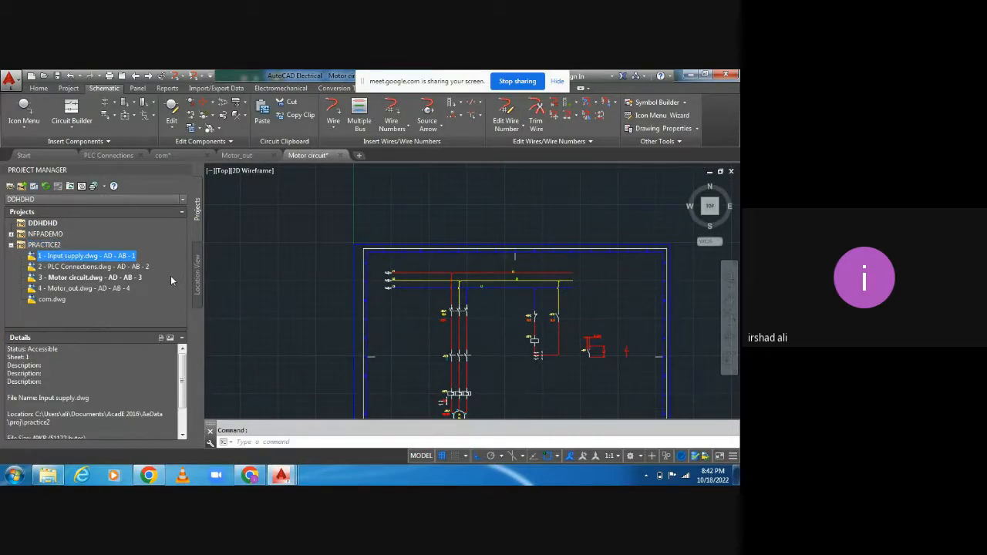
{"action": "double_click", "coordinate": [33, 246]}
{"action": "right_click", "coordinate": [34, 247]}
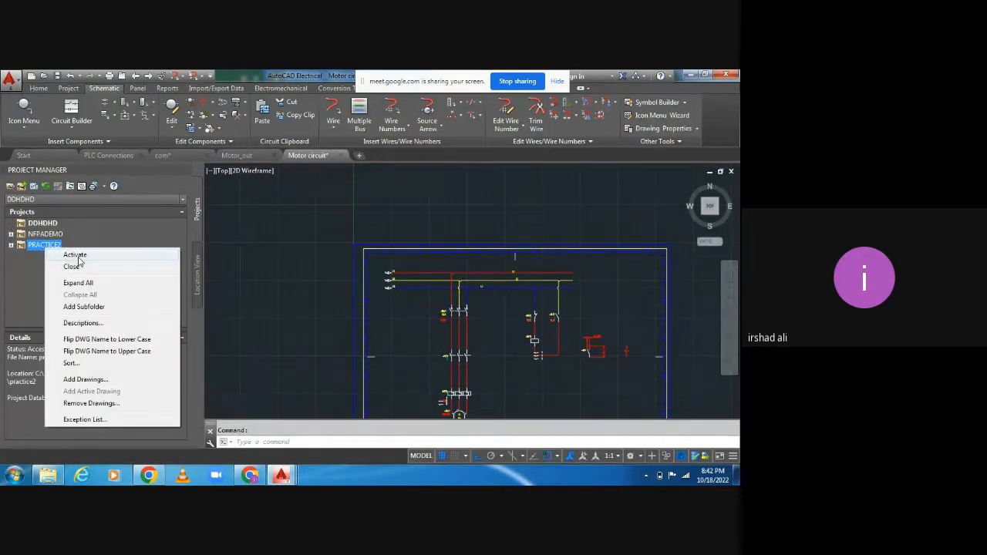
{"action": "left_click", "coordinate": [78, 257]}
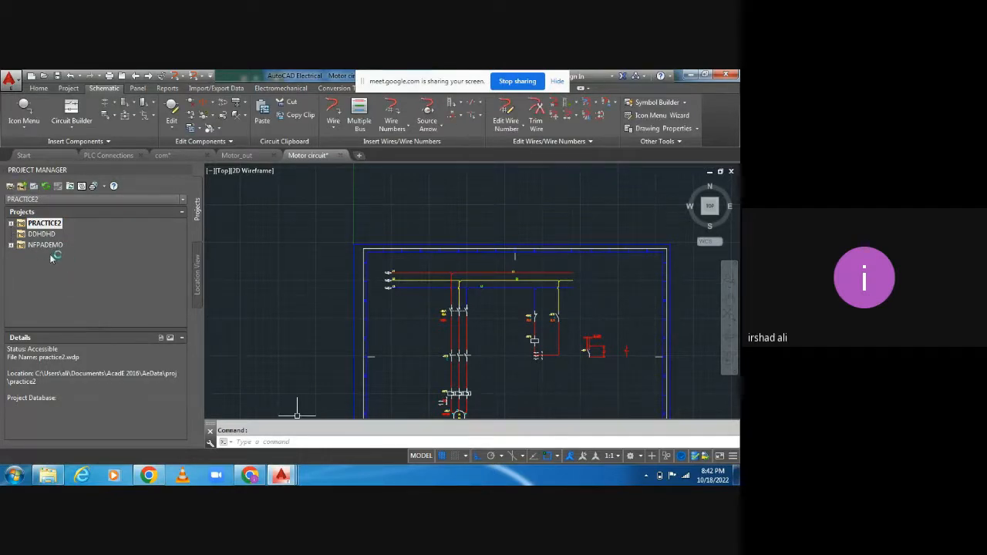
{"action": "left_click", "coordinate": [11, 223]}
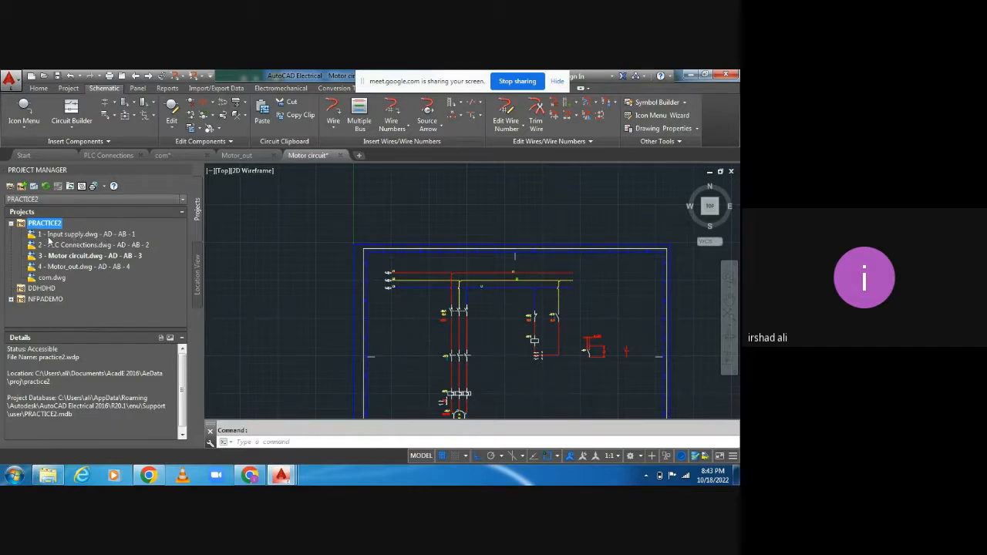
{"action": "left_click", "coordinate": [82, 235]}
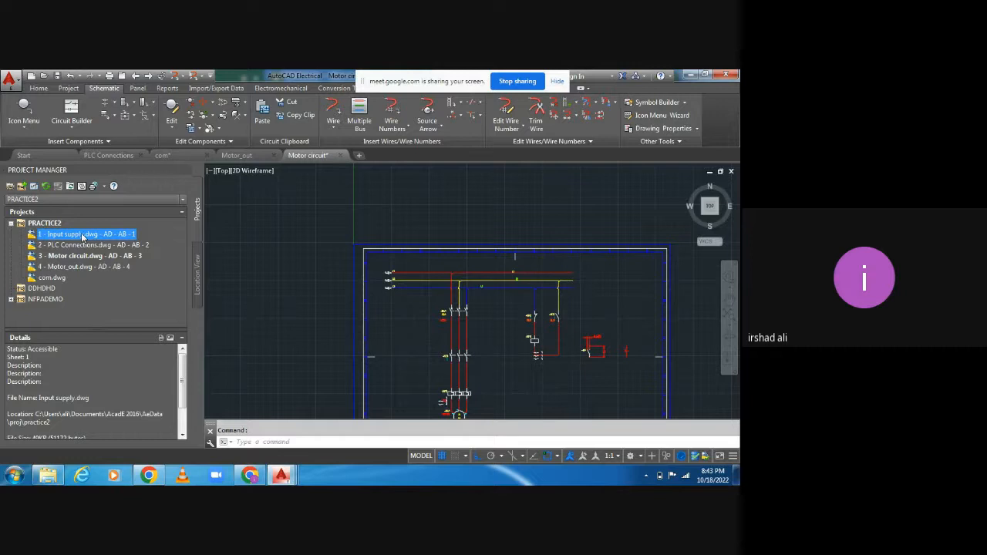
- Remove Drawing Number (%D) from the display order of the project's drawing list
{"action": "left_click", "coordinate": [82, 186]}
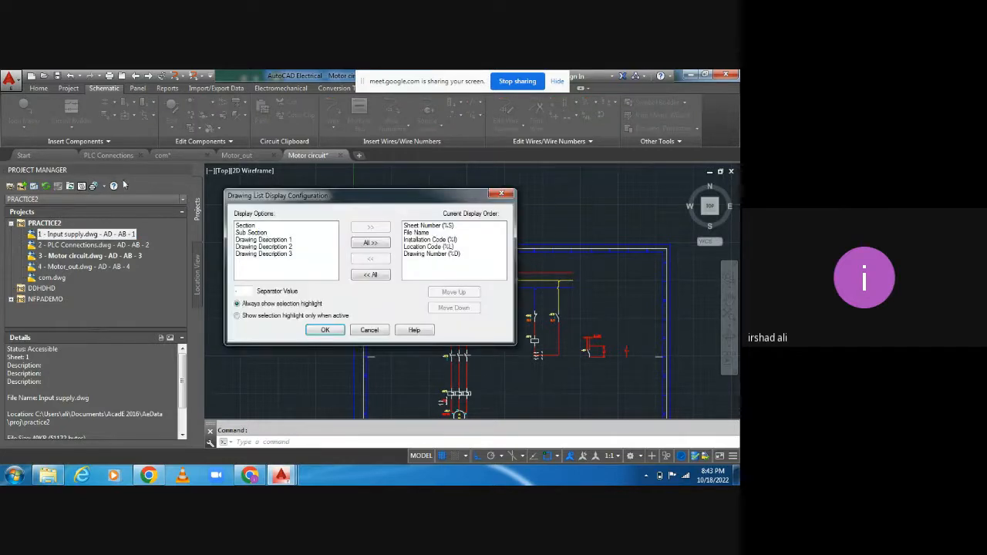
{"action": "left_click", "coordinate": [500, 195]}
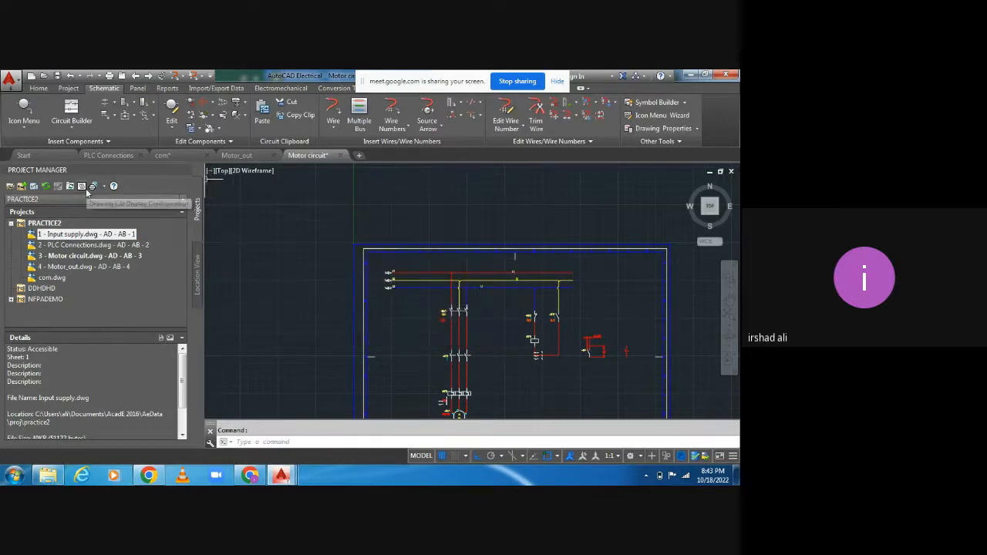
{"action": "left_click", "coordinate": [83, 188]}
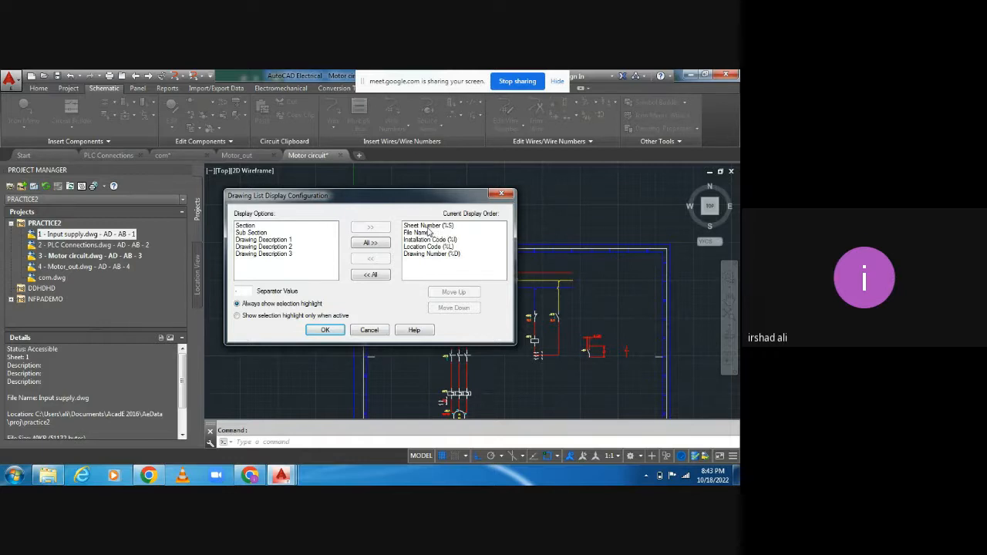
{"action": "left_click", "coordinate": [427, 226]}
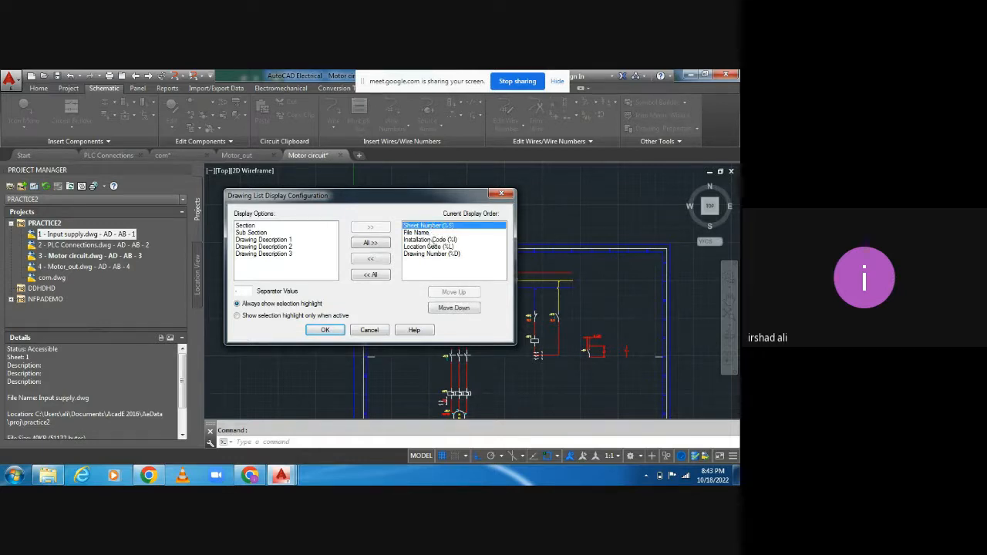
{"action": "left_click", "coordinate": [420, 240]}
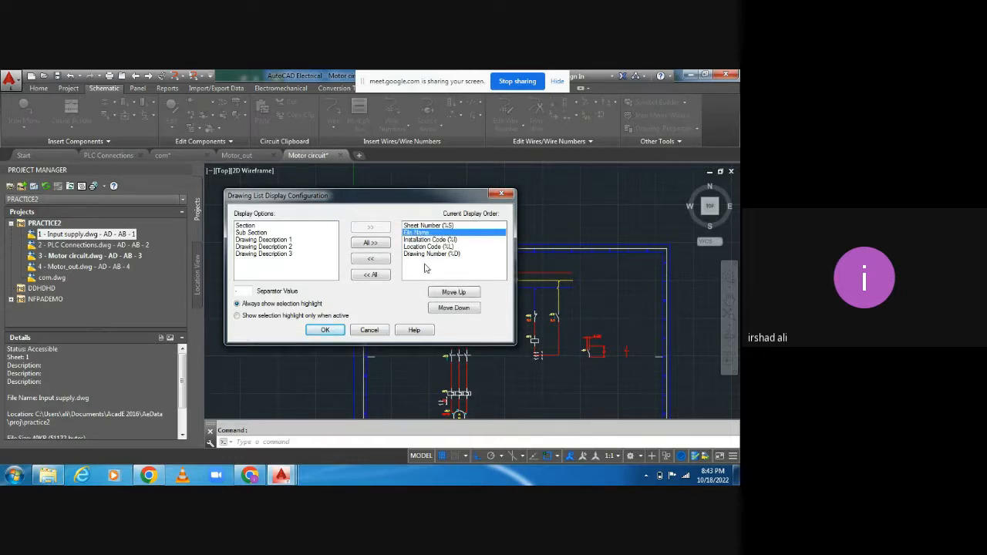
{"action": "left_click", "coordinate": [422, 248]}
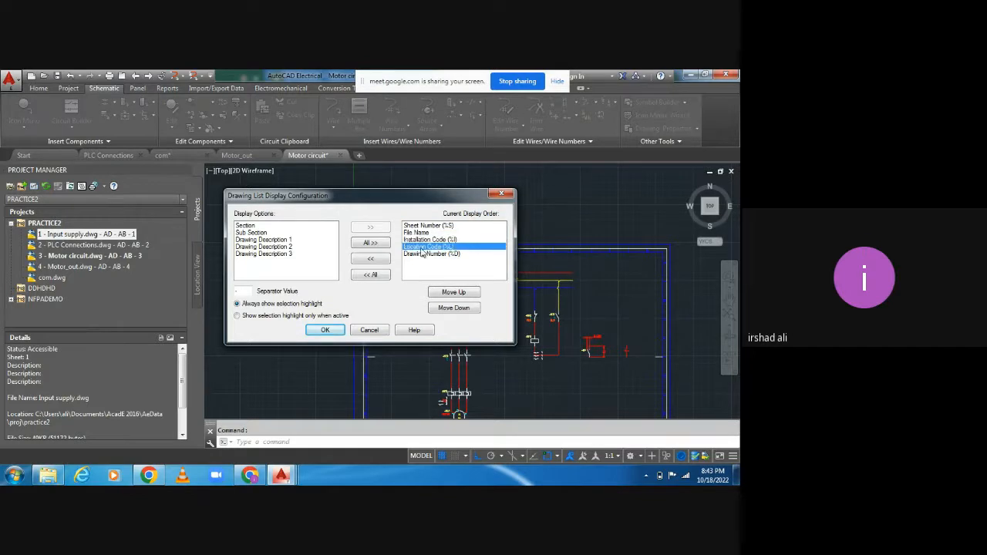
{"action": "left_click", "coordinate": [422, 255]}
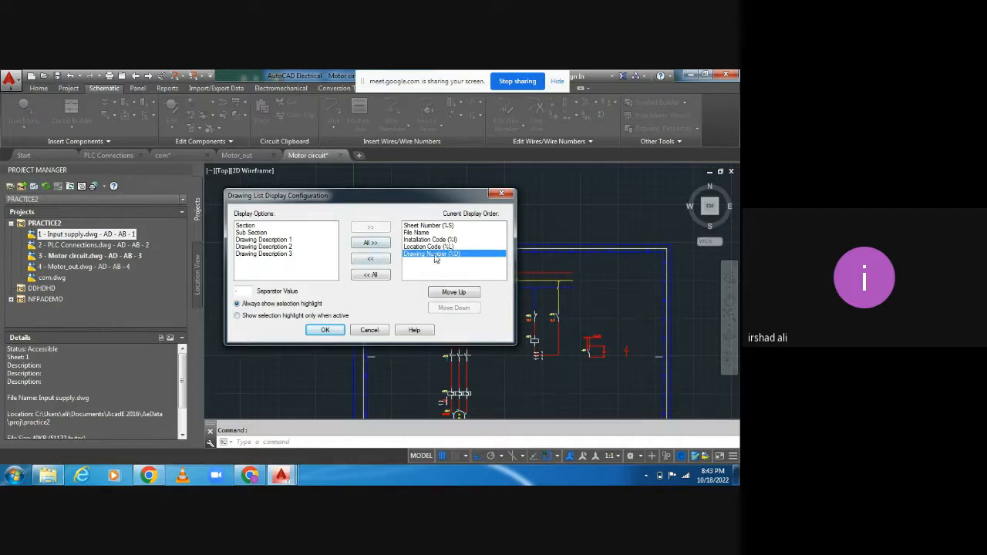
{"action": "left_click", "coordinate": [373, 260]}
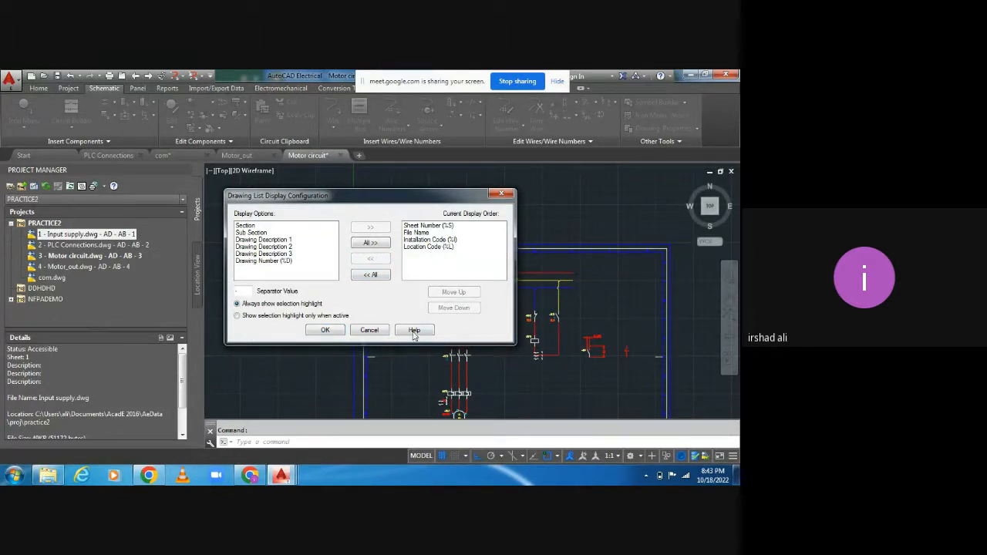
{"action": "left_click", "coordinate": [328, 331]}
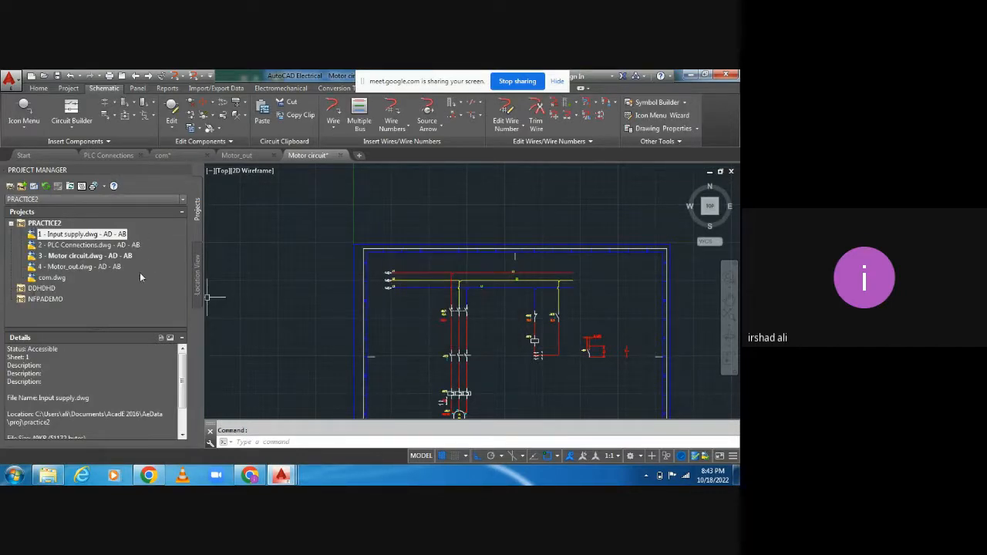
- Add Drawing Description 3 to the display order of the project's drawing list
{"action": "left_click", "coordinate": [82, 188]}
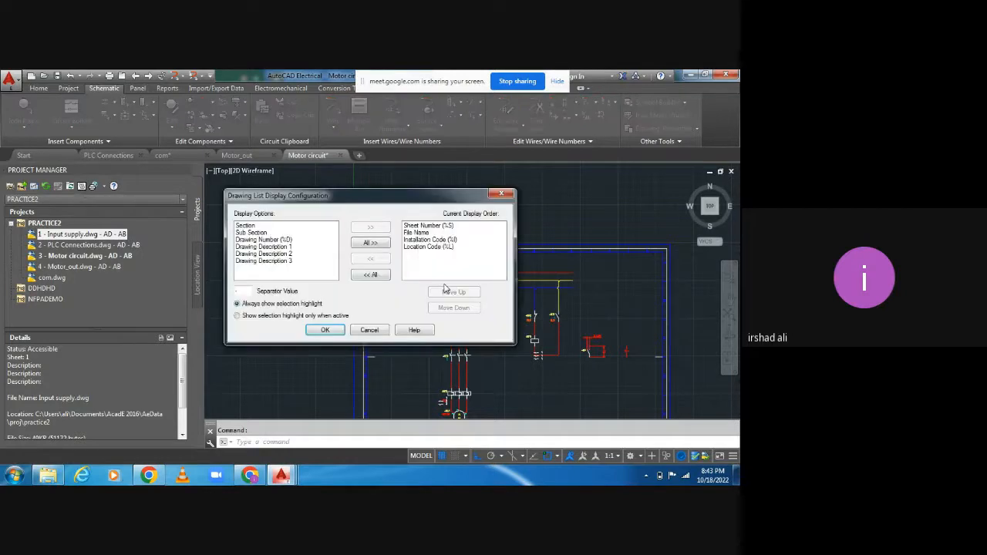
{"action": "left_click", "coordinate": [278, 261]}
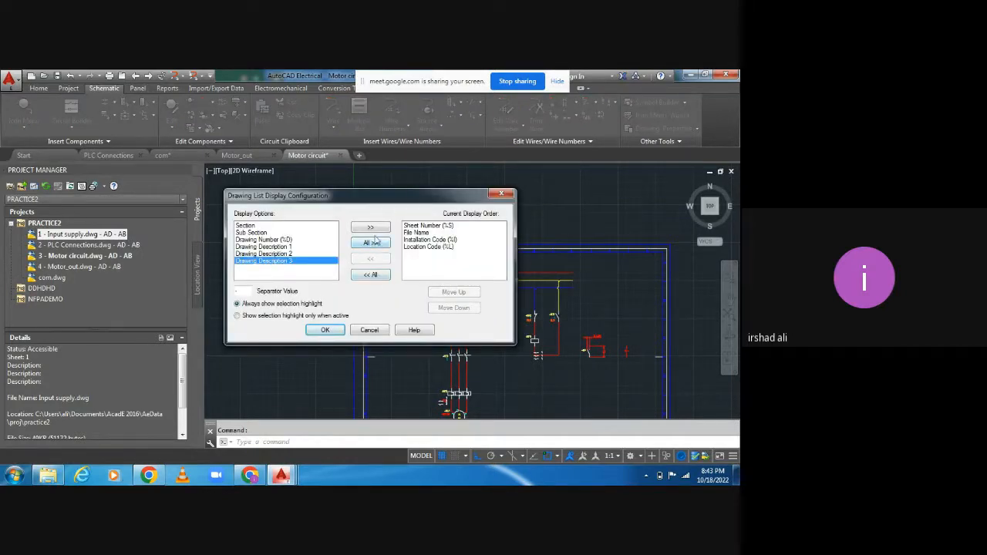
{"action": "left_click", "coordinate": [371, 228]}
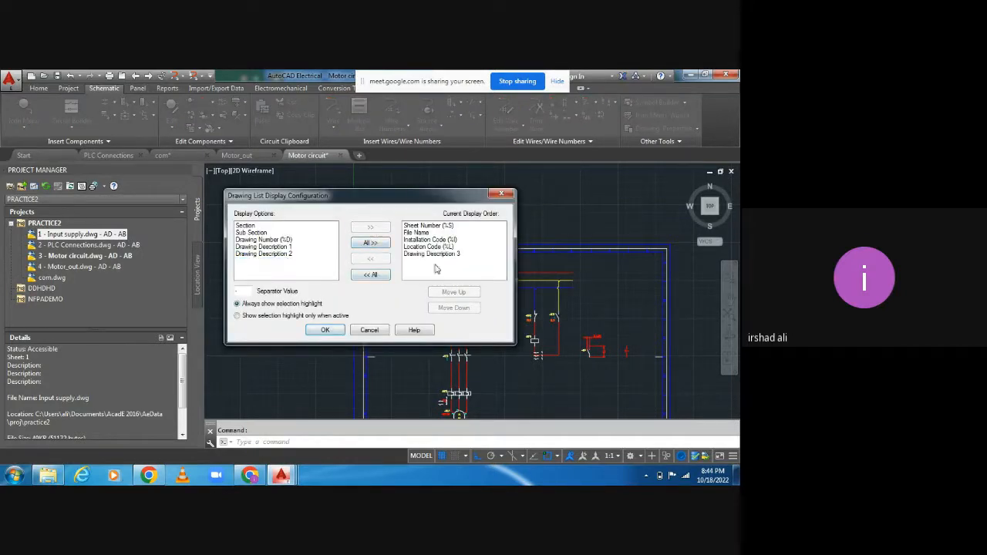
{"action": "left_click", "coordinate": [327, 330]}
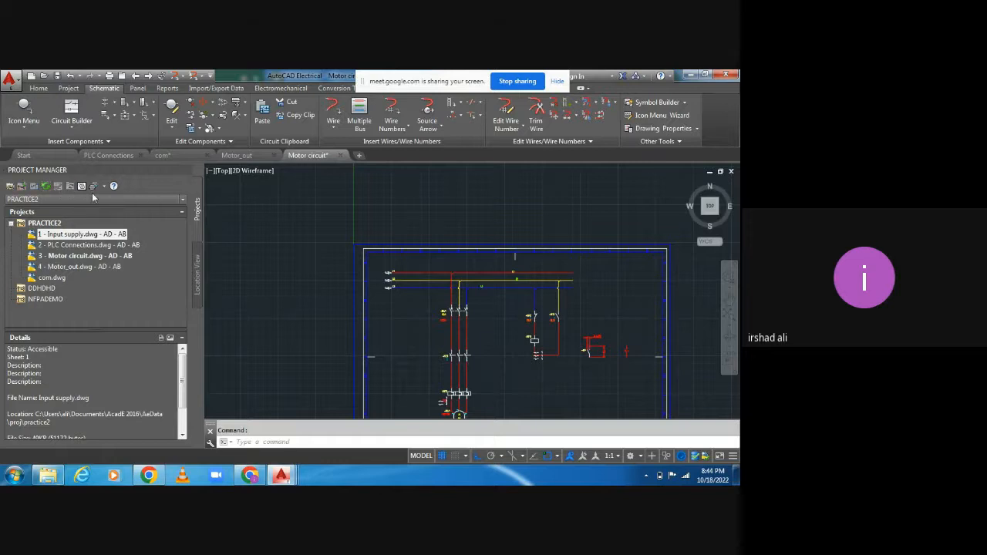
- Run a project-wide update on all PRACTICE2 drawings with cross-reference update, wire number and signal retag and ladder resequencing, leaving Component Retag off
{"action": "left_click", "coordinate": [59, 186]}
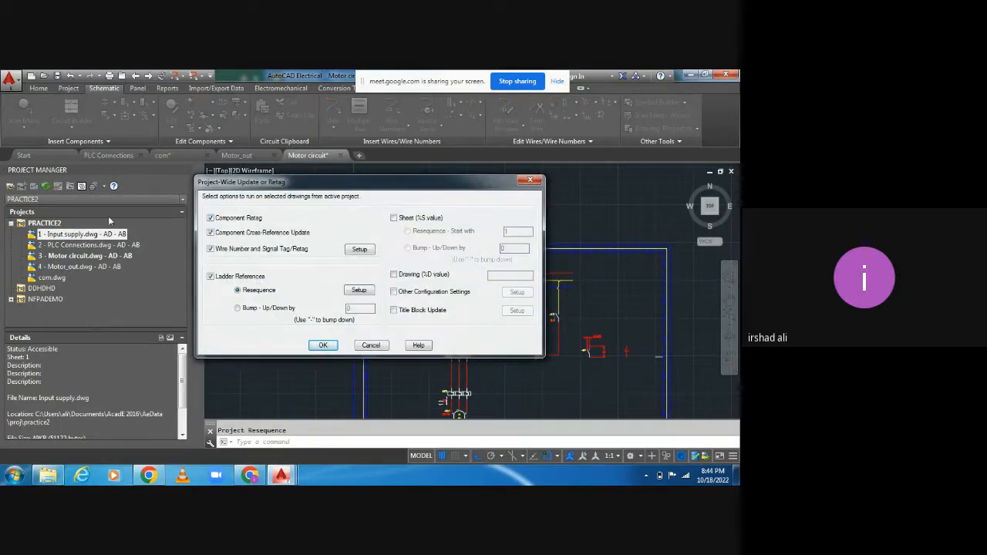
{"action": "left_click", "coordinate": [530, 181]}
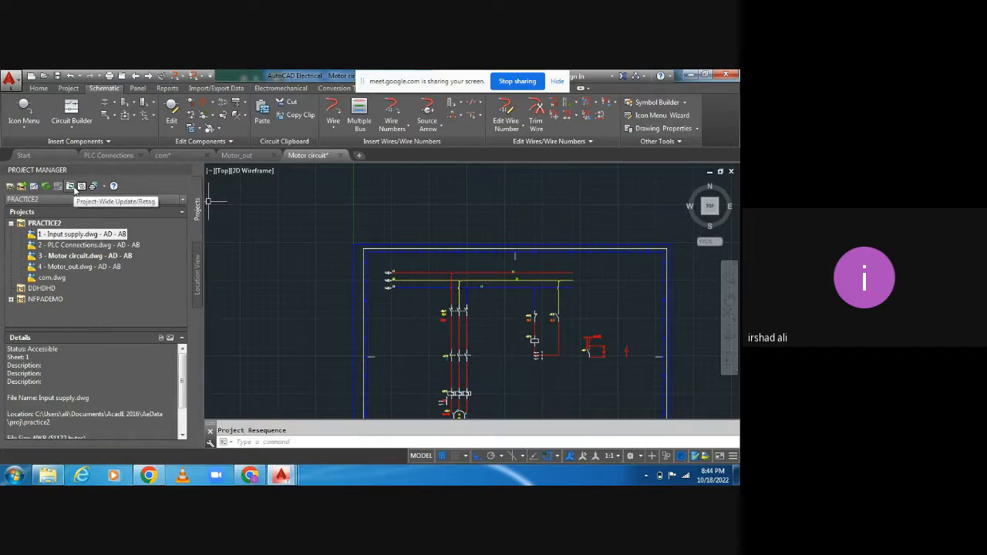
{"action": "left_click", "coordinate": [40, 224]}
{"action": "left_click", "coordinate": [46, 189]}
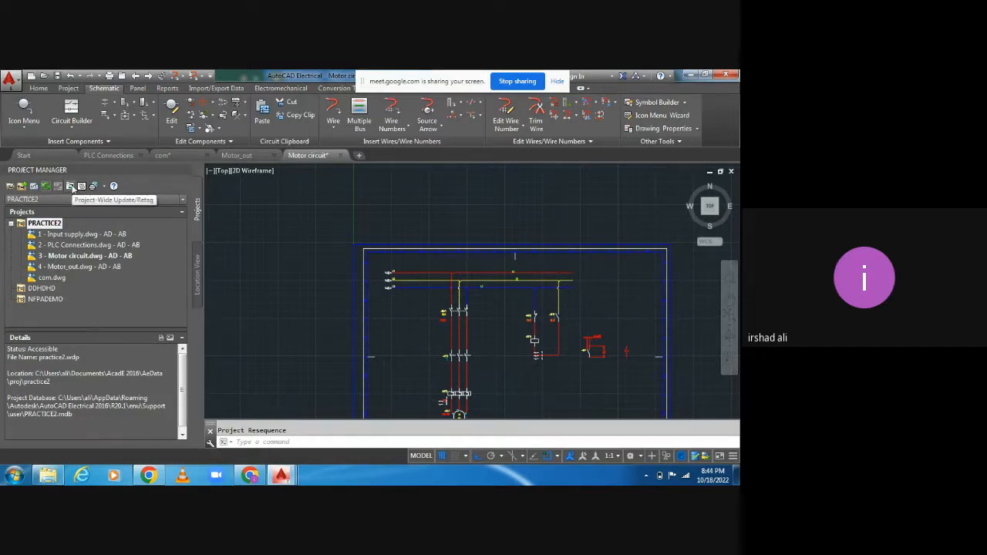
{"action": "left_click", "coordinate": [71, 186]}
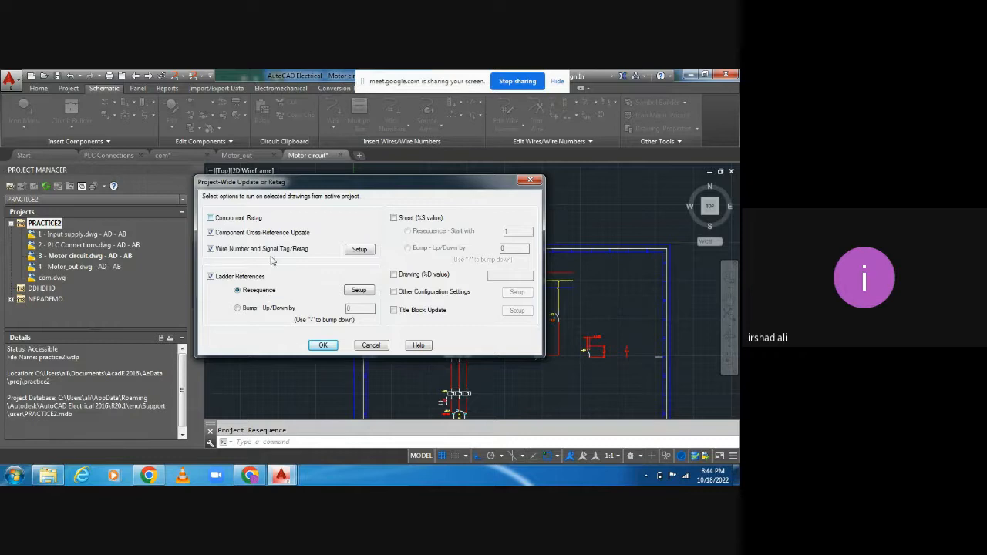
{"action": "left_click", "coordinate": [323, 346]}
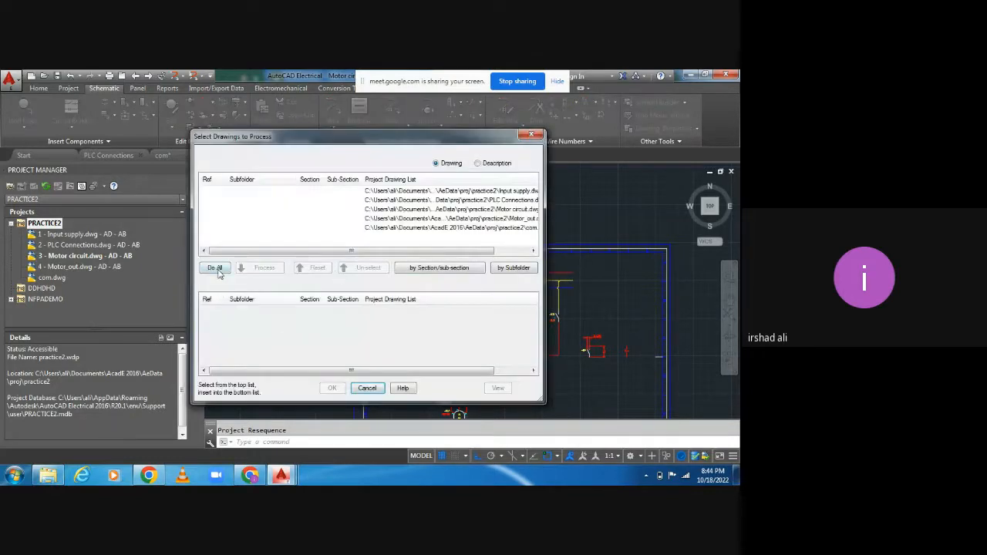
{"action": "left_click", "coordinate": [218, 268]}
{"action": "left_click", "coordinate": [333, 388]}
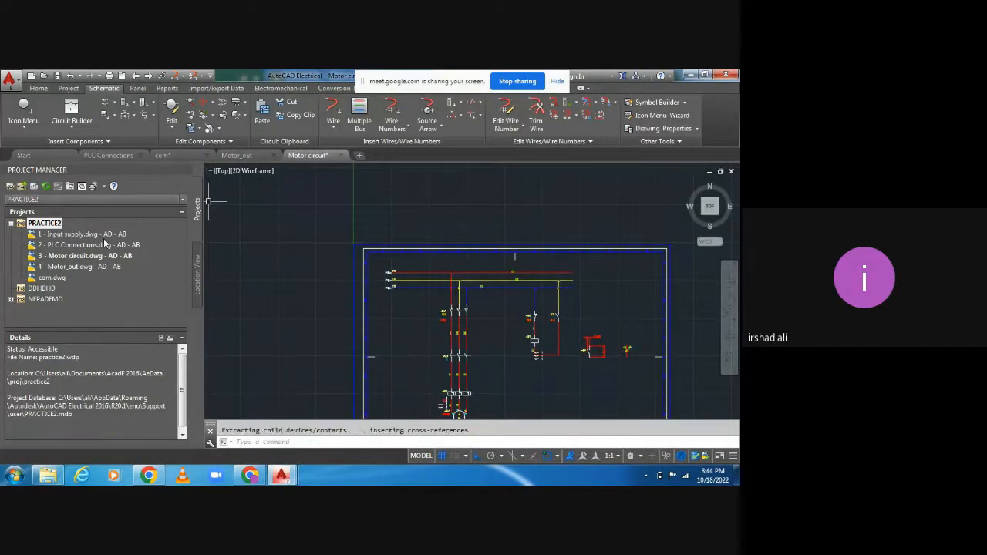
- Switch the active project to DDHDHD and back to PRACTICE2, with the PRACTICE2 drawing list expanded
{"action": "left_click", "coordinate": [12, 224]}
{"action": "left_click", "coordinate": [42, 233]}
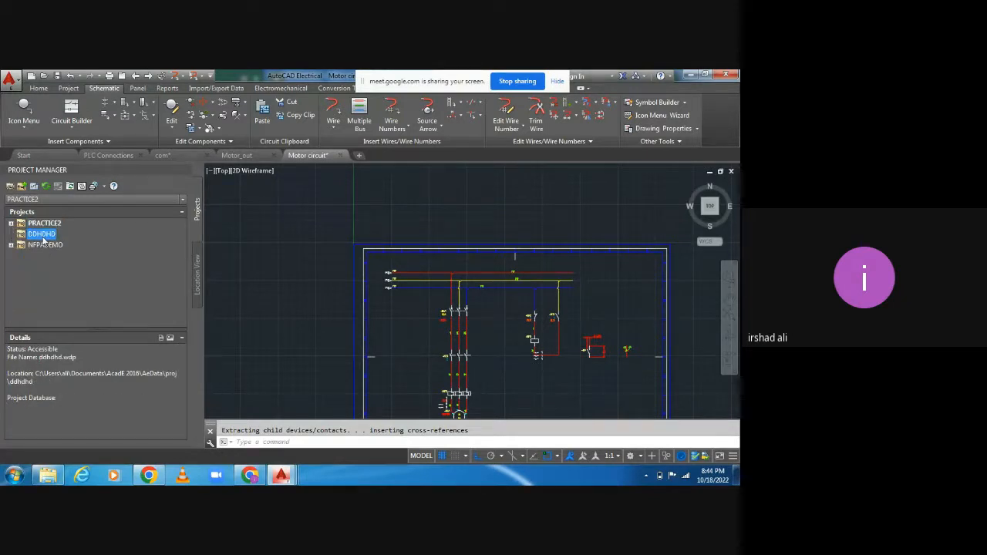
{"action": "right_click", "coordinate": [43, 234]}
{"action": "left_click", "coordinate": [72, 245]}
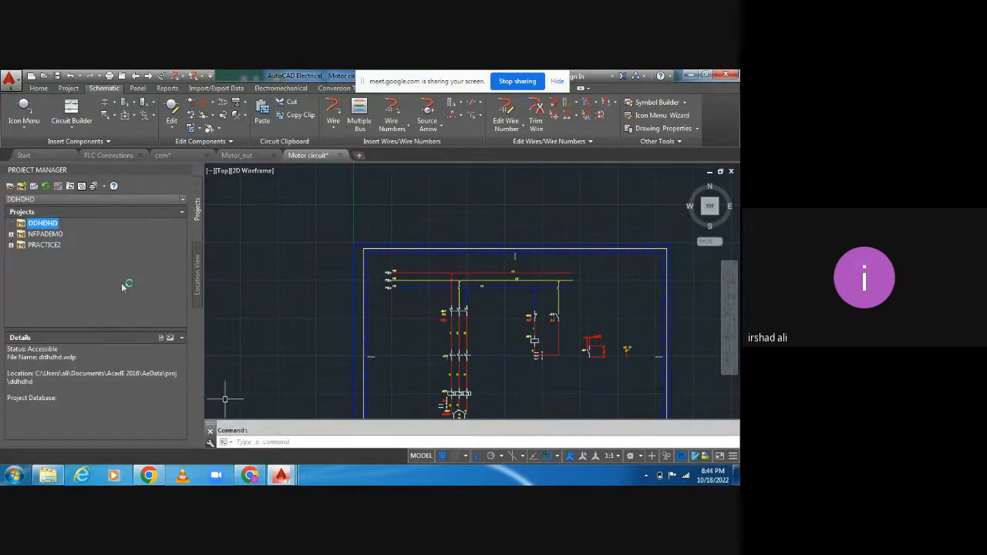
{"action": "left_click", "coordinate": [42, 246]}
{"action": "right_click", "coordinate": [42, 246]}
{"action": "left_click", "coordinate": [70, 252]}
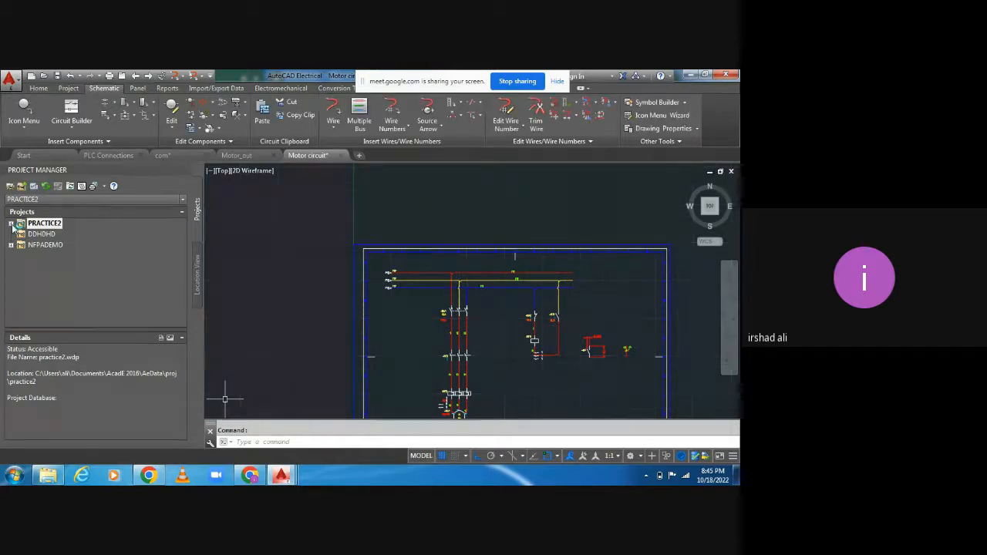
{"action": "left_click", "coordinate": [11, 224]}
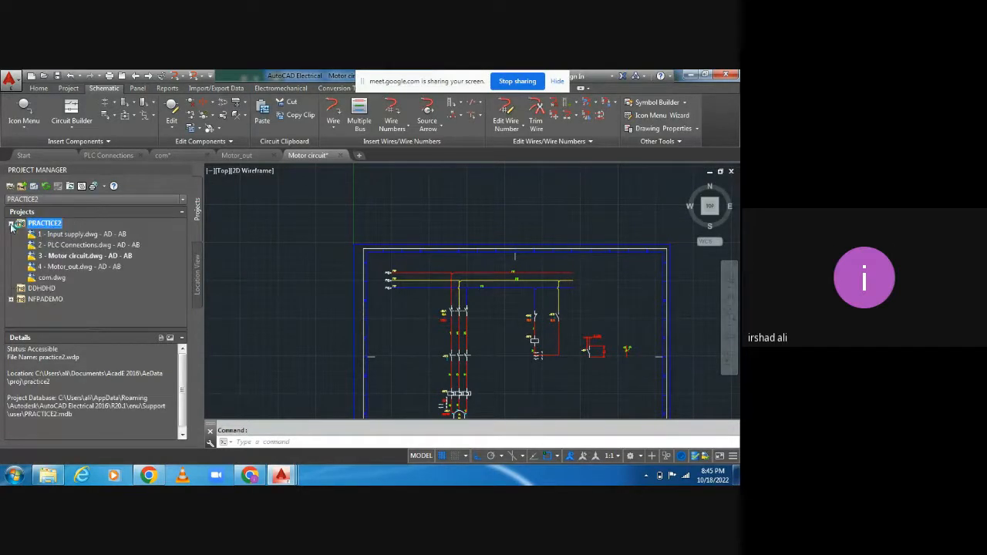
- Replace Drawing Description 3 with Drawing Number (%D) in the drawing list's display order
{"action": "left_click", "coordinate": [82, 186]}
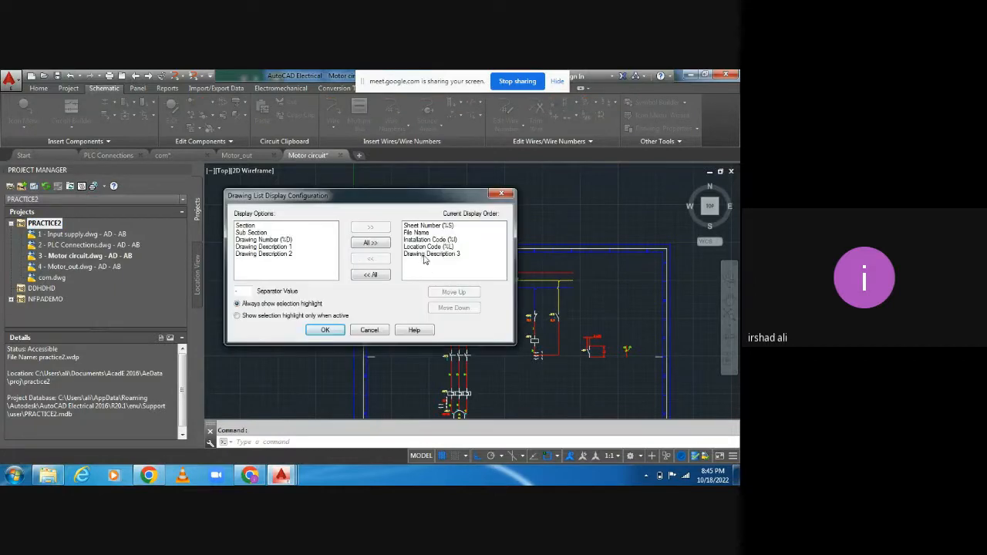
{"action": "left_click", "coordinate": [428, 255]}
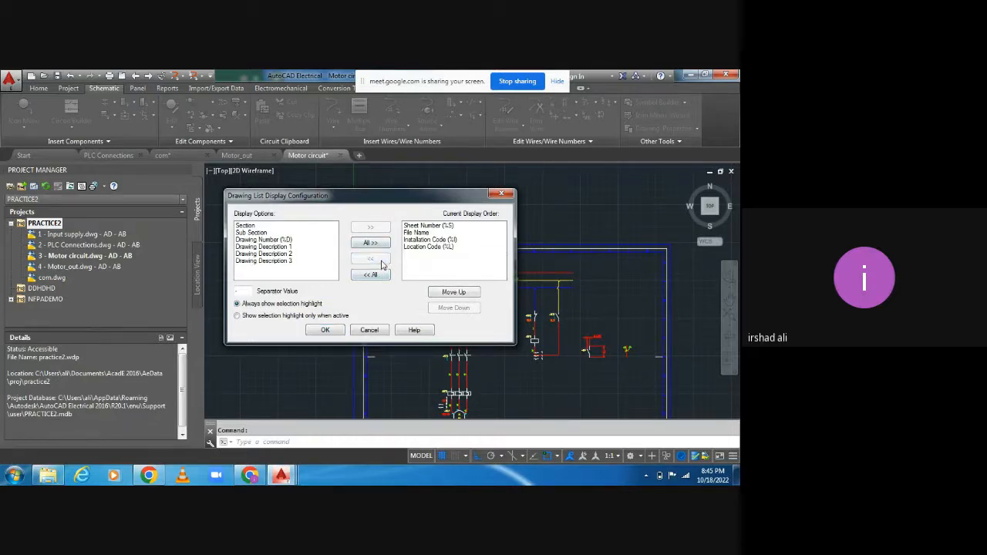
{"action": "left_click", "coordinate": [370, 259]}
{"action": "left_click", "coordinate": [253, 240]}
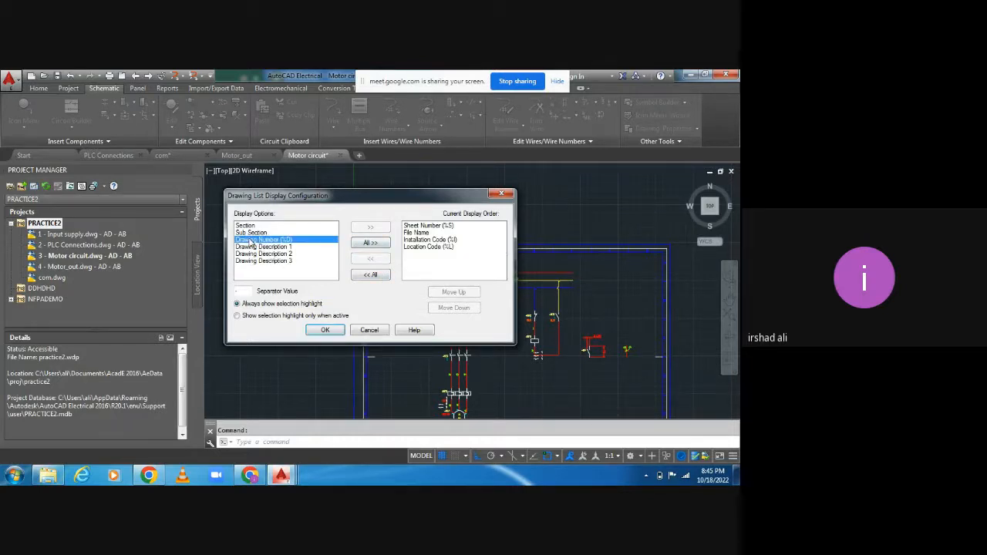
{"action": "left_click", "coordinate": [370, 228]}
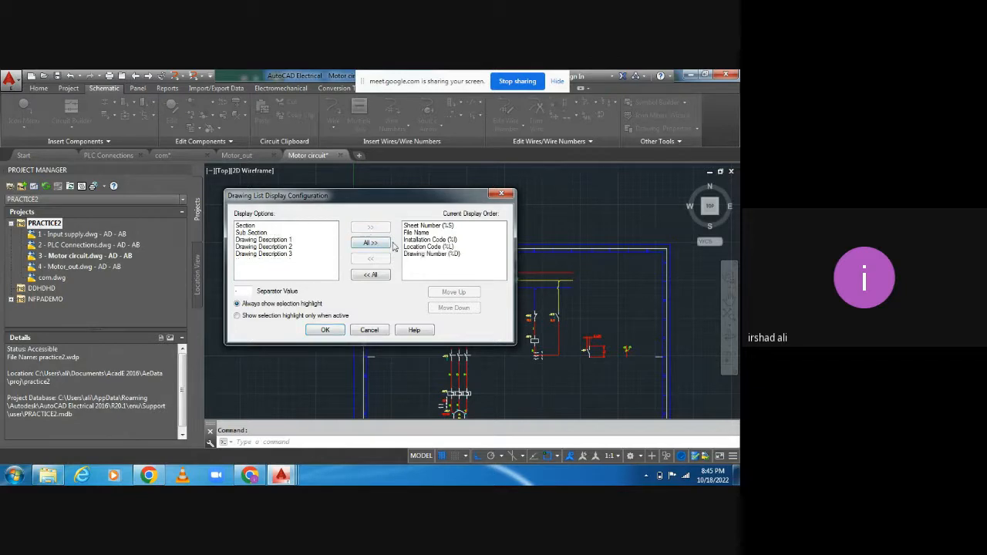
{"action": "left_click", "coordinate": [325, 330]}
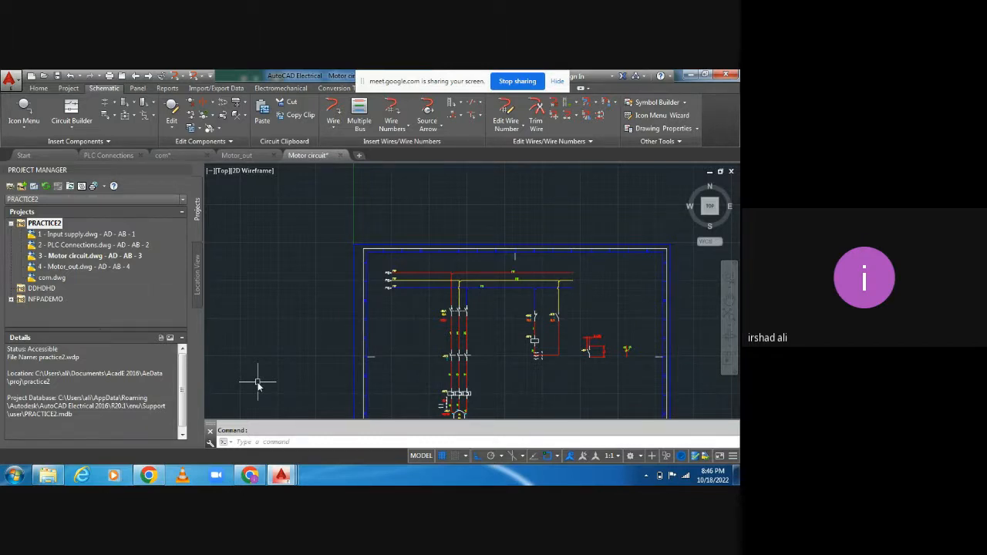
{"action": "left_click", "coordinate": [249, 476]}
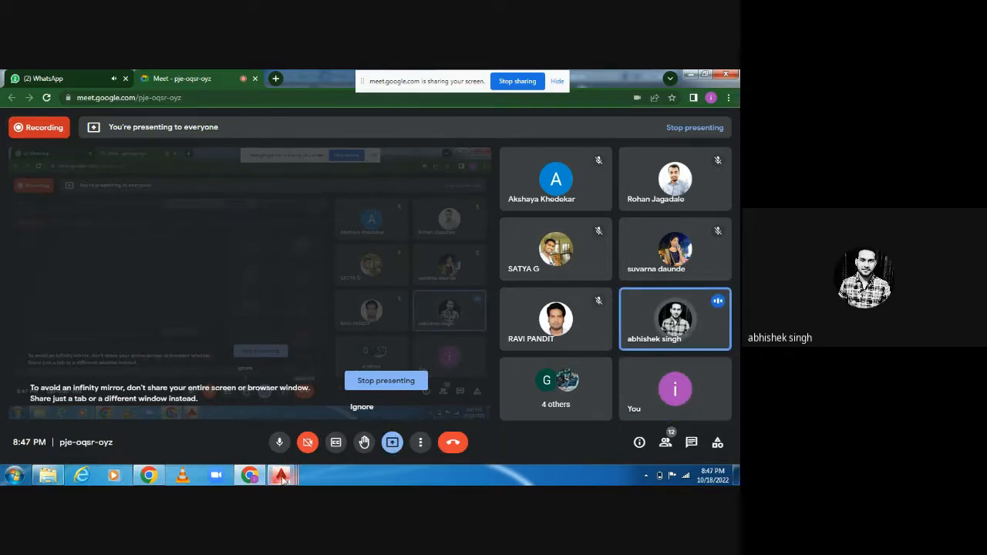
{"action": "mouse_move", "coordinate": [280, 475]}
{"action": "left_click", "coordinate": [430, 422]}
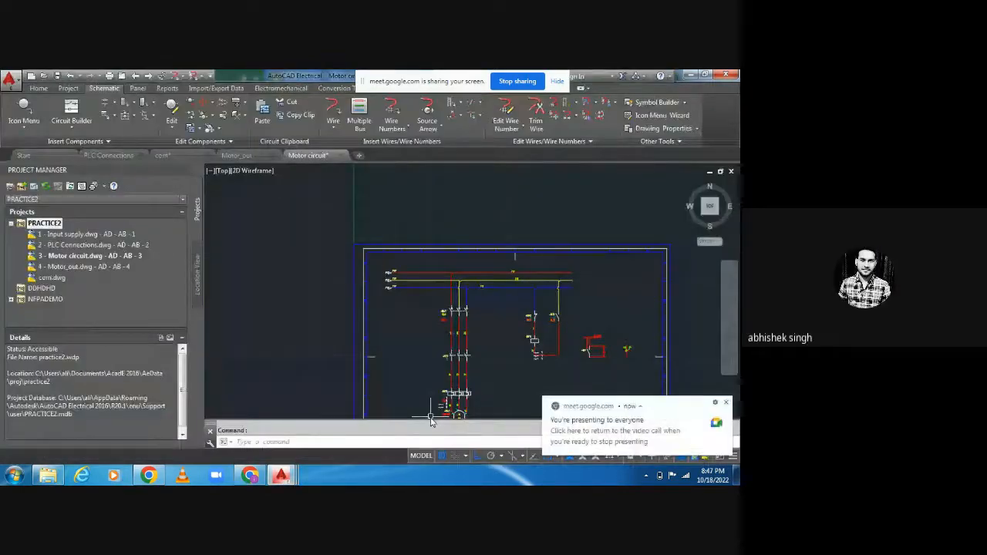
{"action": "scroll", "coordinate": [638, 290], "scroll_direction": "down", "scroll_amount": 2}
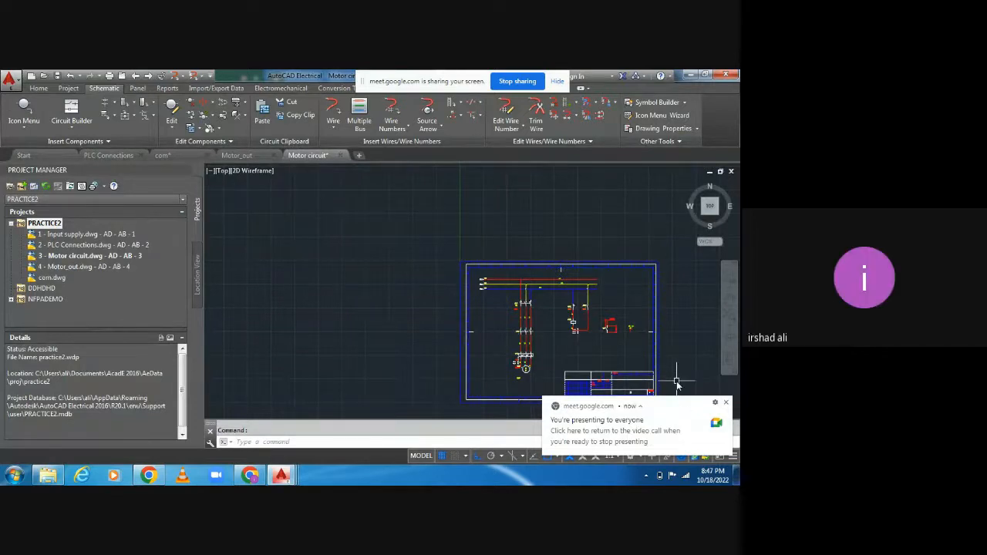
{"action": "scroll", "coordinate": [678, 384], "scroll_direction": "down", "scroll_amount": 2}
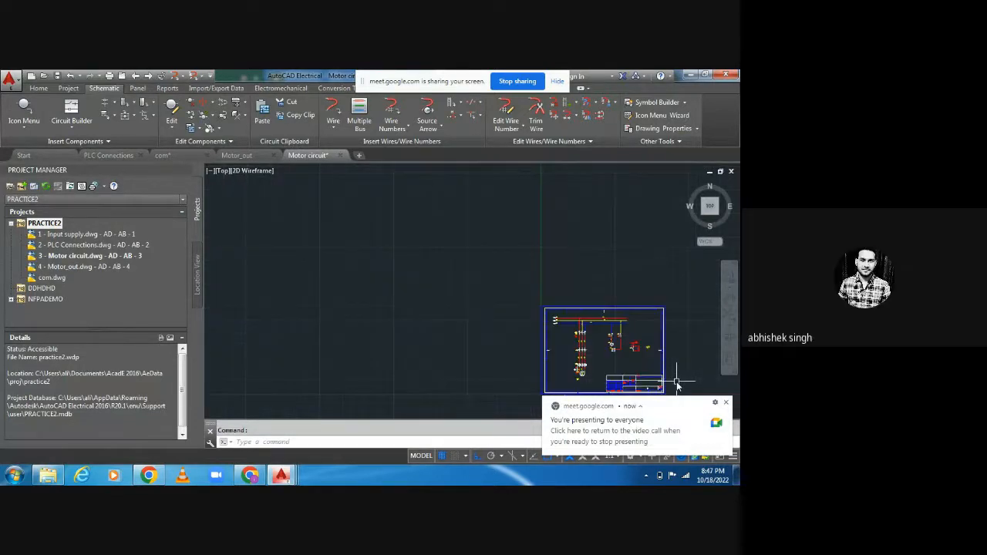
{"action": "scroll", "coordinate": [676, 384], "scroll_direction": "up", "scroll_amount": 3}
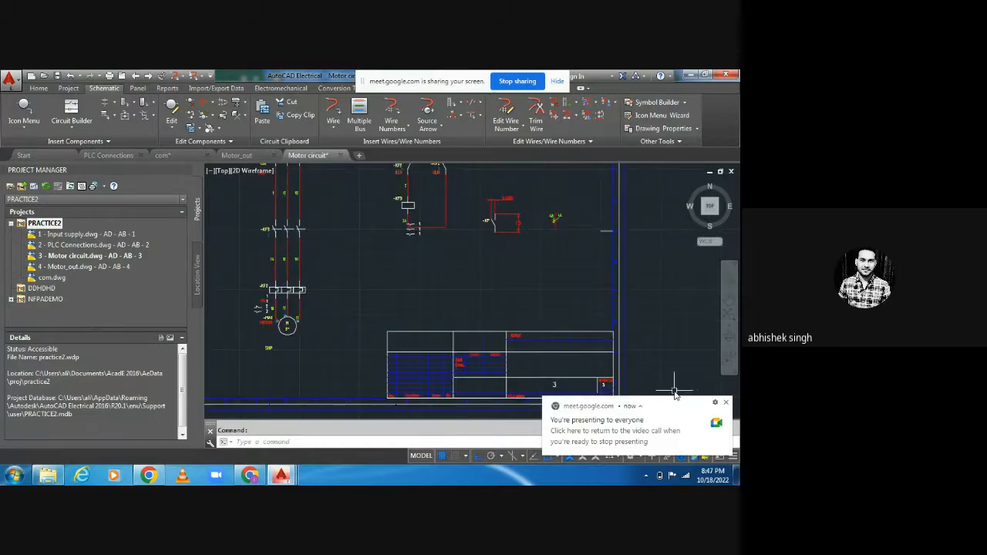
{"action": "scroll", "coordinate": [674, 394], "scroll_direction": "down", "scroll_amount": 2}
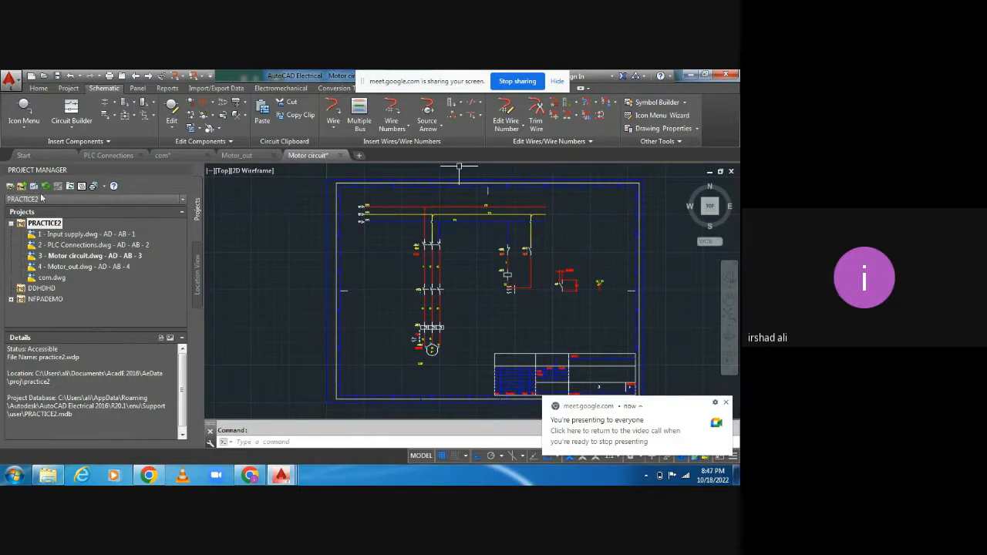
- Review PRACTICE2's component, wire number and cross-reference properties, try %S-%N as the same-drawing cross-reference format, and discard the change
{"action": "right_click", "coordinate": [37, 223]}
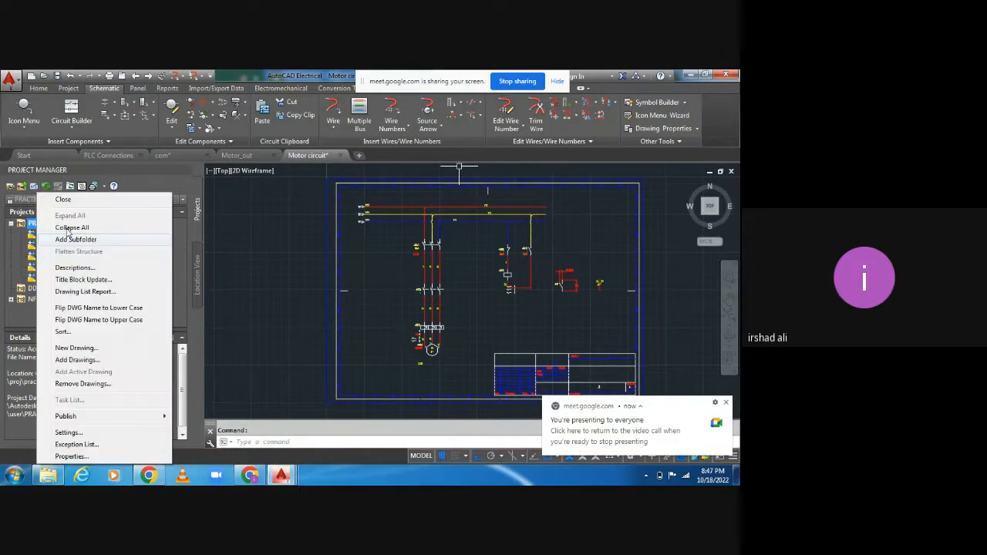
{"action": "left_click", "coordinate": [71, 456]}
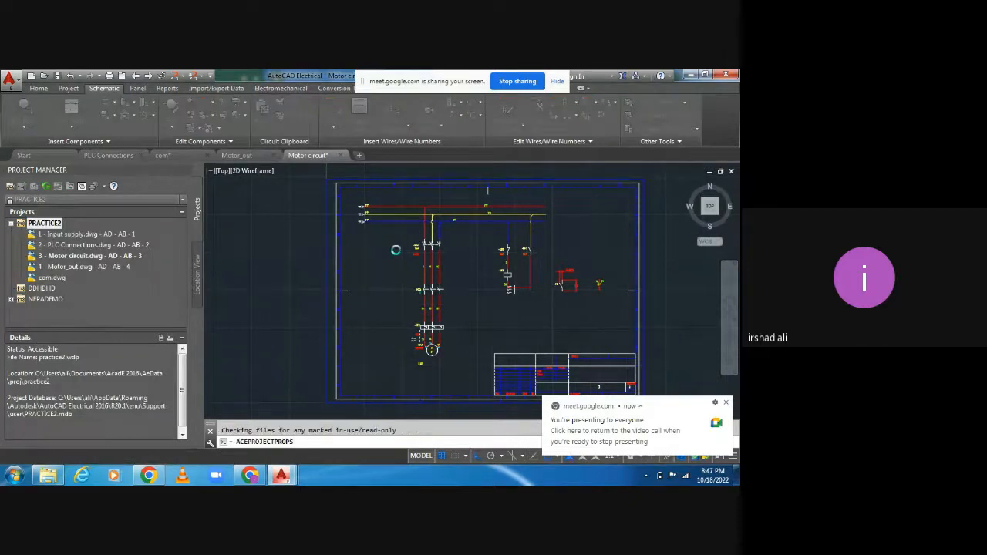
{"action": "left_click", "coordinate": [287, 117]}
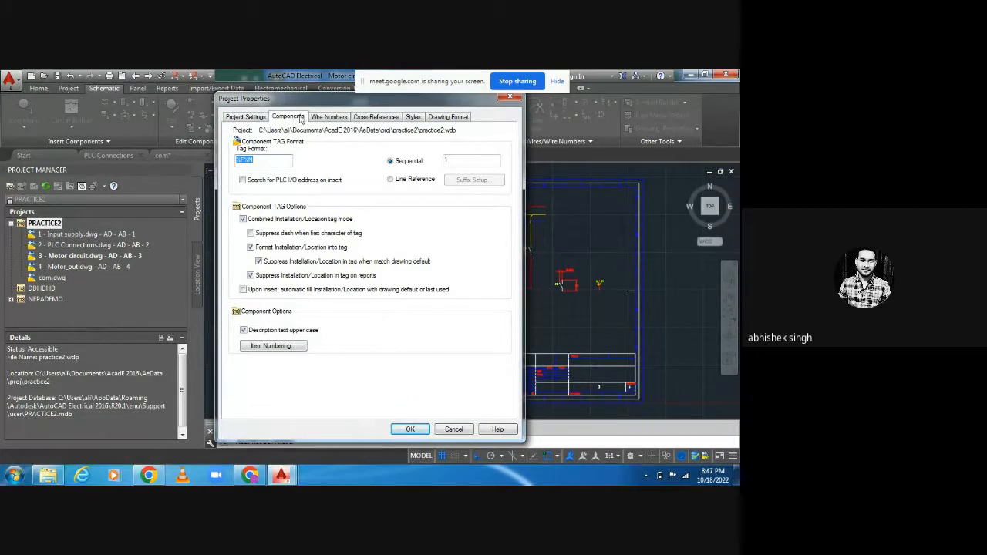
{"action": "left_click", "coordinate": [329, 117]}
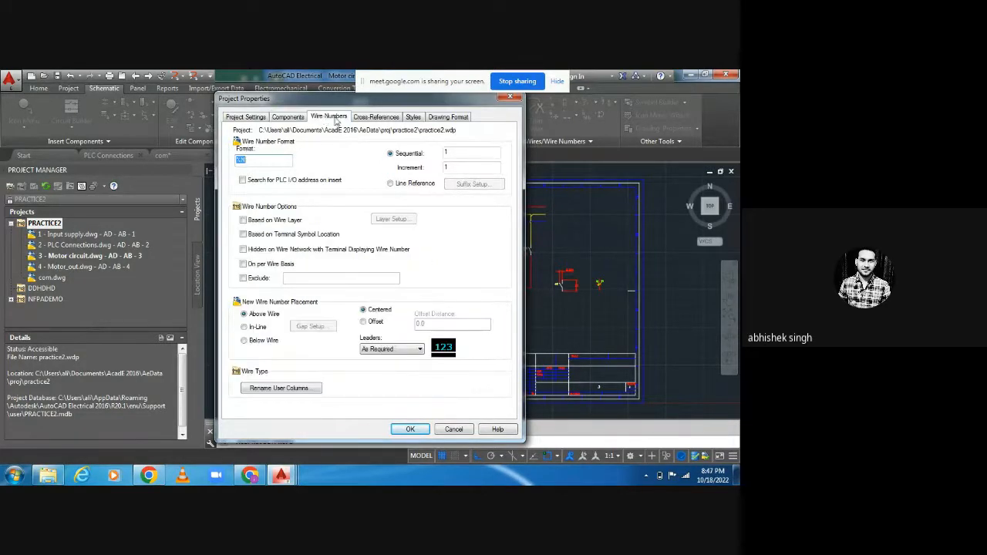
{"action": "left_click", "coordinate": [374, 118]}
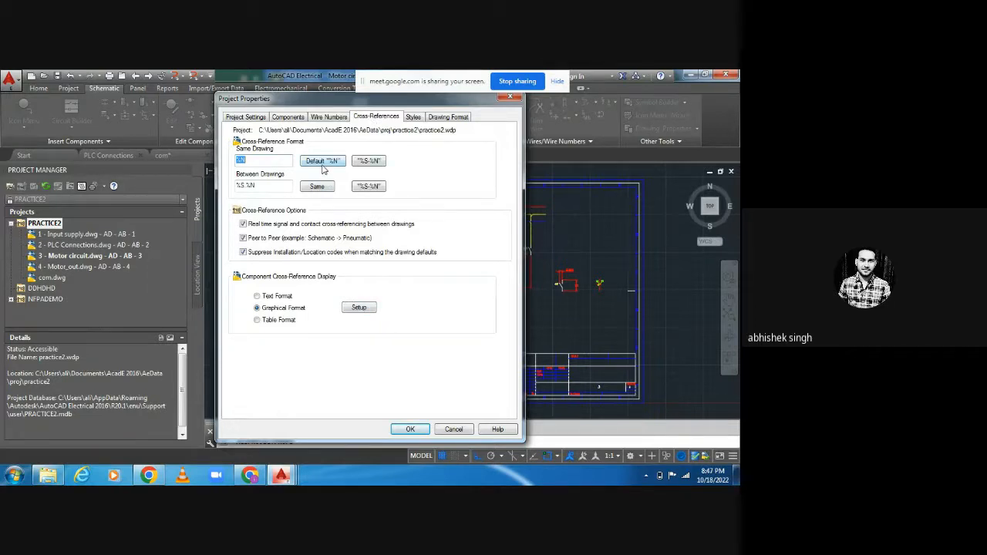
{"action": "left_click", "coordinate": [374, 162]}
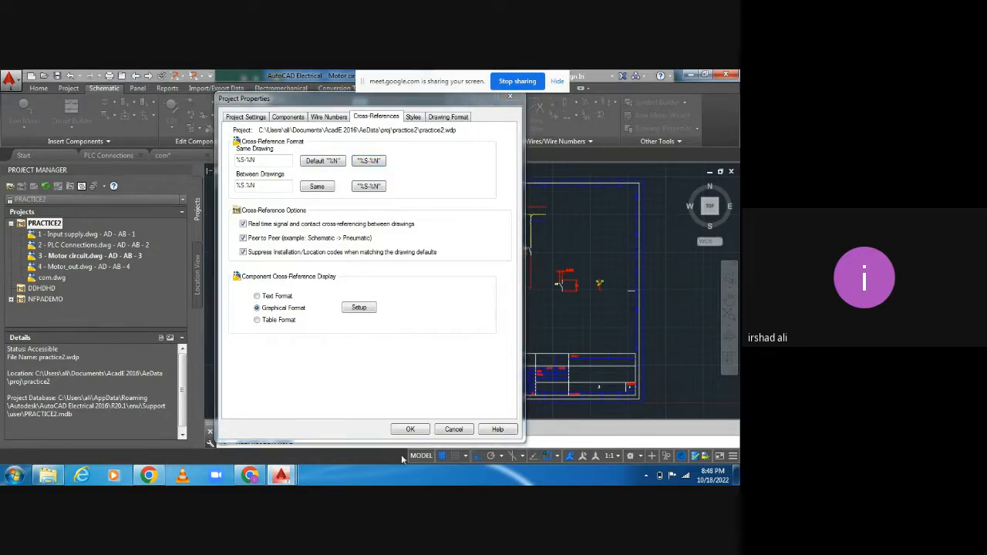
{"action": "left_click", "coordinate": [452, 429]}
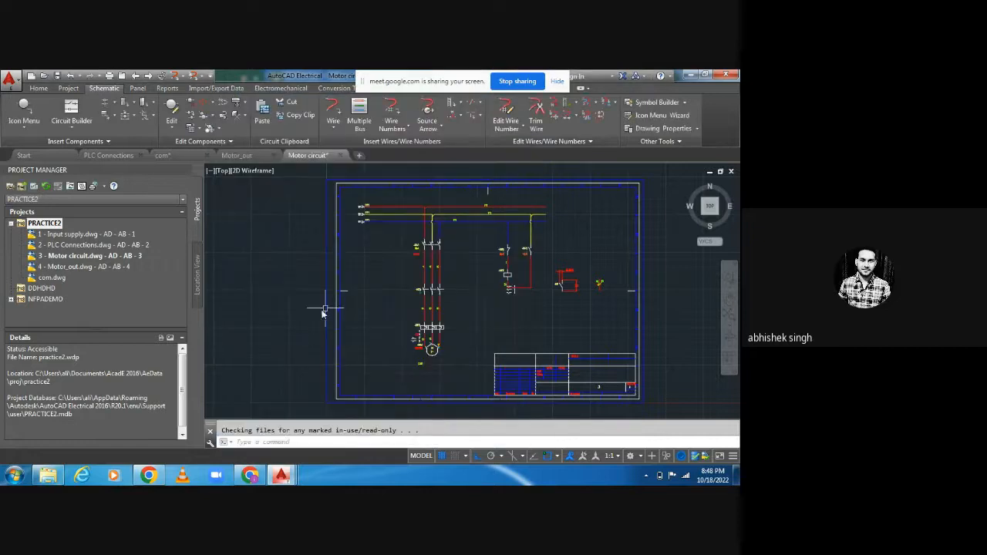
{"action": "scroll", "coordinate": [388, 363], "scroll_direction": "up", "scroll_amount": 3}
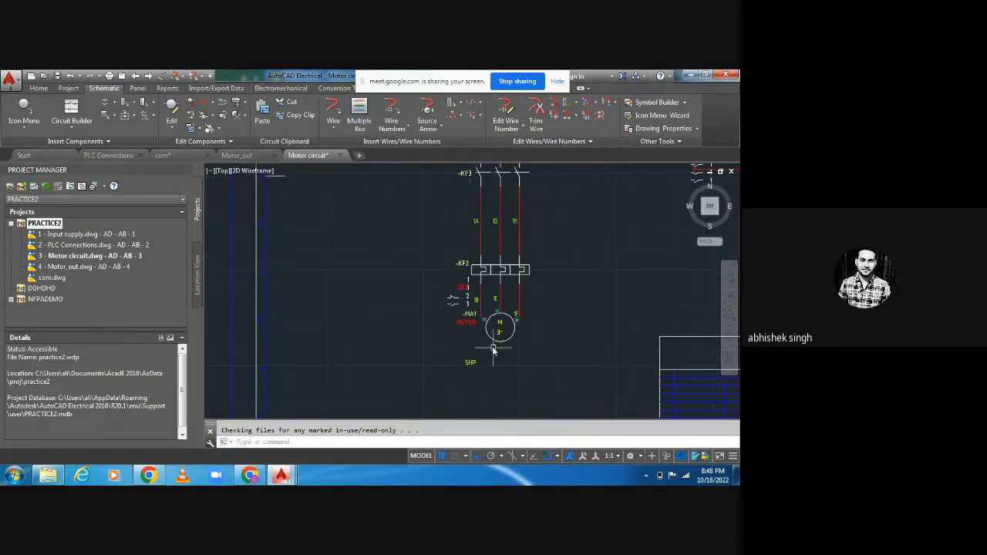
{"action": "scroll", "coordinate": [530, 342], "scroll_direction": "up", "scroll_amount": 2}
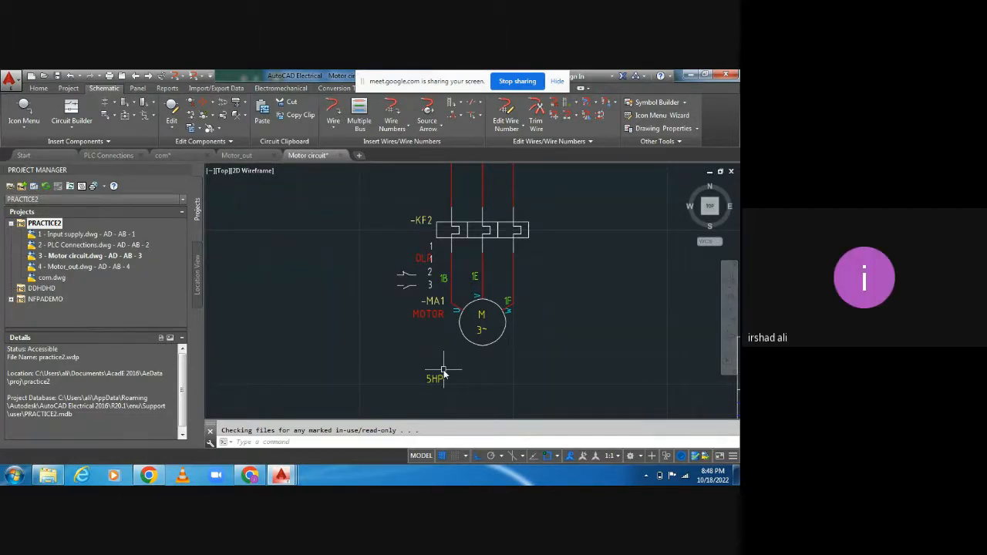
{"action": "left_click", "coordinate": [250, 475]}
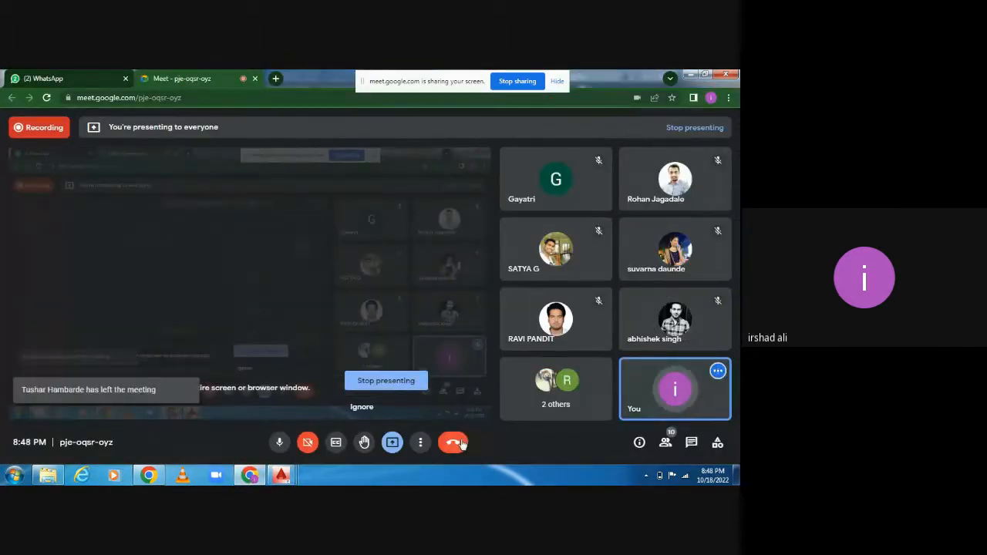